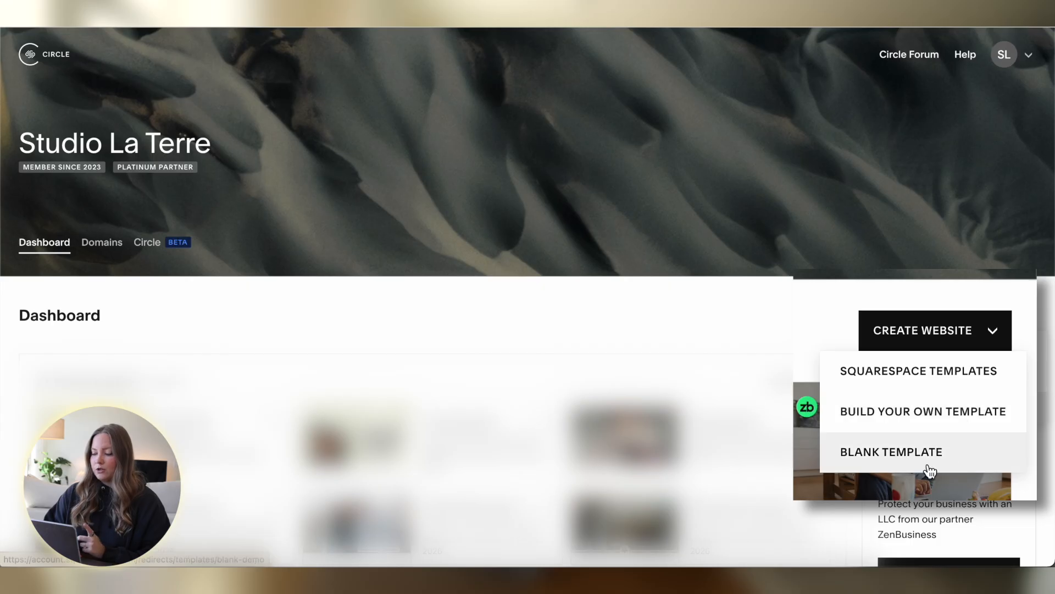
Open the Squarespace templates gallery and review its Type and Topic filters
left_click(940, 368)
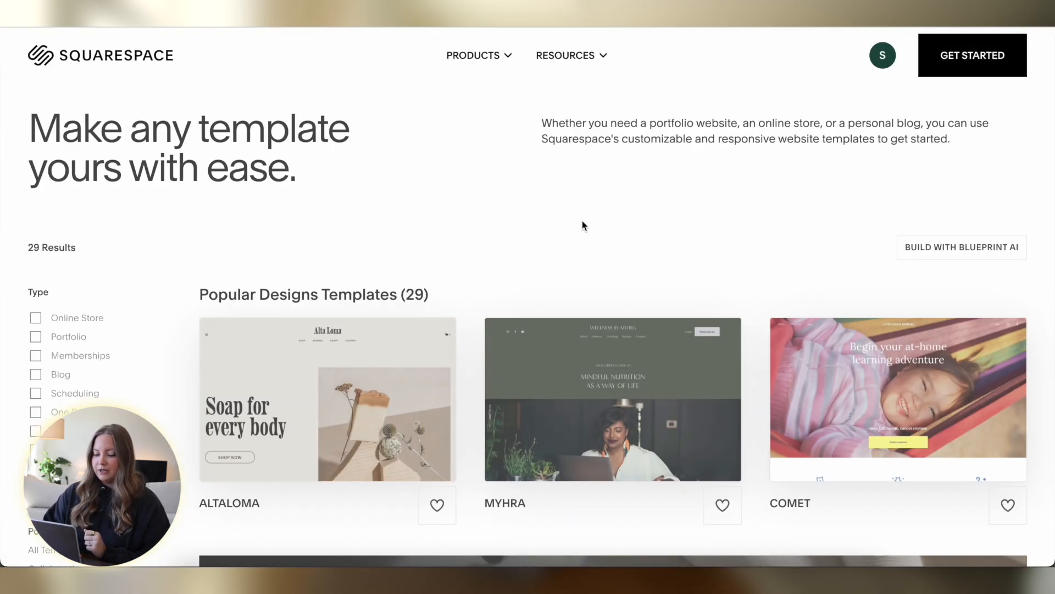
scroll(457, 271, "down", 3)
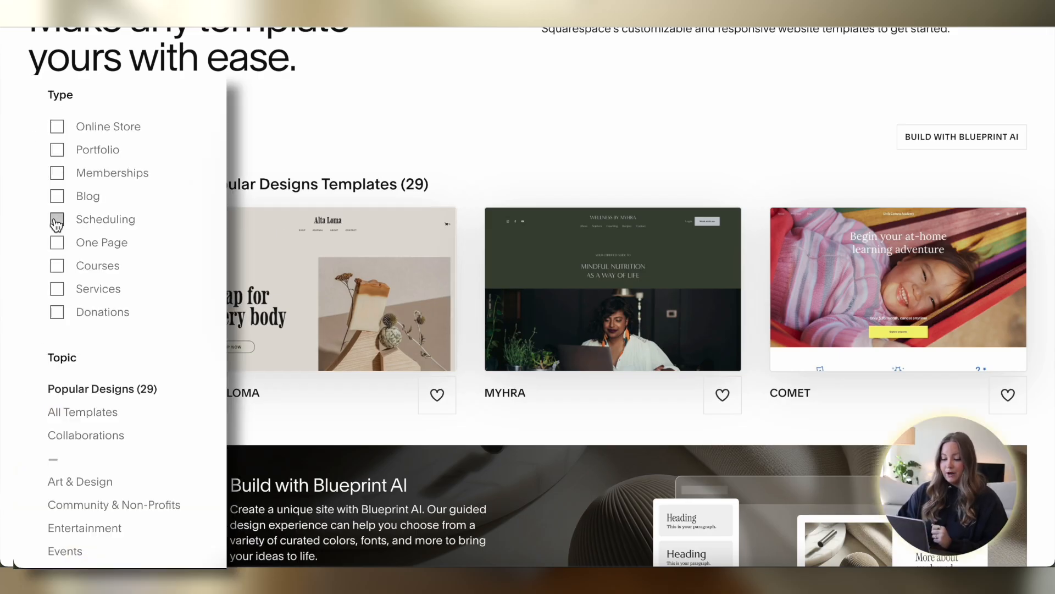
scroll(55, 220, "down", 3)
scroll(83, 148, "up", 3)
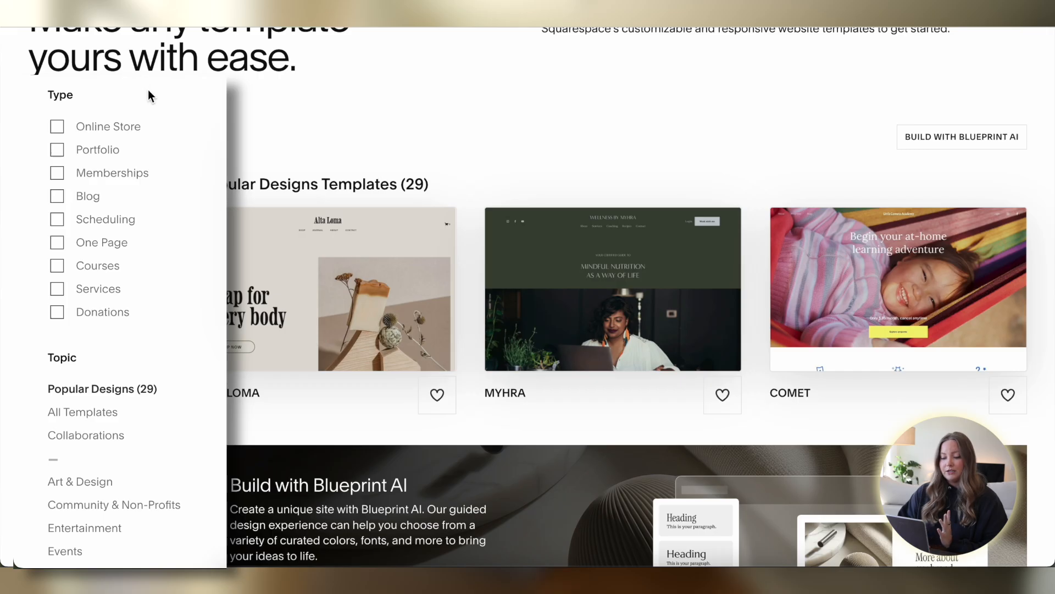
scroll(175, 227, "down", 5)
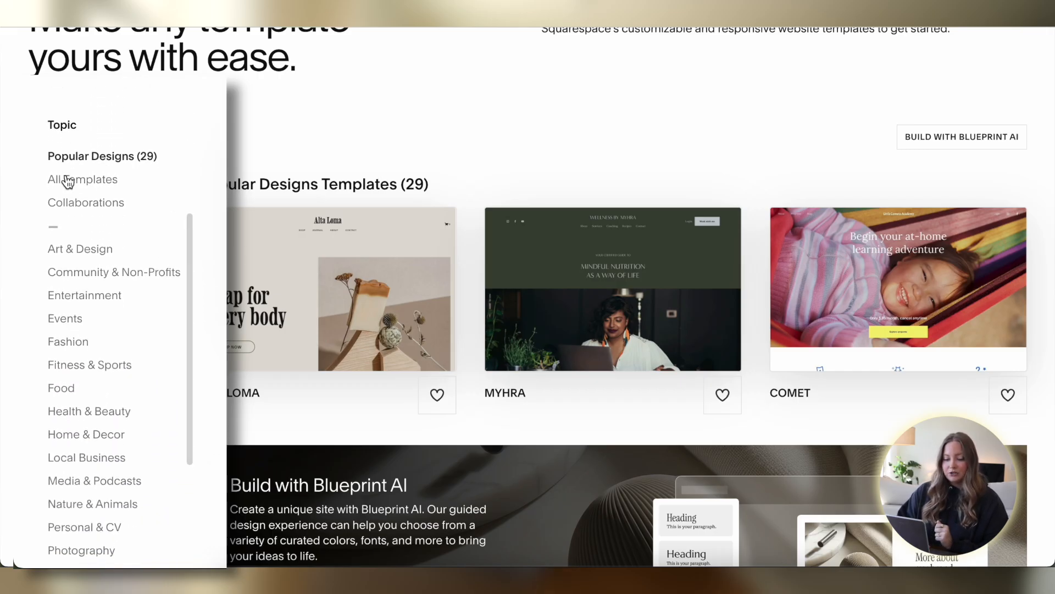
scroll(114, 234, "up", 1)
scroll(114, 233, "down", 3)
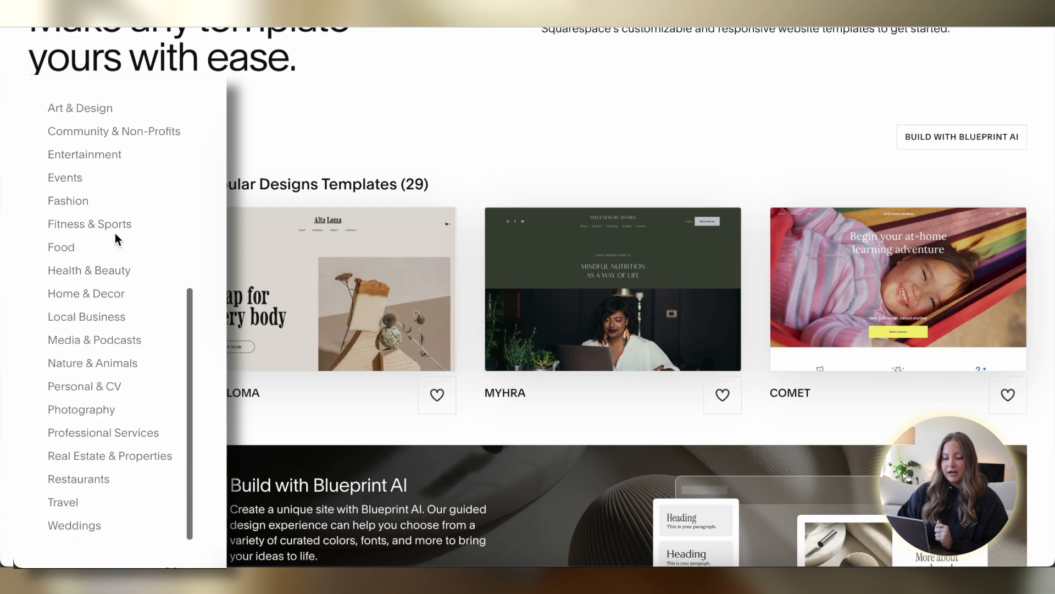
scroll(124, 165, "up", 1)
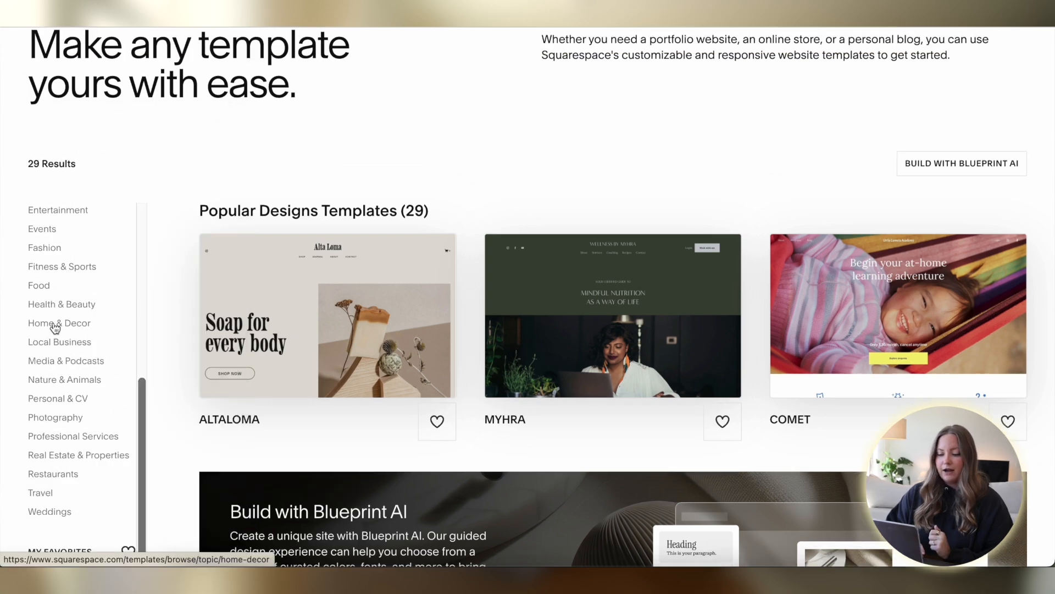
Show the templates for the Home & Decor topic and browse through them
left_click(63, 318)
scroll(202, 212, "down", 5)
scroll(203, 212, "down", 15)
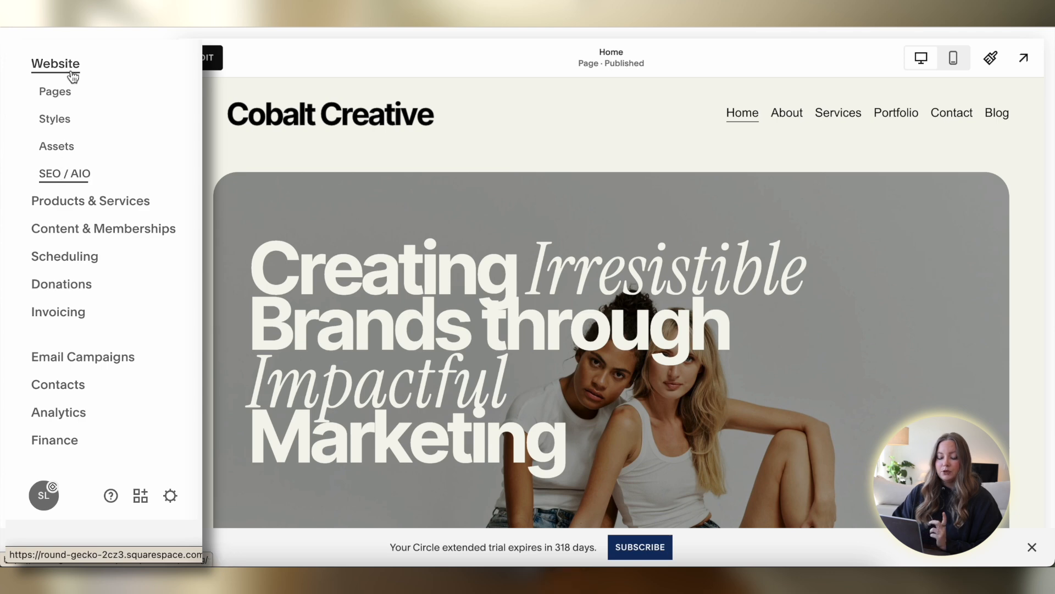
Open the site's Pages list and review the Main Navigation and Not Linked pages
left_click(53, 91)
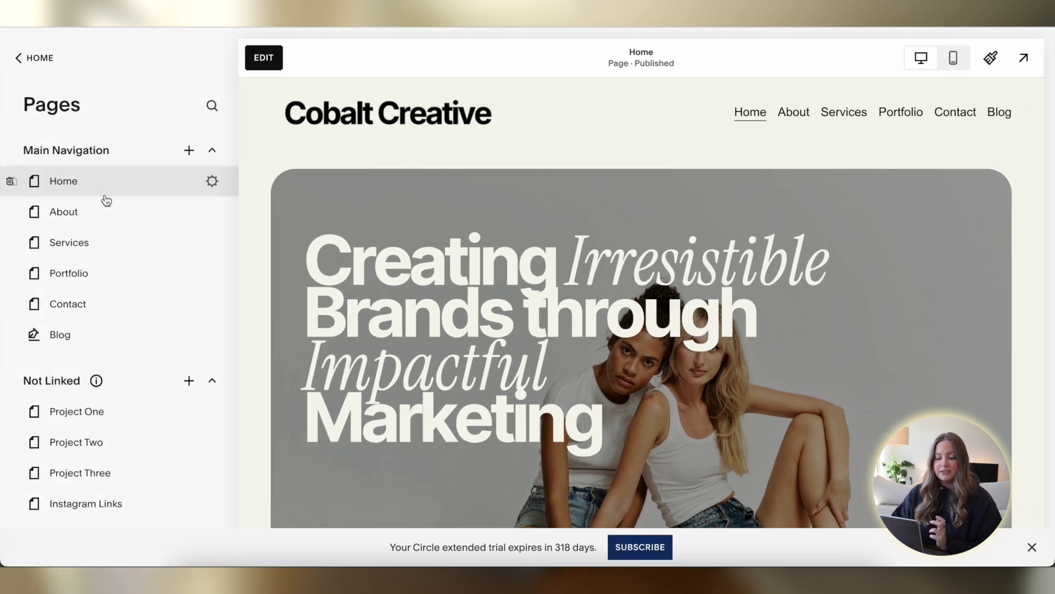
scroll(110, 341, "down", 3)
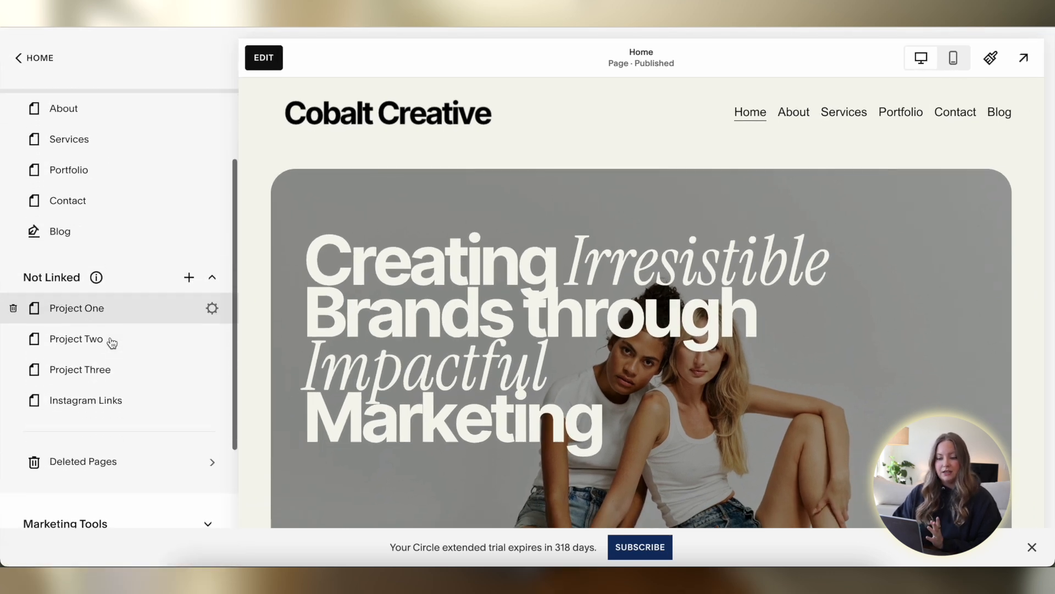
scroll(111, 342, "down", 3)
scroll(112, 341, "up", 2)
scroll(110, 336, "up", 5)
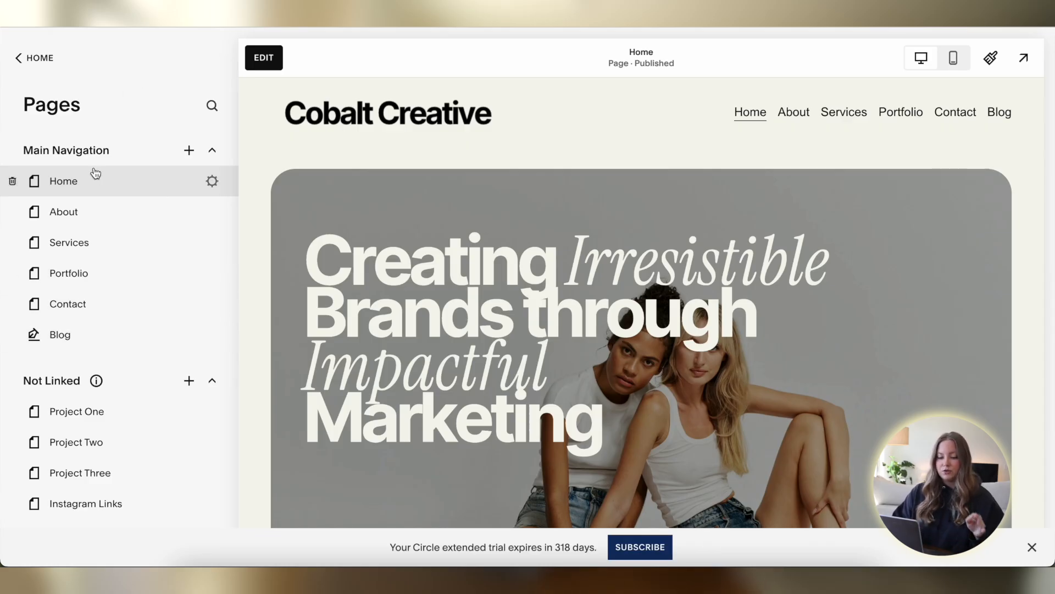
Review the page and collection types that can be added to Main Navigation and open the designer page layouts
left_click(189, 153)
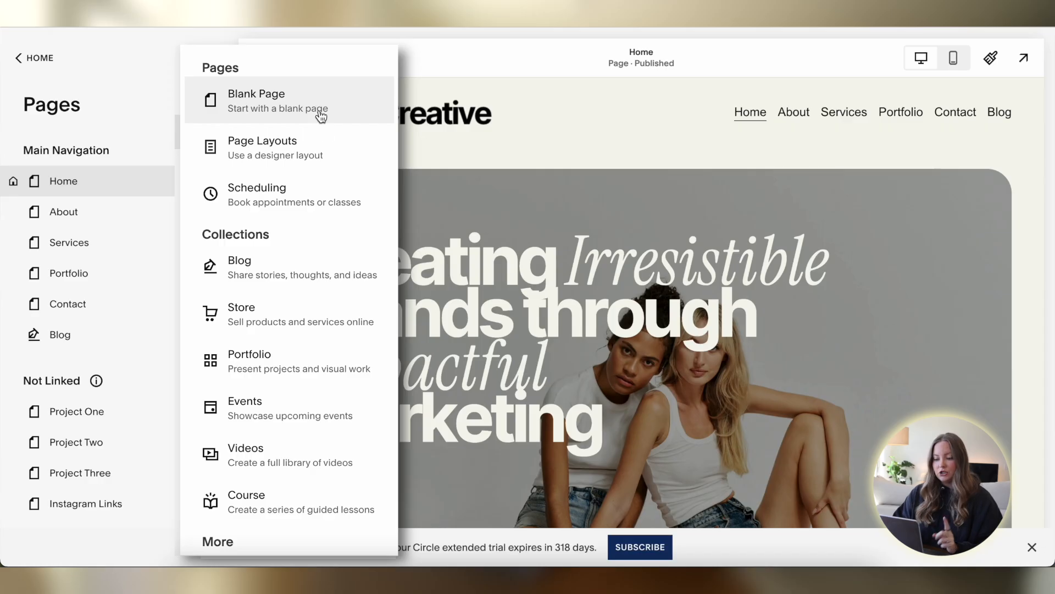
scroll(325, 238, "down", 2)
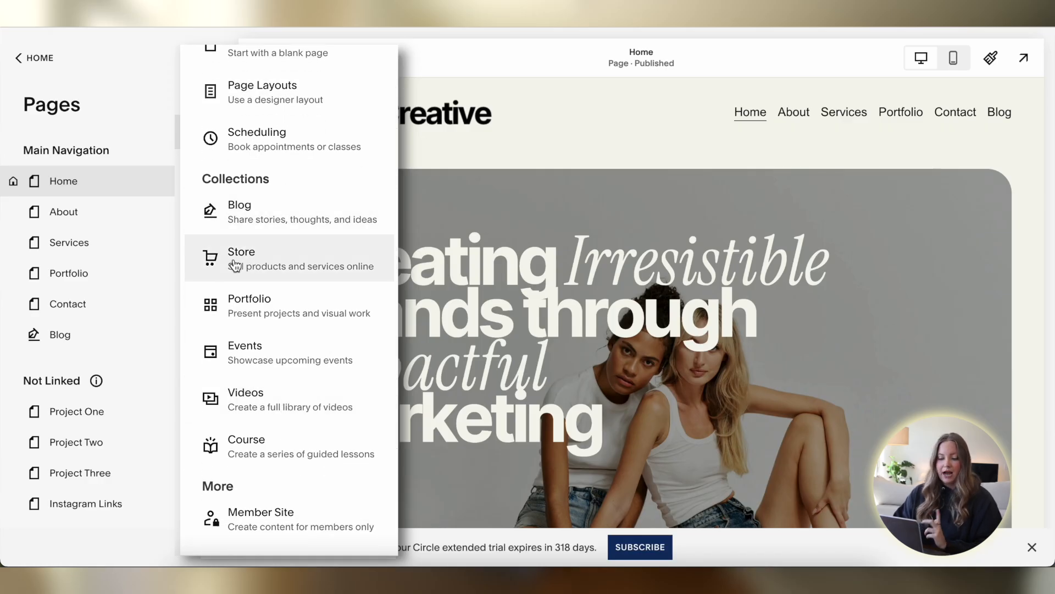
scroll(295, 258, "up", 2)
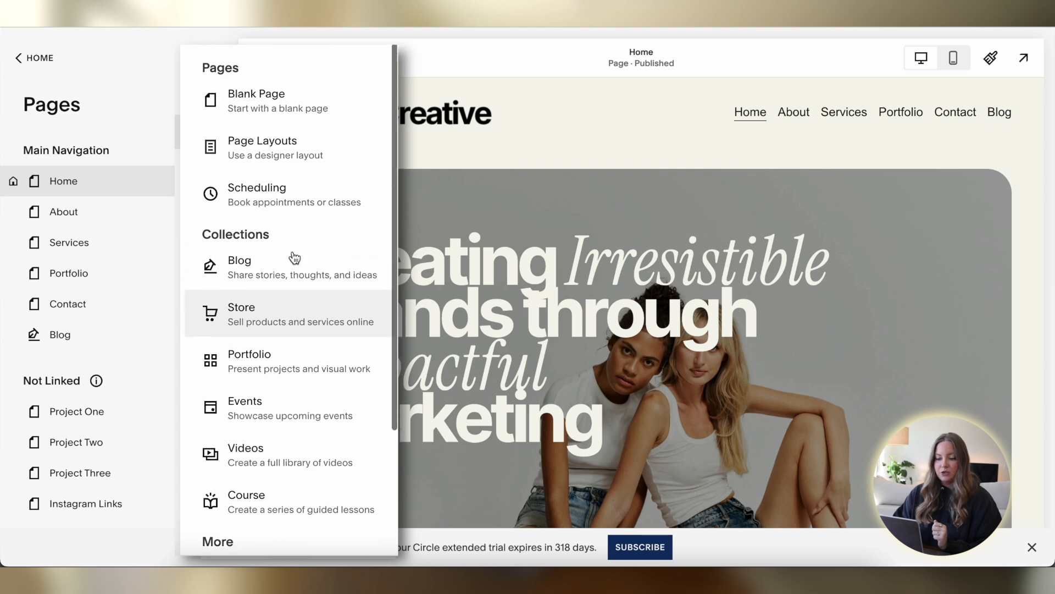
left_click(258, 203)
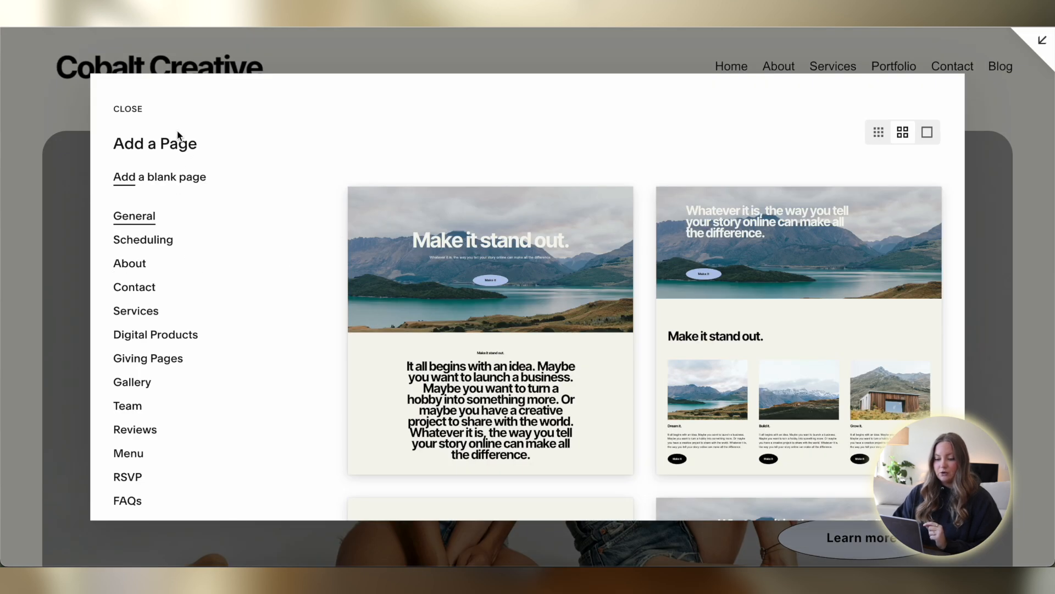
Examine the General, Scheduling and About page layouts for a new page
scroll(266, 238, "down", 1)
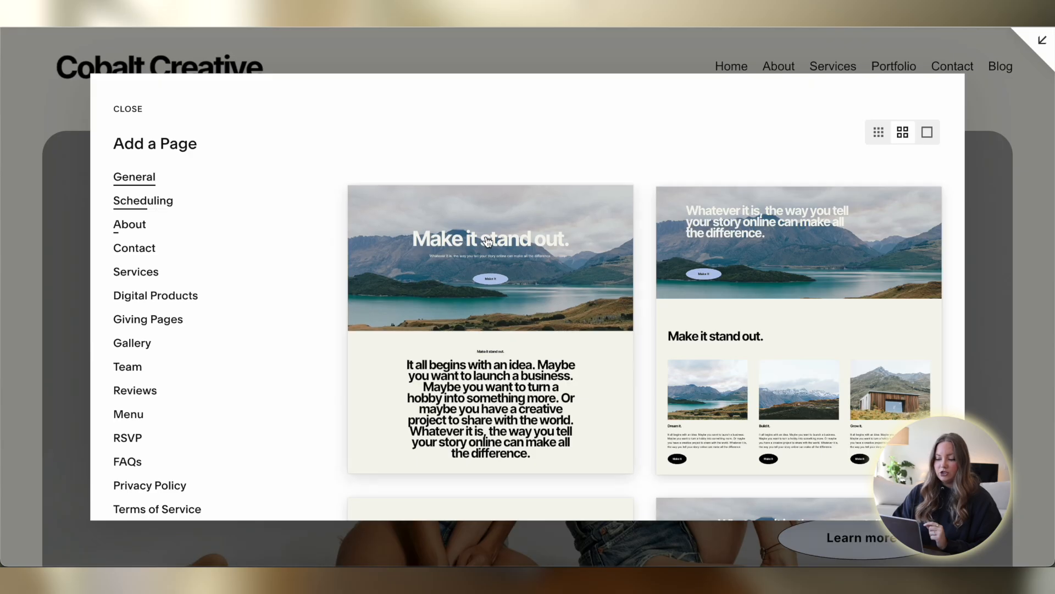
scroll(487, 242, "down", 10)
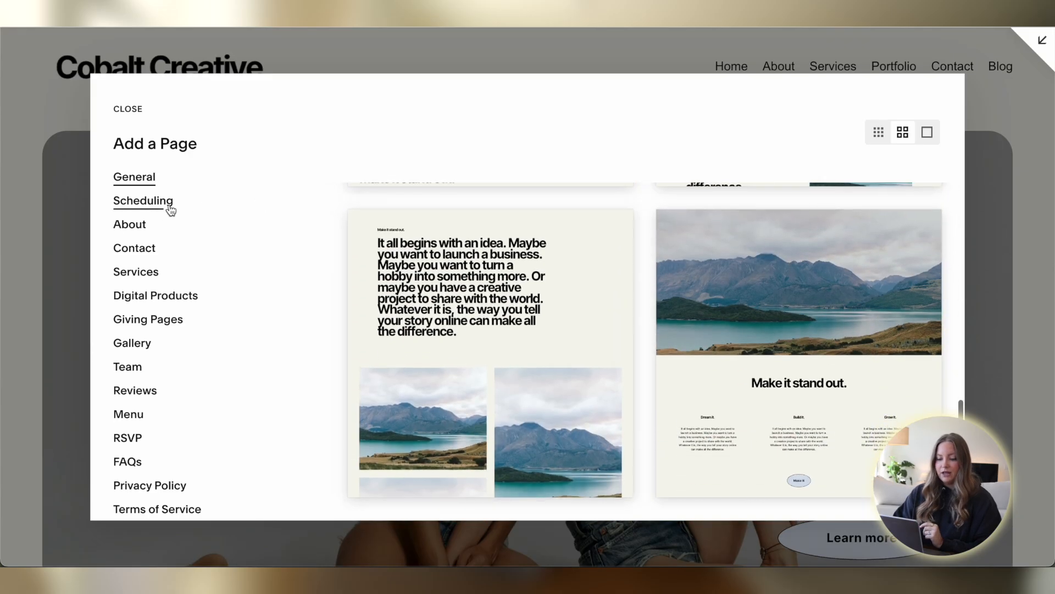
left_click(144, 201)
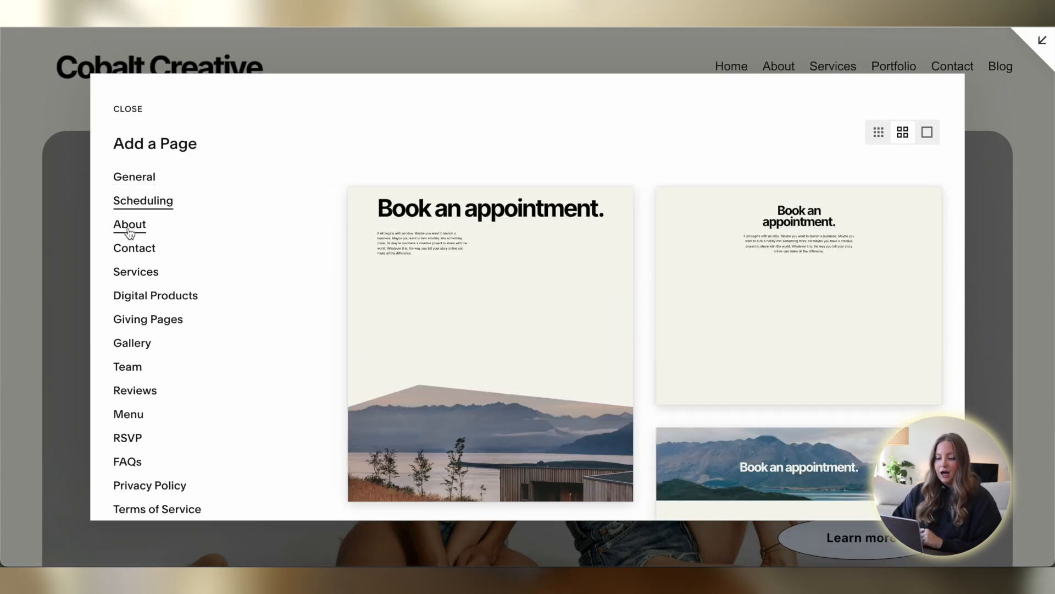
left_click(130, 231)
scroll(150, 392, "down", 1)
scroll(150, 392, "down", 3)
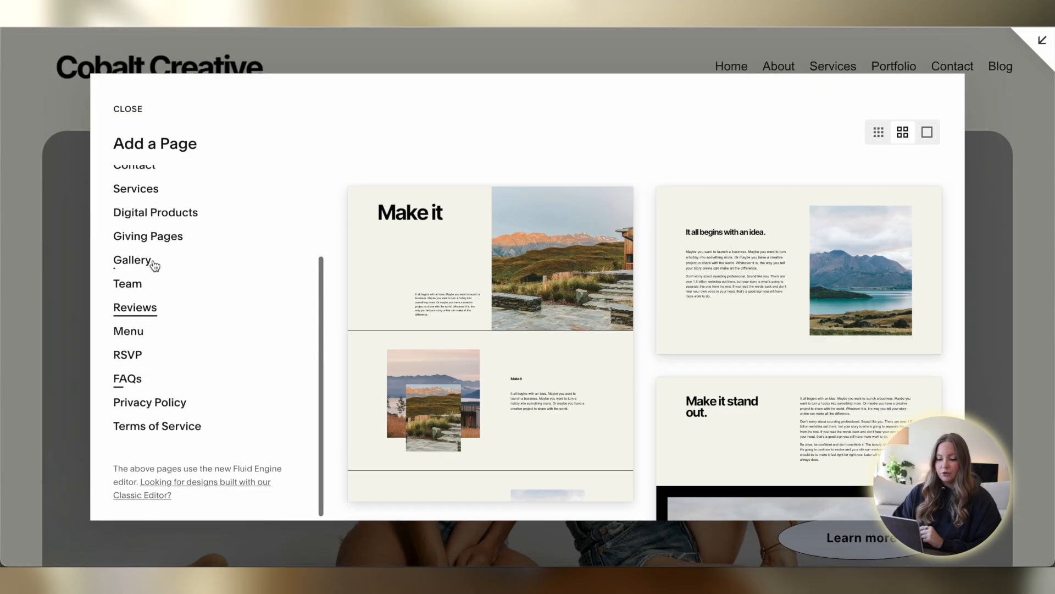
Browse the Gallery page layouts and close the layout chooser without adding a page
left_click(144, 262)
scroll(536, 276, "down", 3)
scroll(536, 276, "down", 2)
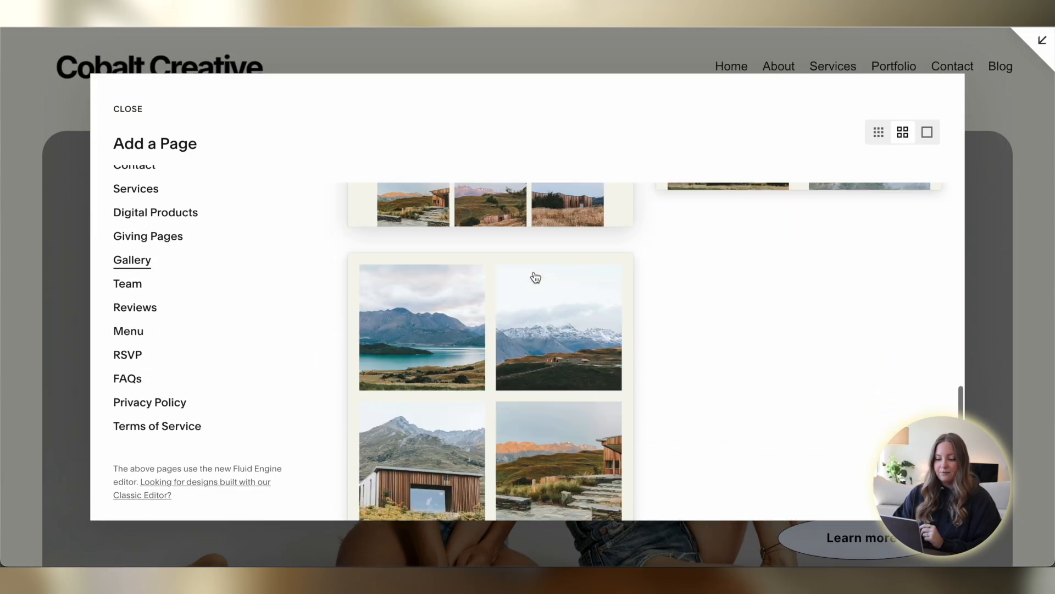
scroll(532, 278, "up", 6)
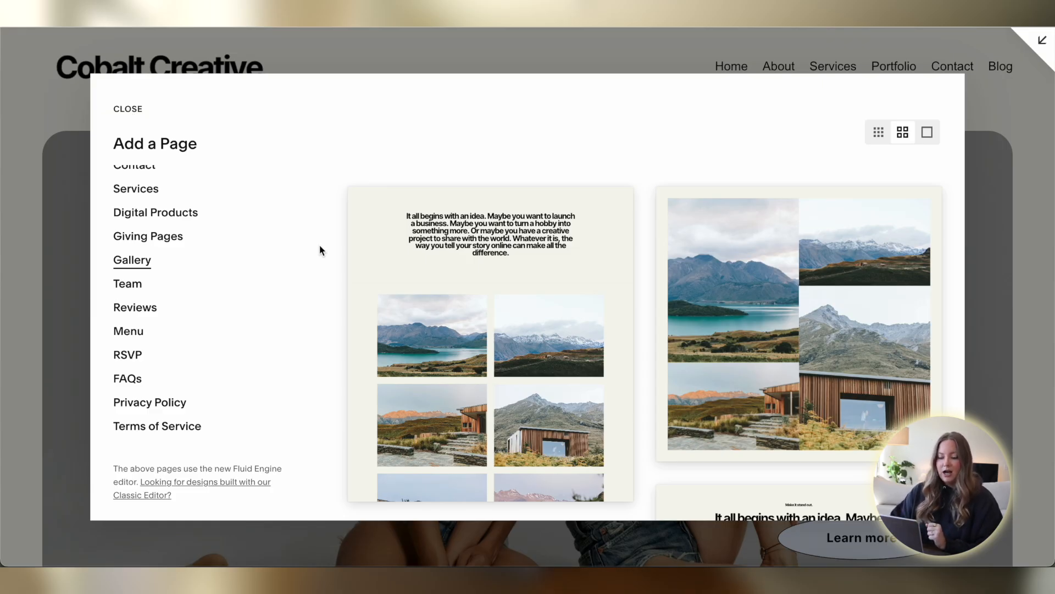
scroll(219, 344, "up", 2)
scroll(188, 295, "down", 2)
scroll(638, 284, "down", 10)
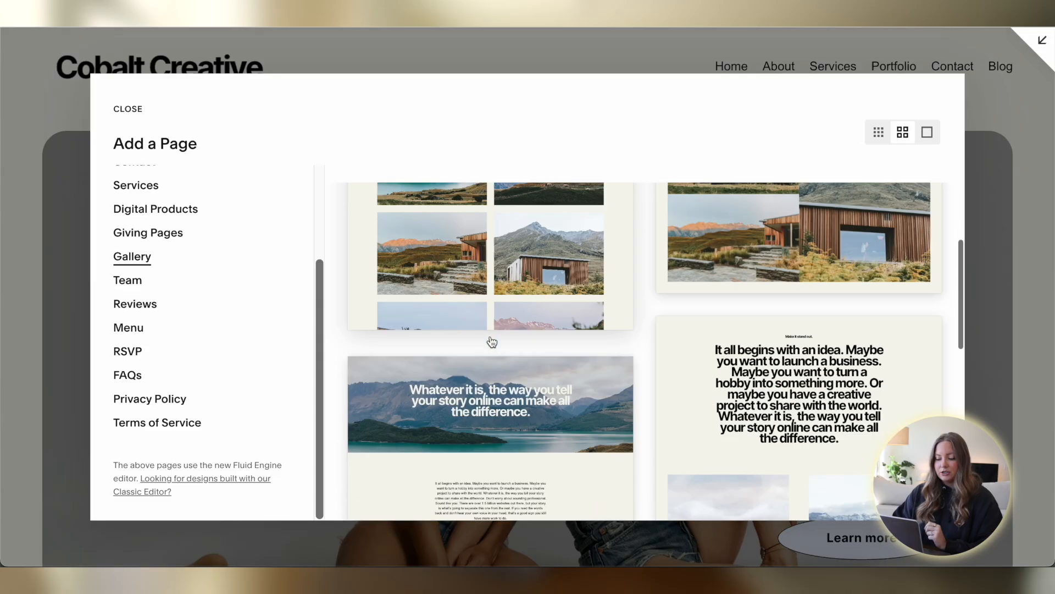
scroll(608, 303, "up", 8)
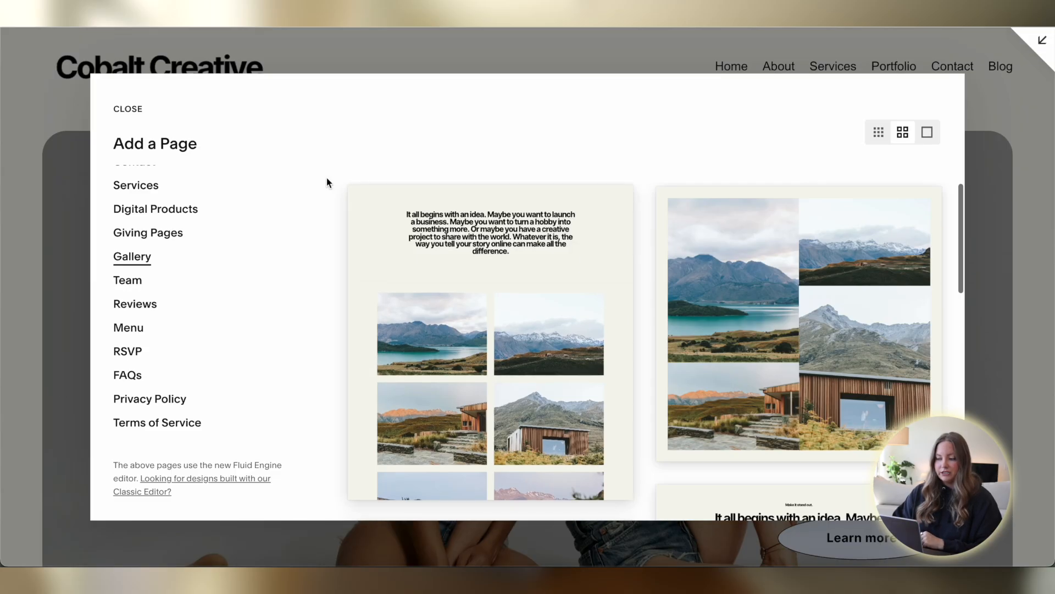
left_click(128, 109)
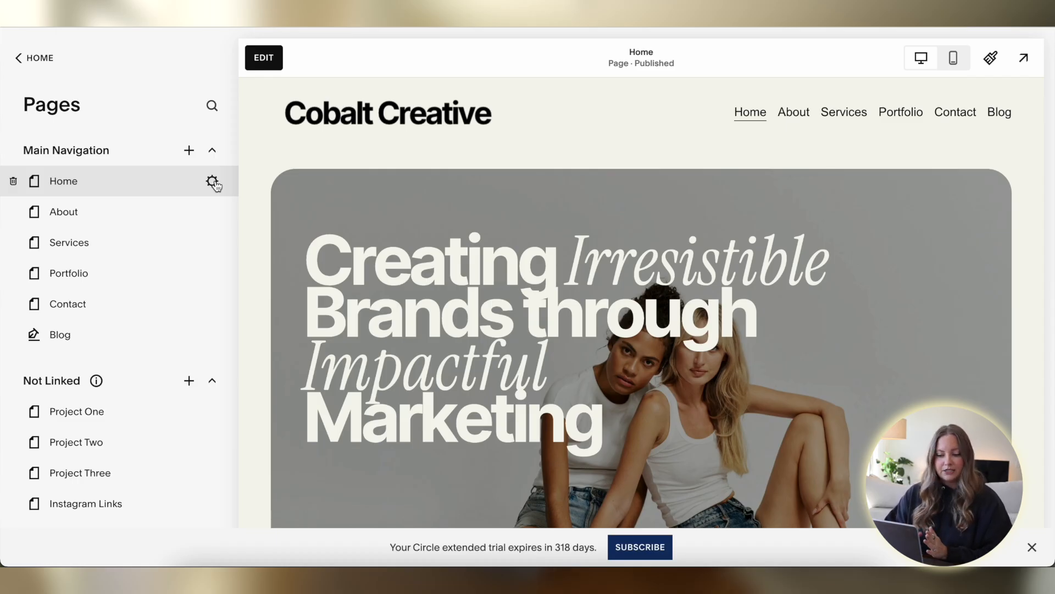
Open the Home page's settings, review its General options and close them
left_click(212, 183)
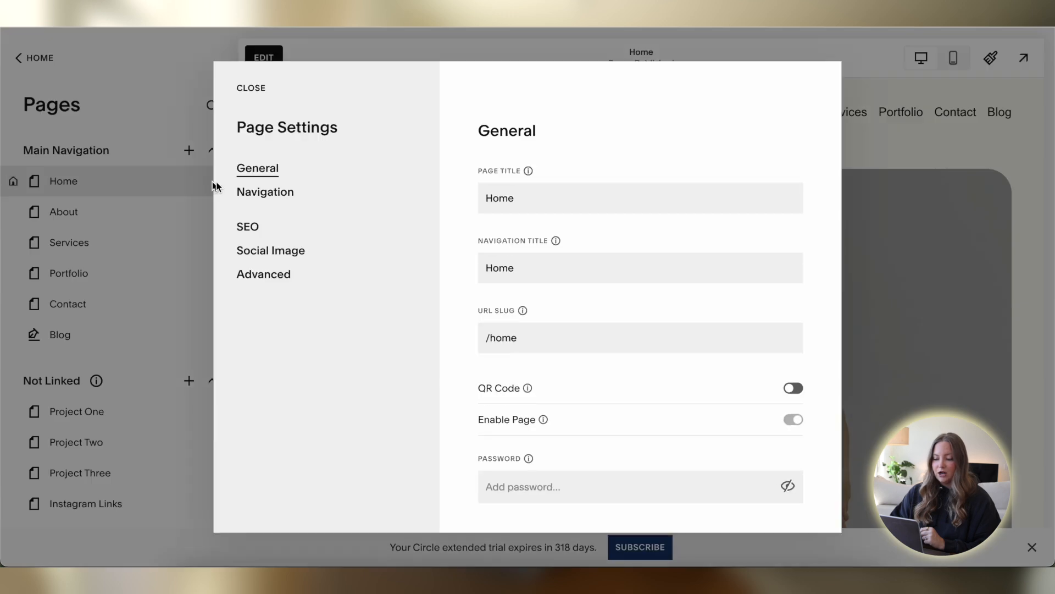
scroll(572, 405, "down", 2)
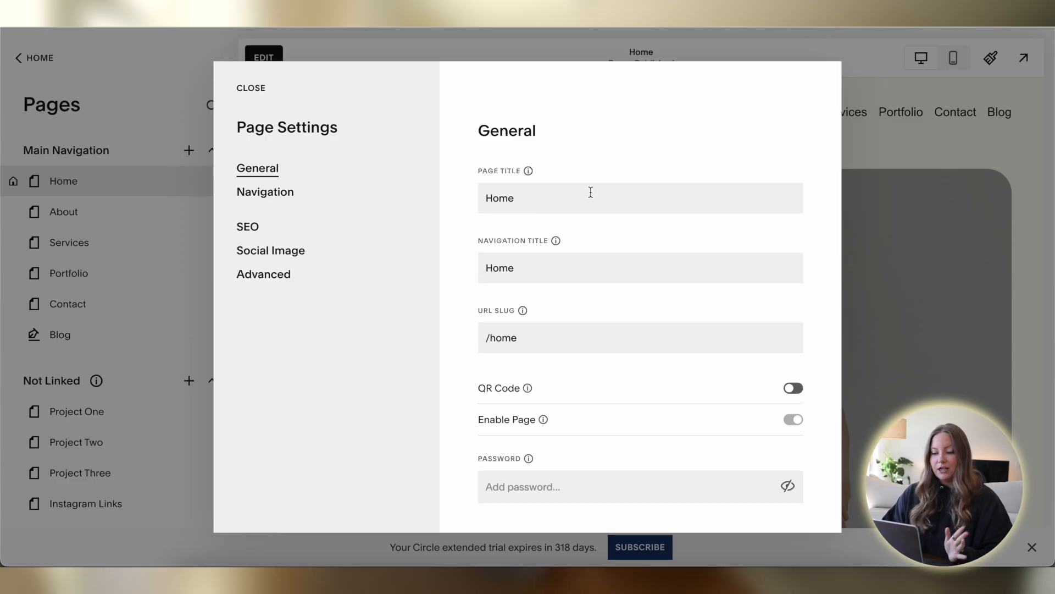
scroll(591, 192, "down", 2)
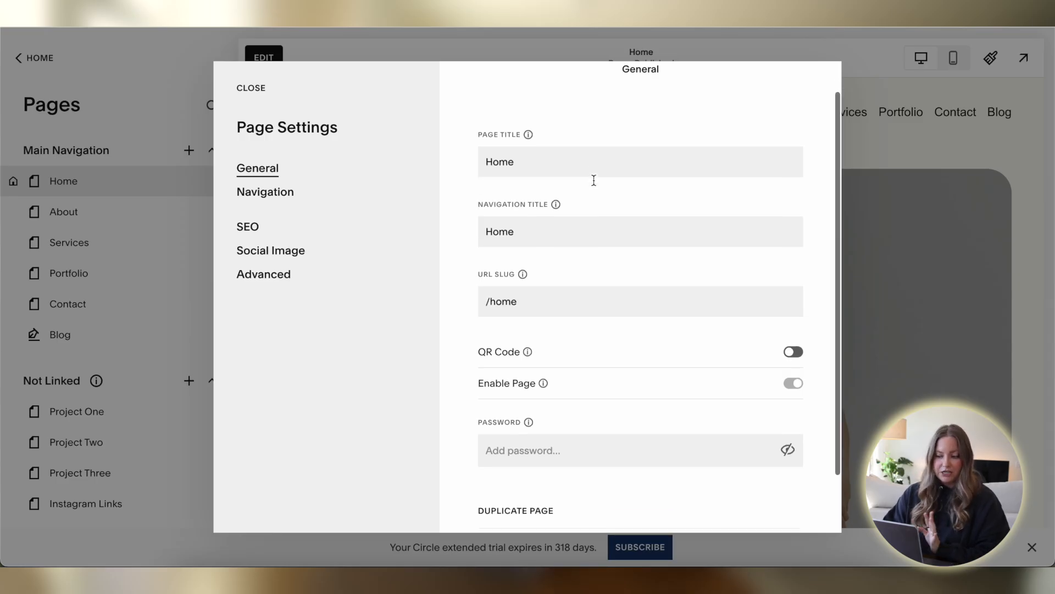
scroll(592, 181, "up", 2)
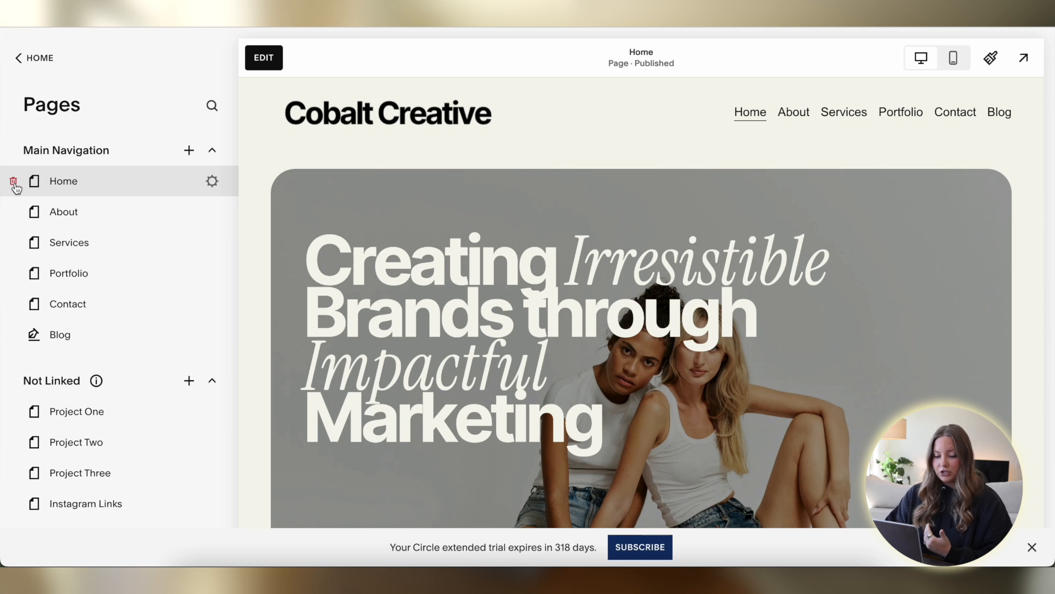
Move the Contact page from Main Navigation to the top of Not Linked
left_click_drag(103, 301, 102, 395)
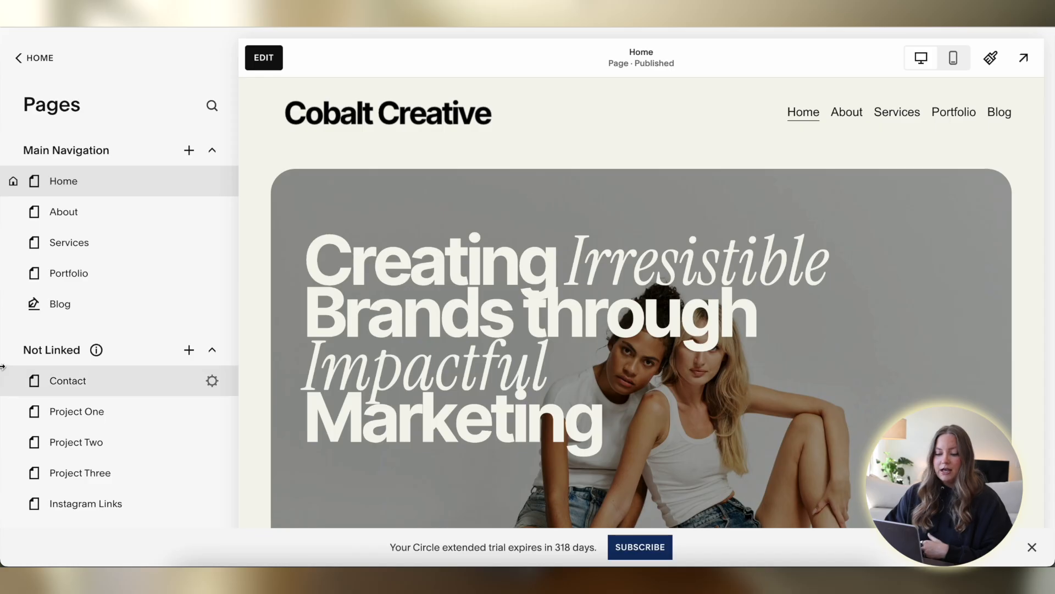
Open Deleted Pages, read how long removed pages are kept, and return to the Pages list
scroll(110, 333, "down", 2)
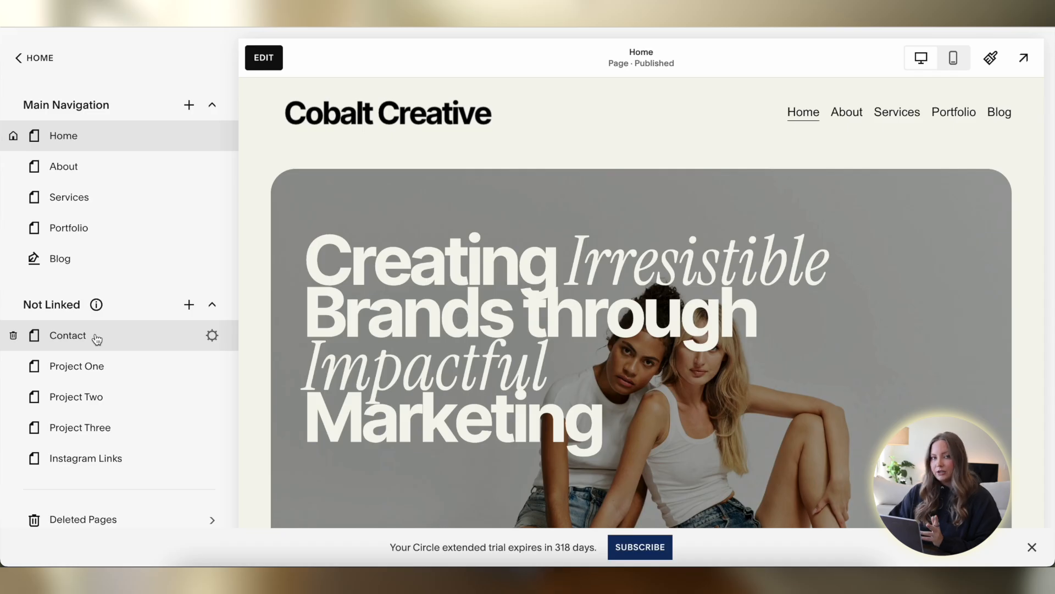
left_click(81, 520)
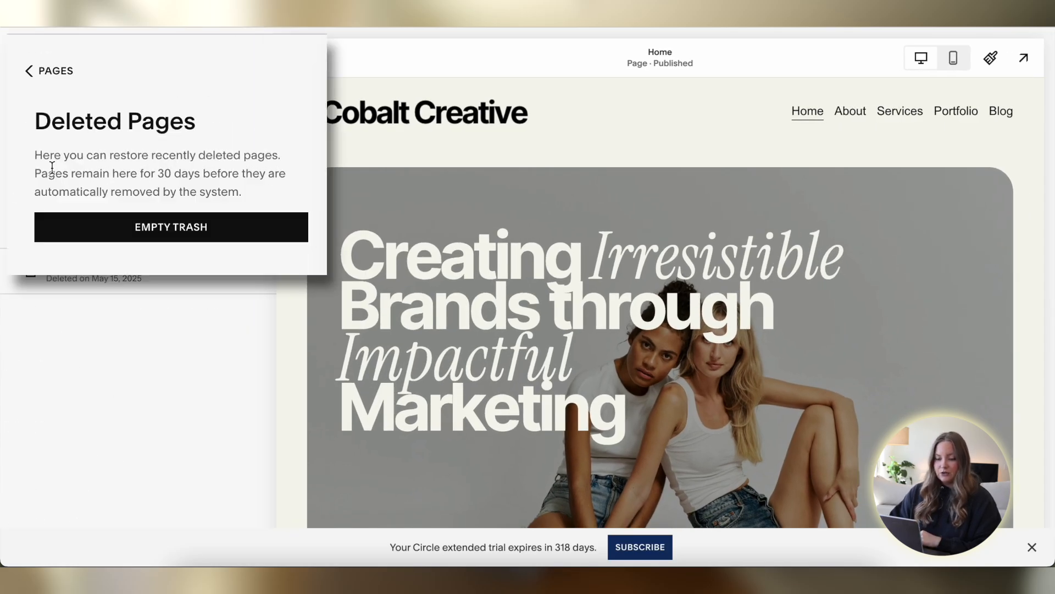
left_click_drag(52, 166, 287, 170)
left_click(257, 180)
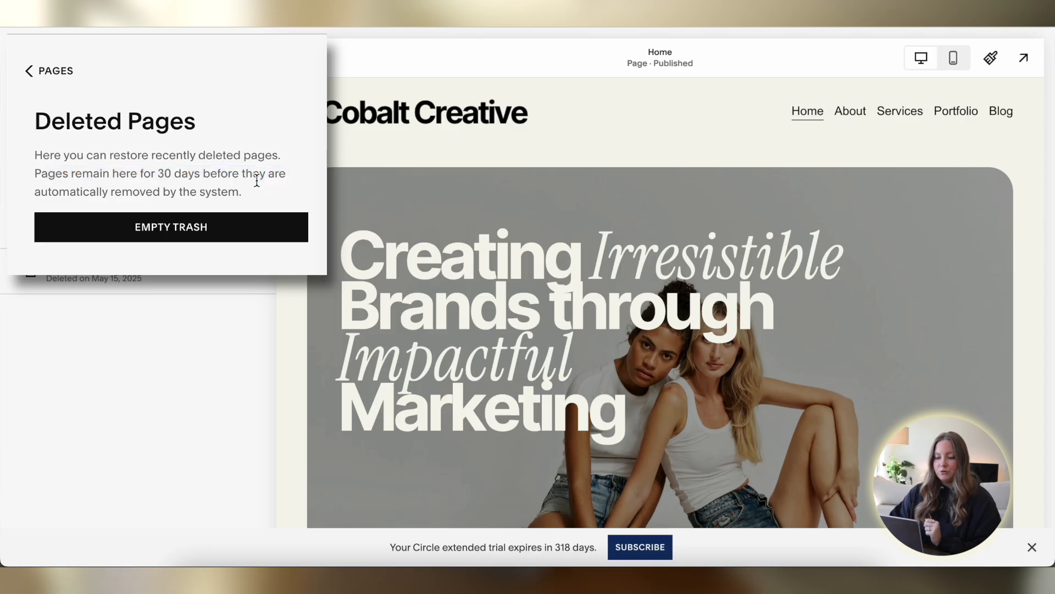
left_click(32, 57)
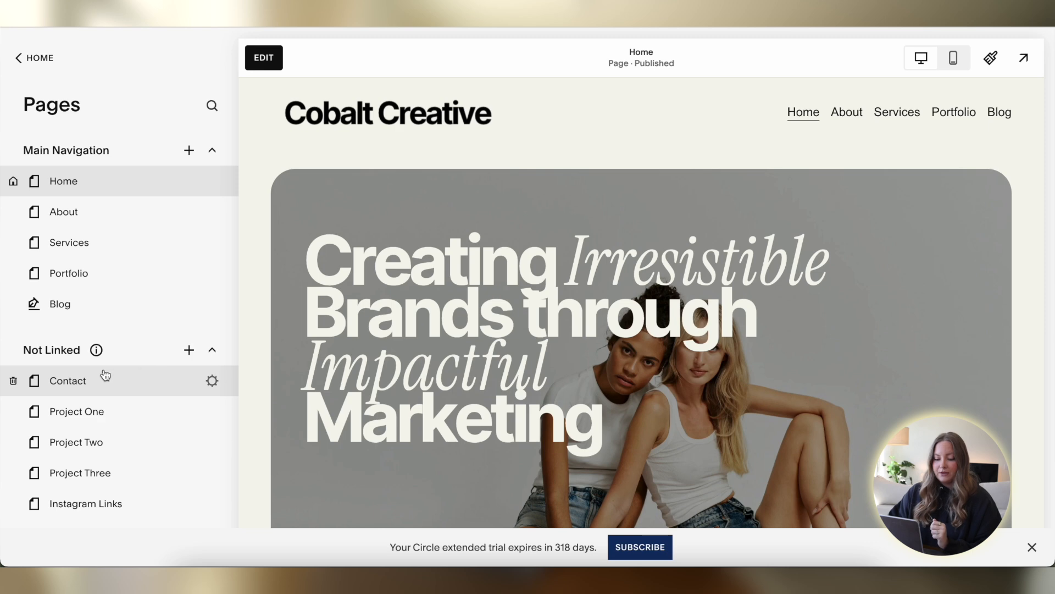
Return the Contact page to Main Navigation between Portfolio and Blog
left_click_drag(104, 372, 105, 298)
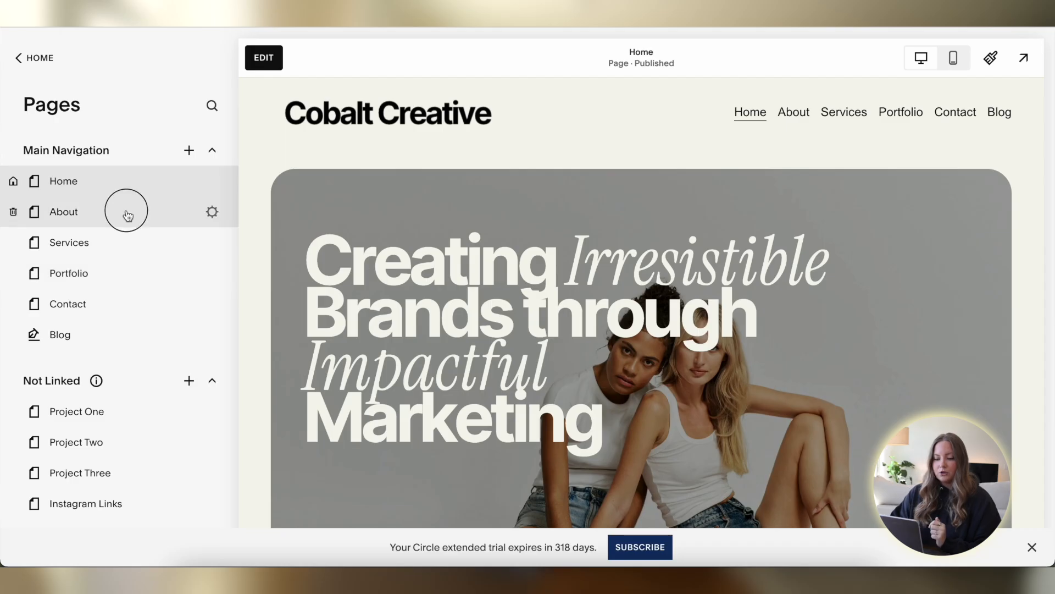
Try the About page above Home in Main Navigation and restore Home to first place
left_click_drag(127, 212, 127, 181)
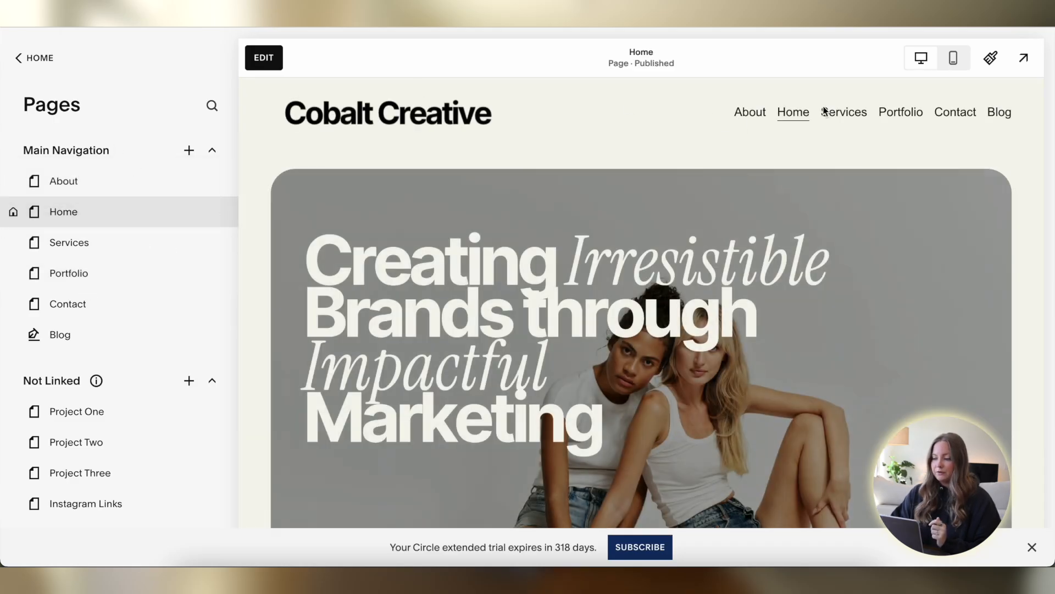
left_click_drag(118, 212, 207, 180)
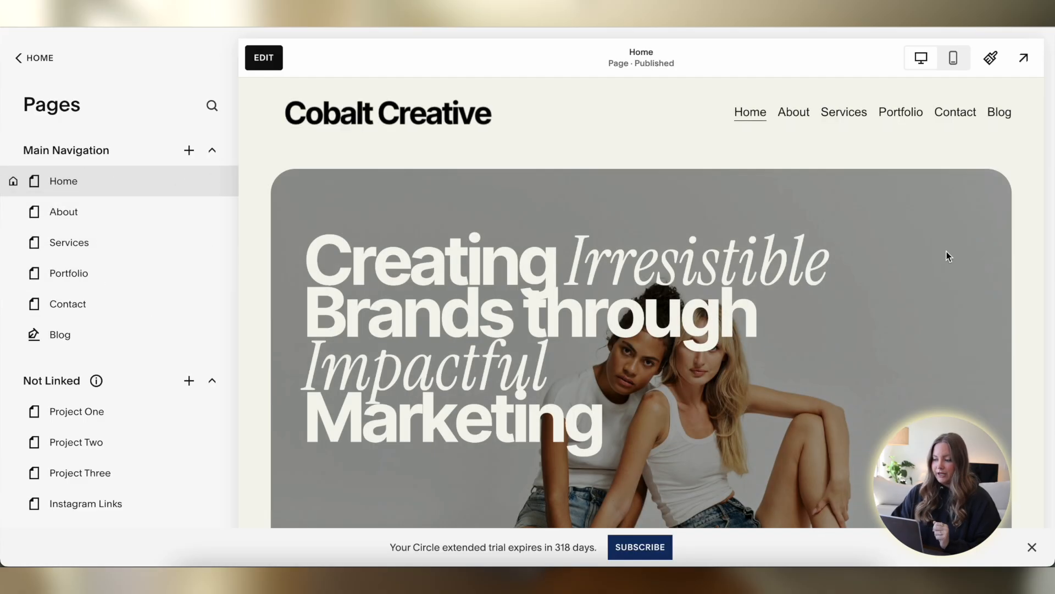
Leave the Pages list, open Site Styles and review its categories from Themes down to Miscellaneous
left_click(42, 58)
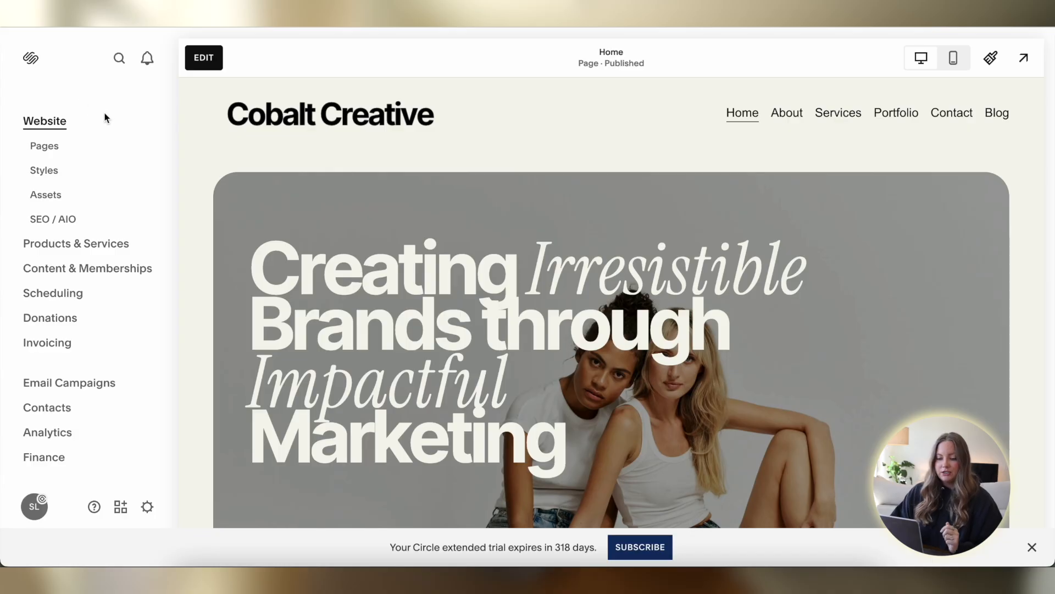
left_click(55, 126)
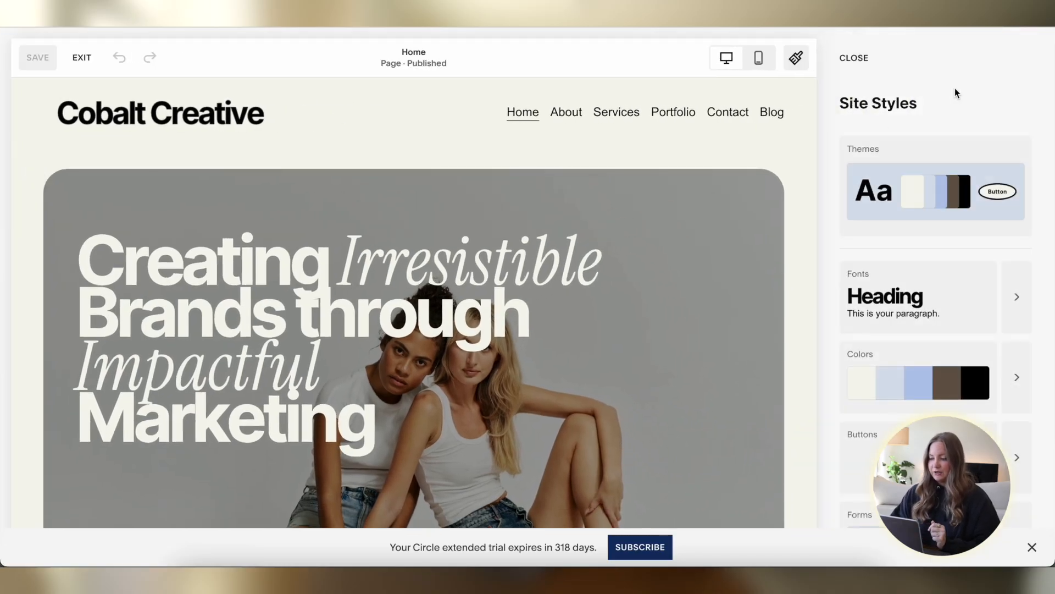
left_click(851, 60)
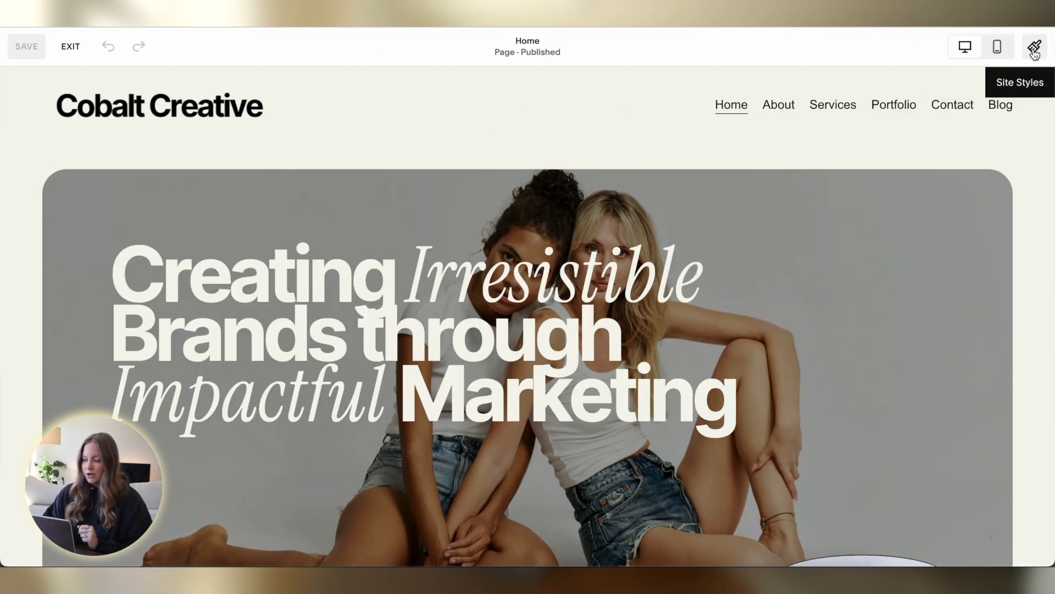
left_click(1034, 48)
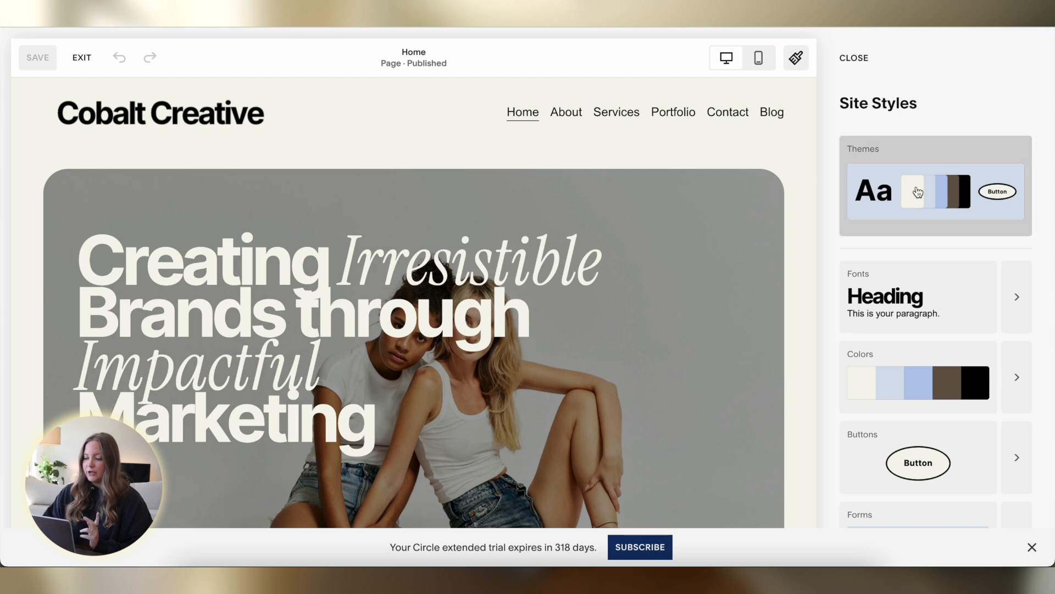
scroll(1020, 182, "down", 2)
scroll(1020, 190, "down", 1)
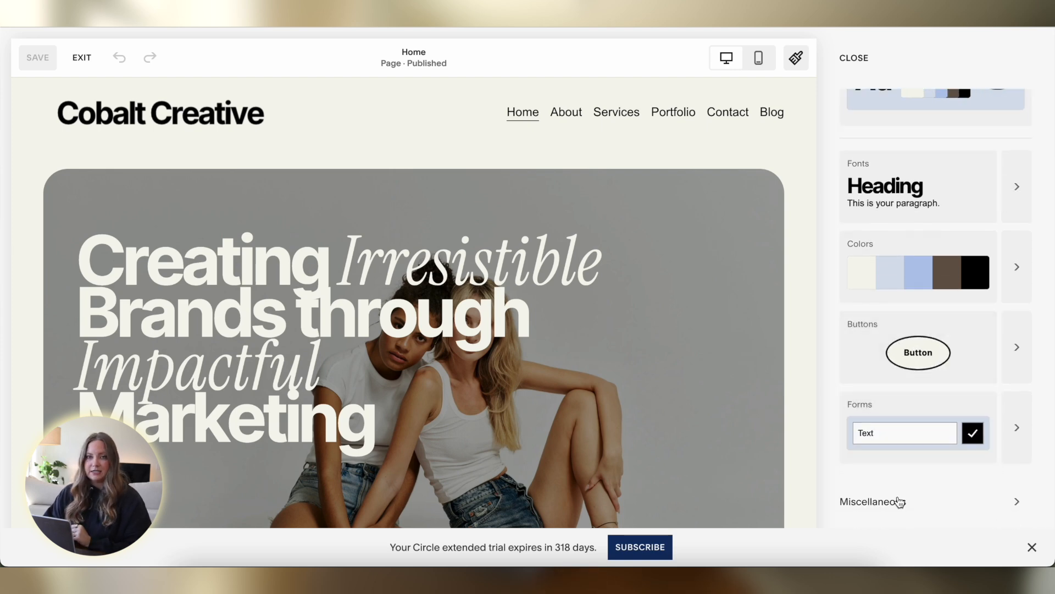
scroll(924, 453, "up", 3)
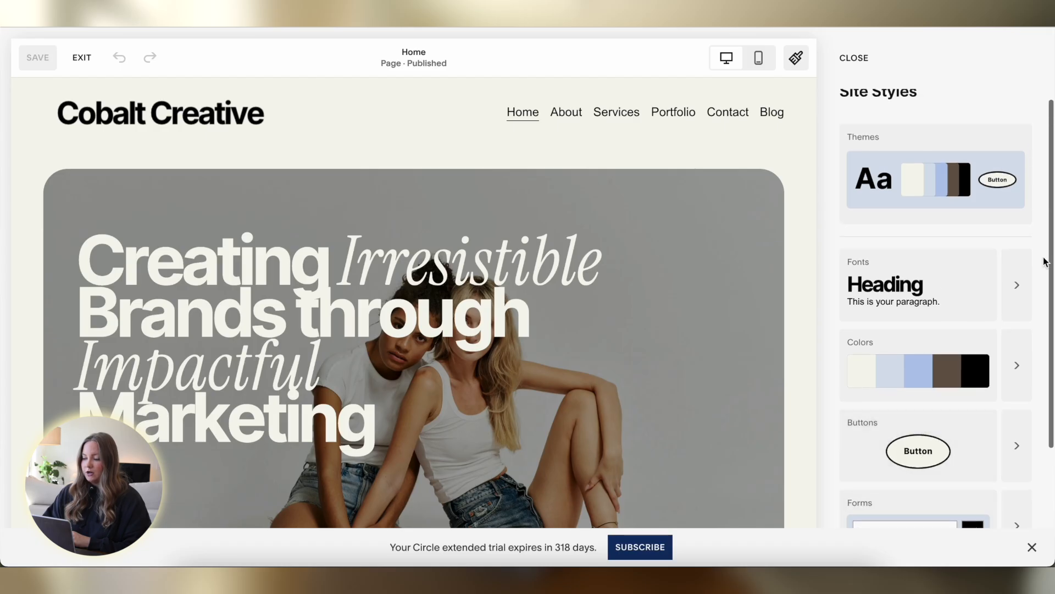
Open the Headings settings under Fonts and browse the available heading fonts without choosing one
left_click(1021, 275)
scroll(945, 323, "down", 1)
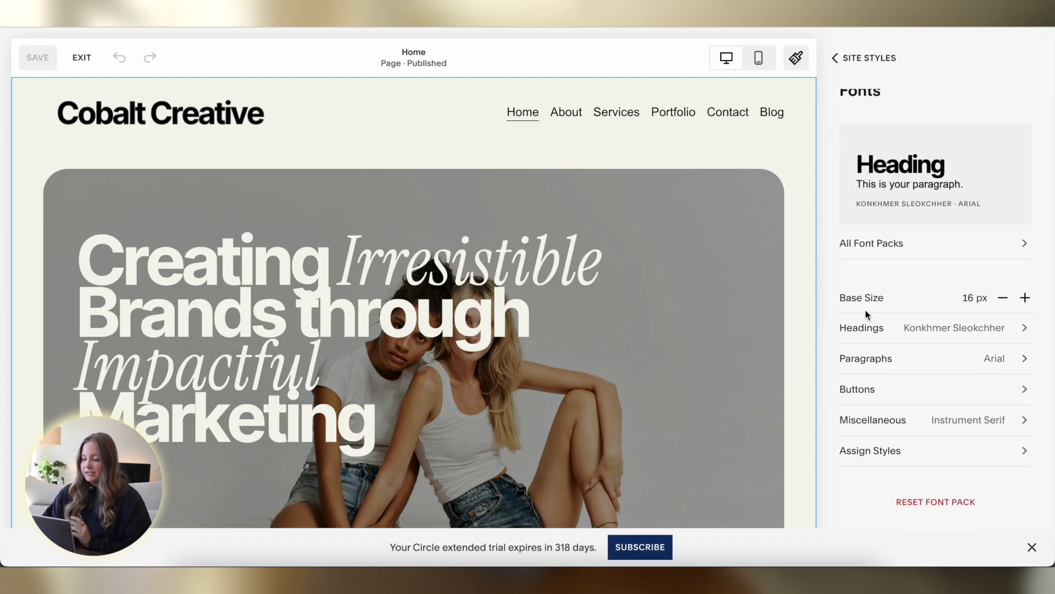
left_click(954, 328)
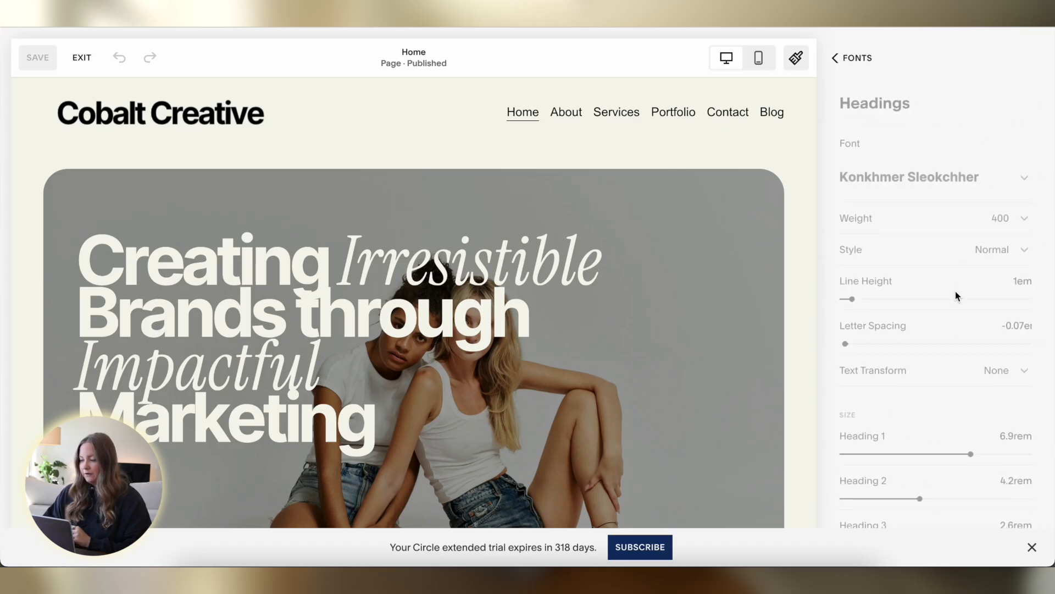
left_click(954, 178)
scroll(941, 364, "down", 10)
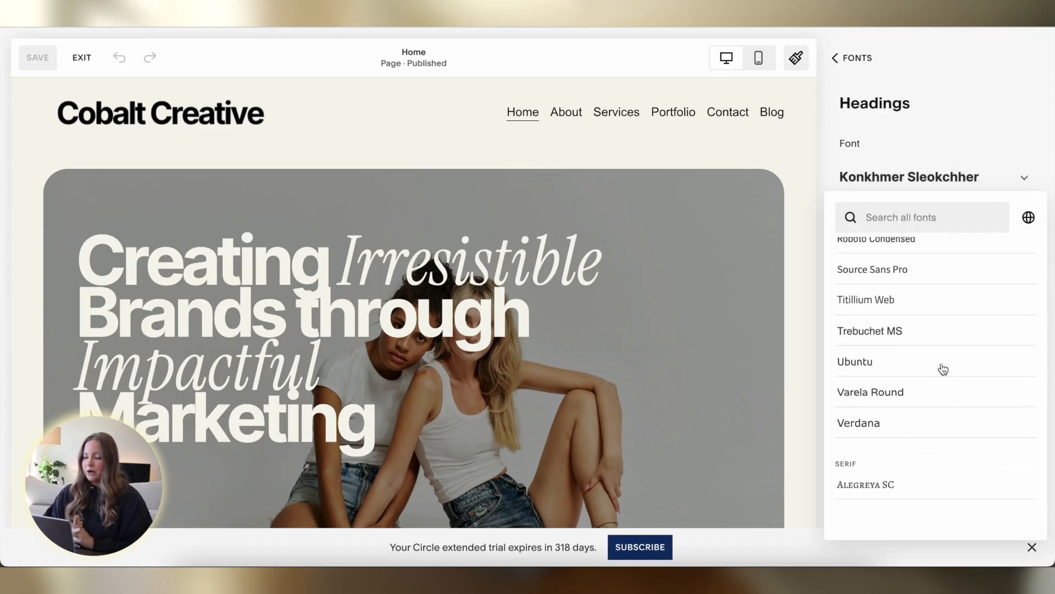
scroll(943, 368, "down", 20)
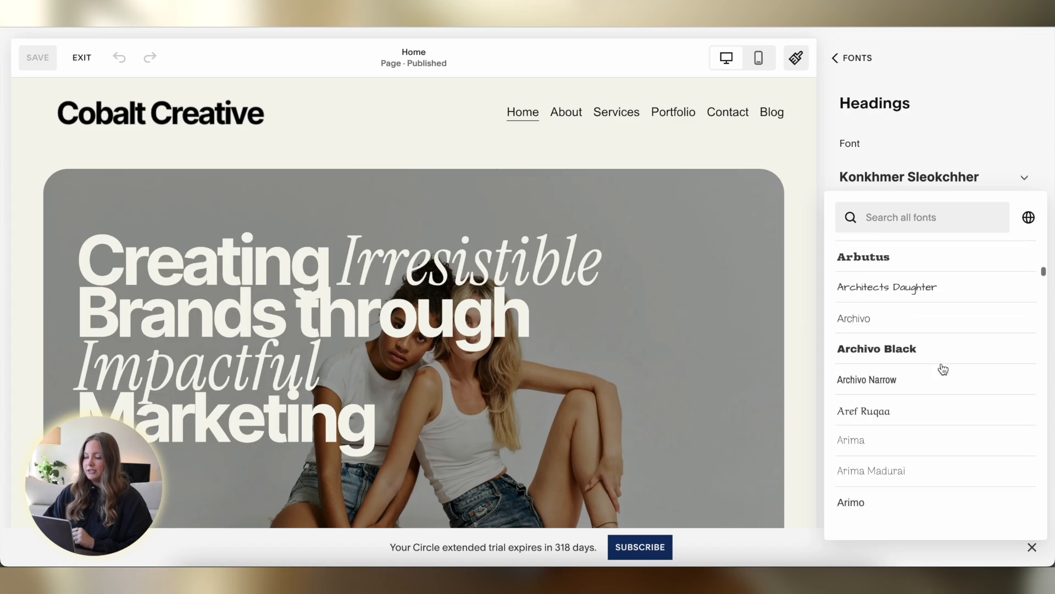
scroll(943, 367, "down", 15)
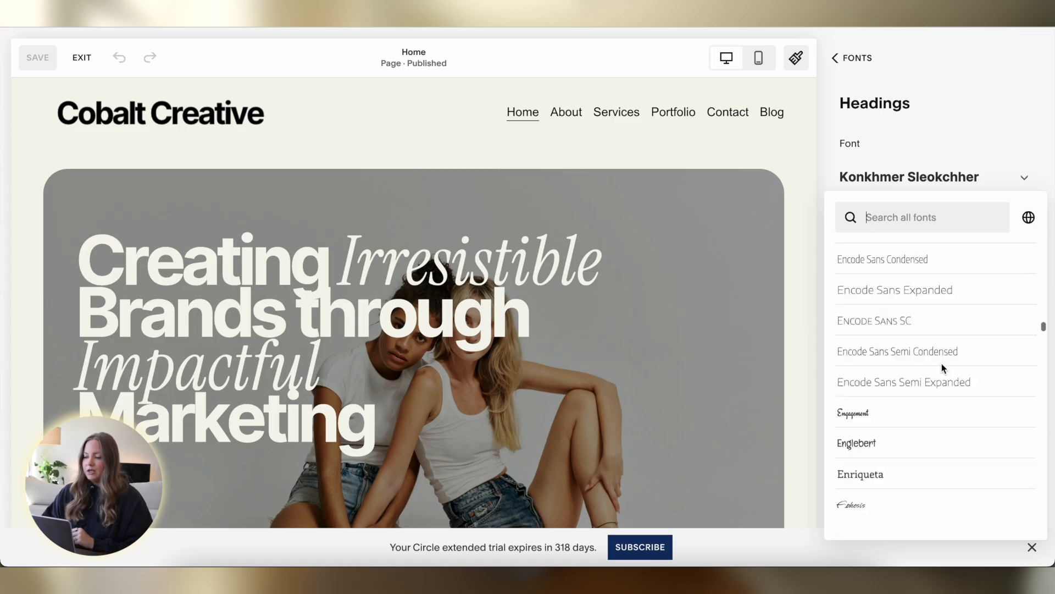
left_click(987, 89)
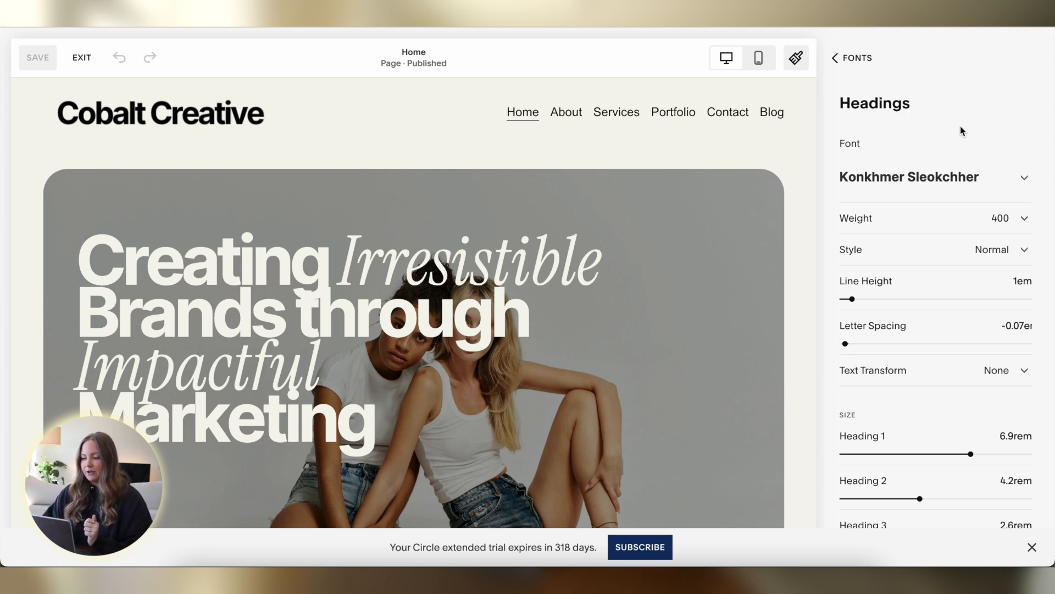
Look over the Headings settings and revisit the sans serif choices in the heading font list
scroll(960, 128, "down", 2)
scroll(961, 128, "up", 2)
left_click(928, 158)
scroll(890, 409, "down", 20)
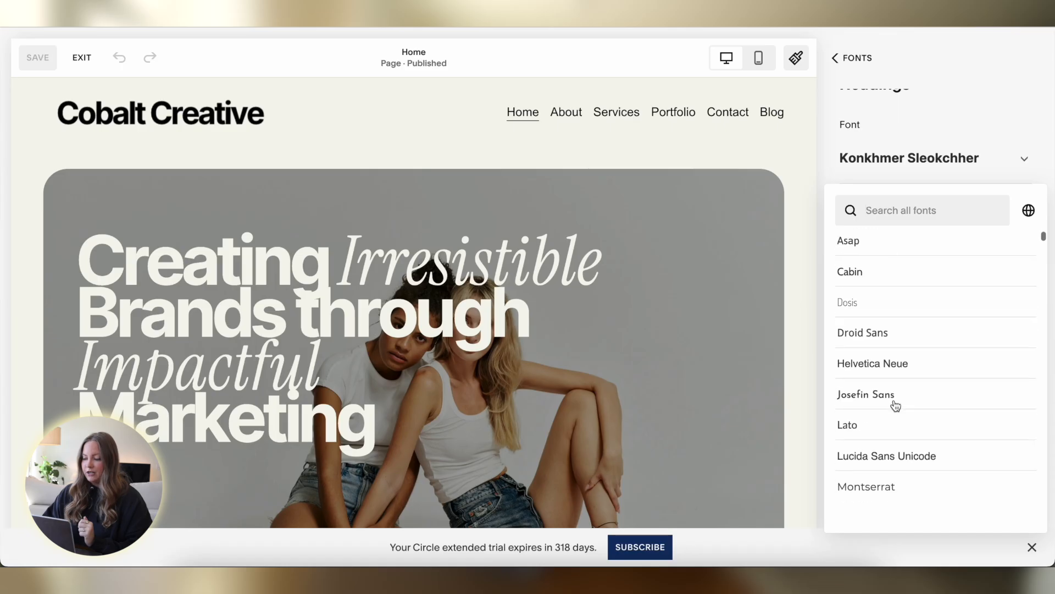
left_click(984, 90)
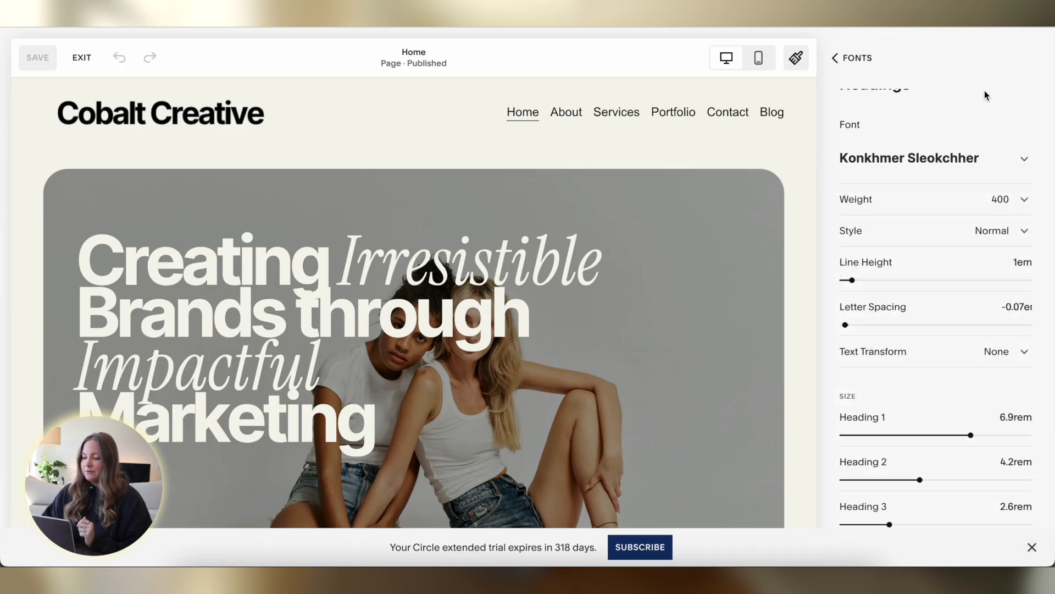
Check the available Weight, Style and Text Transform options for headings, keeping the existing choices
left_click(1013, 200)
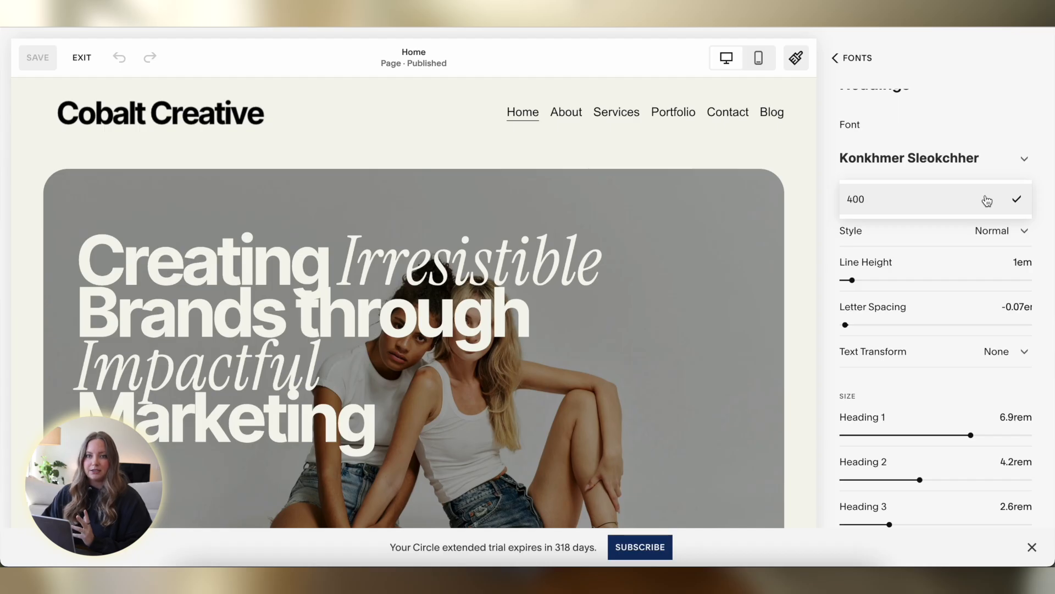
left_click(988, 201)
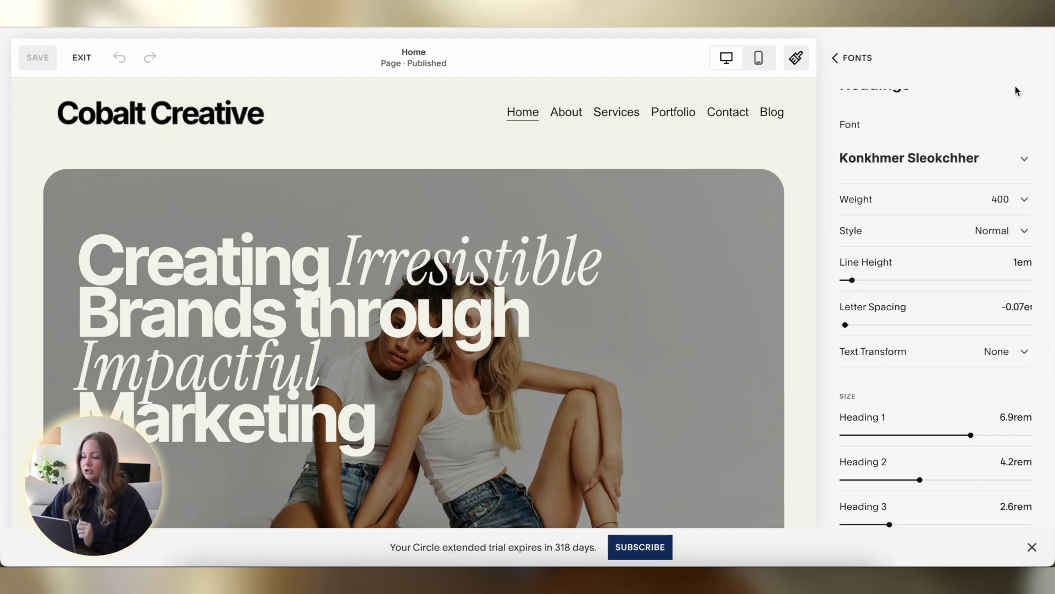
left_click(996, 238)
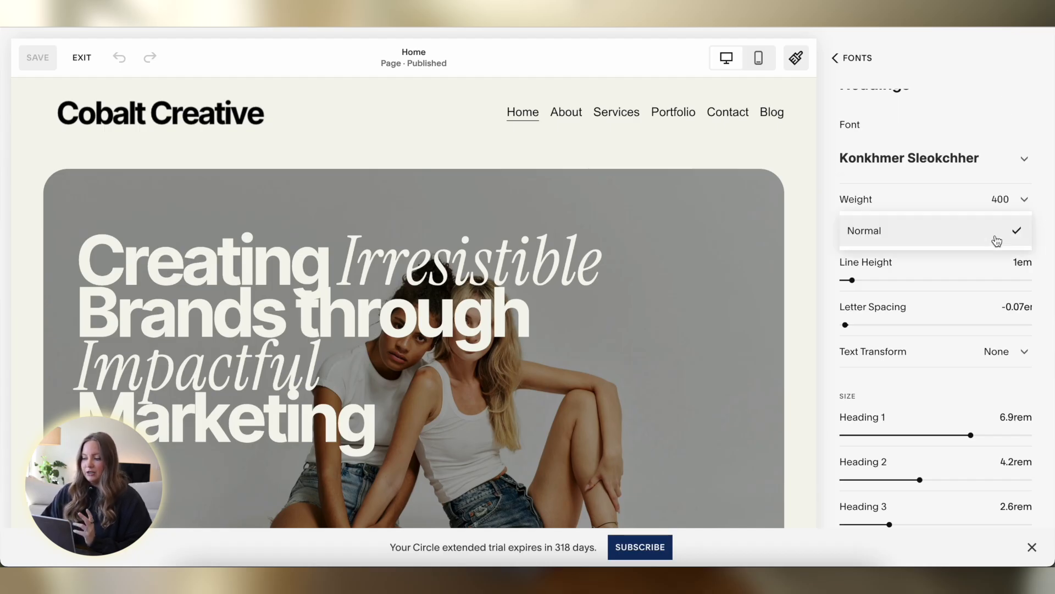
left_click(1008, 88)
scroll(962, 245, "down", 1)
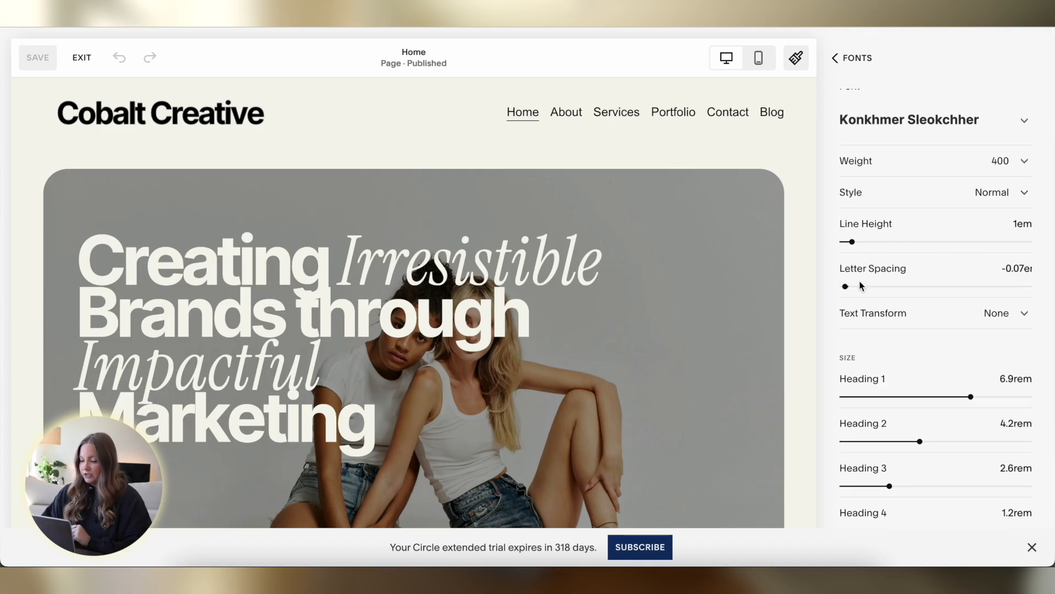
scroll(878, 330, "down", 1)
left_click(996, 288)
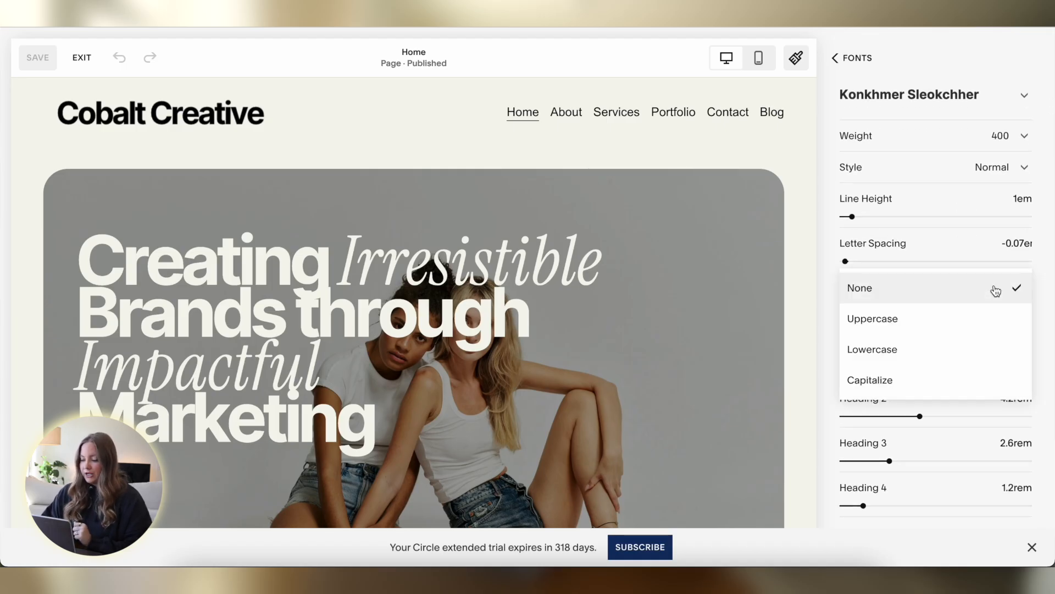
left_click(957, 125)
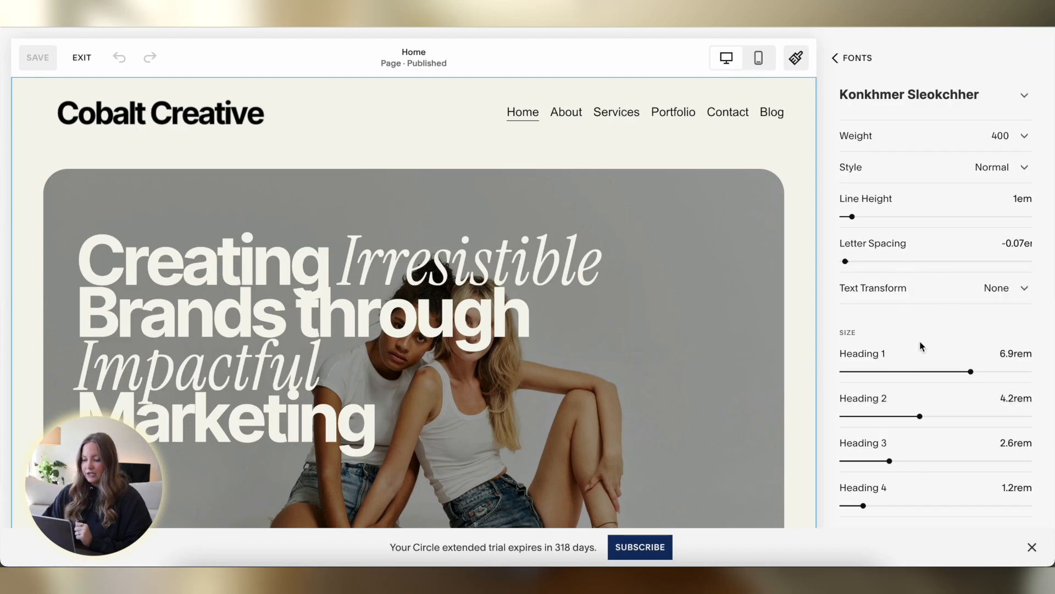
Try a smaller Heading 1 size of 4.7rem on the Home page and undo the size changes
scroll(600, 337, "down", 1)
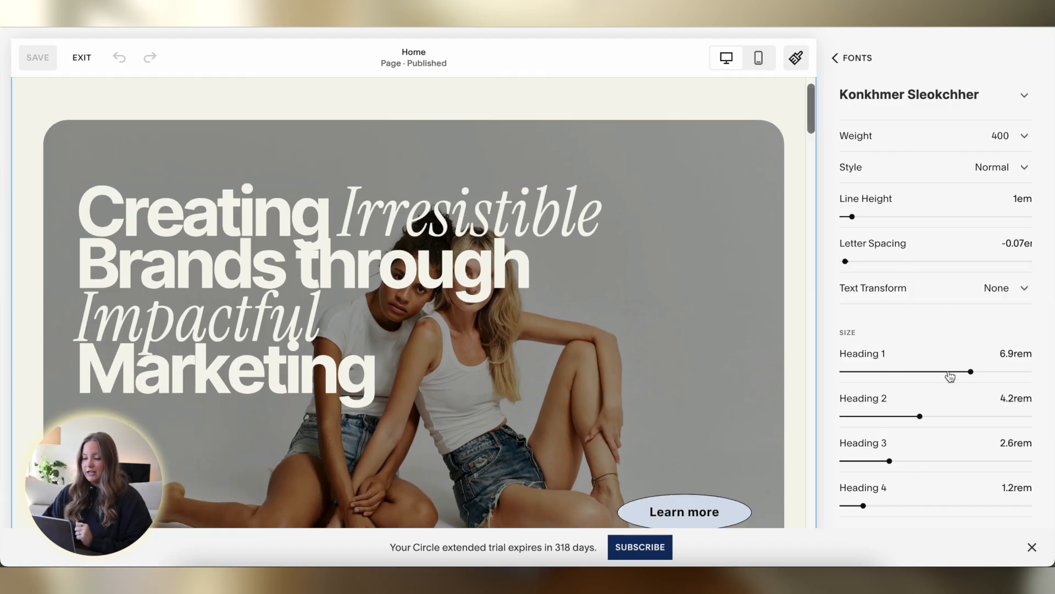
left_click(949, 372)
left_click(928, 372)
left_click(905, 372)
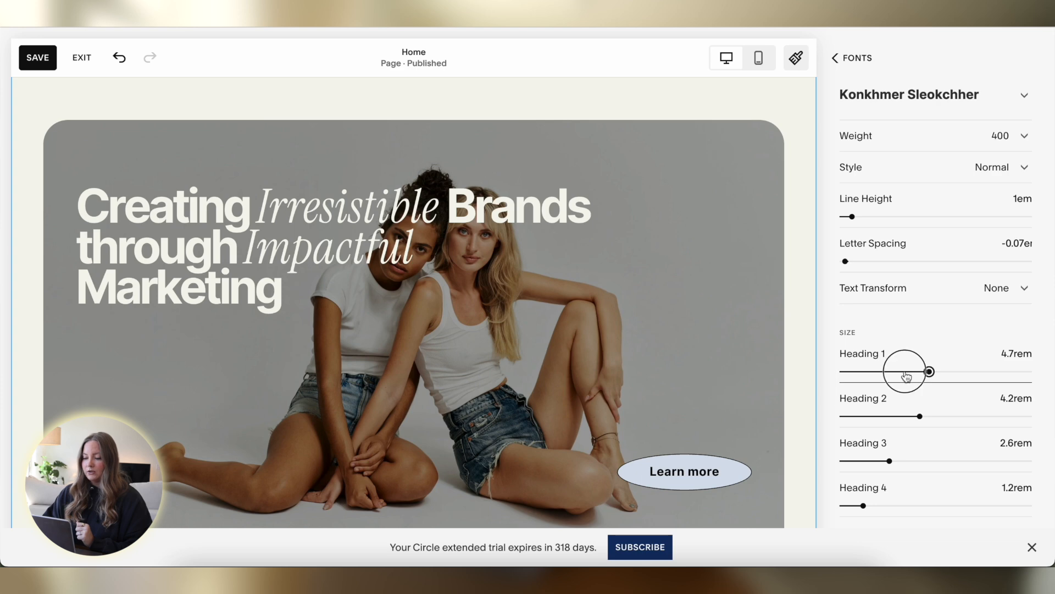
key("ctrl+z")
key("ctrl+z")
key("ctrl+z")
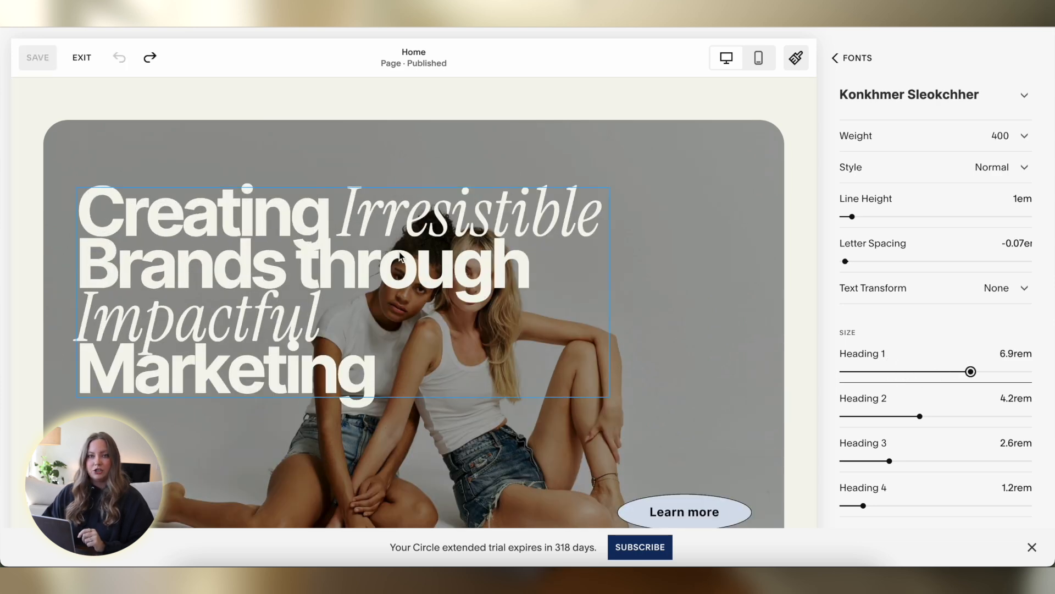
Look over the Home page, then review the primary, secondary and tertiary button font settings and return to Fonts
scroll(439, 291, "down", 5)
scroll(622, 256, "up", 6)
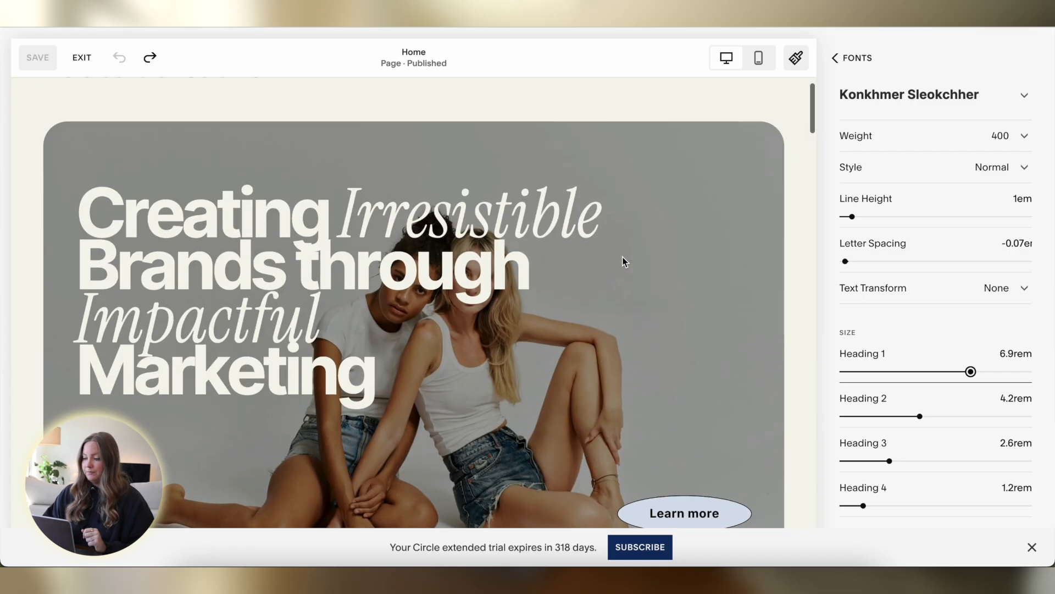
scroll(989, 274, "up", 2)
left_click(863, 58)
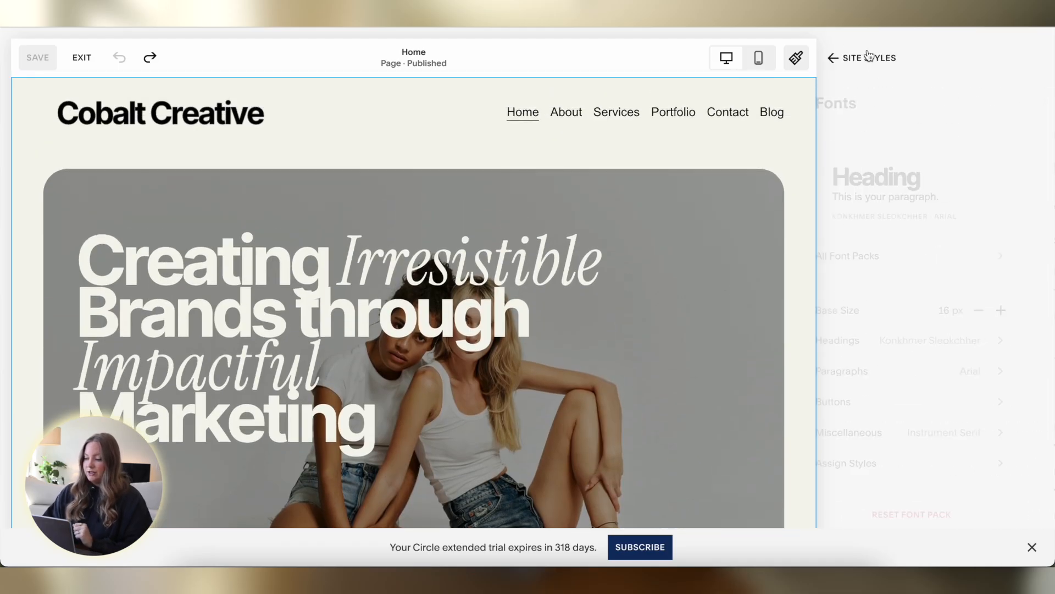
scroll(1003, 194, "down", 1)
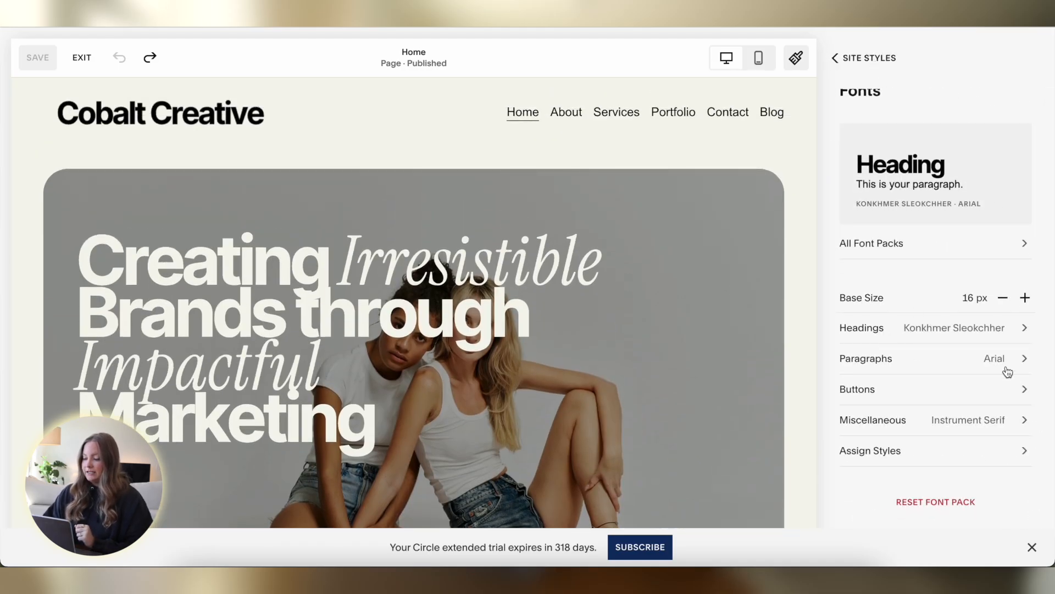
left_click(893, 400)
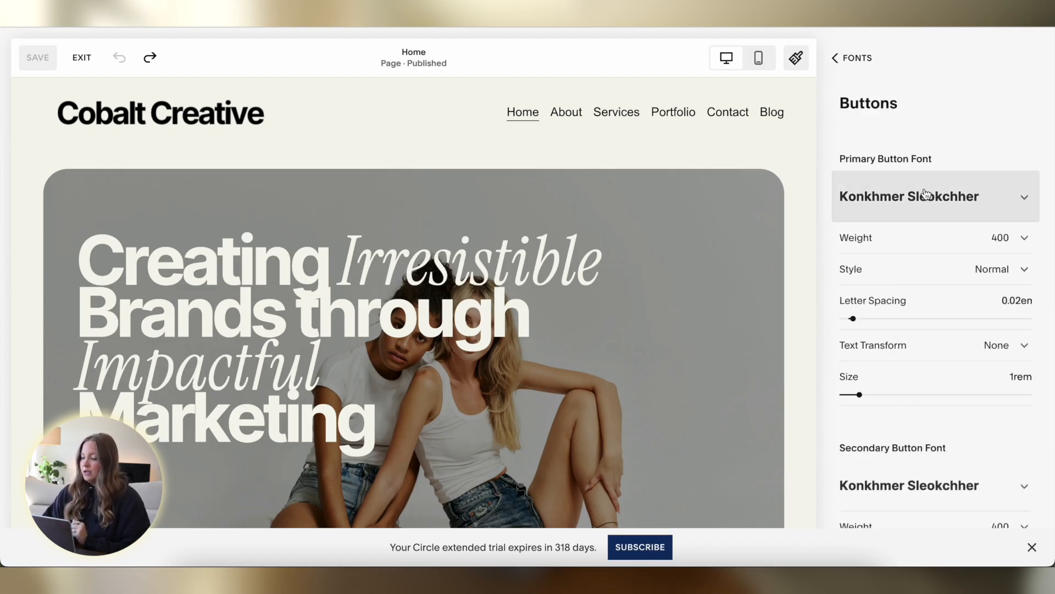
scroll(858, 264, "down", 6)
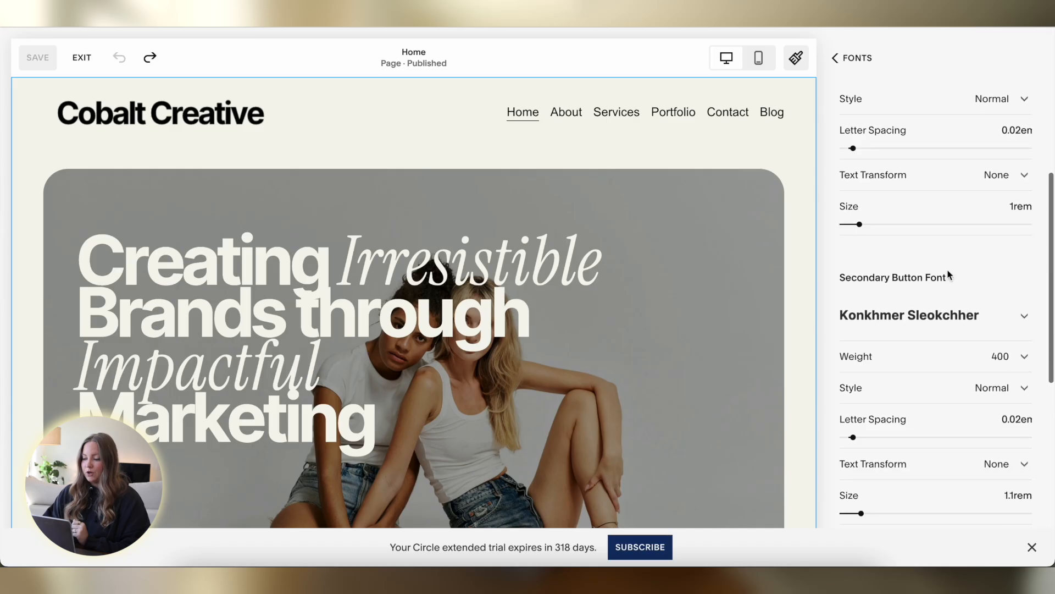
scroll(896, 329, "down", 2)
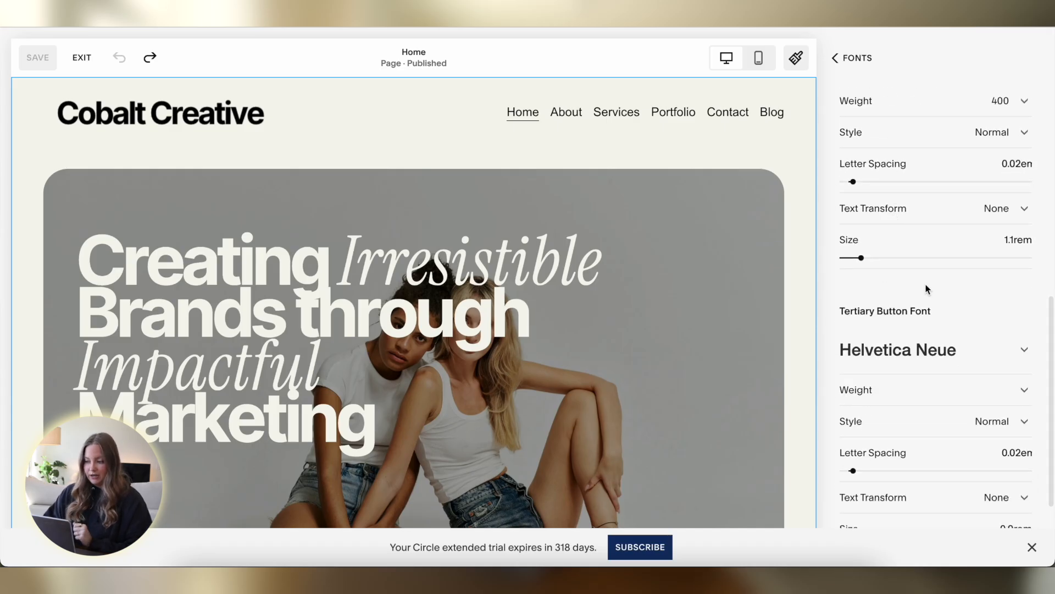
left_click(844, 57)
Review the Paragraphs font settings, including the font list and the Paragraph 1 to 3 sizes
left_click(996, 364)
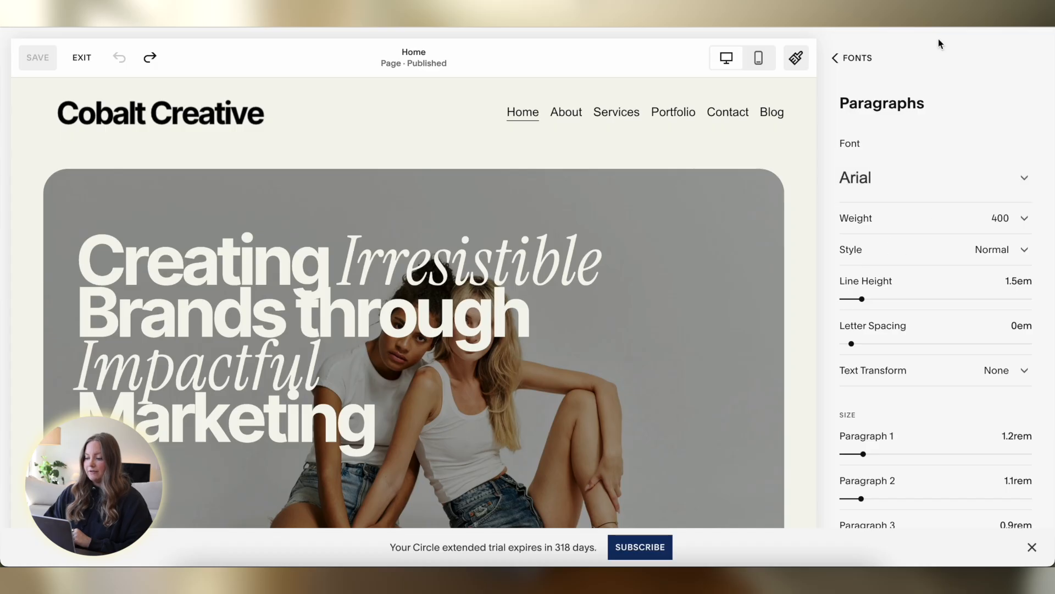
scroll(939, 306, "down", 1)
left_click(997, 141)
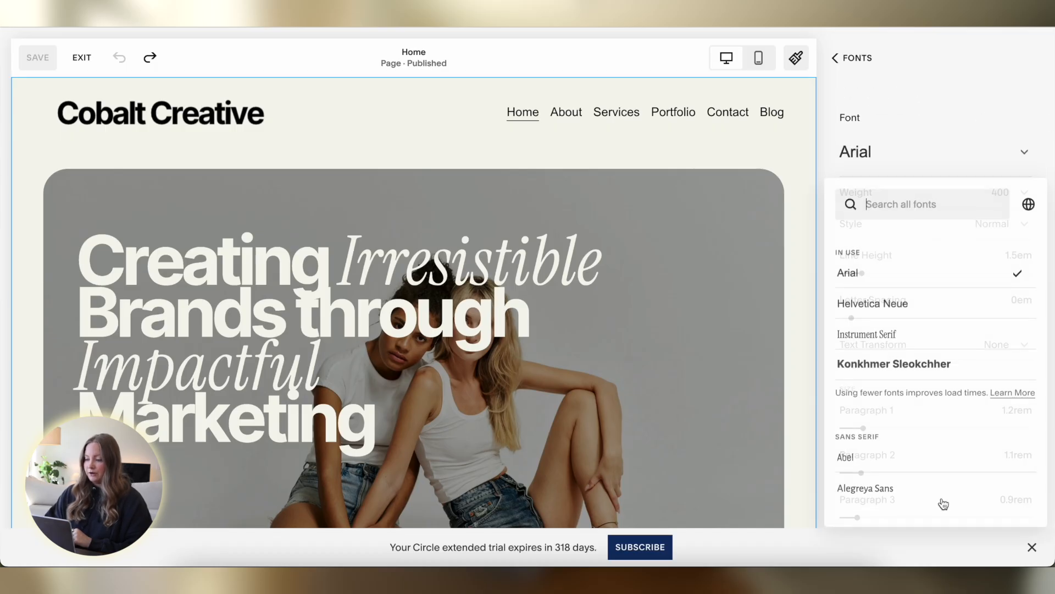
left_click(977, 87)
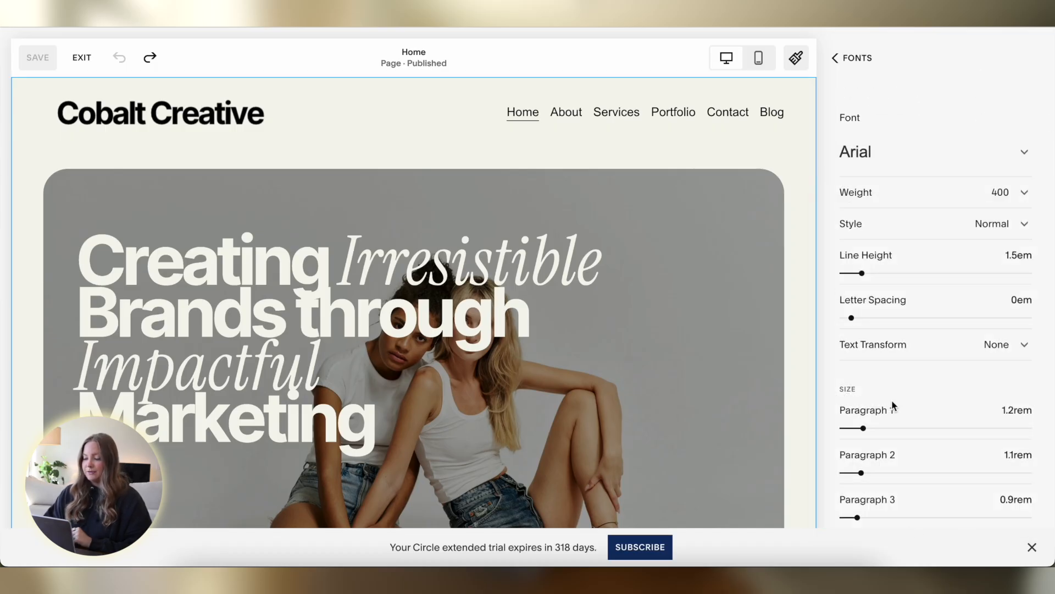
scroll(893, 406, "down", 1)
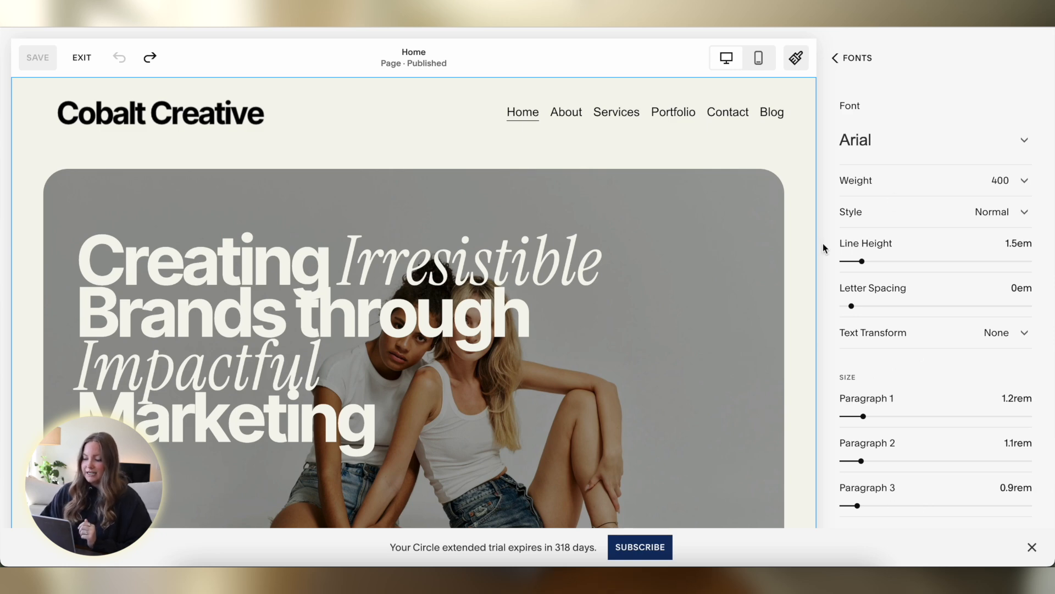
Try the Heading style for the Site Navigation in the font style assignments and undo the change
left_click(855, 57)
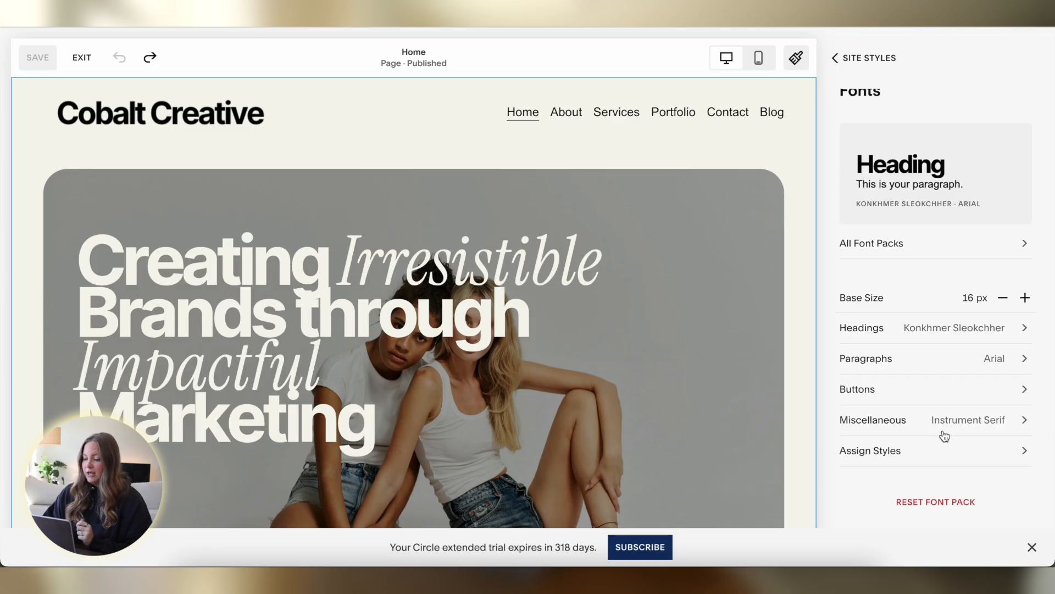
left_click(914, 462)
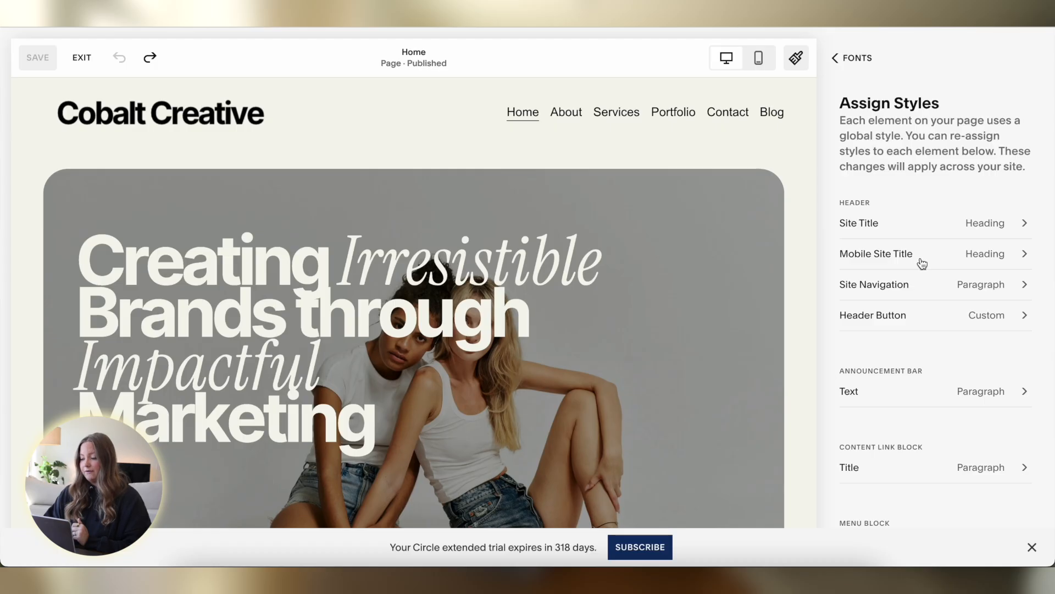
left_click(926, 279)
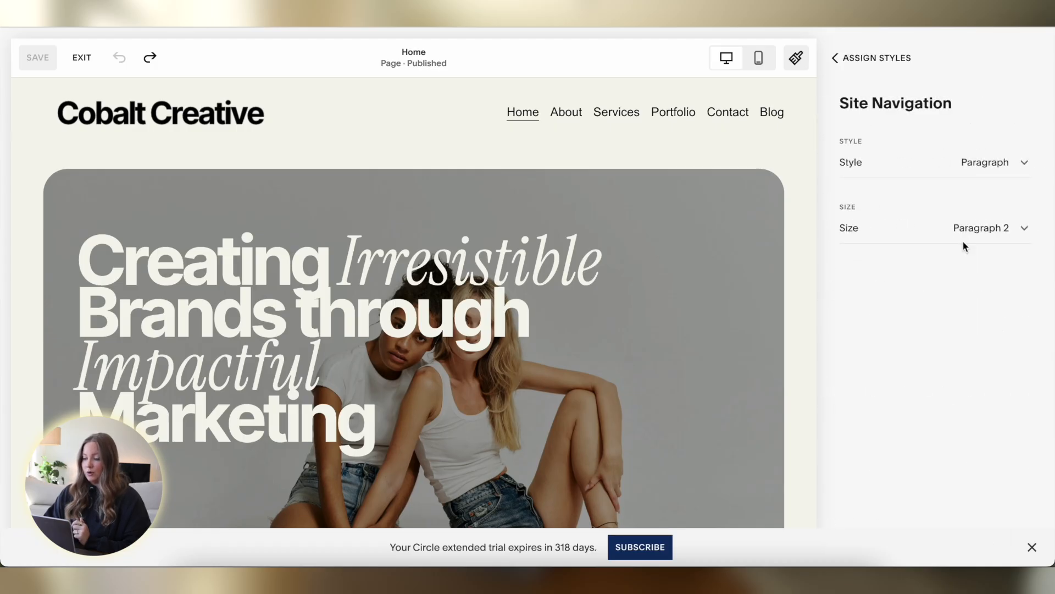
left_click(1003, 164)
left_click(902, 196)
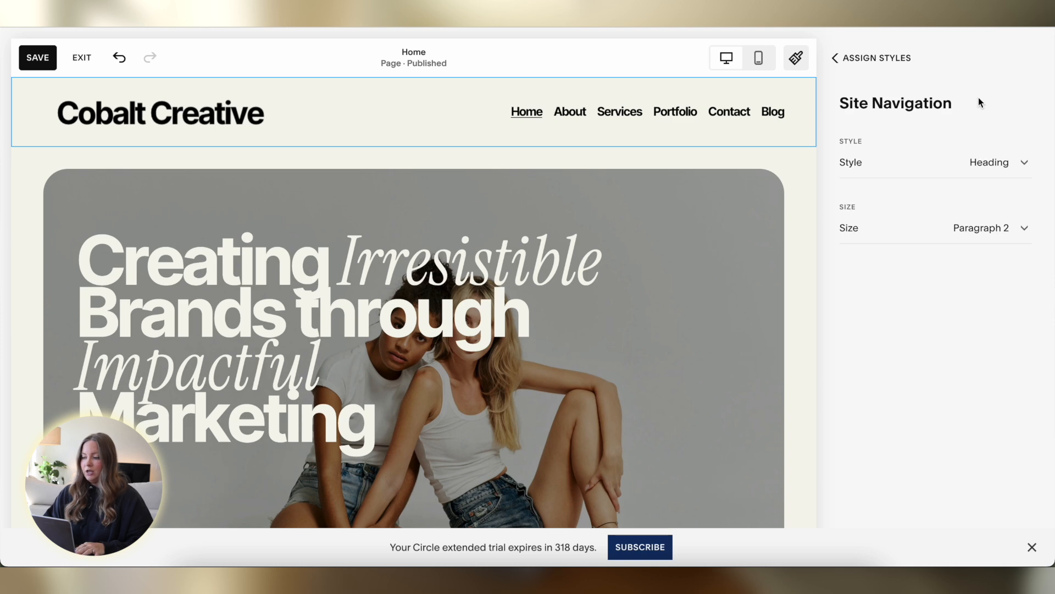
key("ctrl+z")
left_click(879, 58)
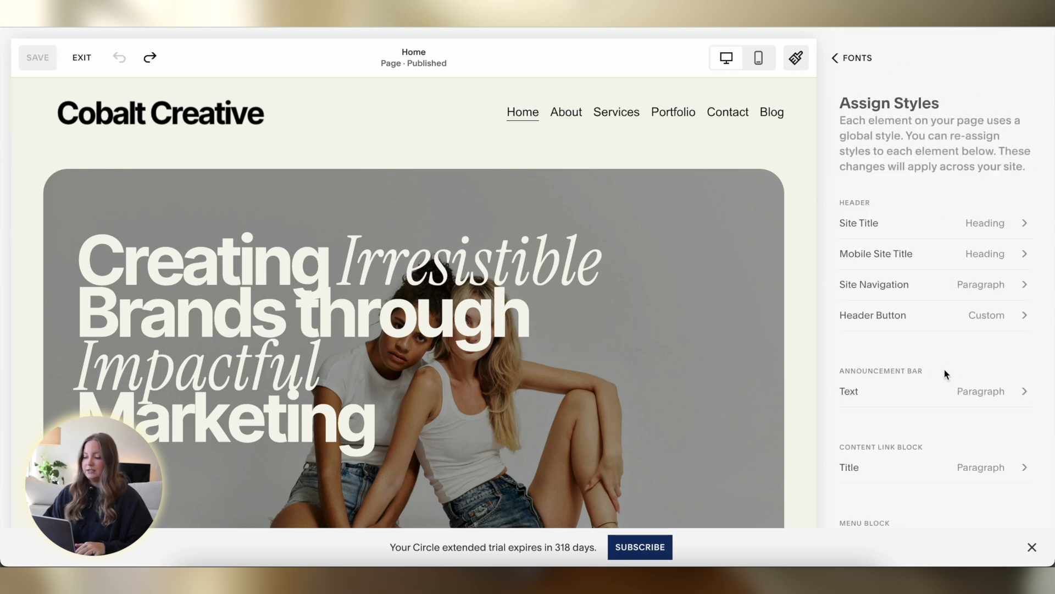
Review the other elements with assigned font styles, including the menu and newsletter blocks, and return to Site Styles
scroll(962, 384, "down", 2)
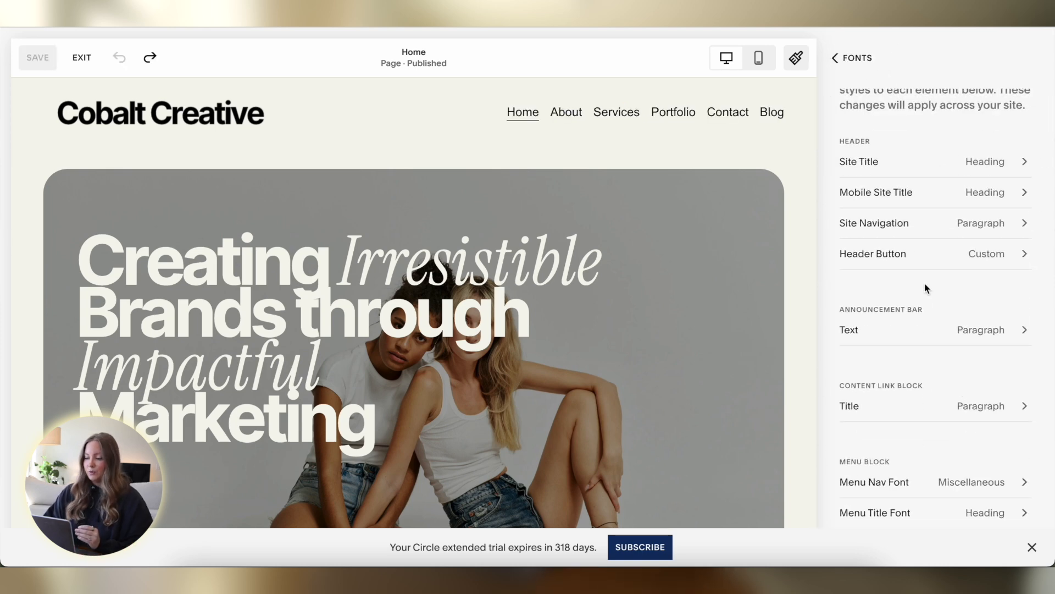
scroll(929, 319, "down", 5)
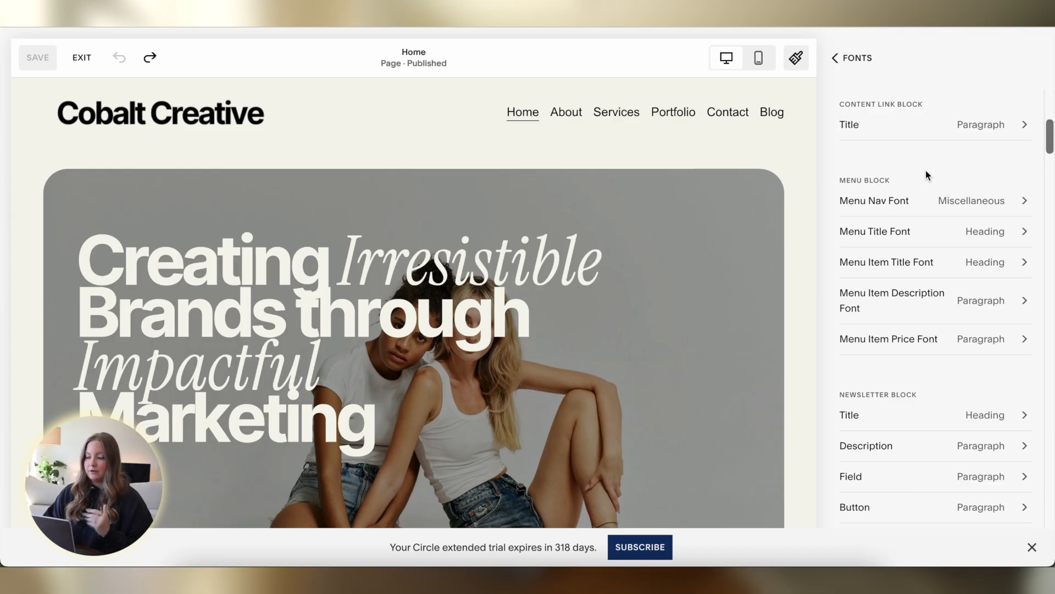
left_click(860, 62)
left_click(862, 70)
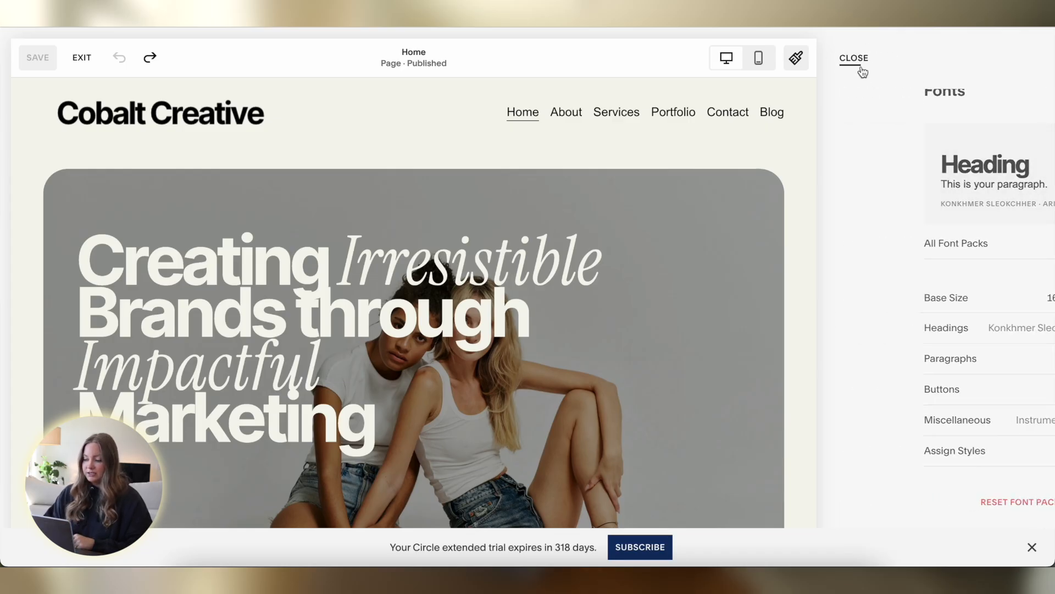
Try the recommended color palette with white, green and black on the Home page, undo it and close the recommendations
scroll(1011, 273, "down", 1)
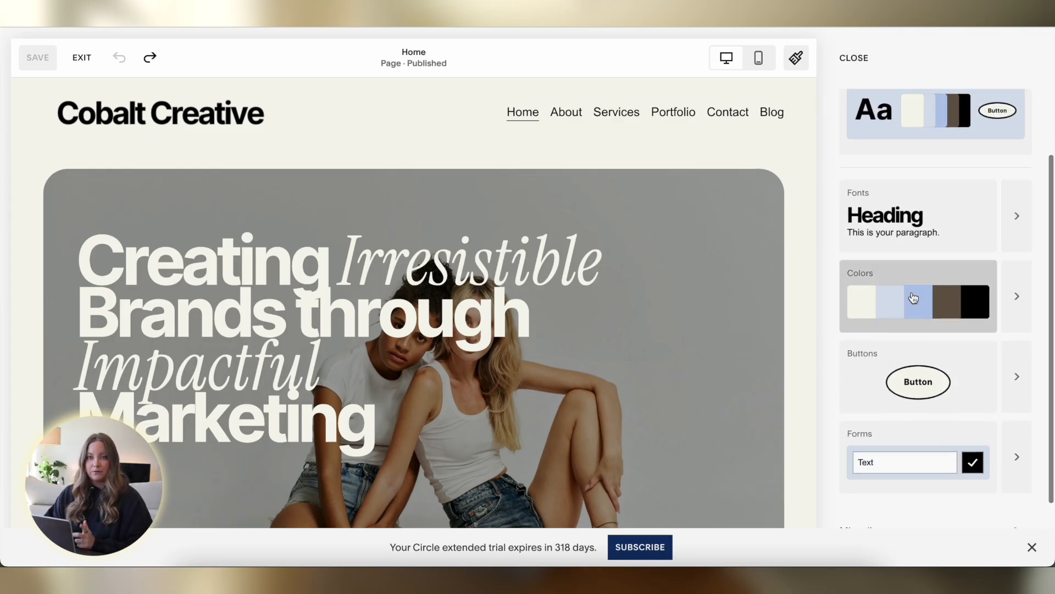
left_click(1012, 302)
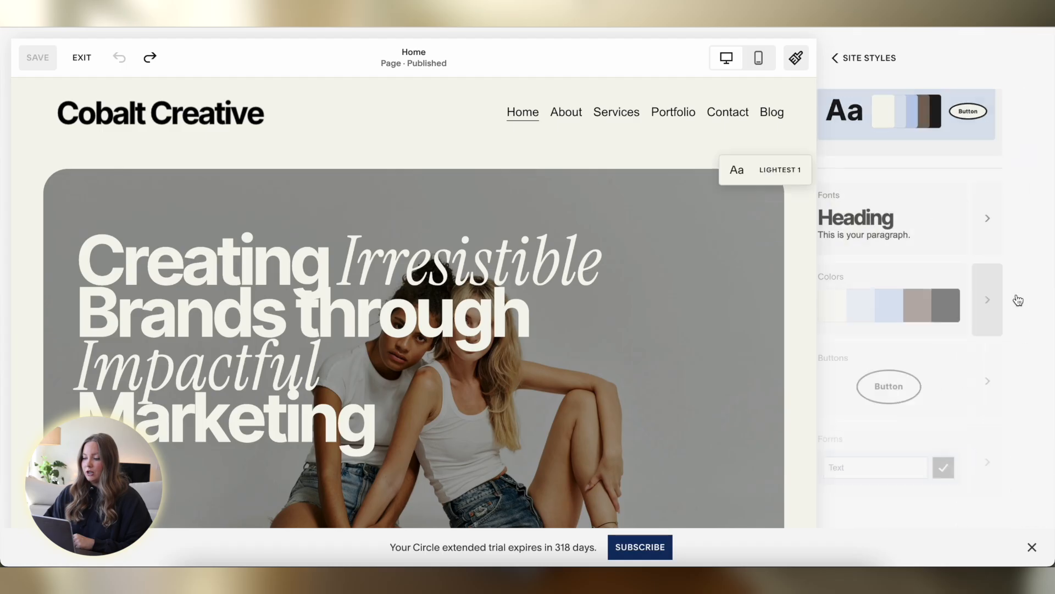
left_click(860, 55)
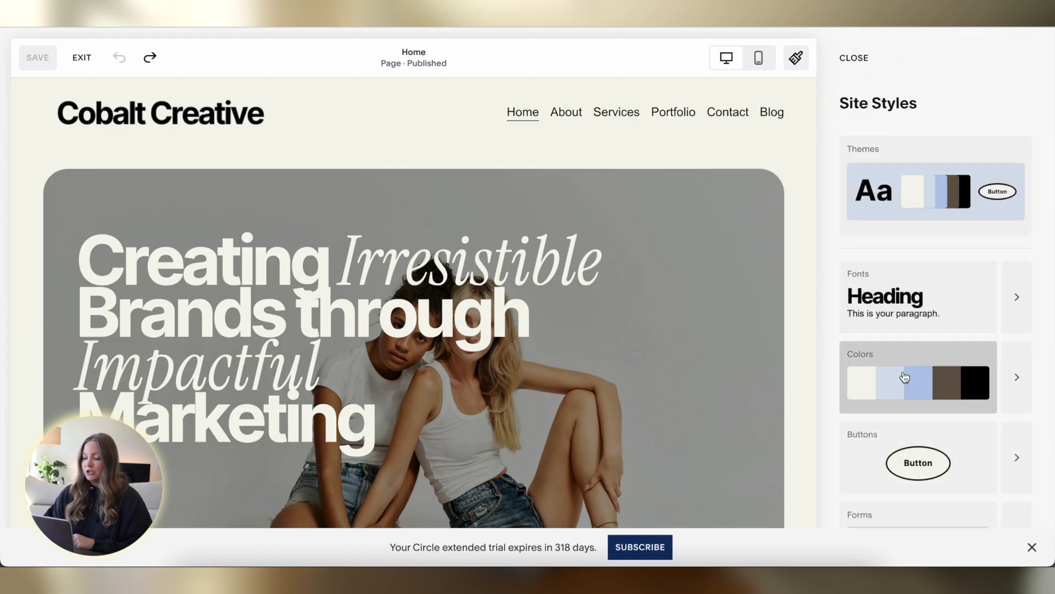
left_click(904, 378)
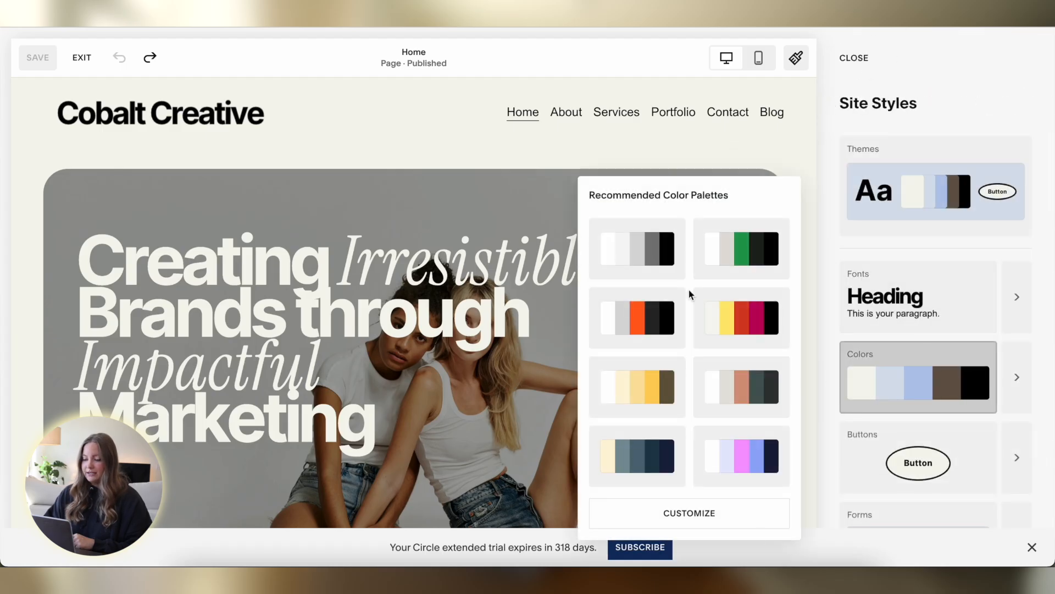
left_click(742, 263)
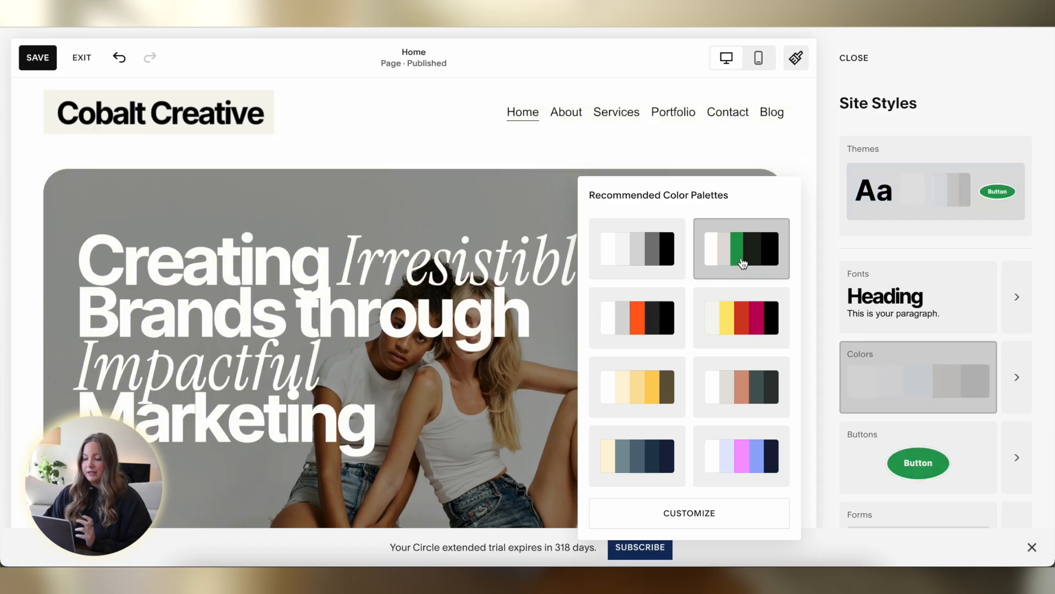
scroll(434, 302, "down", 10)
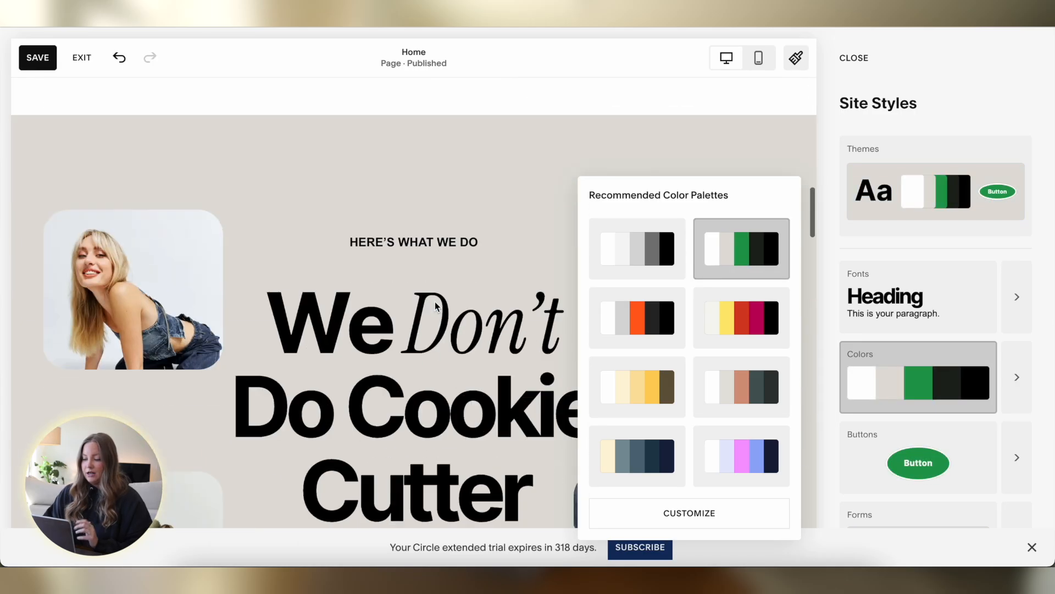
scroll(434, 306, "up", 10)
key("super+z")
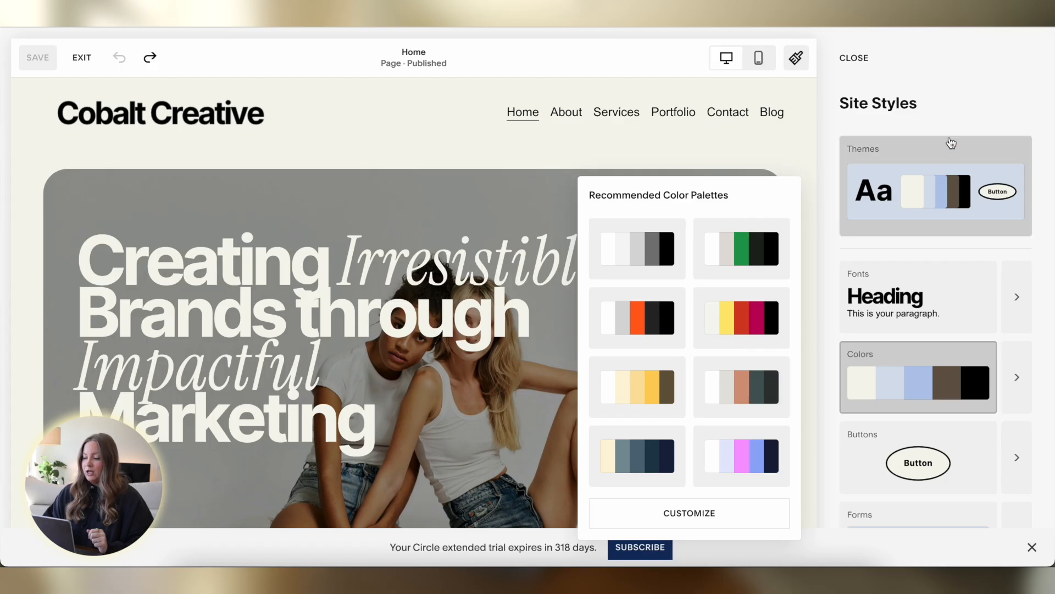
left_click(963, 103)
Open the detailed Colors settings and look at the color themes used by the Home page sections
left_click(1016, 380)
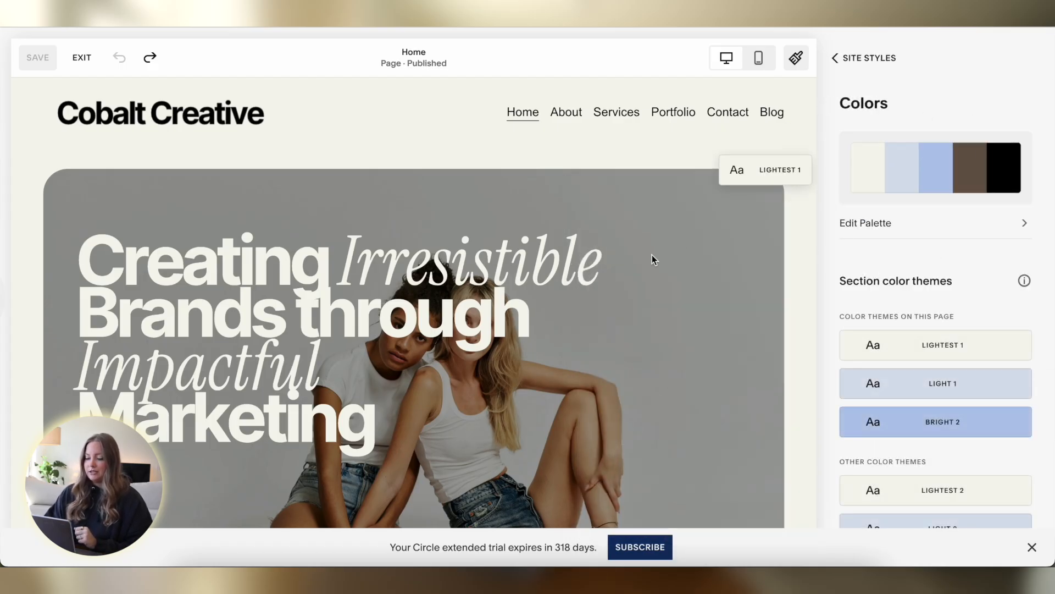
scroll(652, 255, "down", 6)
scroll(650, 361, "down", 10)
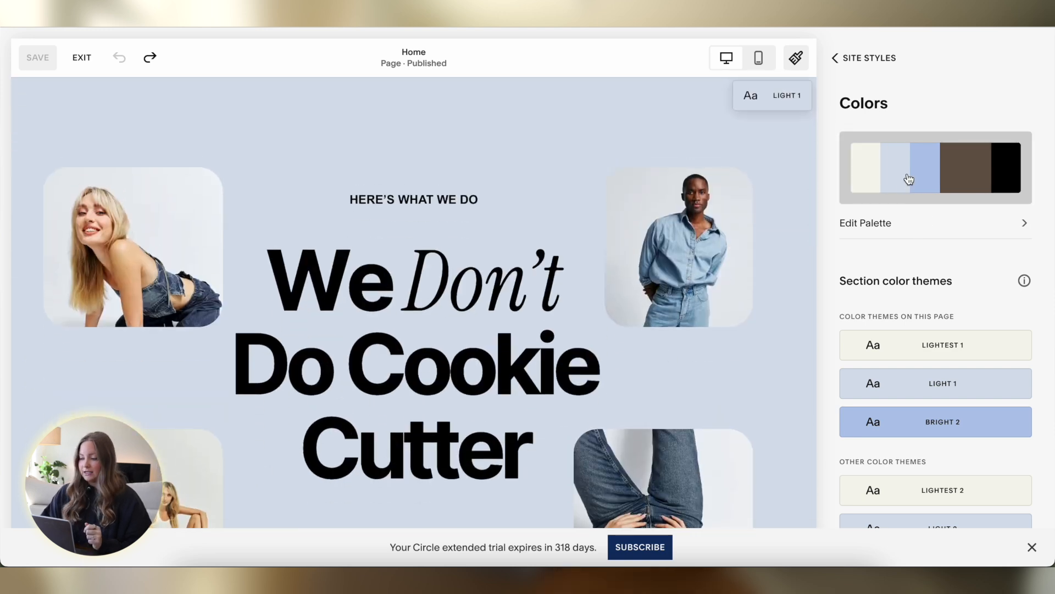
Try light yellow-green #E9F0A4 as the palette's second color and check it across the Home page sections
left_click(909, 179)
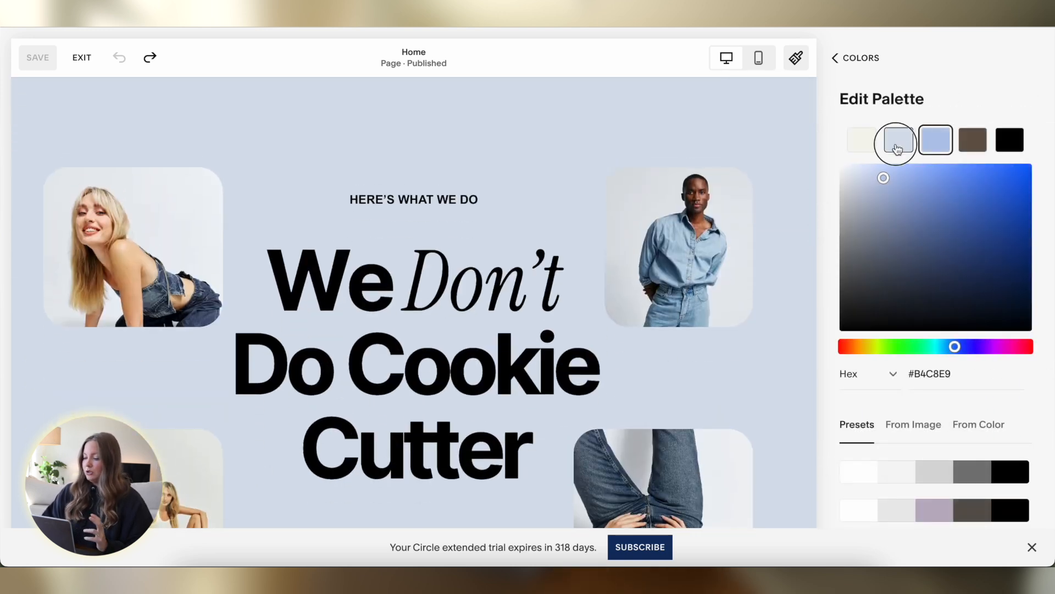
left_click(897, 147)
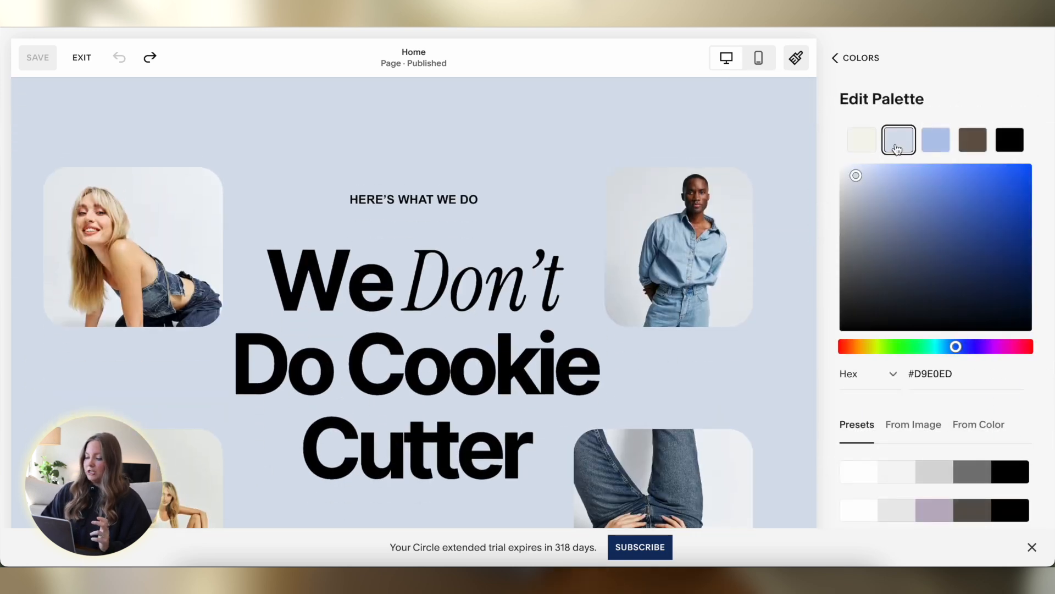
left_click(878, 347)
left_click(921, 175)
left_click_drag(921, 177, 899, 175)
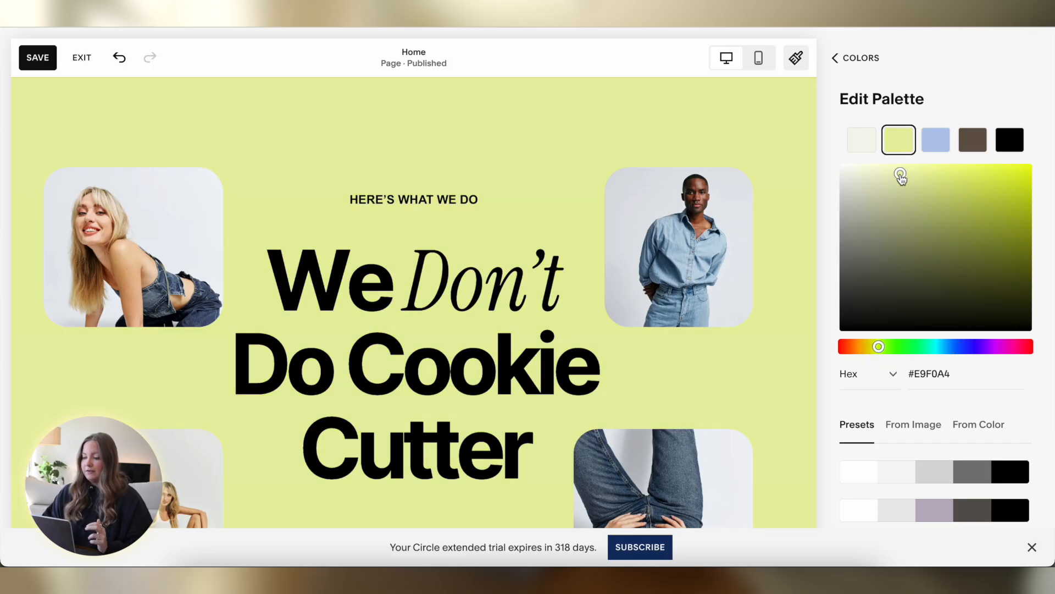
scroll(653, 175, "down", 15)
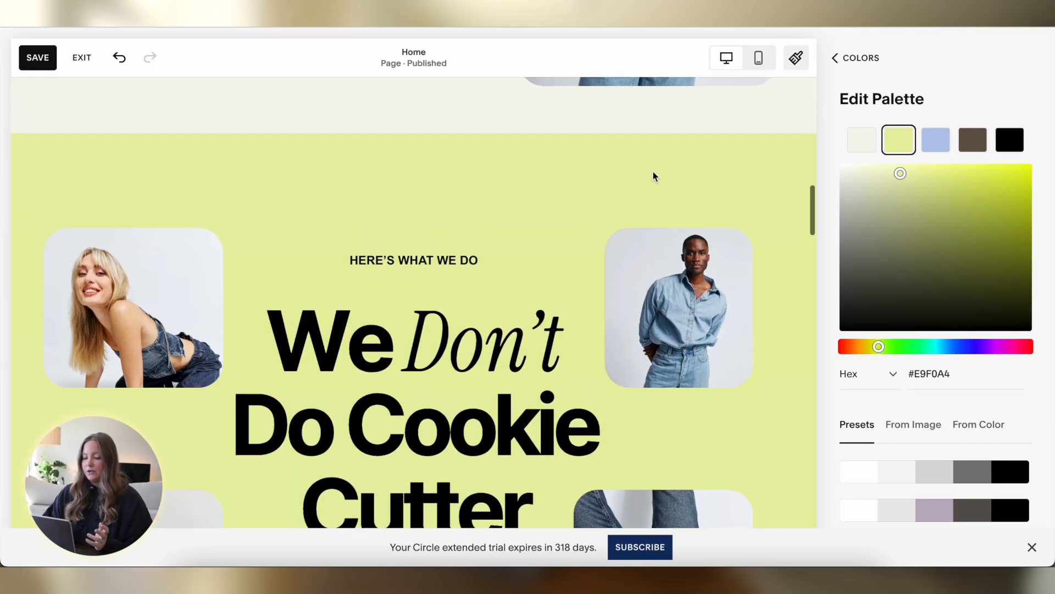
scroll(653, 176, "down", 3)
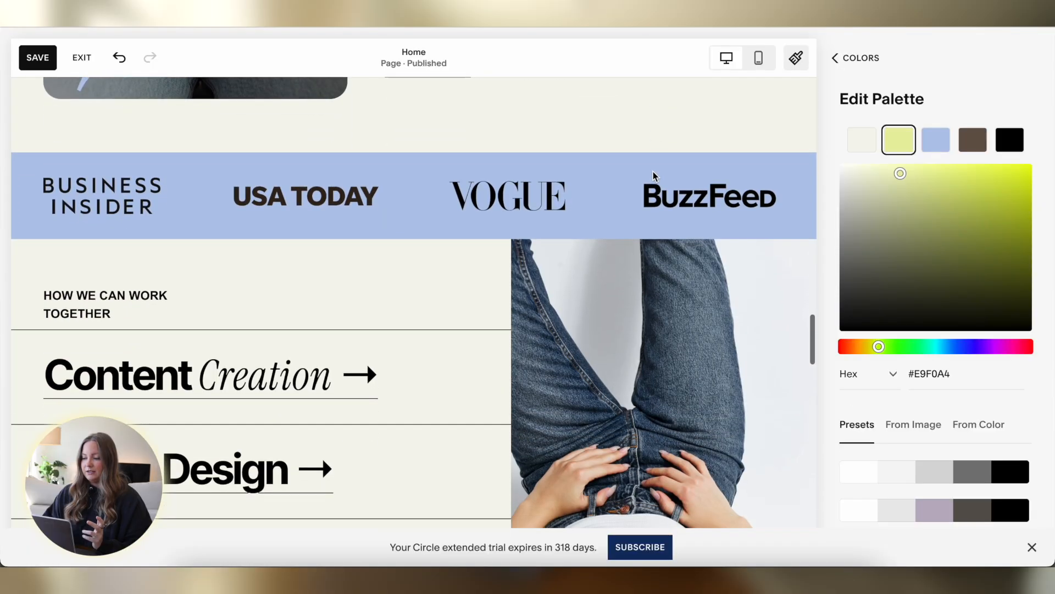
Try a yellow shade as the palette's third color, used behind the press logos
left_click(940, 137)
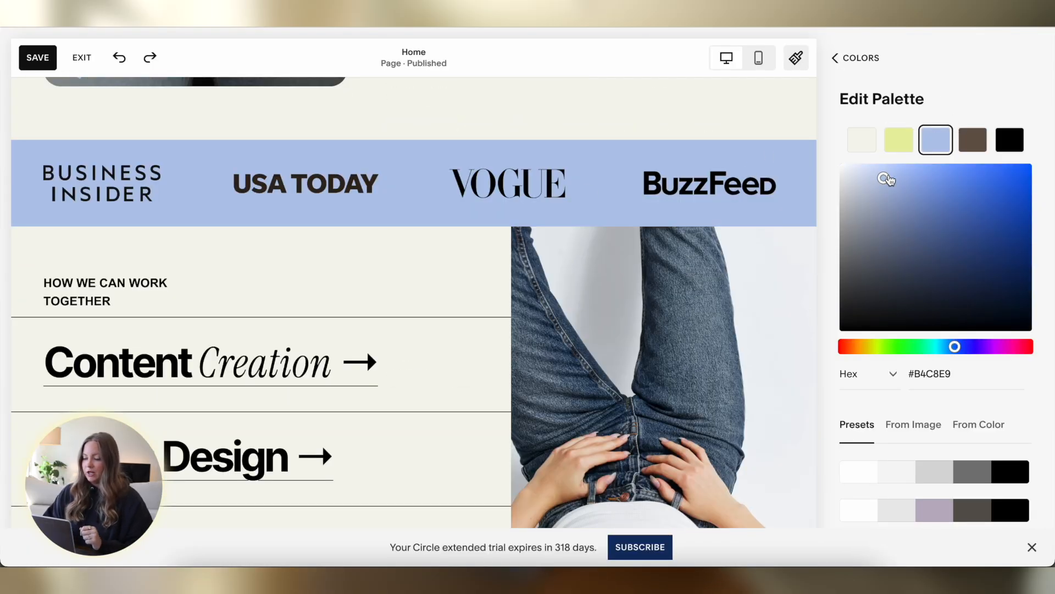
left_click(868, 346)
left_click(935, 186)
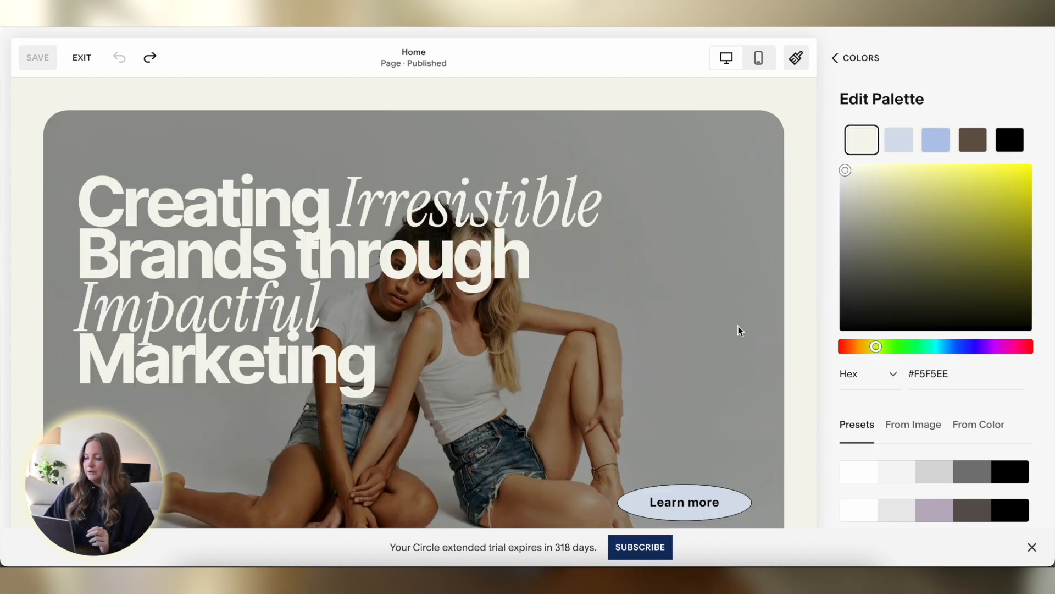
Check the available value formats for the palette's first color, keeping Hex
scroll(738, 327, "down", 1)
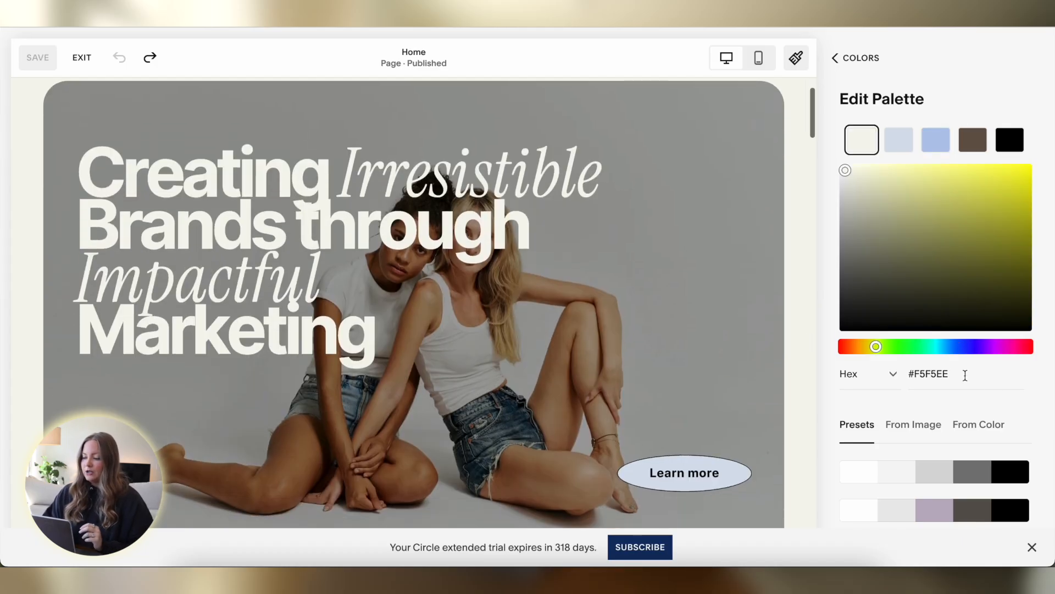
scroll(991, 389, "down", 2)
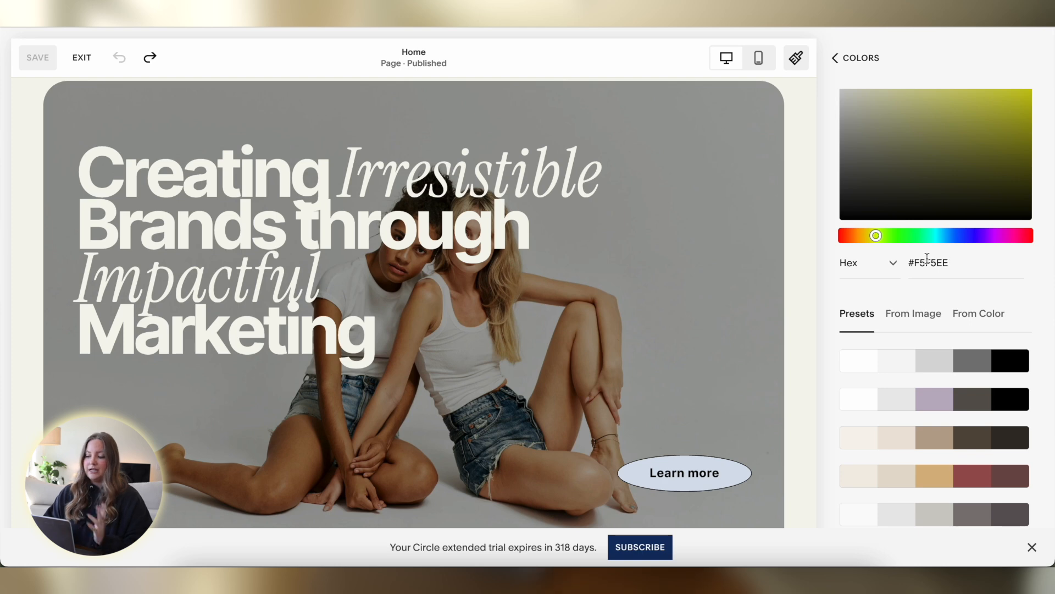
scroll(934, 263, "up", 1)
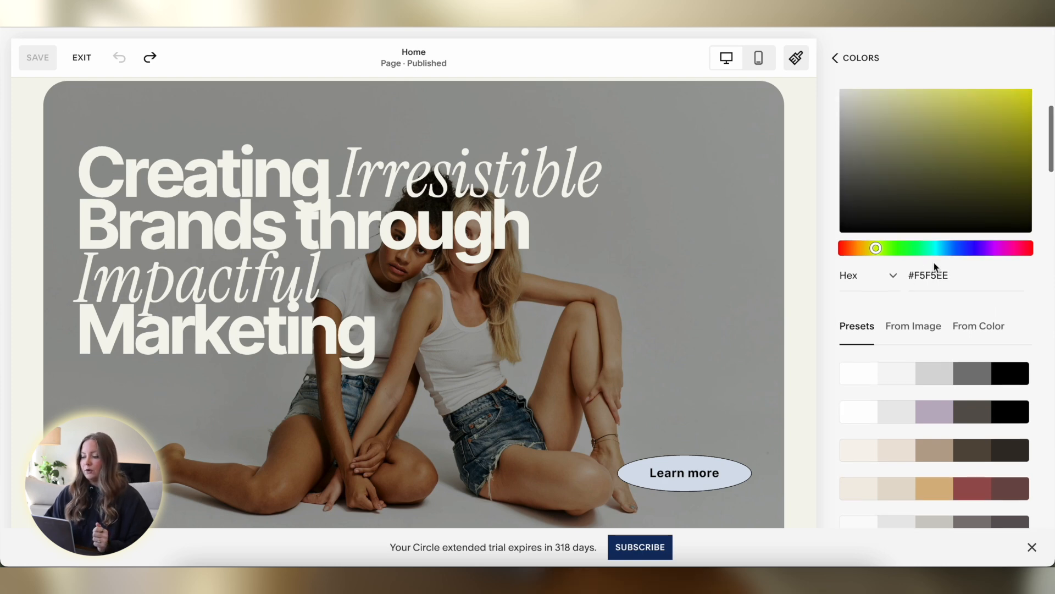
left_click(860, 276)
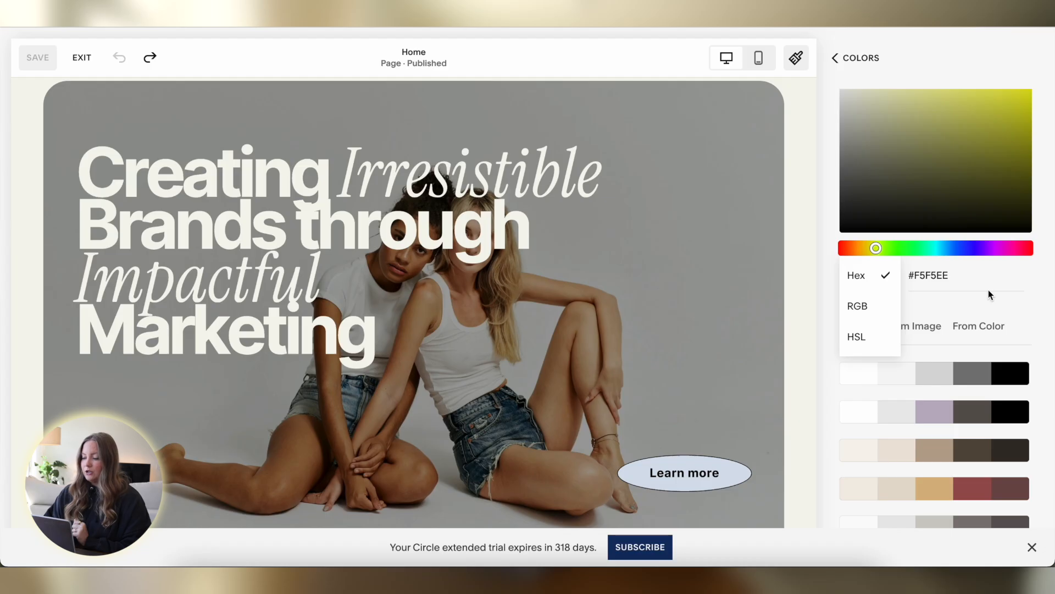
left_click(1004, 292)
Browse the preset palettes, try the one with beige, pink and bright yellow on the Home page, and undo it
scroll(1006, 296, "down", 3)
scroll(931, 501, "down", 9)
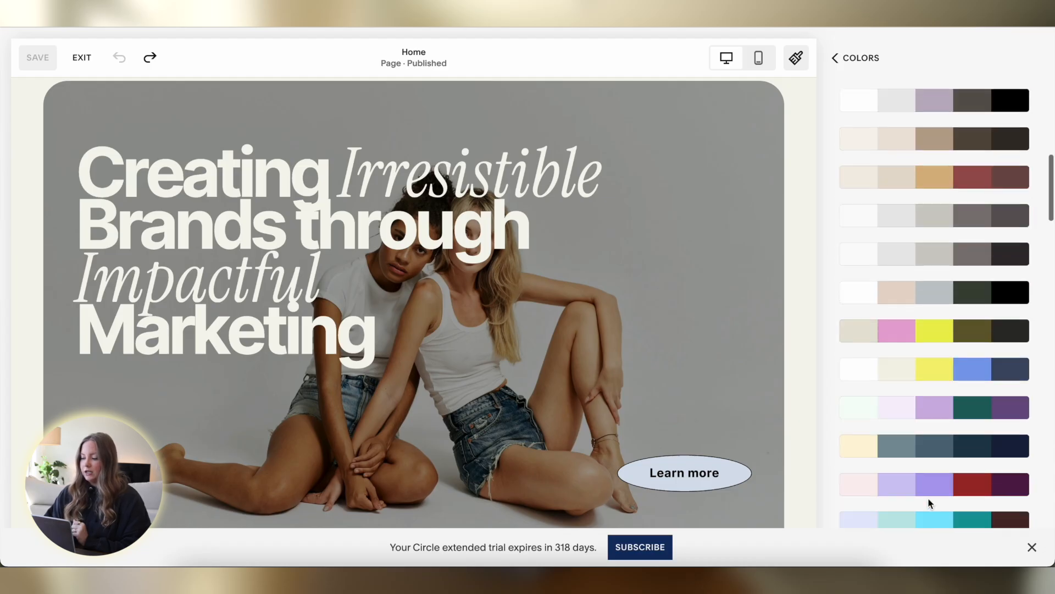
scroll(929, 502, "up", 6)
scroll(927, 368, "down", 5)
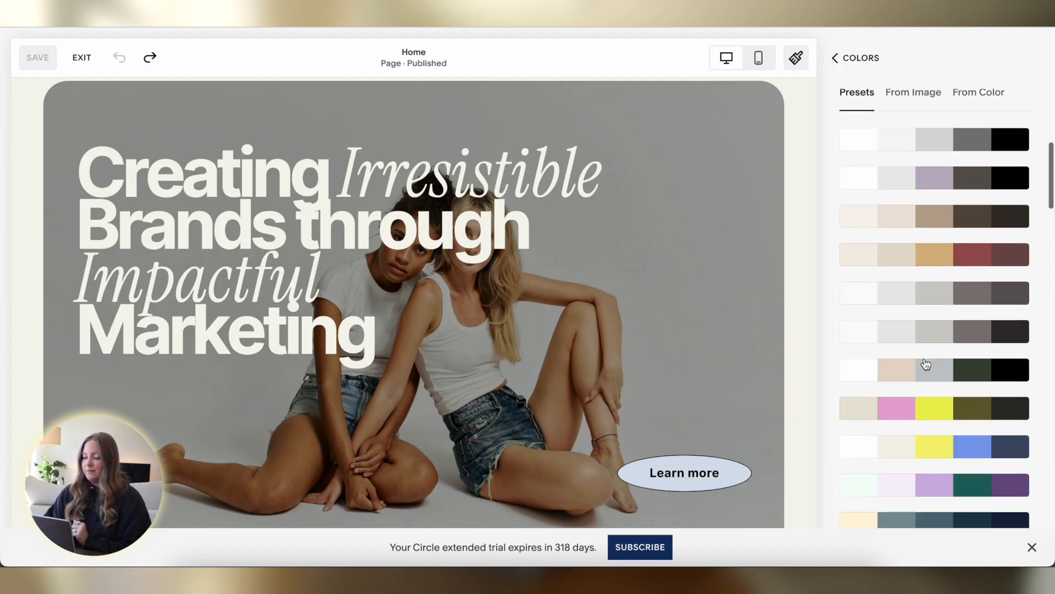
left_click(938, 339)
scroll(557, 268, "up", 1)
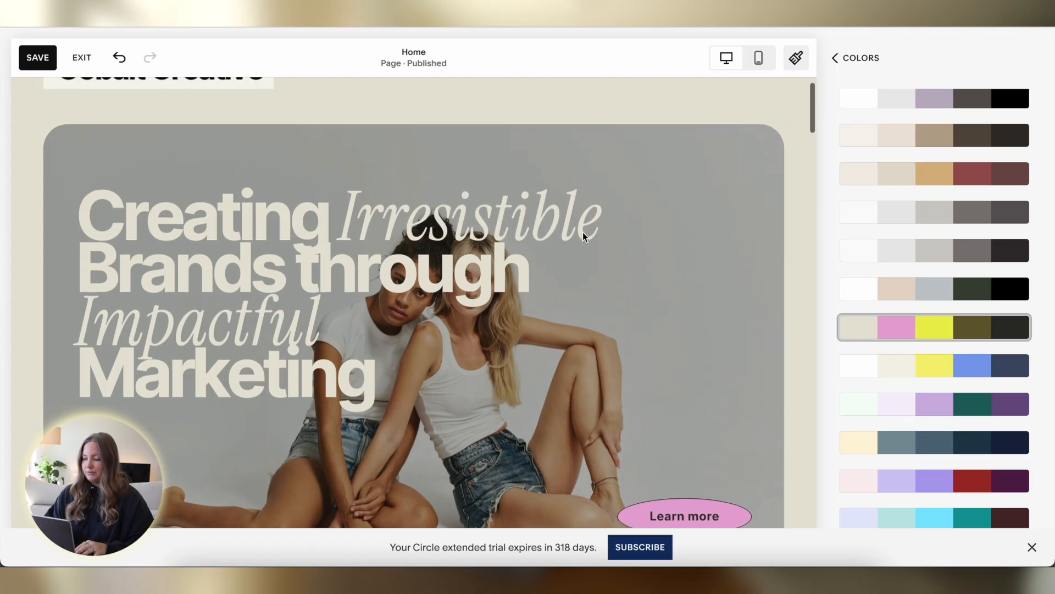
key("super+z")
Review the options for generating a palette from an image and from a color, including the Monochrome and Complementary suggestions
scroll(869, 192, "up", 2)
scroll(890, 181, "up", 1)
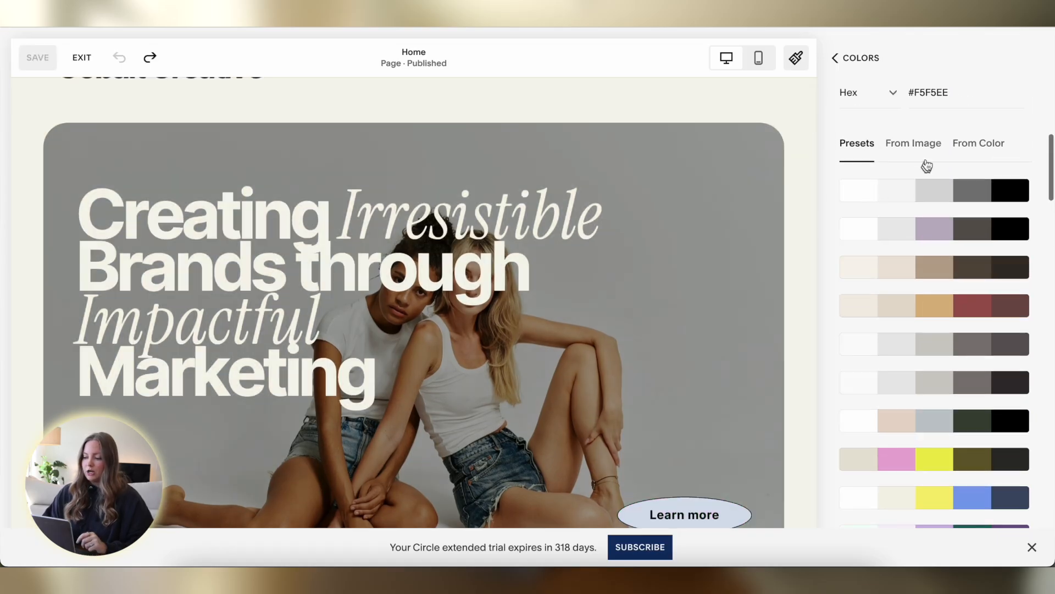
left_click(921, 144)
scroll(923, 154, "up", 4)
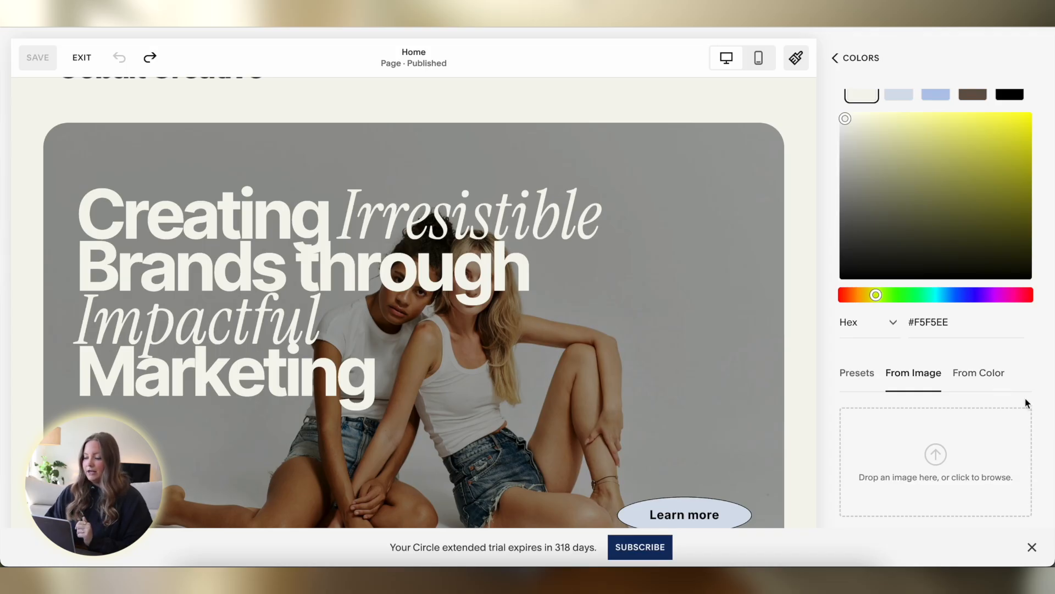
left_click(988, 374)
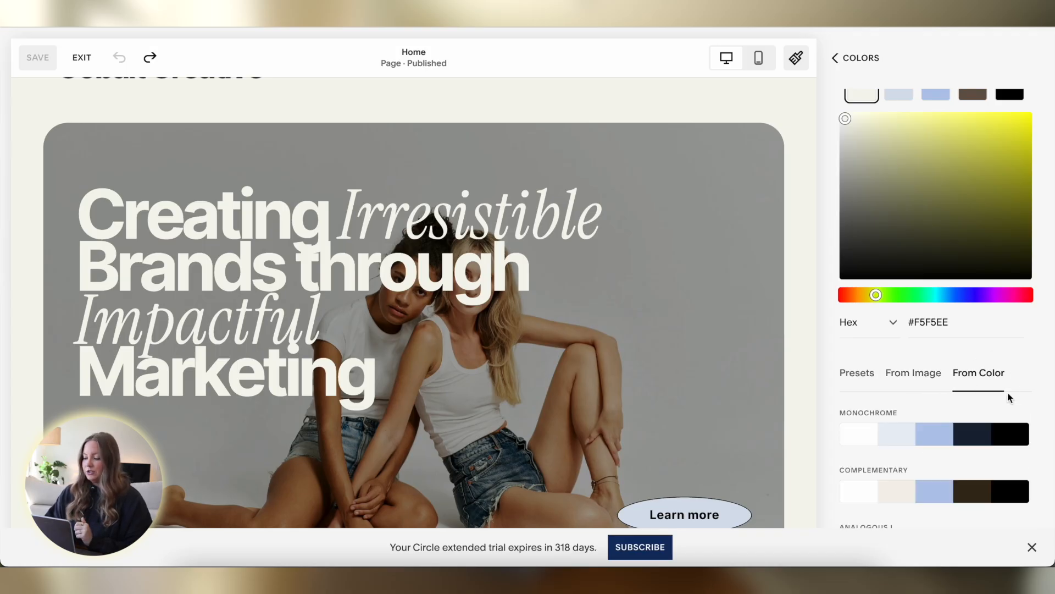
scroll(1008, 395, "down", 2)
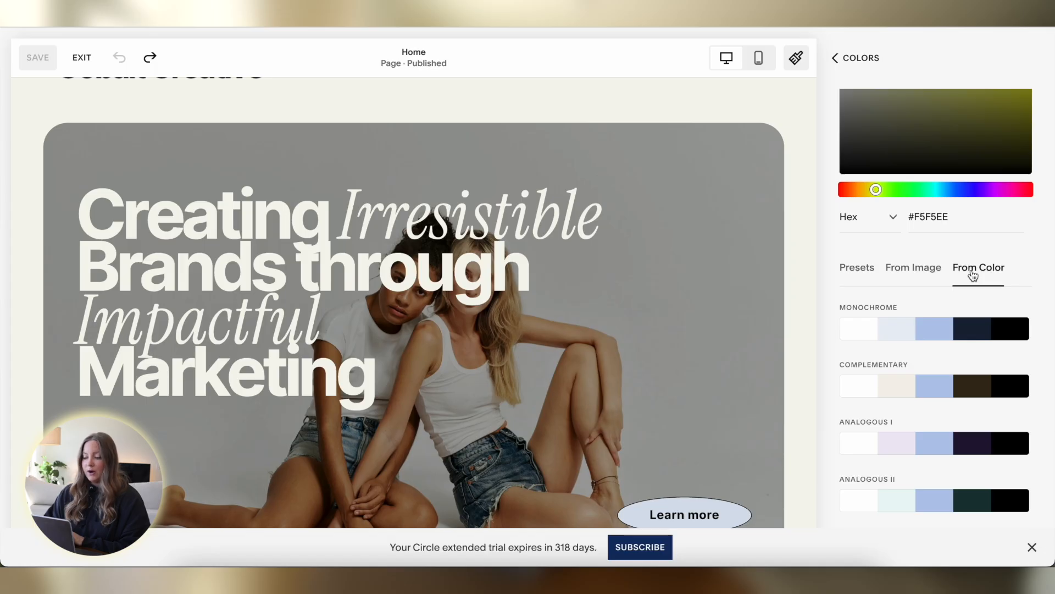
Return to the section color themes and check which themes the Home page's hero, intro and "Here's what we do" sections use
scroll(930, 312, "up", 1)
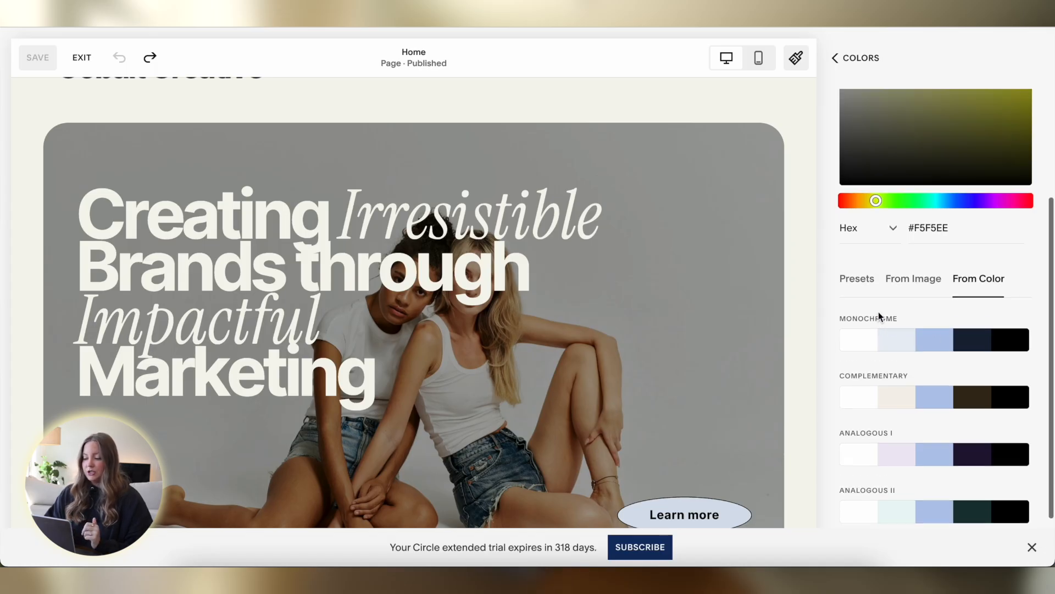
left_click(860, 374)
scroll(978, 310, "down", 2)
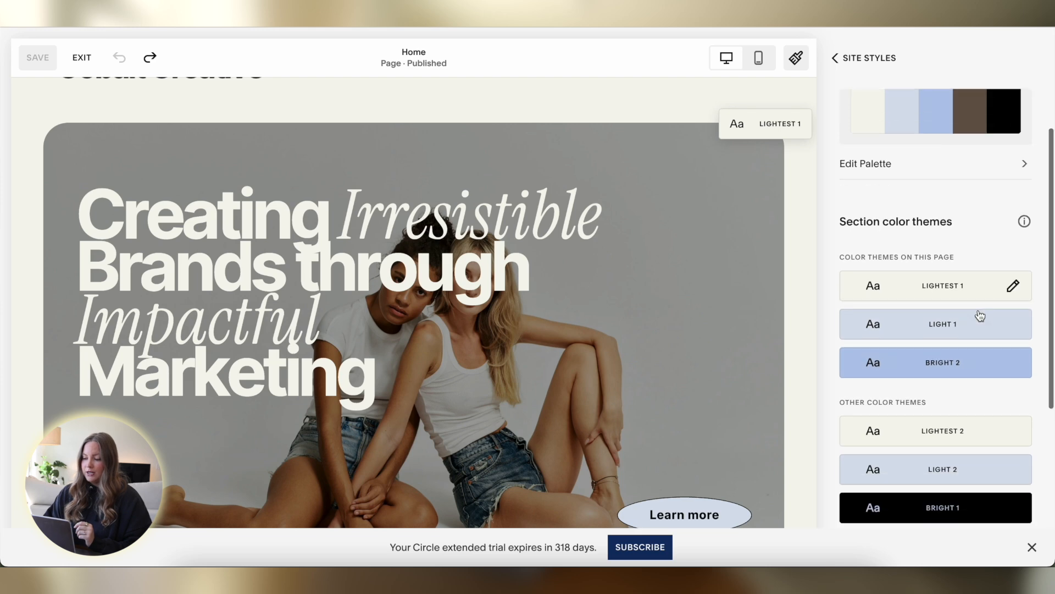
scroll(976, 387, "down", 3)
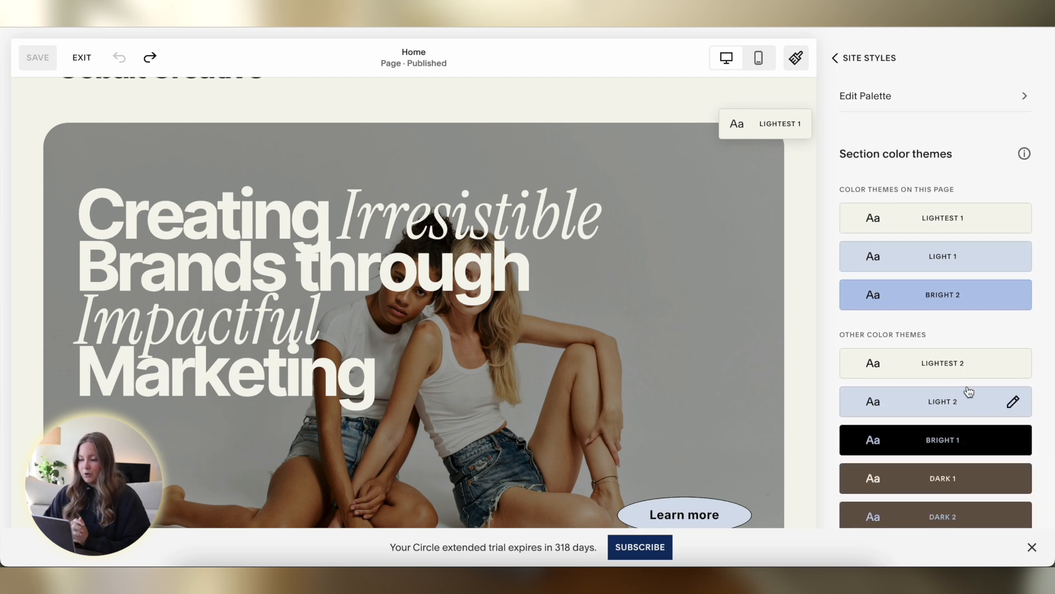
scroll(654, 254, "down", 8)
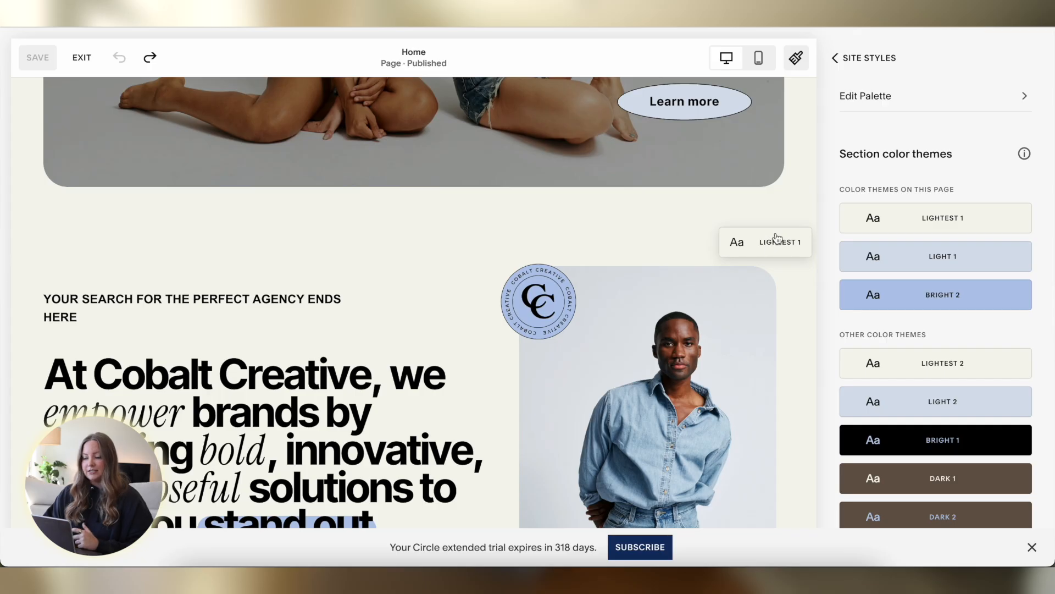
scroll(770, 236, "down", 6)
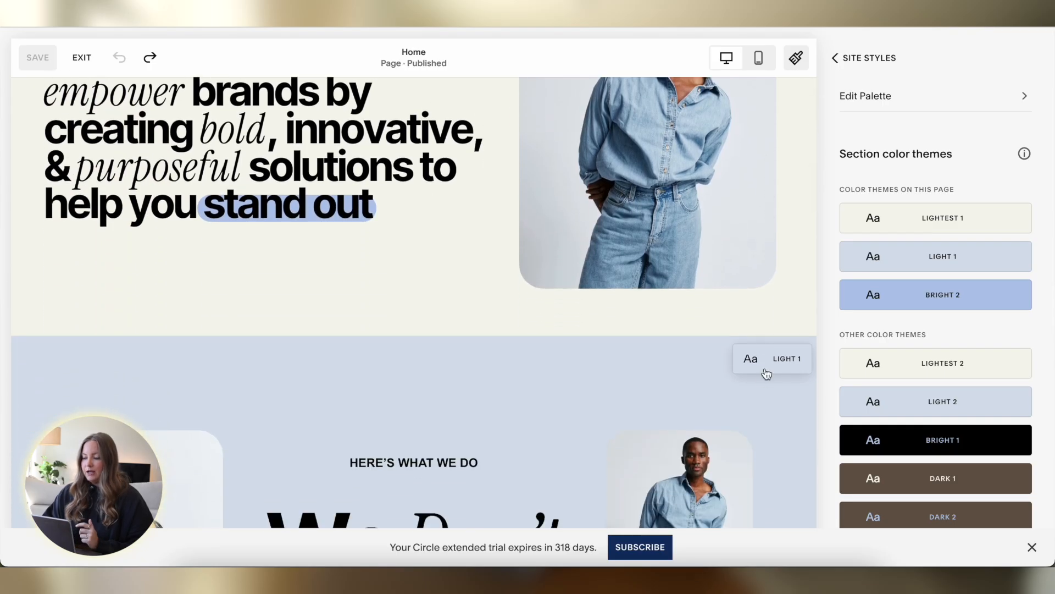
scroll(764, 372, "down", 3)
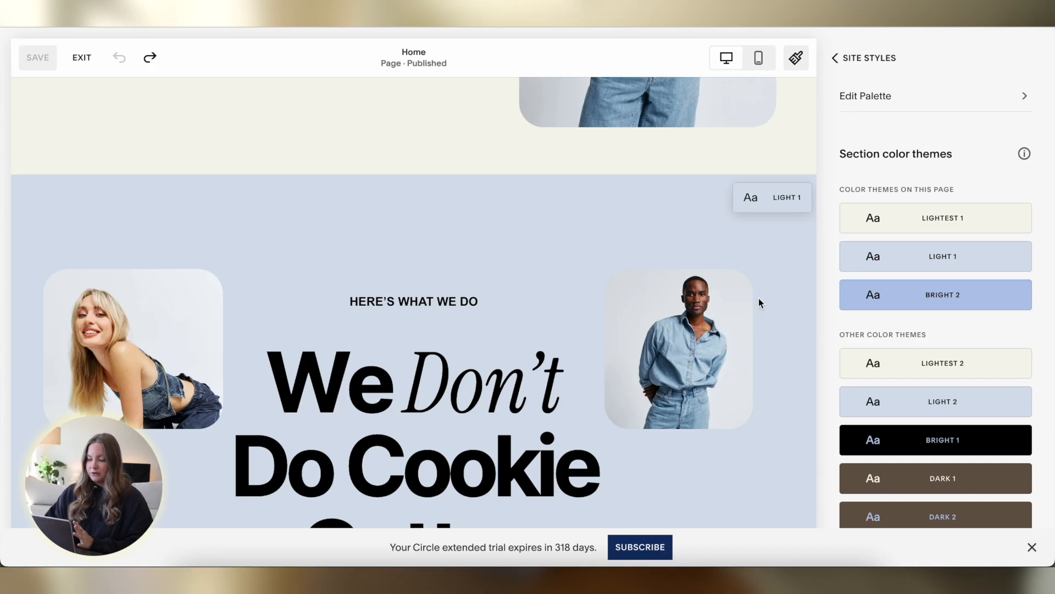
scroll(791, 242, "down", 1)
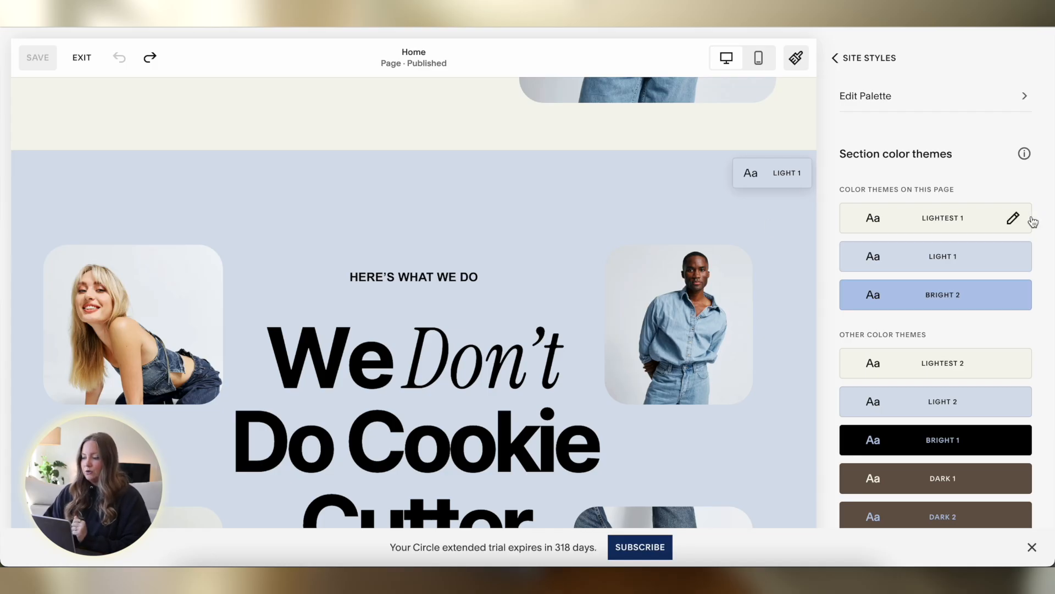
Open the Light 1 color theme and review its Sitewide, Text, Links and Button color assignments
left_click(1013, 259)
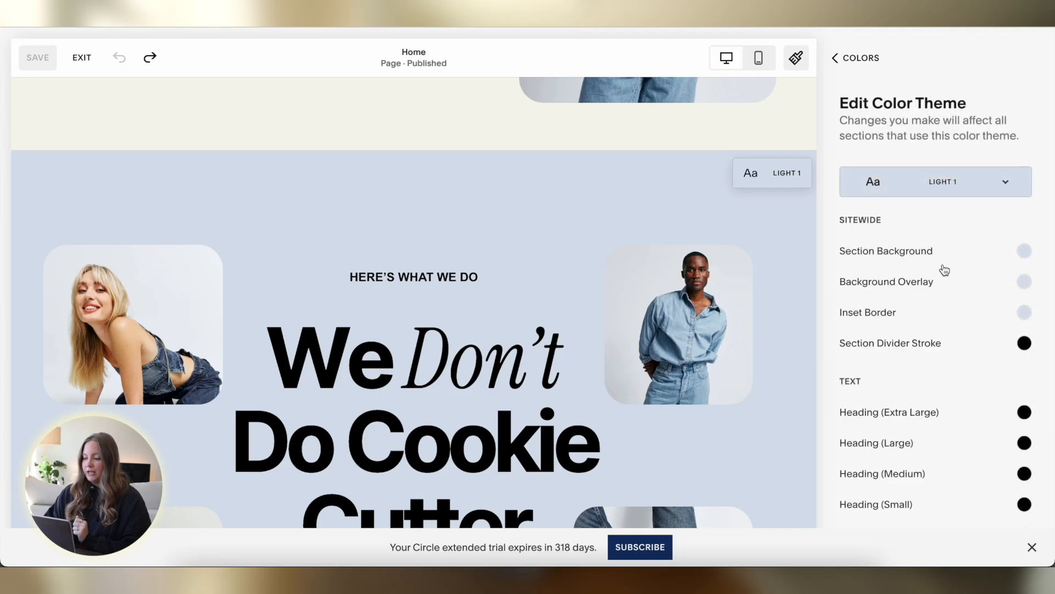
scroll(954, 235, "down", 4)
scroll(954, 237, "down", 15)
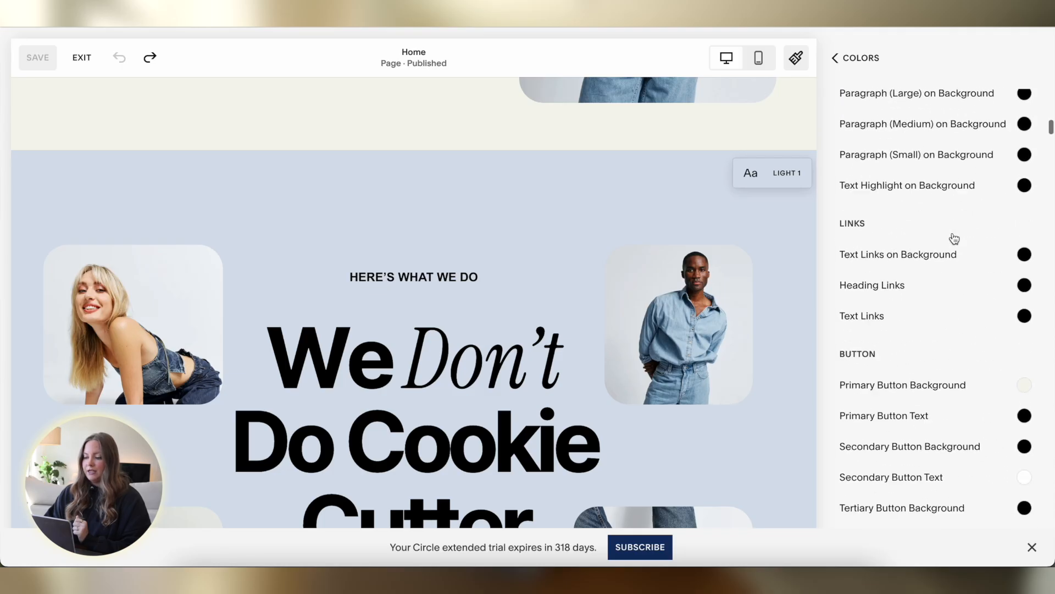
scroll(954, 238, "up", 20)
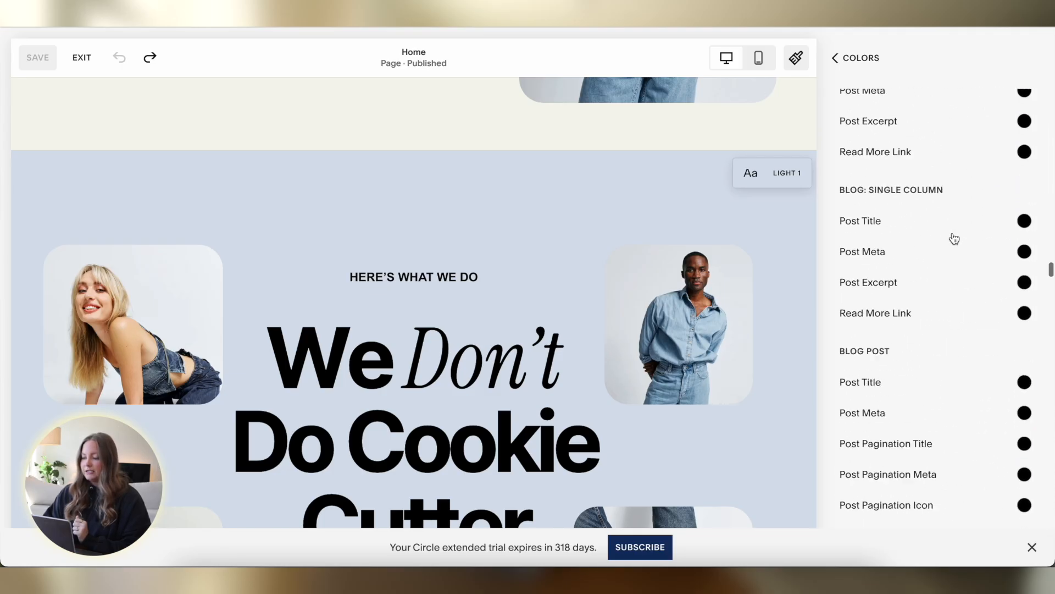
scroll(953, 234, "down", 2)
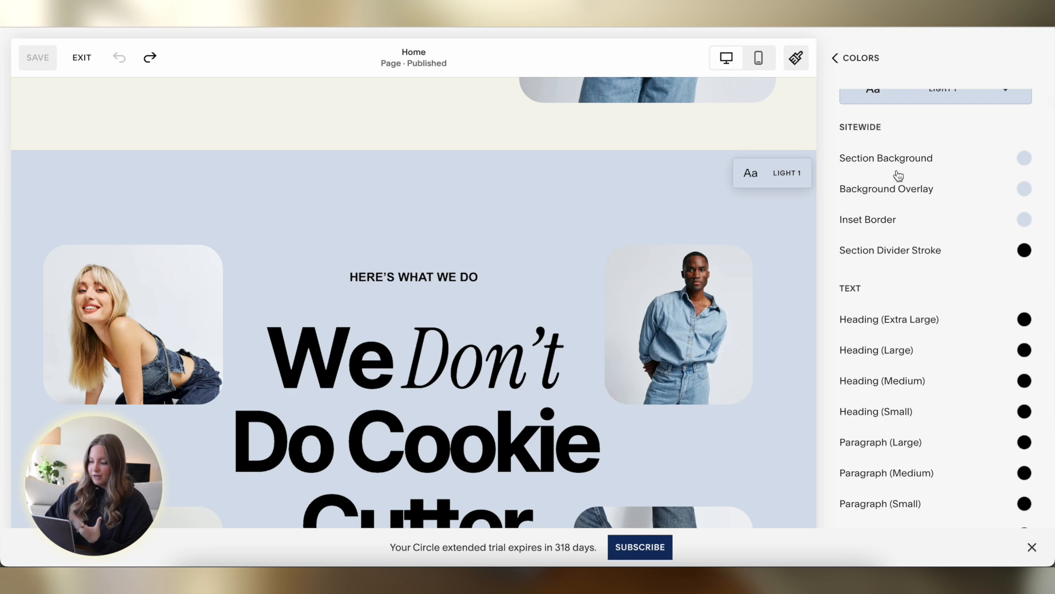
scroll(896, 289, "down", 10)
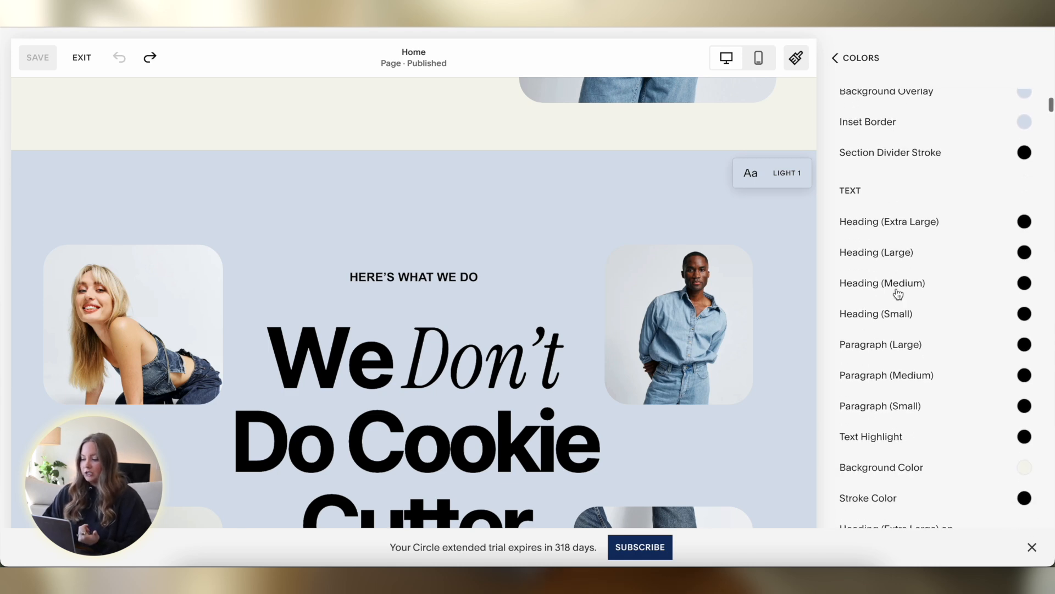
scroll(951, 301, "down", 5)
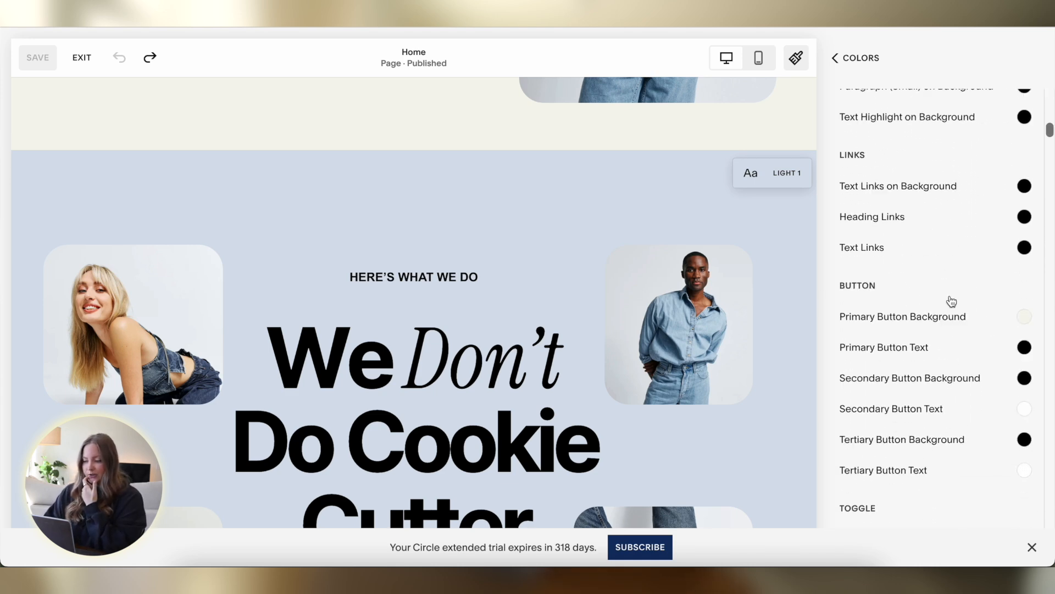
scroll(916, 236, "down", 2)
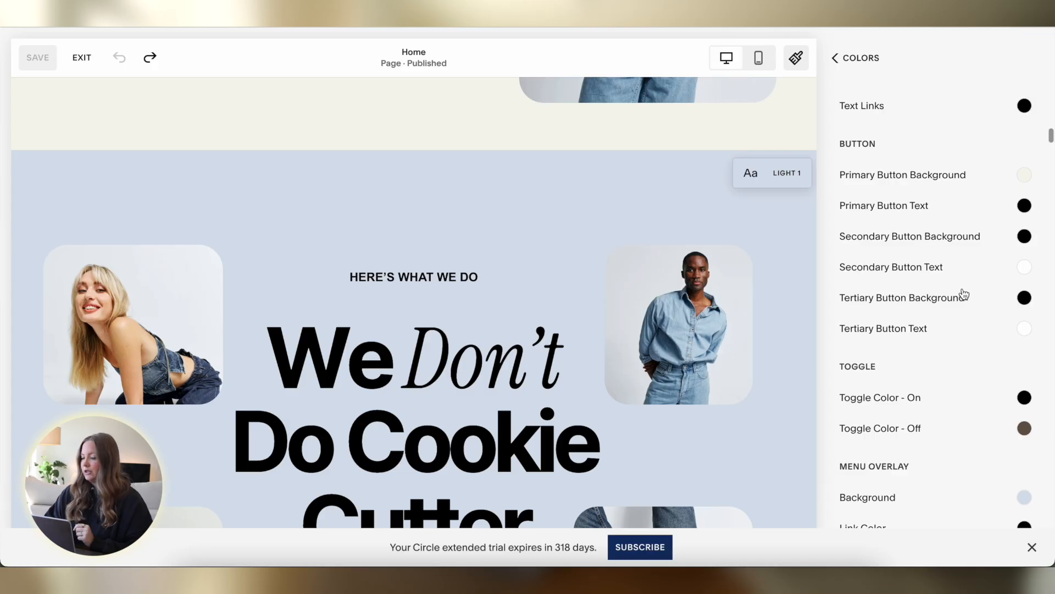
Review the remaining Light 1 color assignments, from Menu Overlay, Announcement Bar and Galleries through to Donation Block
scroll(962, 294, "down", 10)
scroll(964, 294, "up", 2)
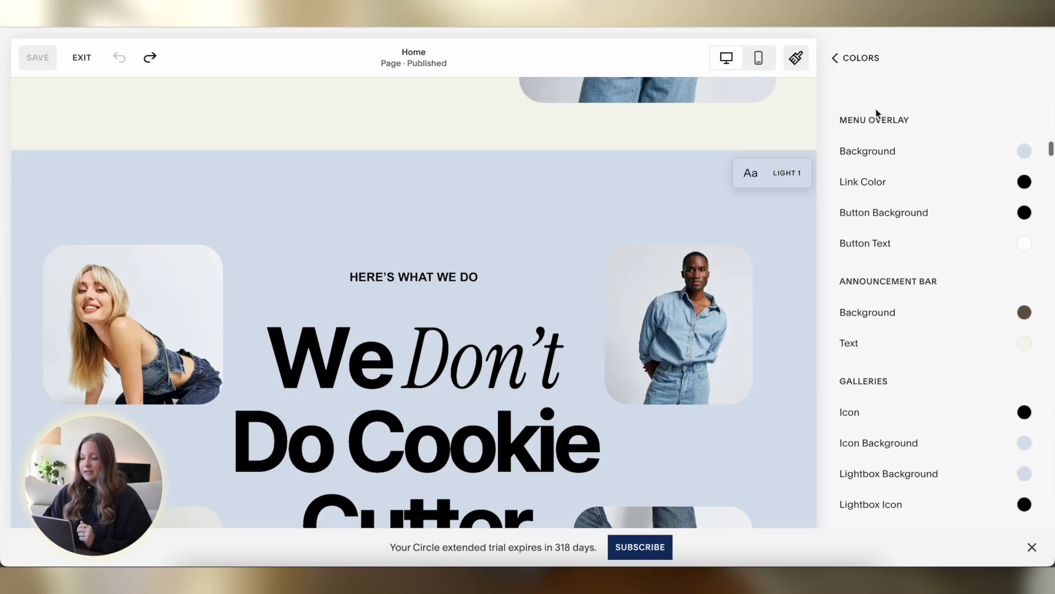
scroll(935, 370, "down", 8)
scroll(925, 321, "down", 15)
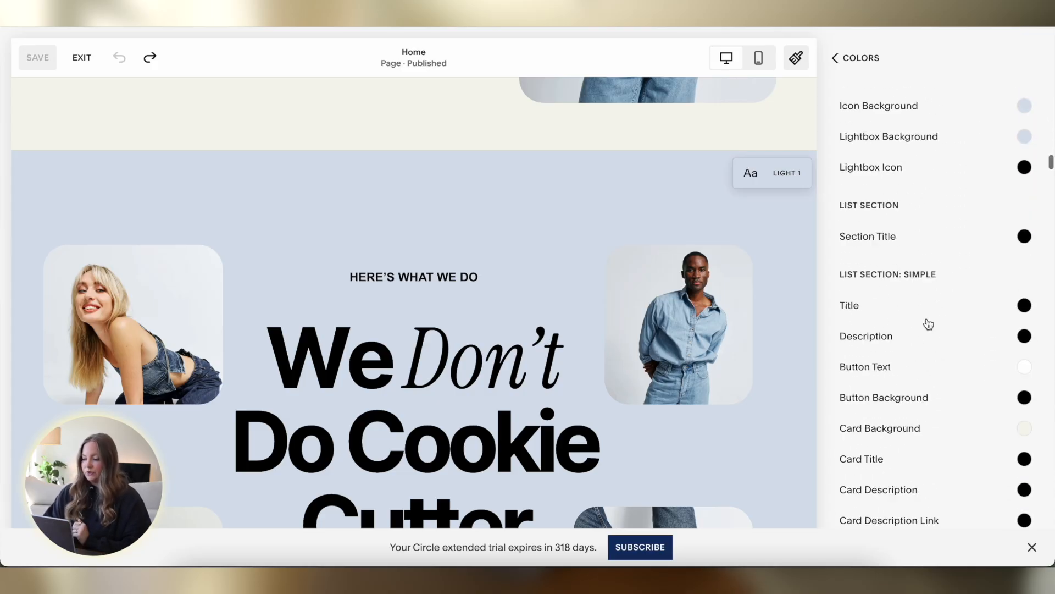
scroll(928, 321, "down", 20)
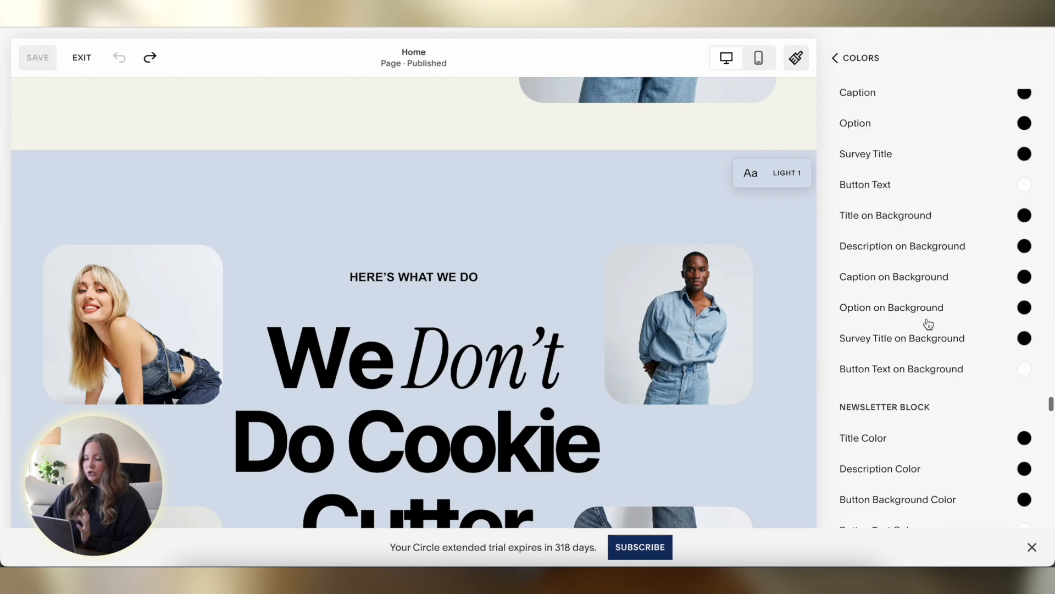
scroll(929, 324, "down", 2)
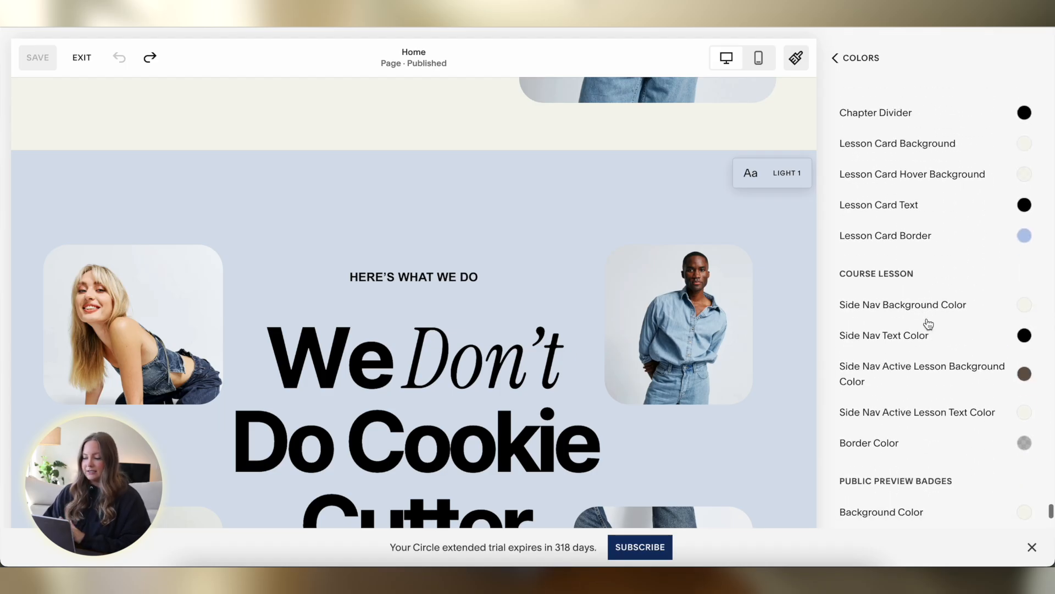
scroll(928, 324, "down", 5)
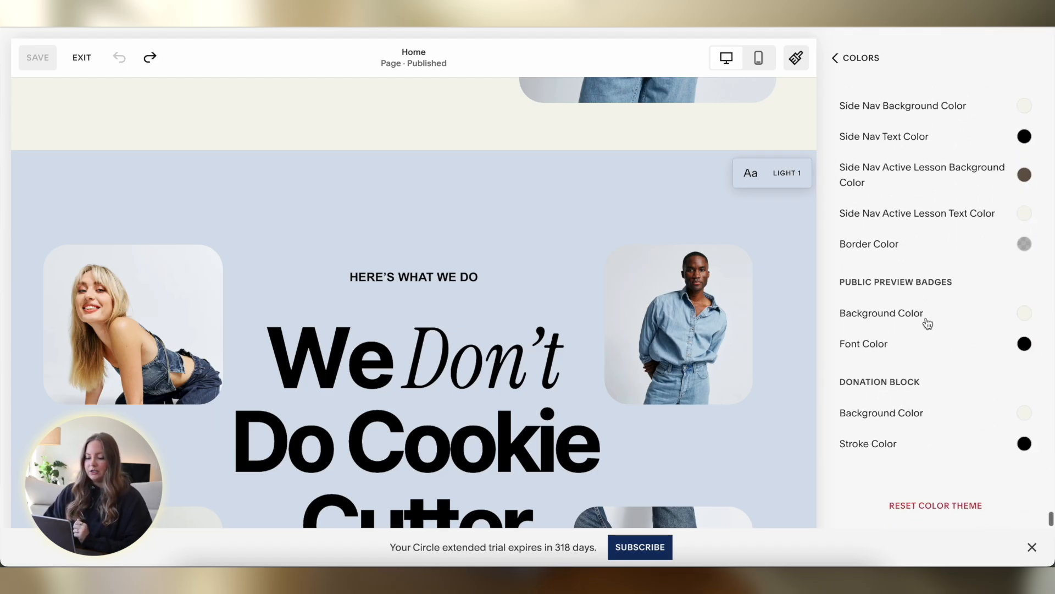
scroll(505, 360, "down", 2)
scroll(506, 359, "down", 1)
scroll(505, 310, "up", 2)
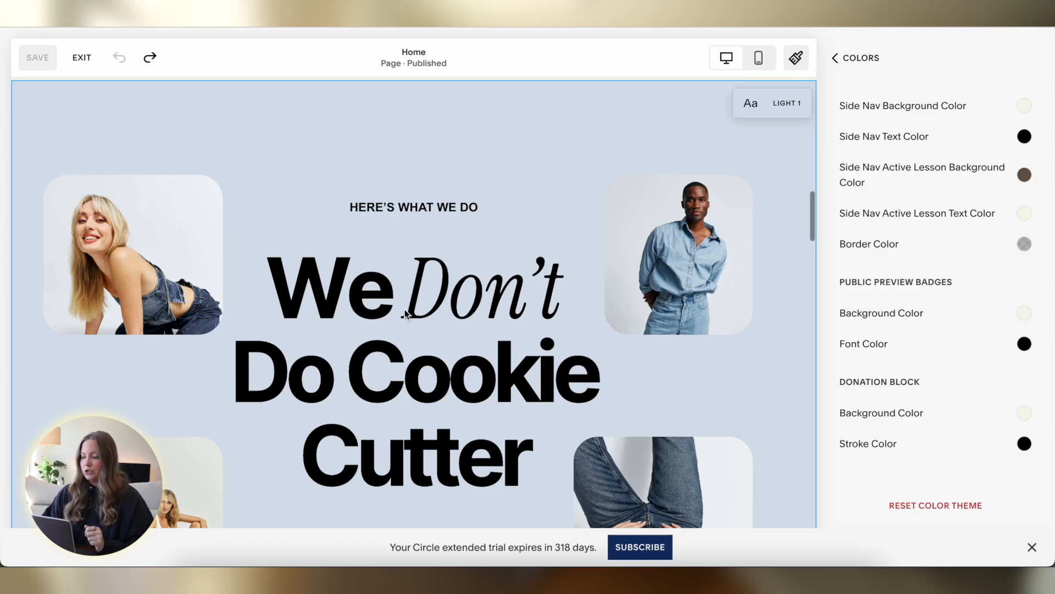
Look back through the Light 1 theme's block and text color settings, comparing them with the page section, and return to the Colors overview
scroll(901, 295, "down", 5)
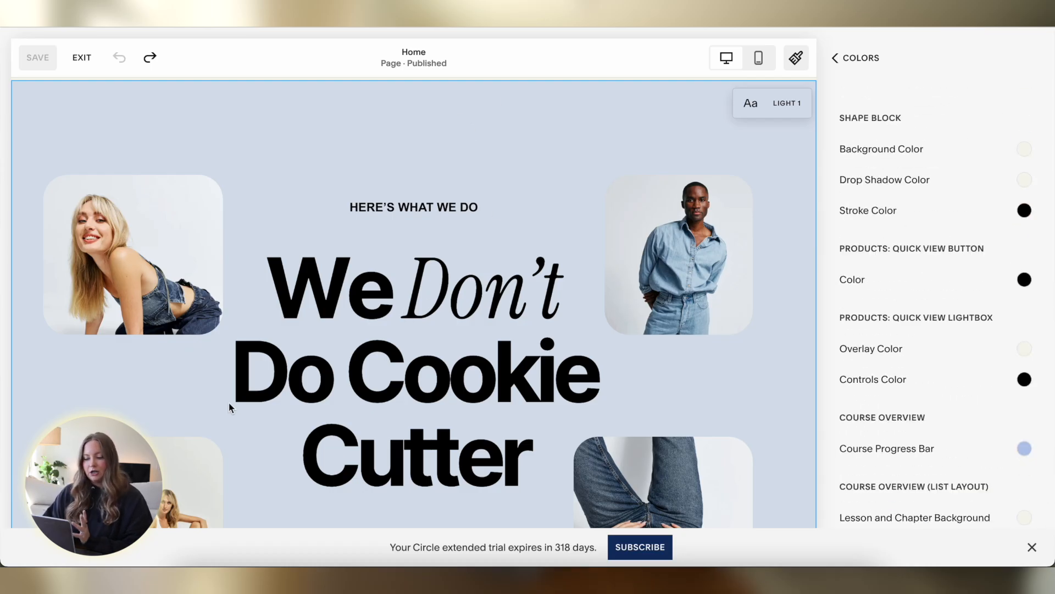
scroll(946, 276, "down", 10)
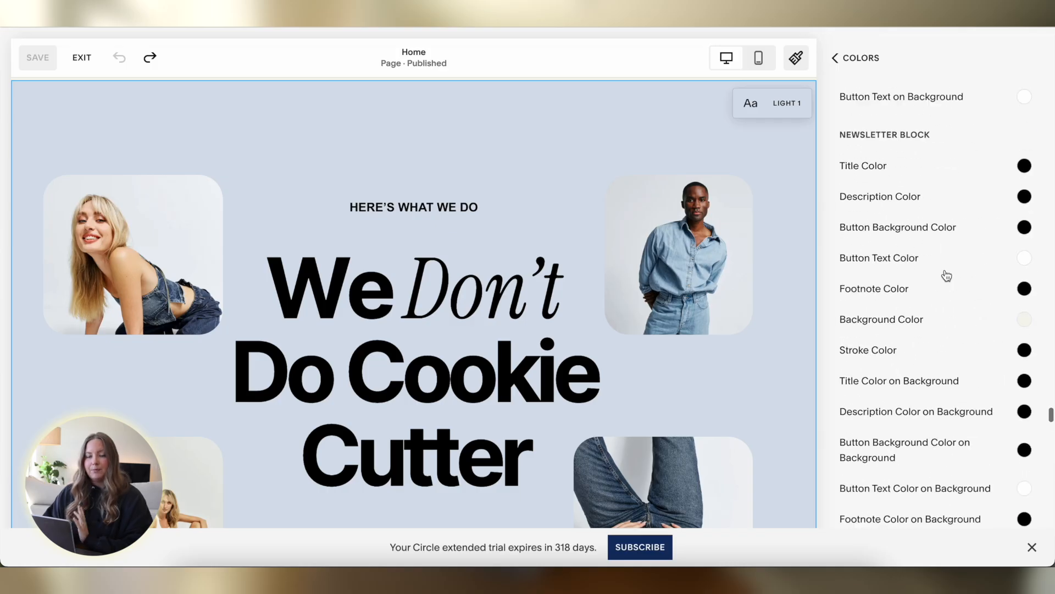
scroll(946, 275, "up", 20)
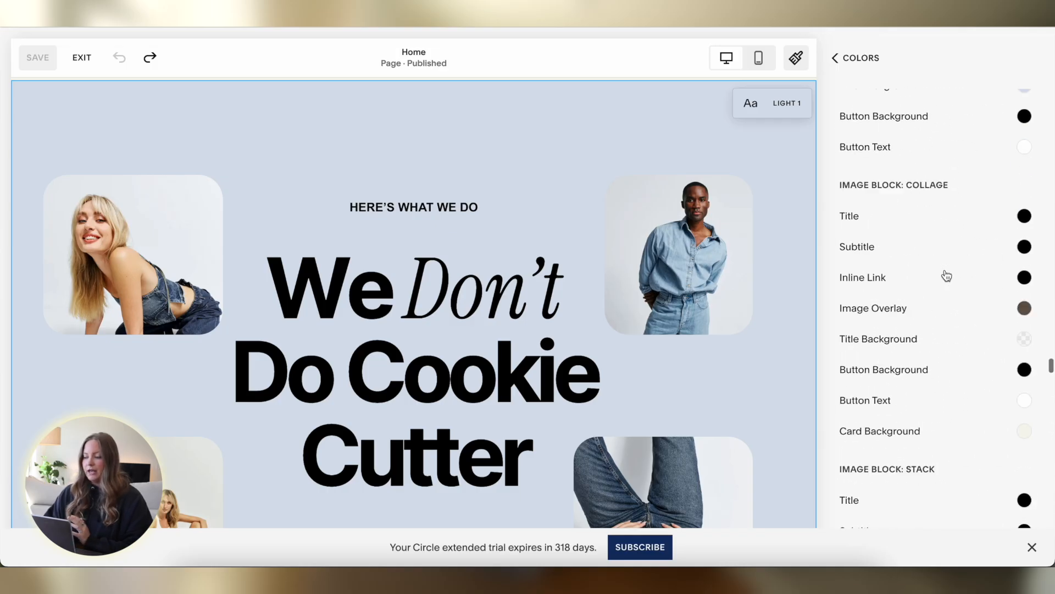
scroll(946, 276, "up", 8)
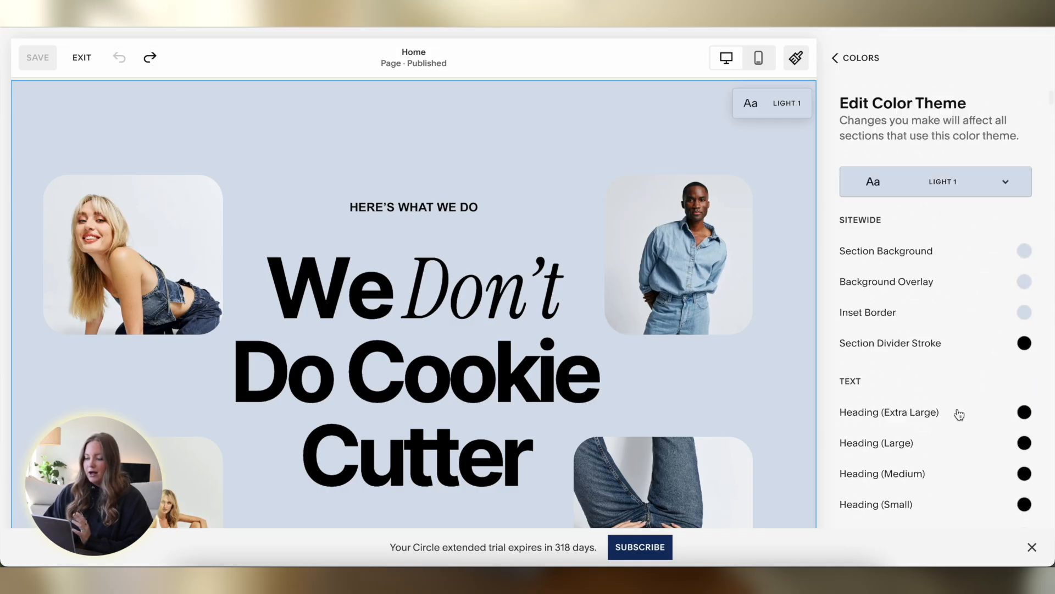
scroll(958, 412, "down", 3)
scroll(942, 306, "down", 5)
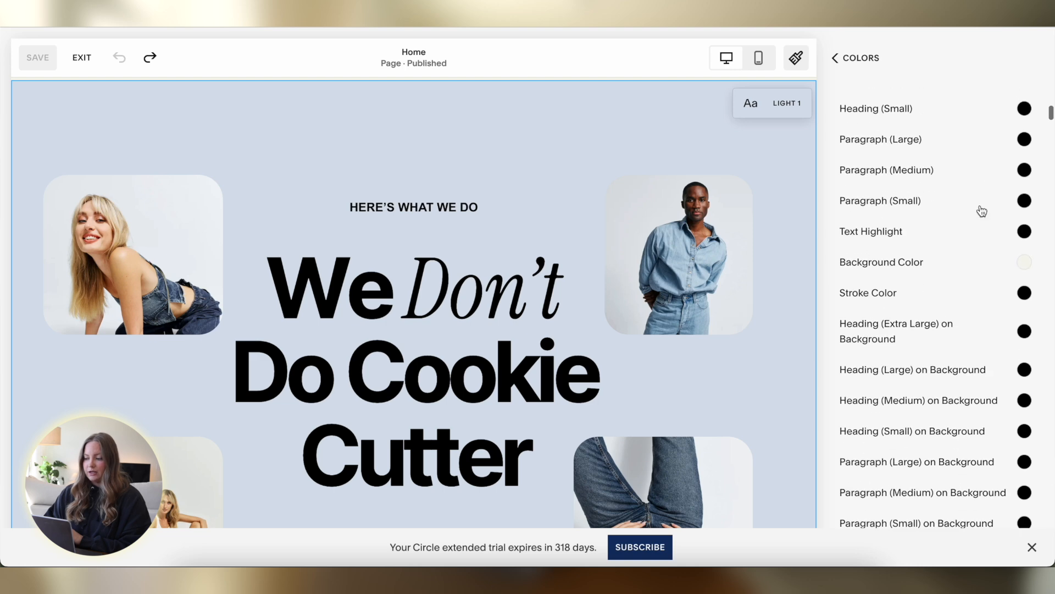
scroll(991, 172, "up", 2)
left_click(858, 58)
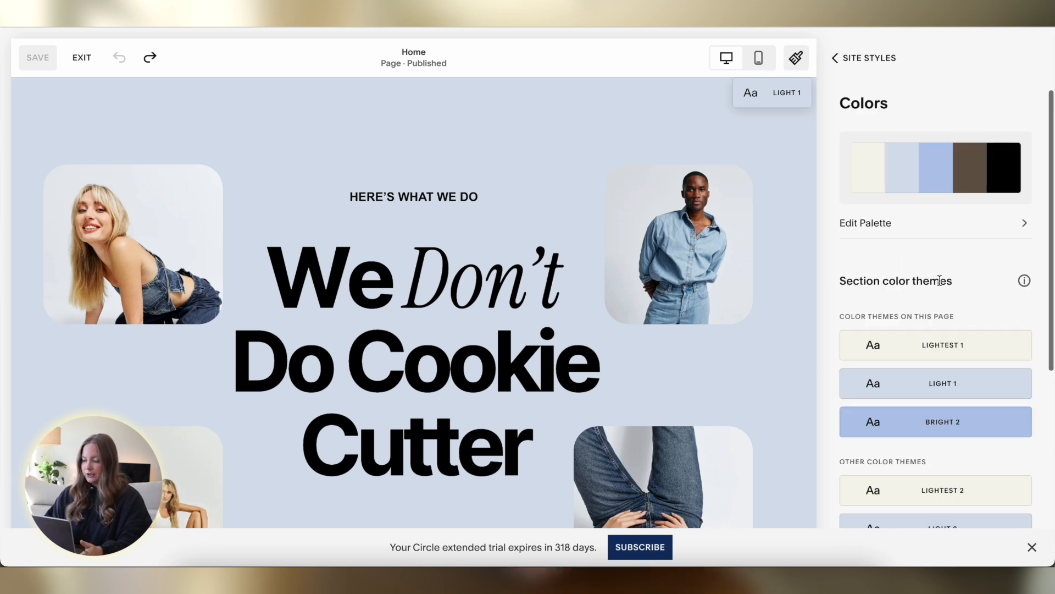
Look over the recommended button packs in Site Styles and open the Primary button's font, shape, outline and padding settings
left_click(882, 62)
scroll(978, 335, "down", 2)
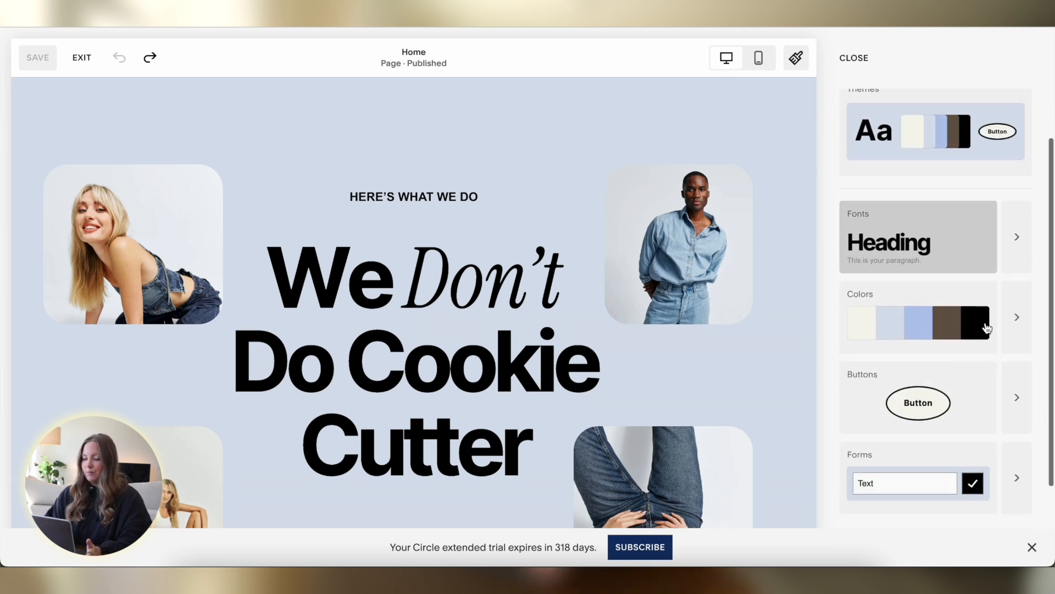
left_click(959, 347)
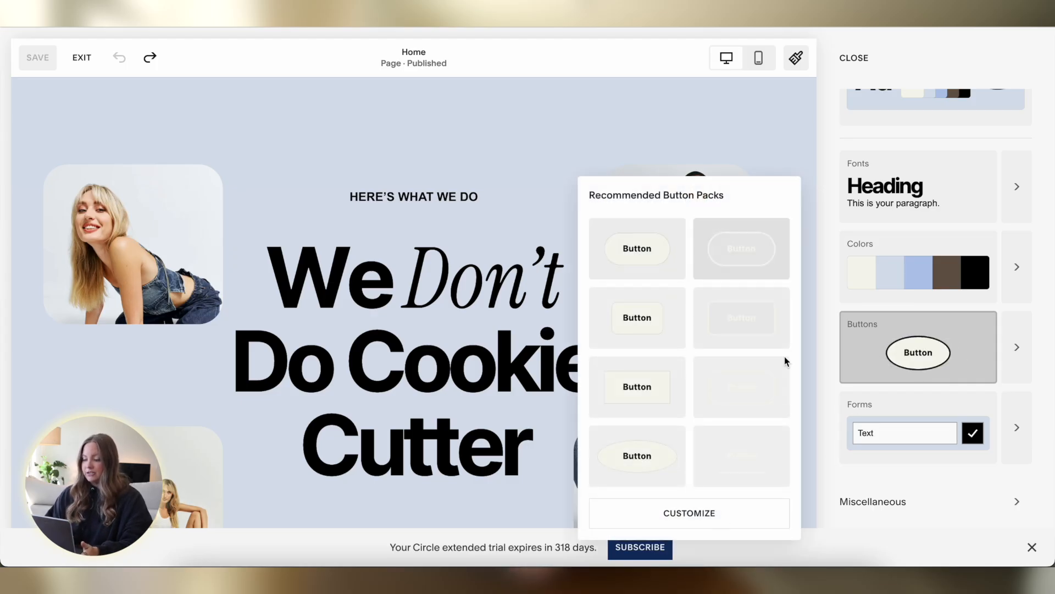
left_click(1017, 348)
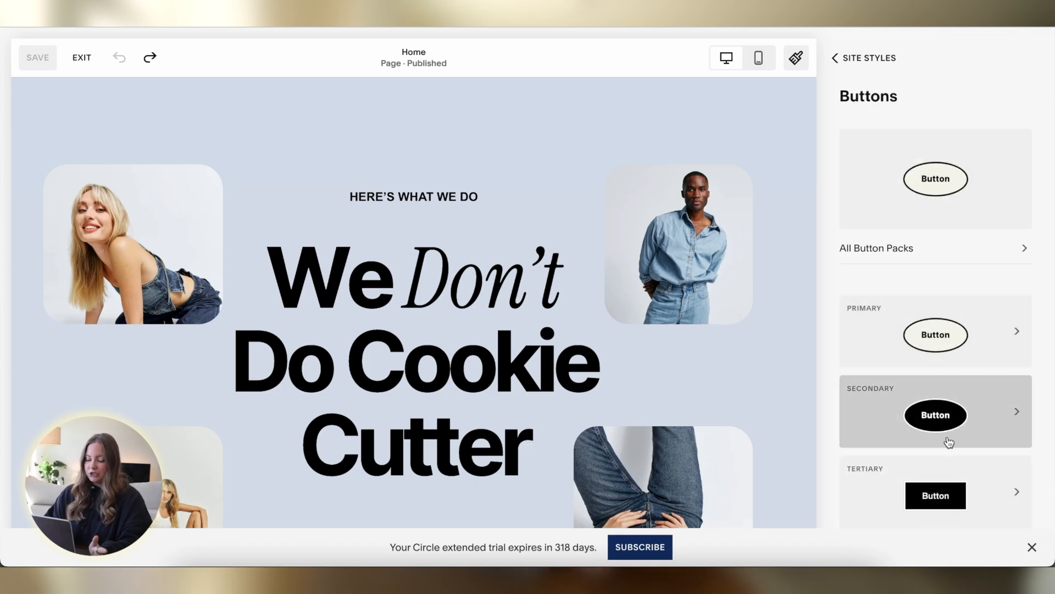
left_click(1017, 330)
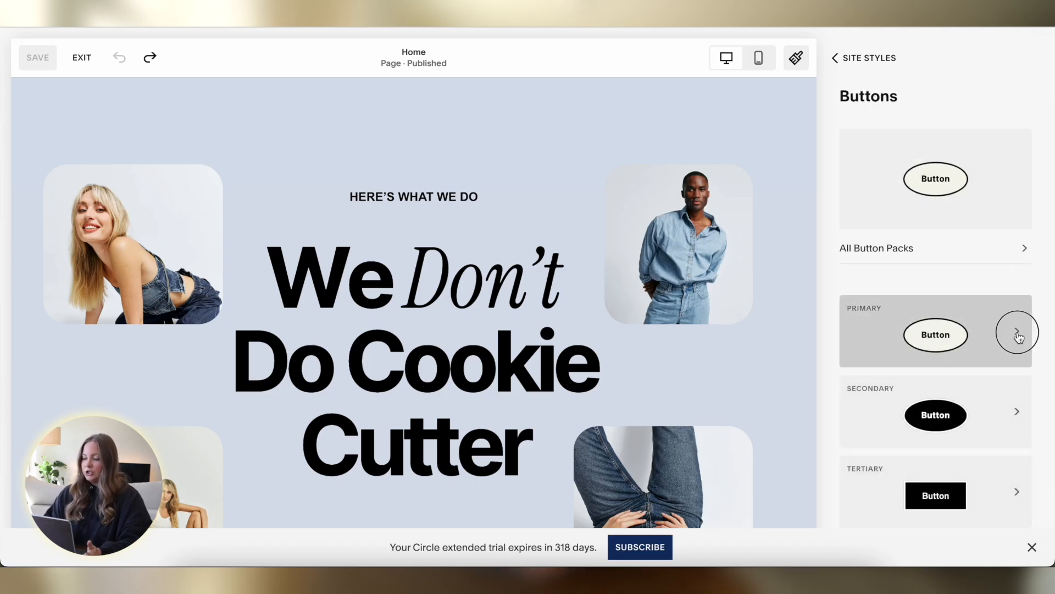
scroll(1012, 248, "down", 1)
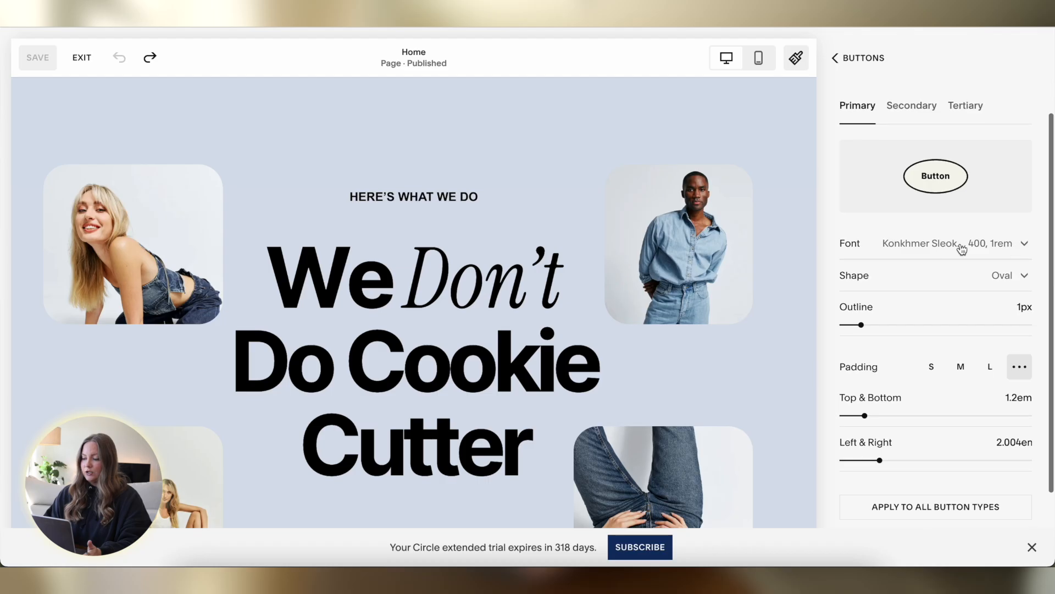
Try the No fill style for the Primary button's Oval shape, and restore the Fill style
left_click(1006, 278)
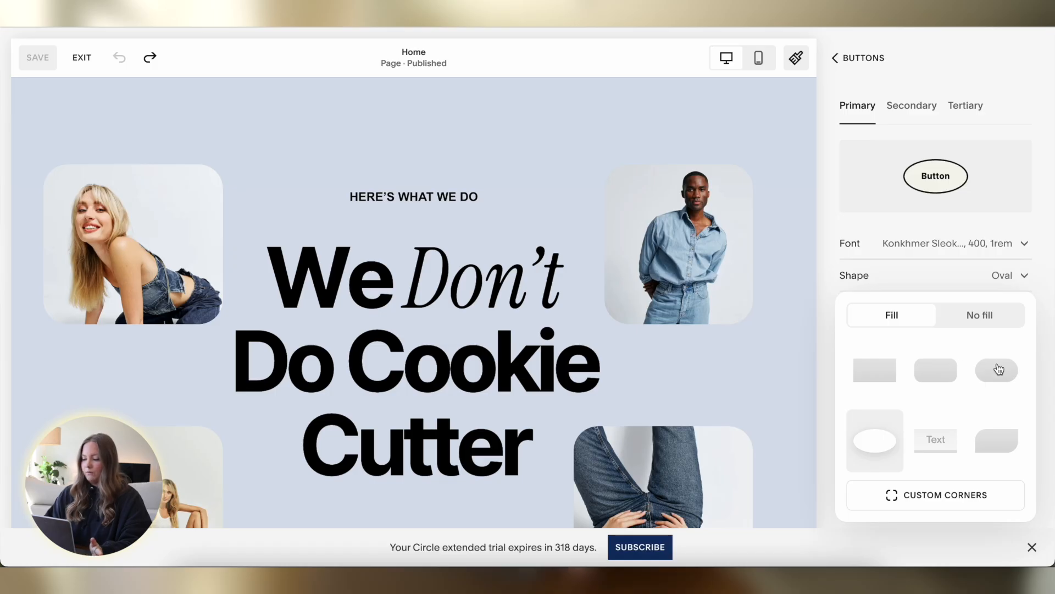
left_click(942, 325)
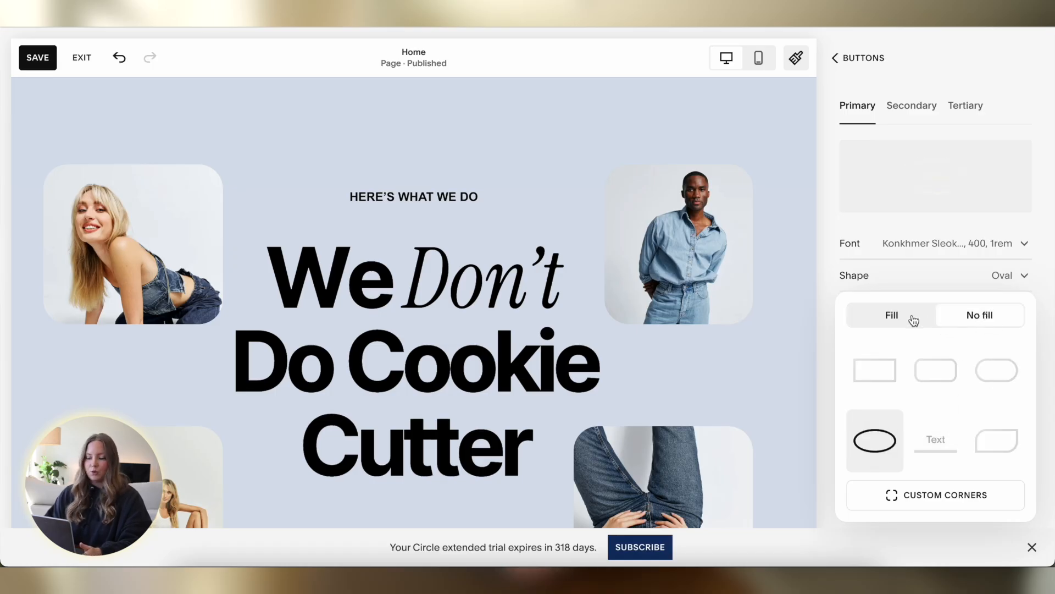
left_click(914, 321)
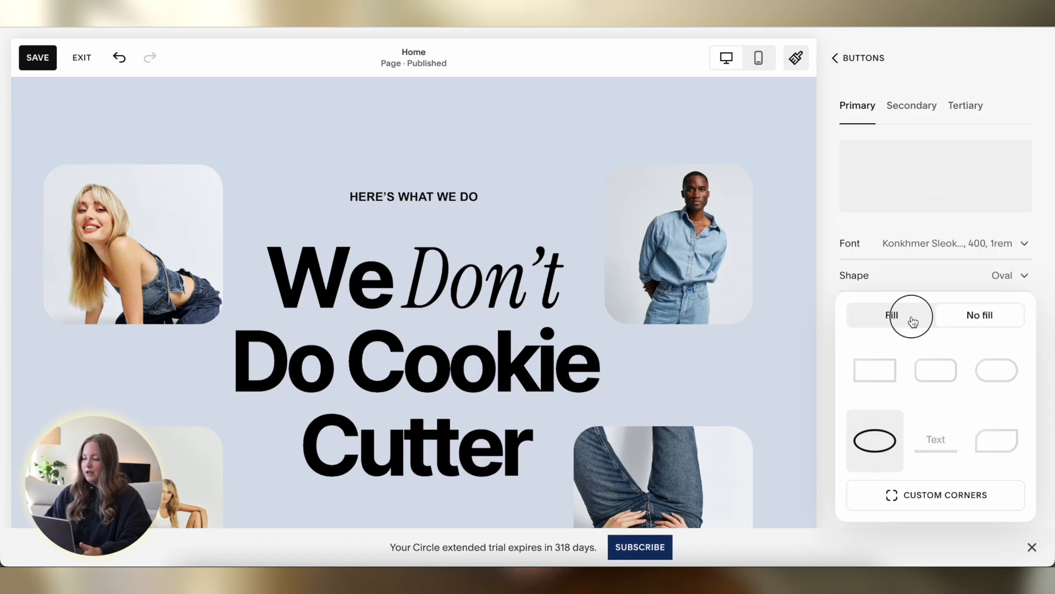
left_click(827, 265)
scroll(827, 265, "down", 1)
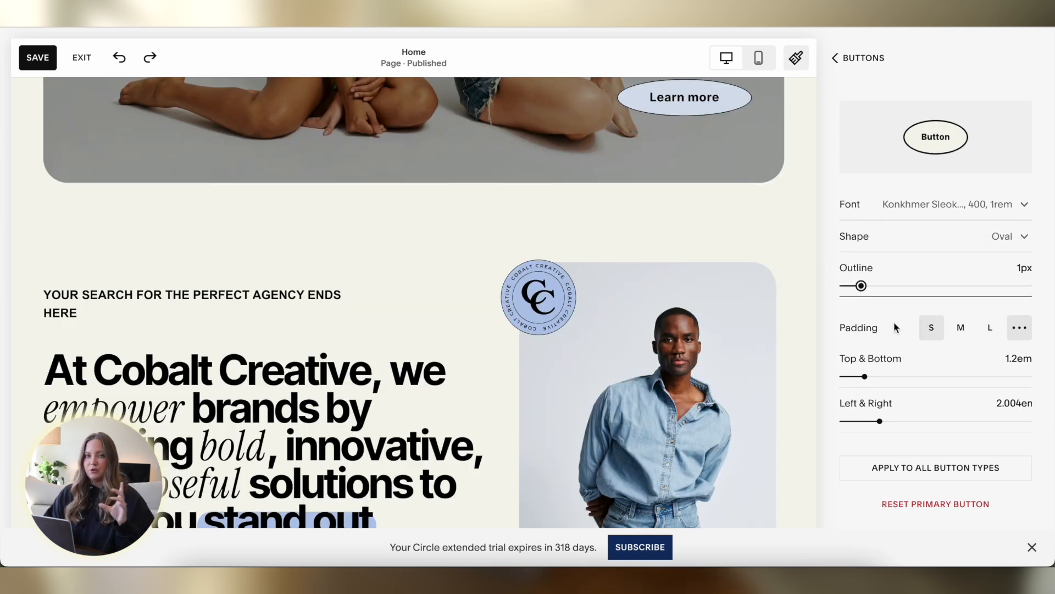
Compare the Primary button's settings with the page, and view the Secondary button's font, shape, outline and padding settings
scroll(809, 305, "up", 1)
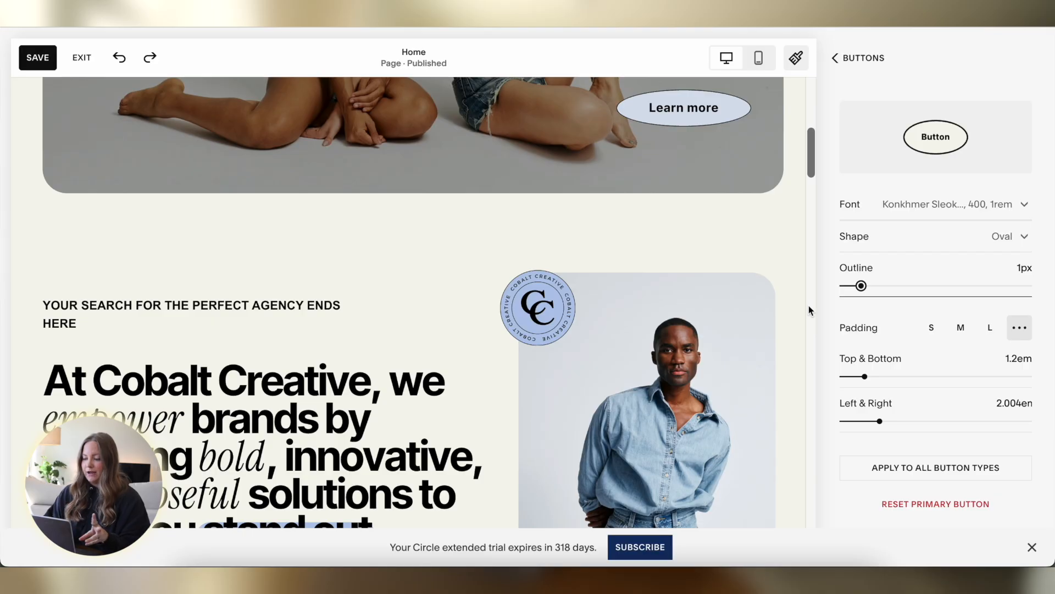
scroll(809, 305, "up", 1)
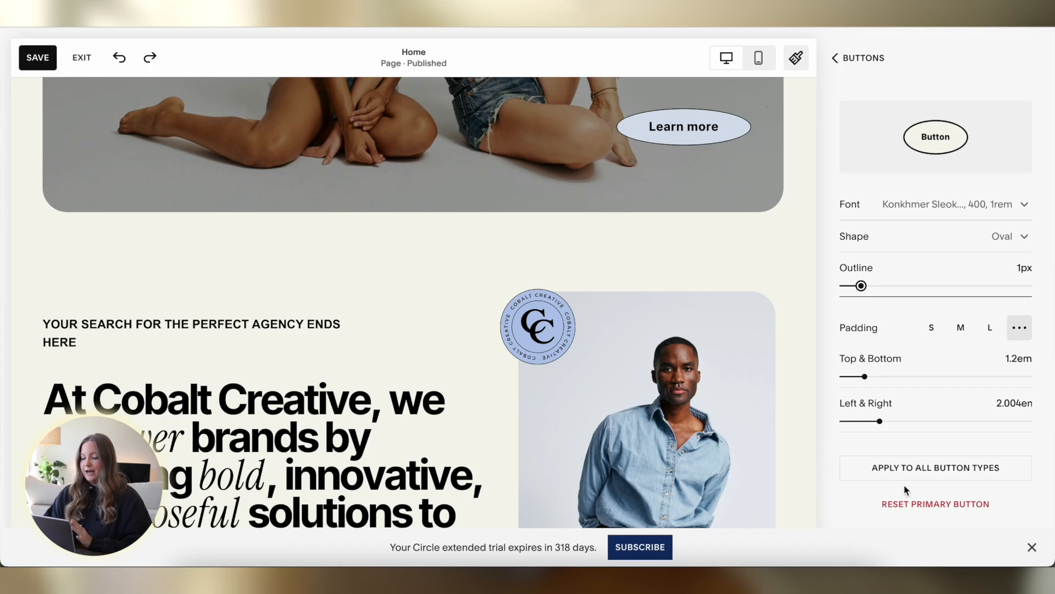
left_click(871, 58)
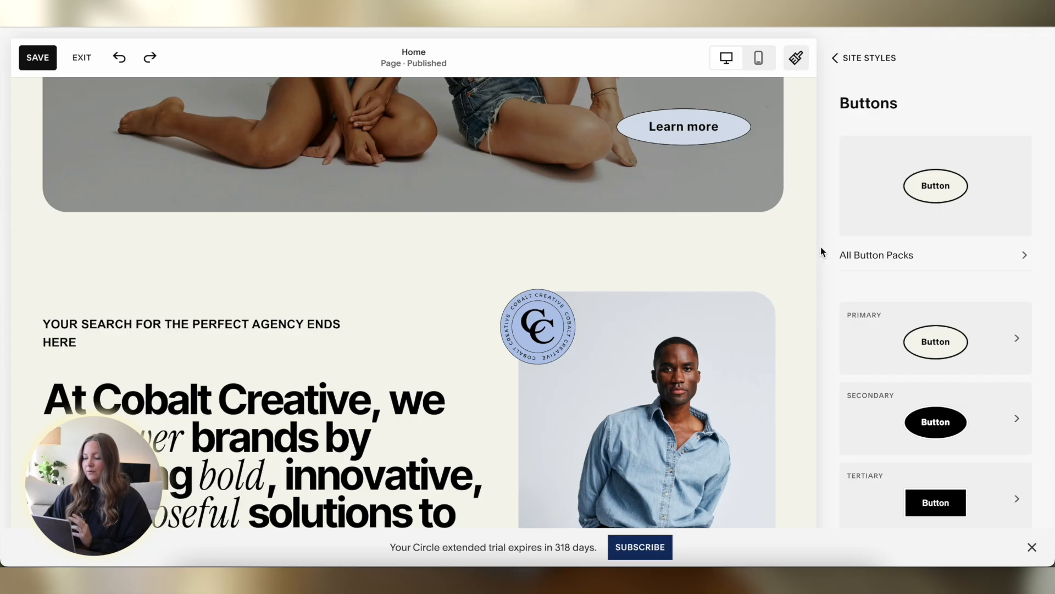
scroll(1001, 322, "down", 1)
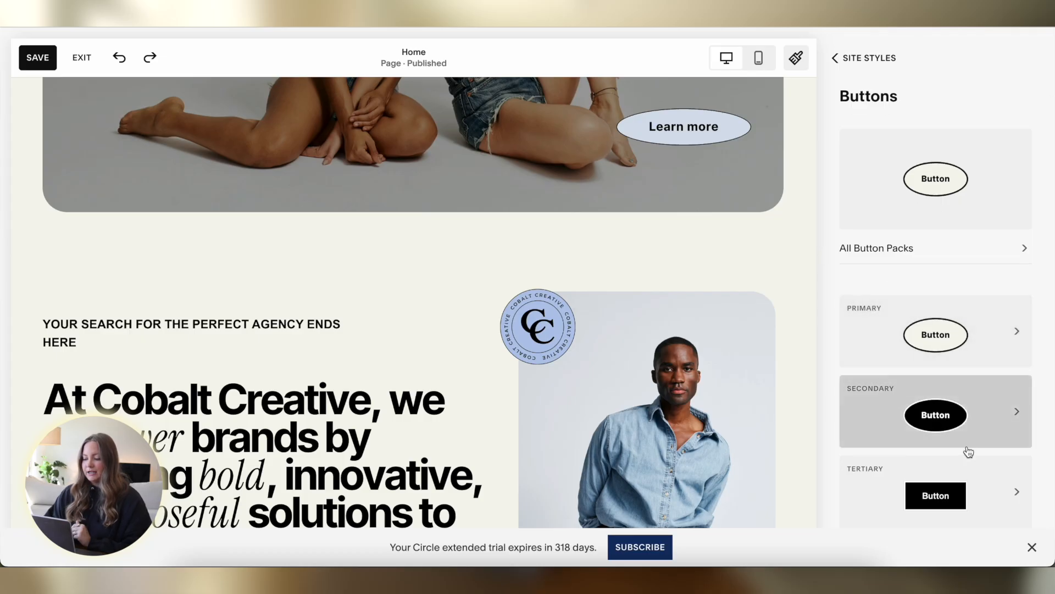
left_click(1020, 413)
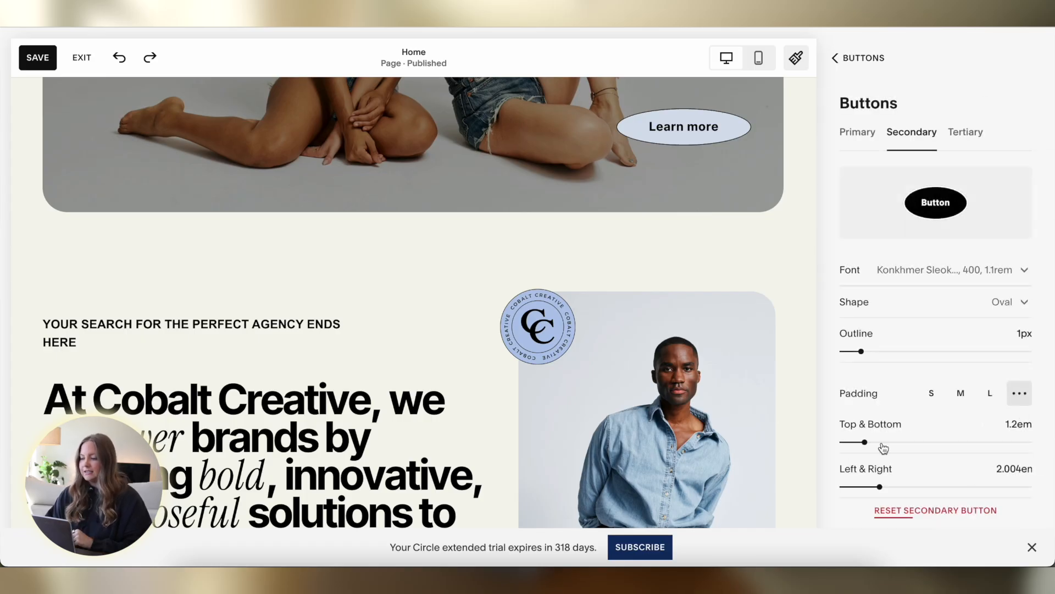
left_click(852, 60)
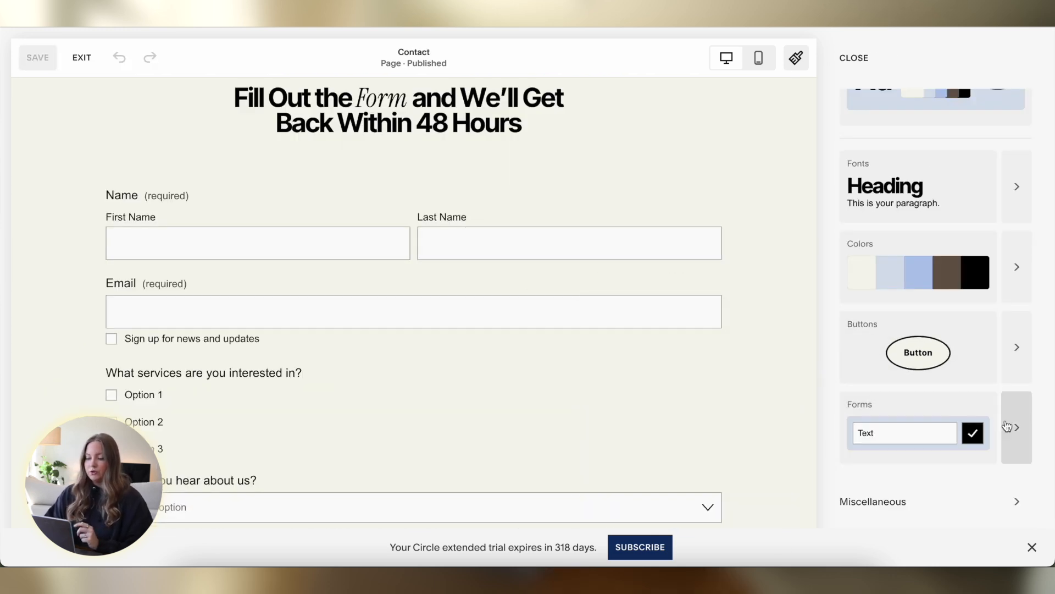
Look over the recommended form packs for the Contact page and open the detailed Forms style settings
left_click(955, 431)
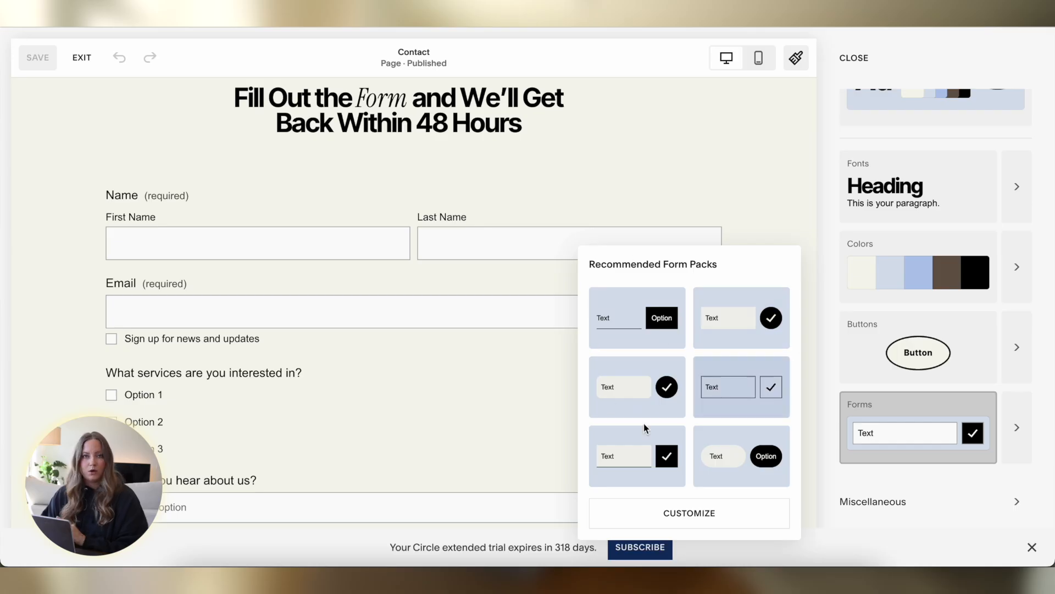
left_click(1018, 424)
scroll(928, 257, "down", 1)
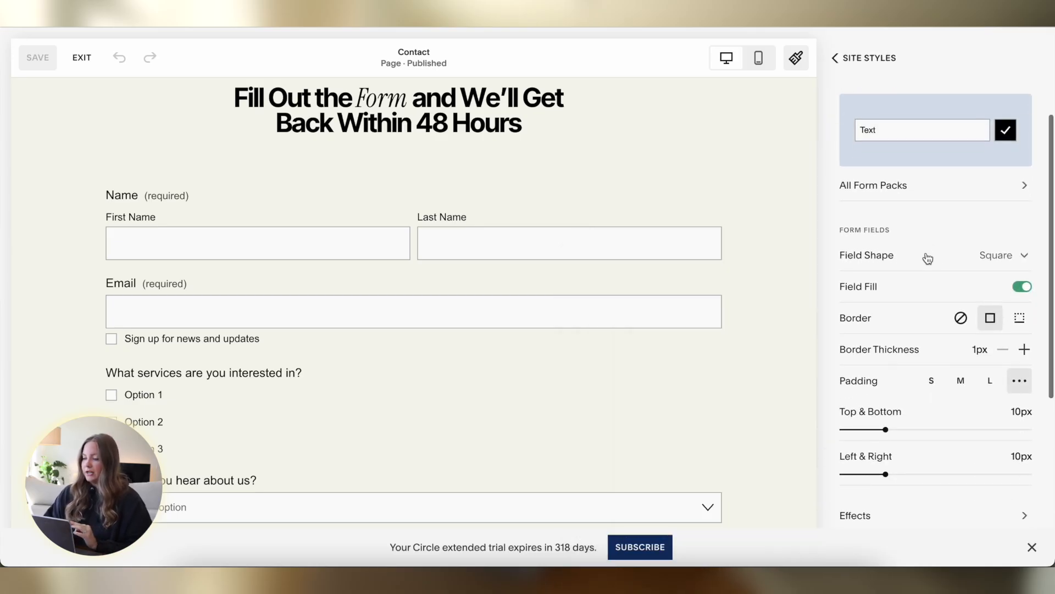
Try the Rounded Rectangle and Pill field shapes on the contact form, and restore the Square shape
left_click(1000, 261)
left_click(942, 312)
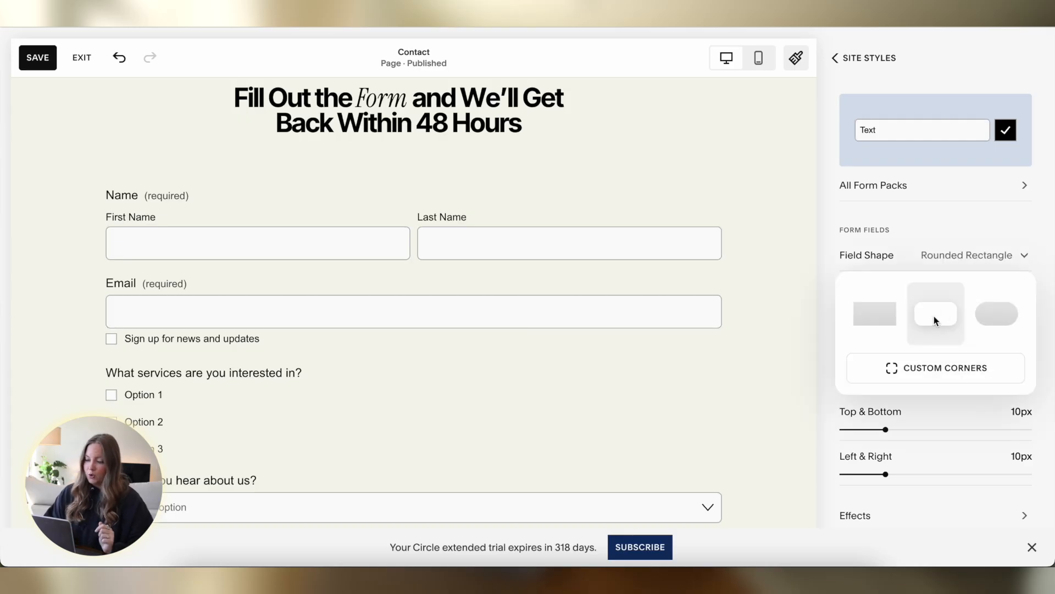
left_click(994, 318)
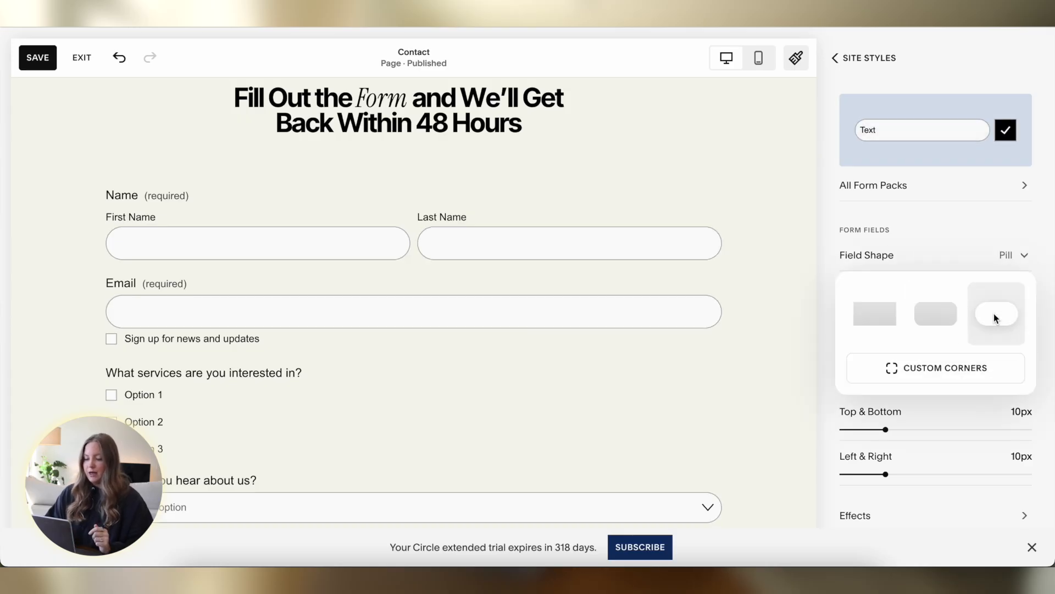
left_click(868, 307)
scroll(832, 261, "down", 1)
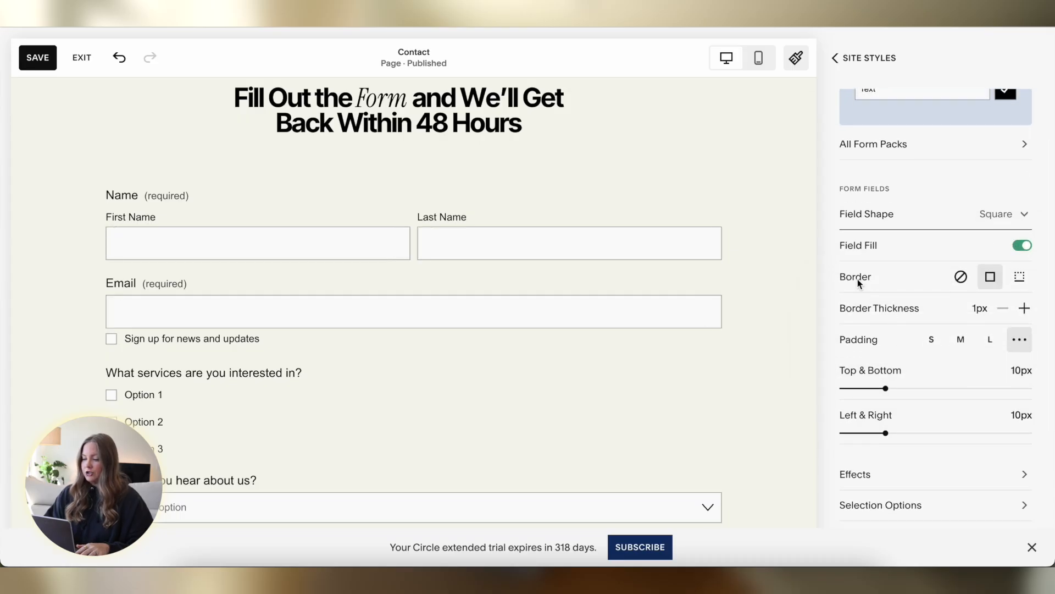
Try a 5px border thickness on the form fields, and undo the thickness changes
scroll(857, 279, "down", 2)
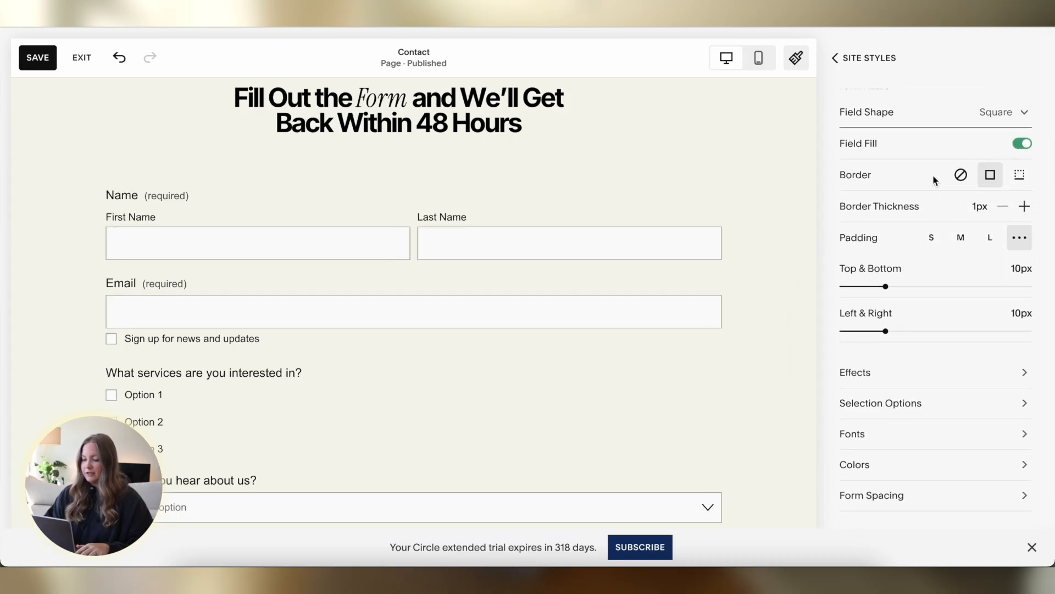
left_click(1025, 207)
left_click(1025, 206)
left_click(1025, 206)
left_click(1025, 206)
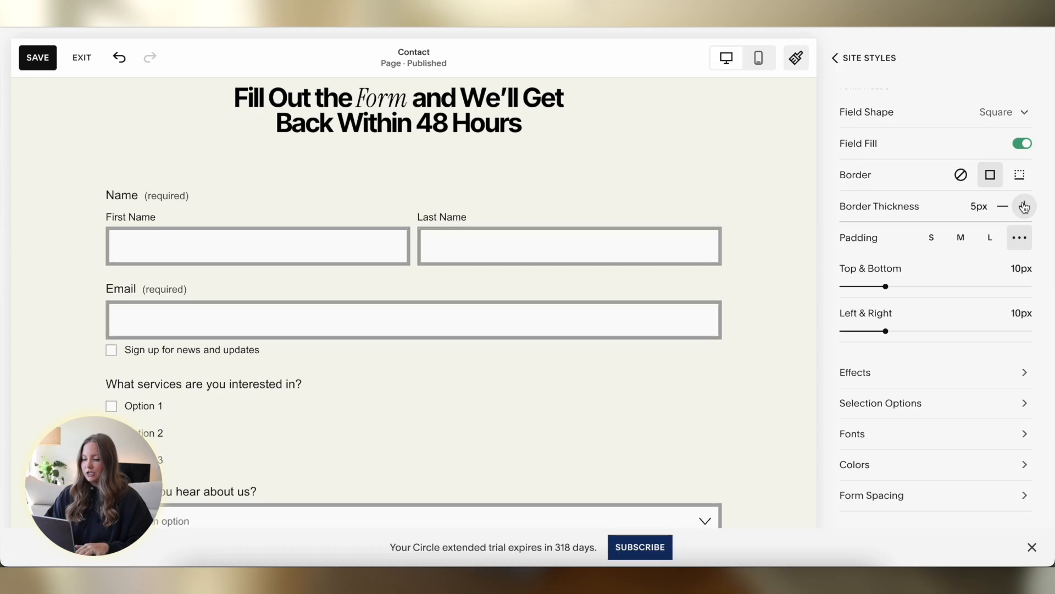
key("ctrl+z")
key("ctrl+z")
key("ctrl+z")
key("ctrl+z")
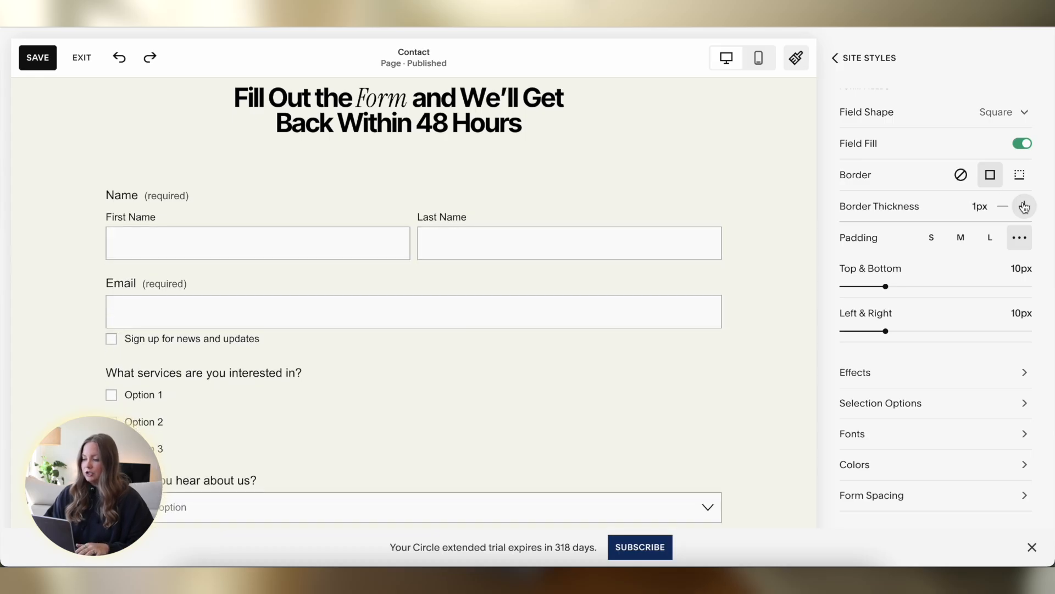
Try the Scale and Opacity hover and focus effects on the form fields, restore Outline, and leave the Effects settings
scroll(979, 244, "down", 1)
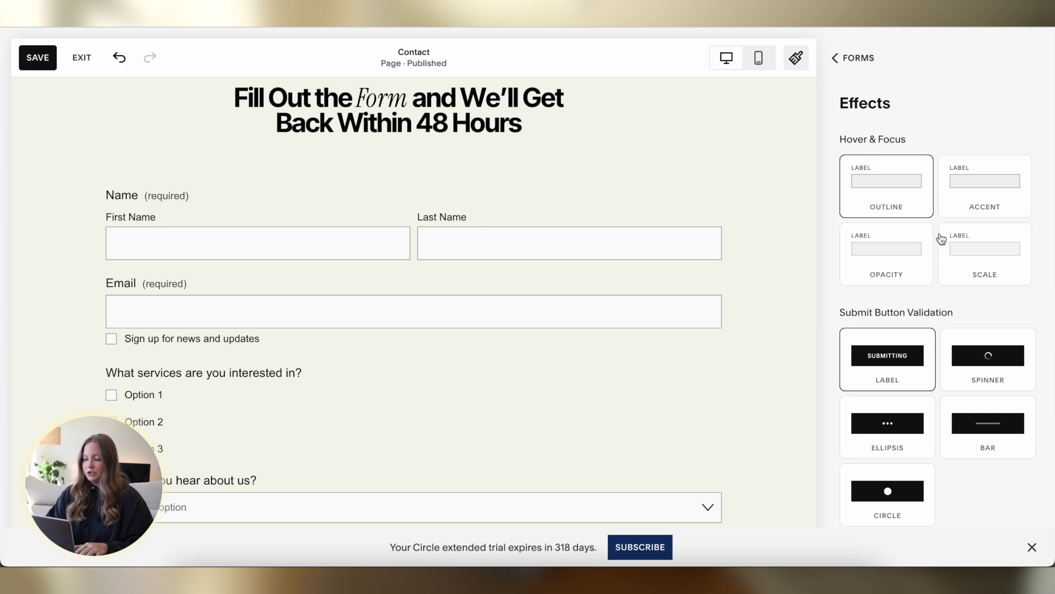
left_click(972, 250)
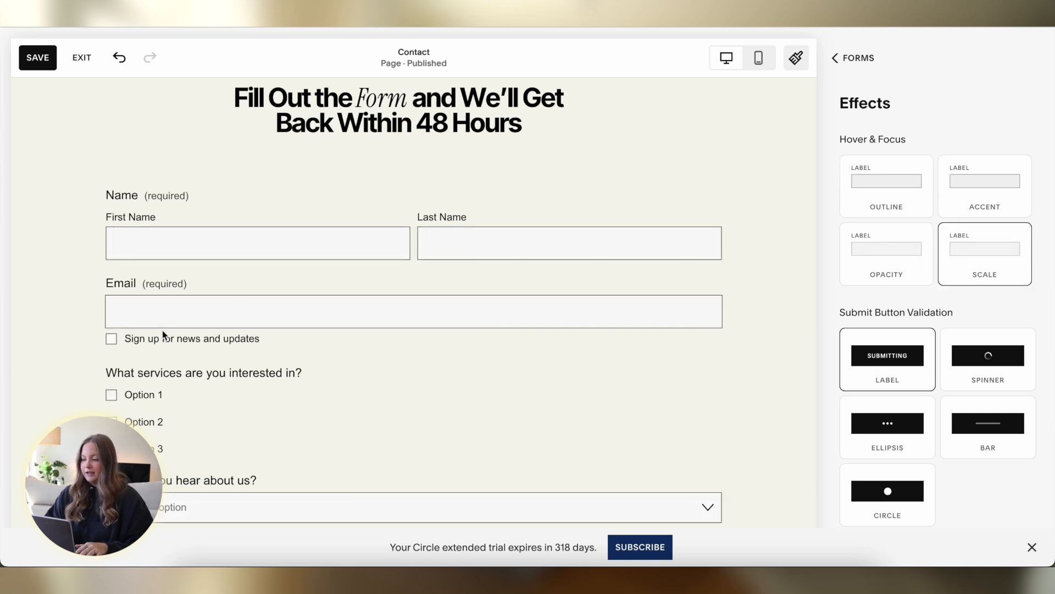
left_click(886, 245)
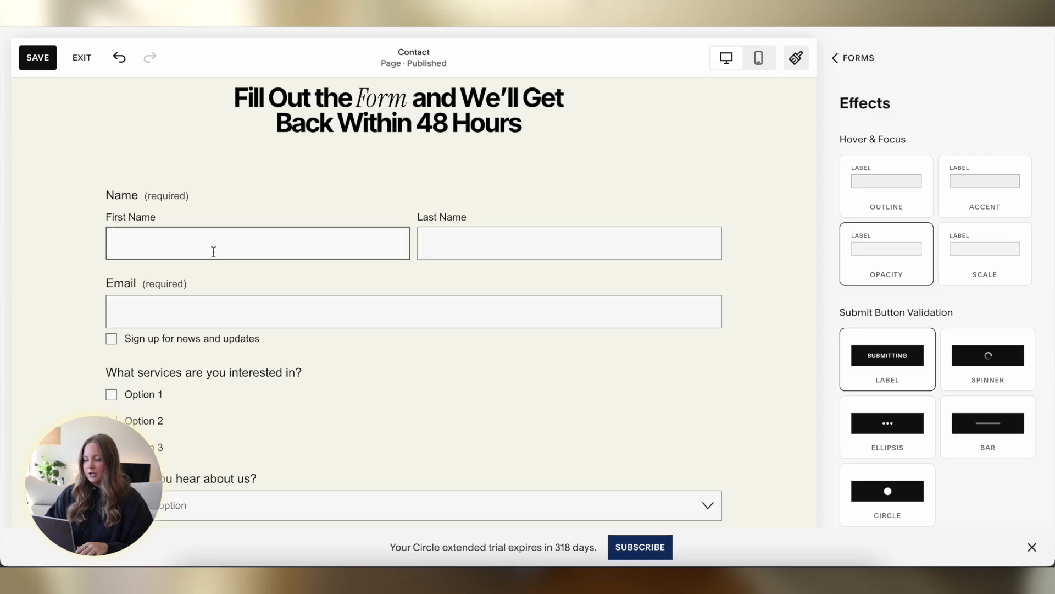
left_click(886, 187)
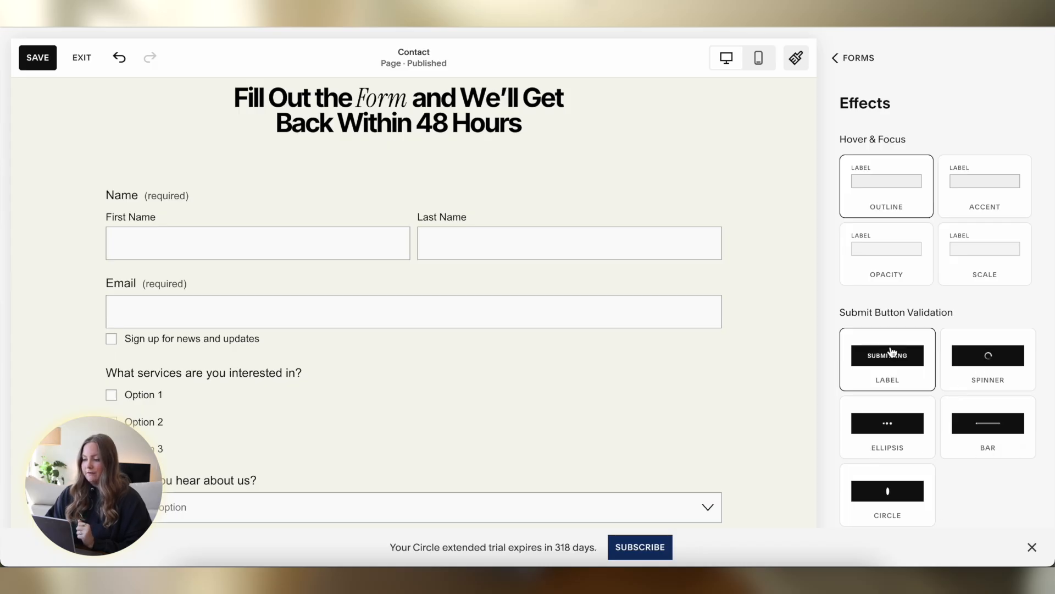
left_click(856, 61)
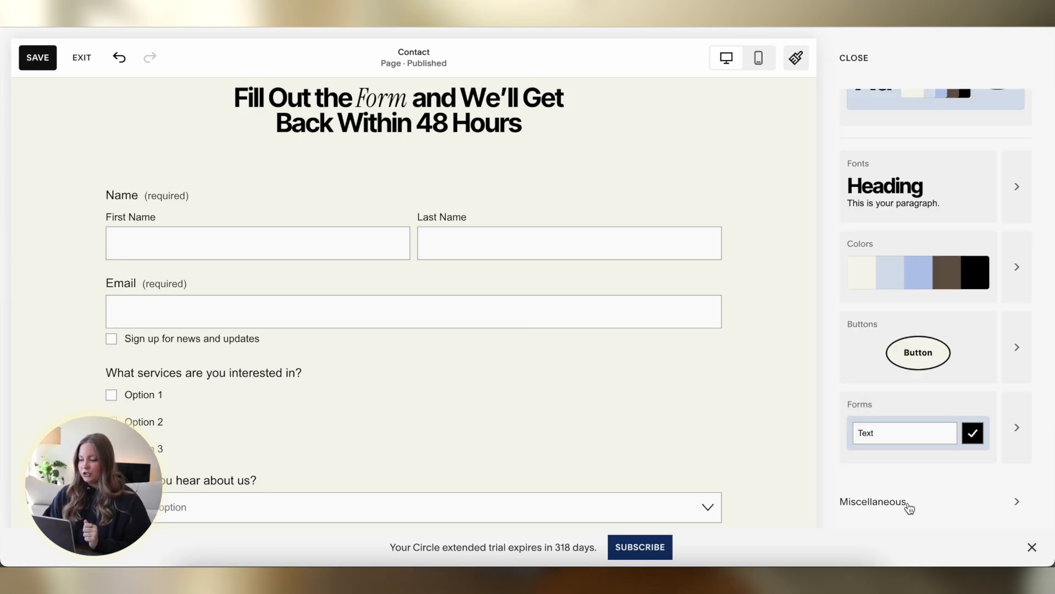
Review the Animations, Spacing and Image Blocks settings under Miscellaneous in Site Styles
left_click(908, 503)
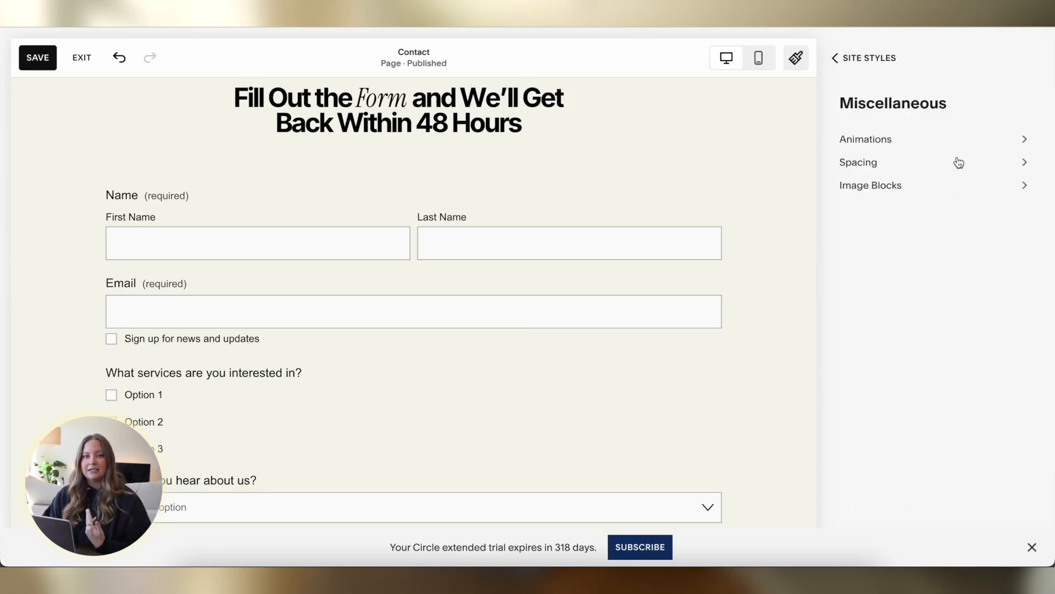
left_click(896, 144)
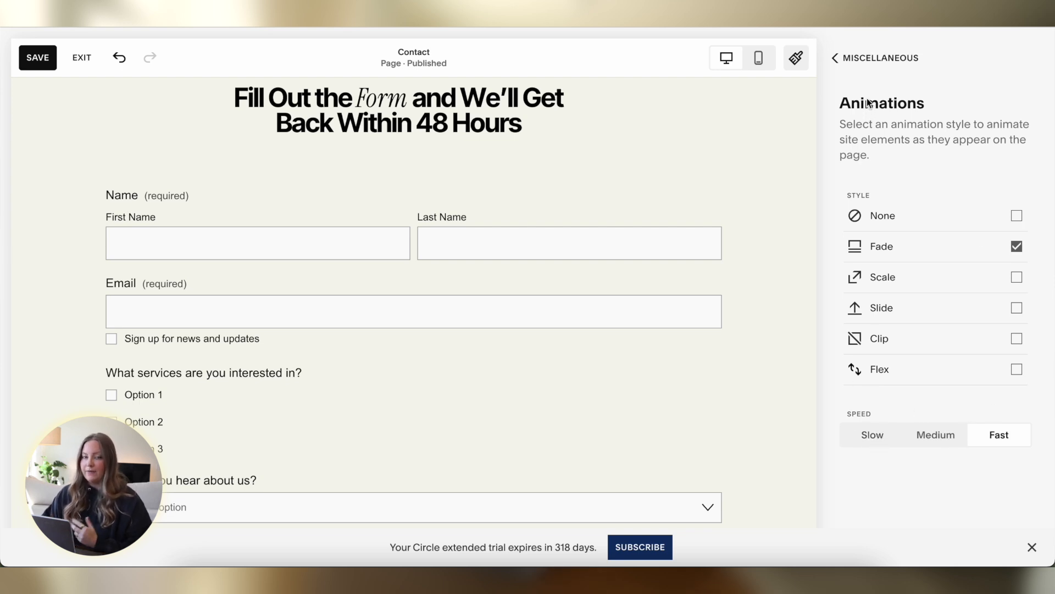
left_click(879, 57)
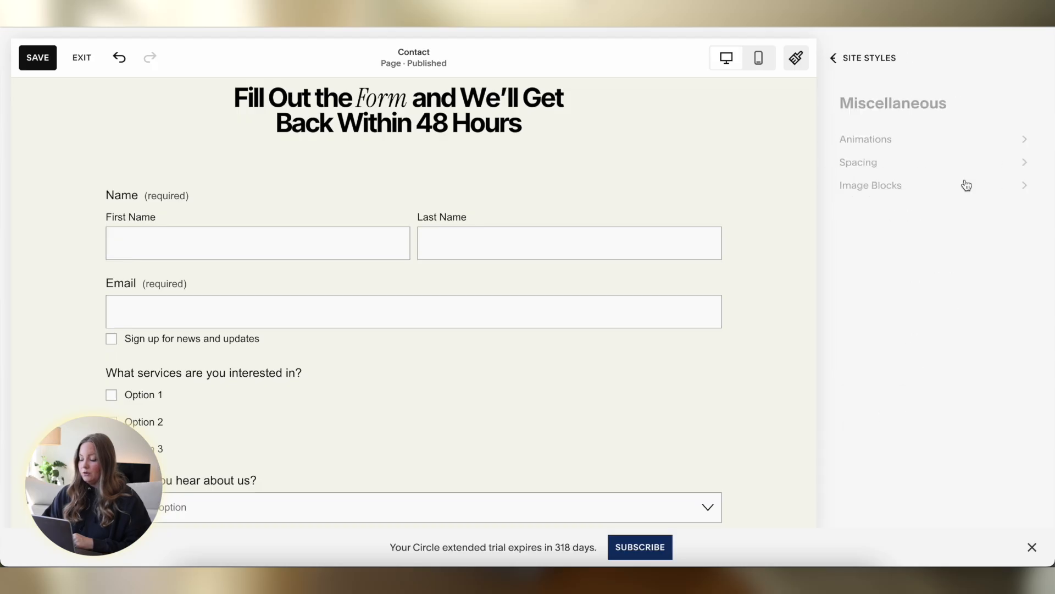
left_click(900, 163)
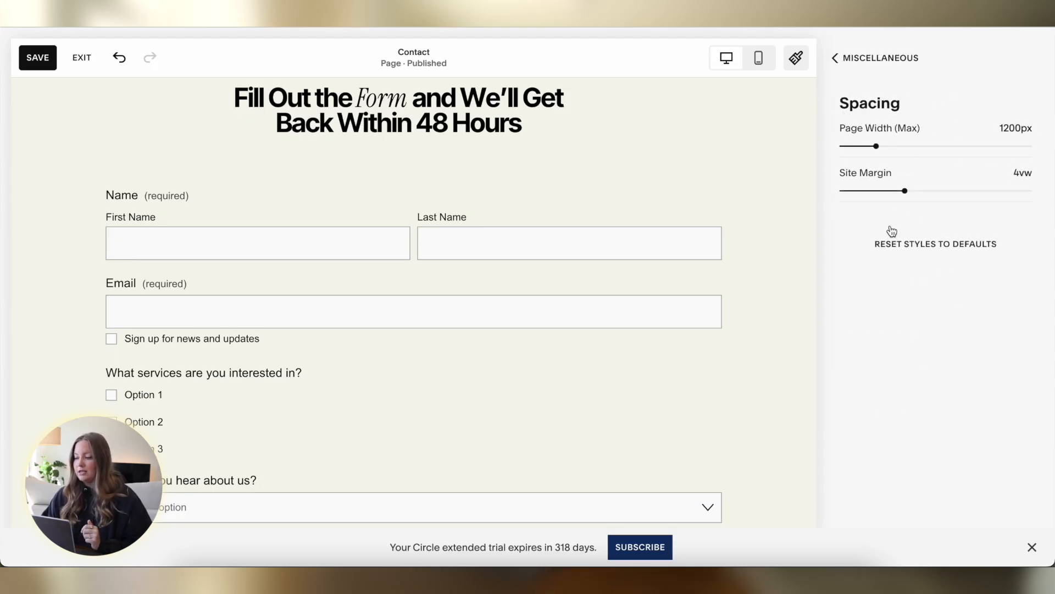
left_click(876, 59)
left_click(888, 187)
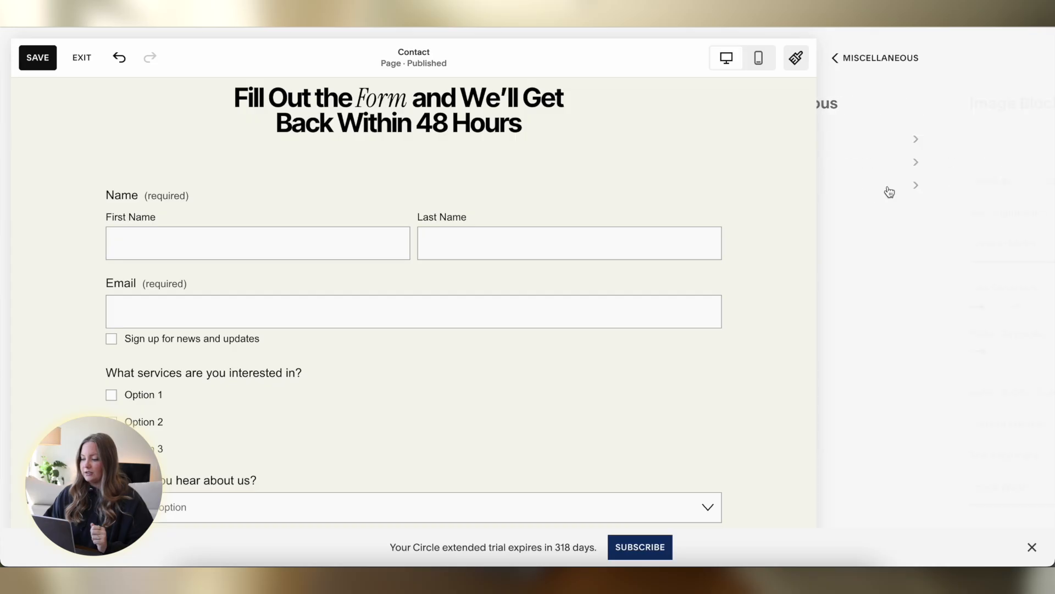
scroll(948, 275, "down", 5)
scroll(953, 324, "down", 5)
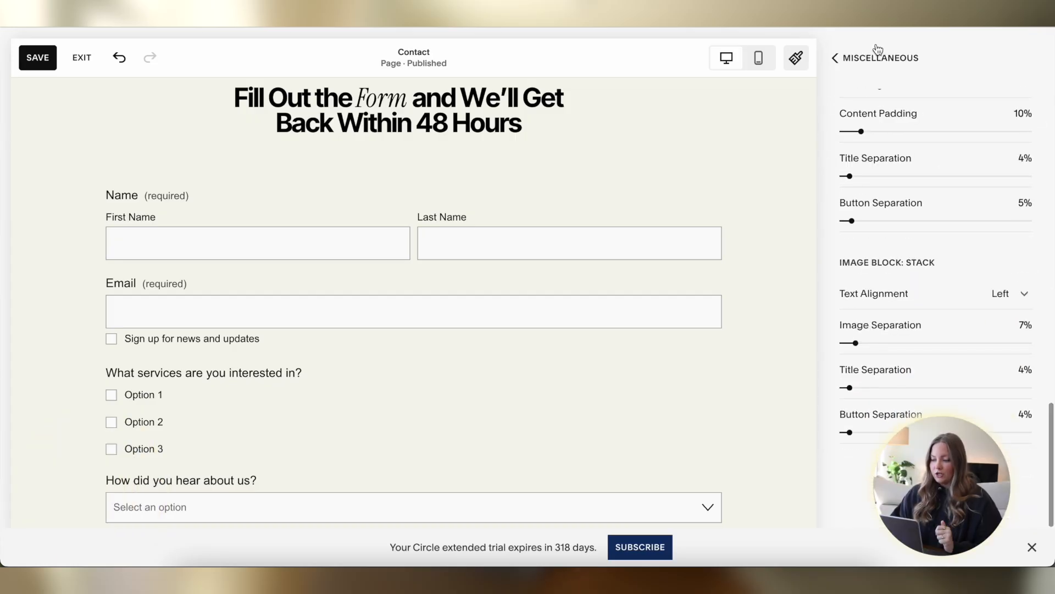
left_click(848, 60)
Exit the Contact page editor and browse the site's uploaded files in the Asset Library
left_click(82, 57)
left_click(255, 147)
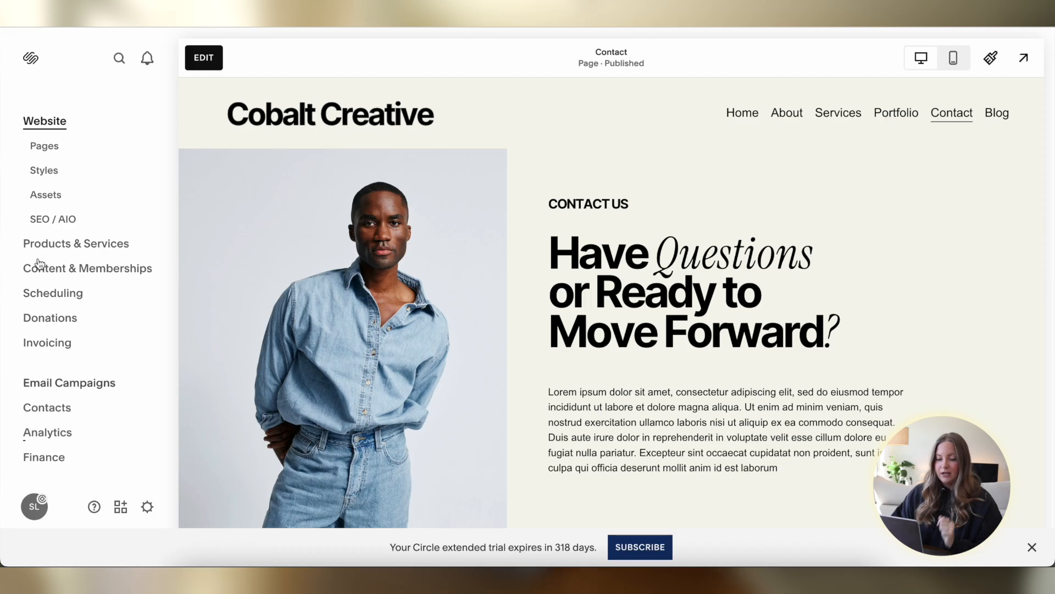
left_click(47, 198)
scroll(622, 152, "down", 3)
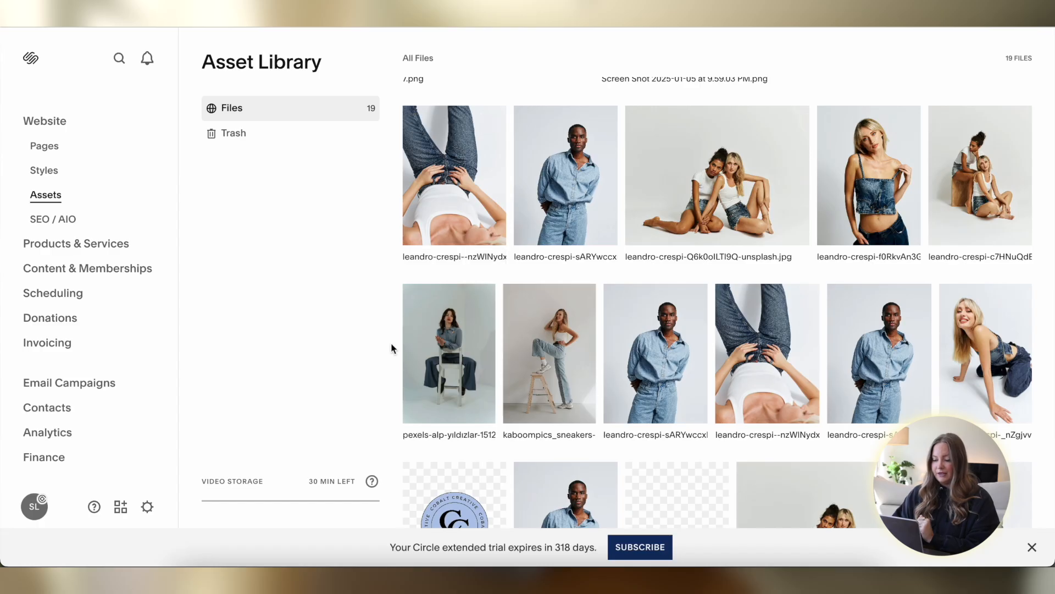
mouse_move(414, 307)
left_click(46, 194)
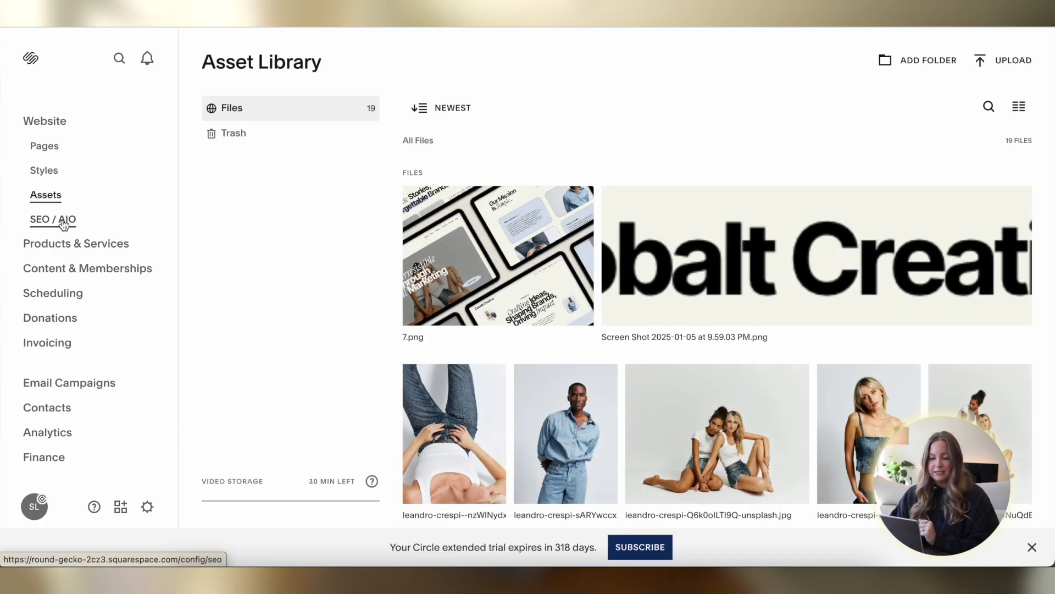
Open the site's SEO / AIO overview and start Improve with AI, accepting the Squarespace AI terms
left_click(64, 222)
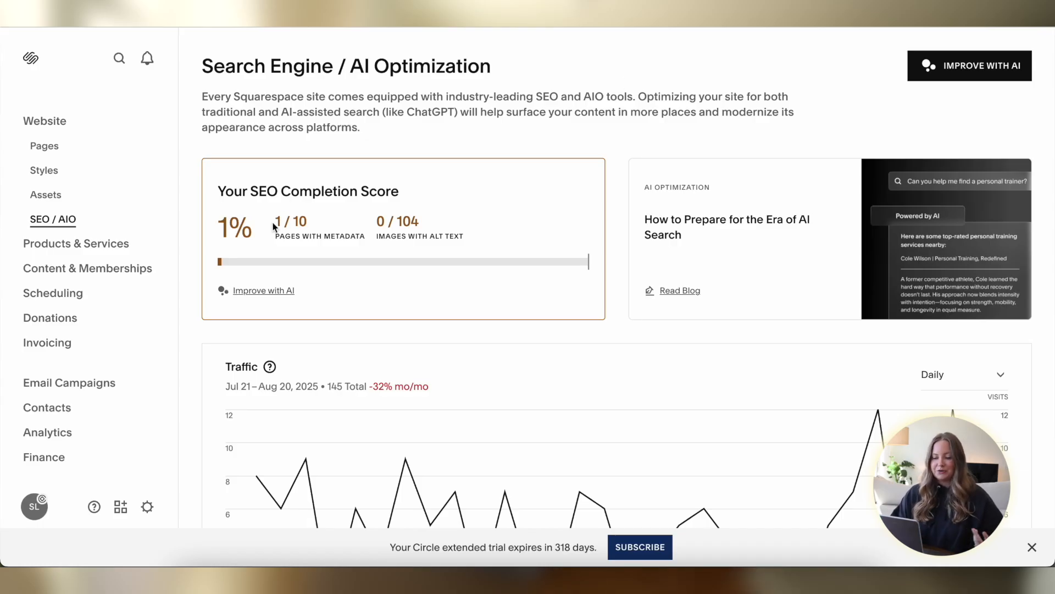
left_click(254, 295)
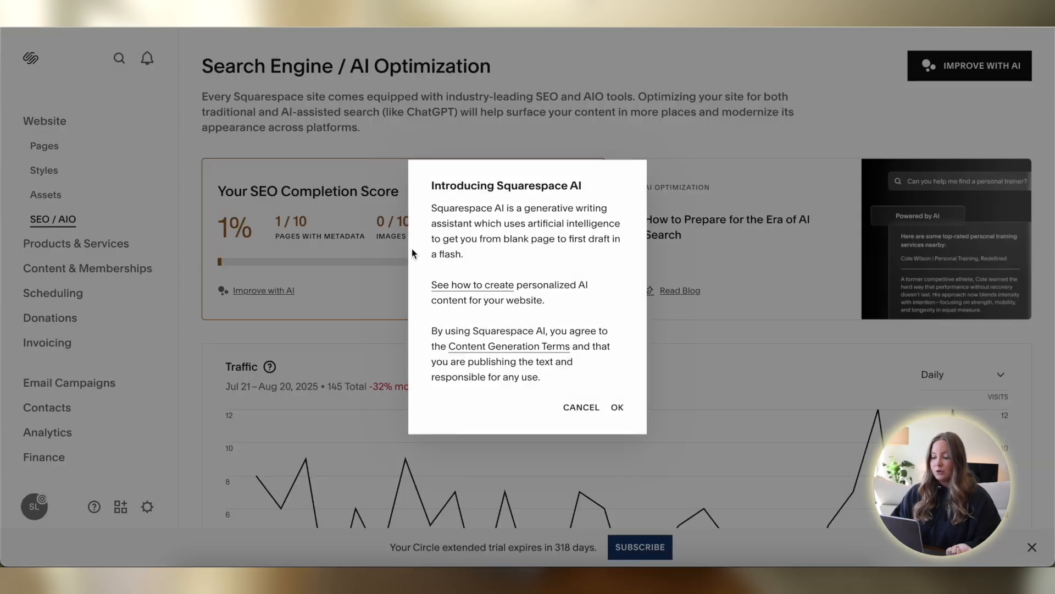
left_click(618, 408)
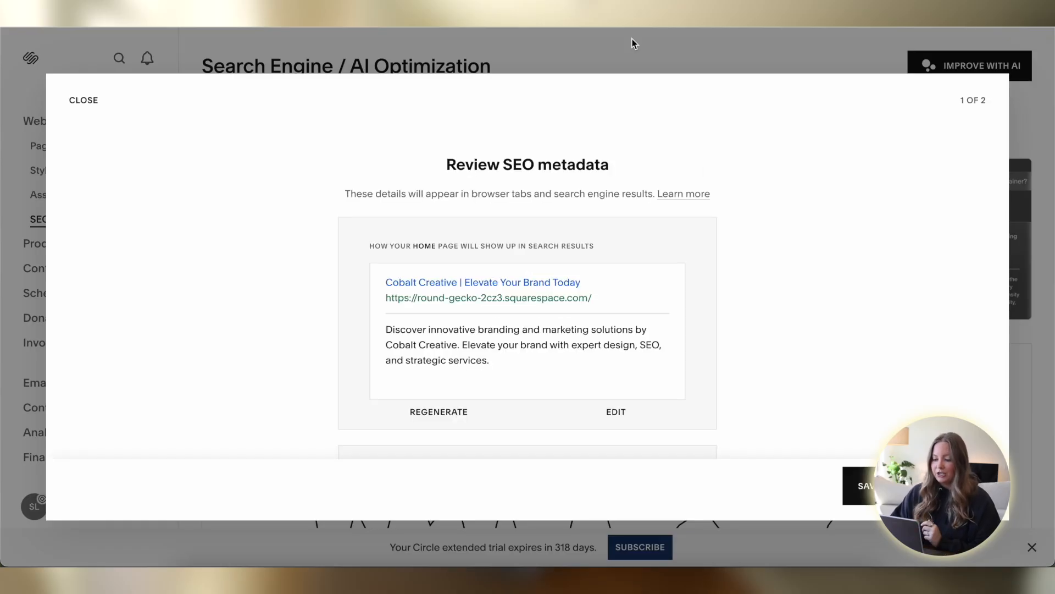
Review the AI-generated SEO metadata for the Home, About, Contact, Portfolio and Project One pages
scroll(666, 304, "down", 3)
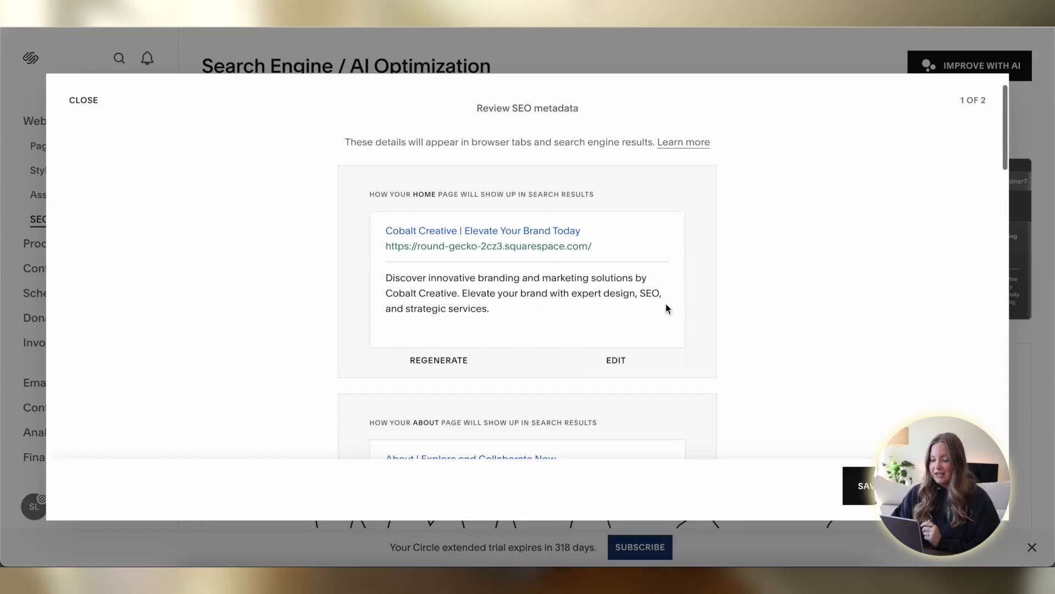
scroll(698, 278, "down", 6)
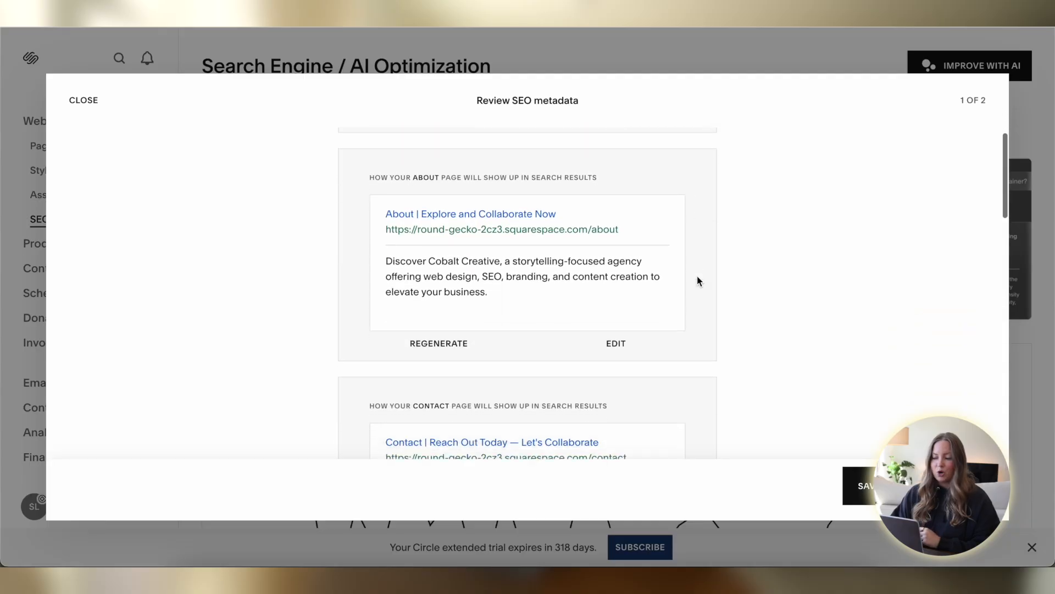
scroll(697, 280, "down", 5)
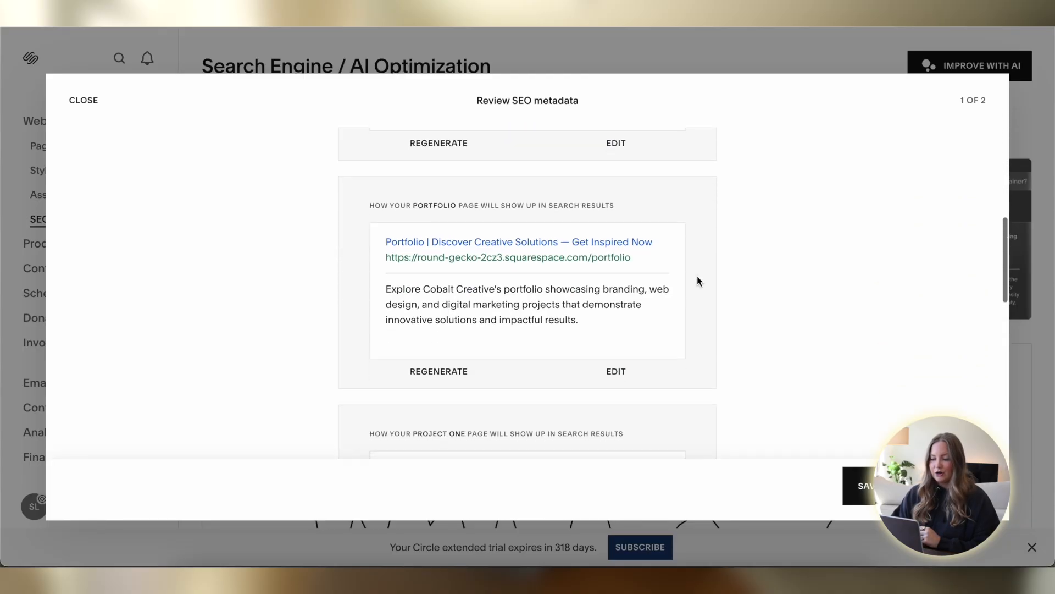
scroll(576, 325, "down", 2)
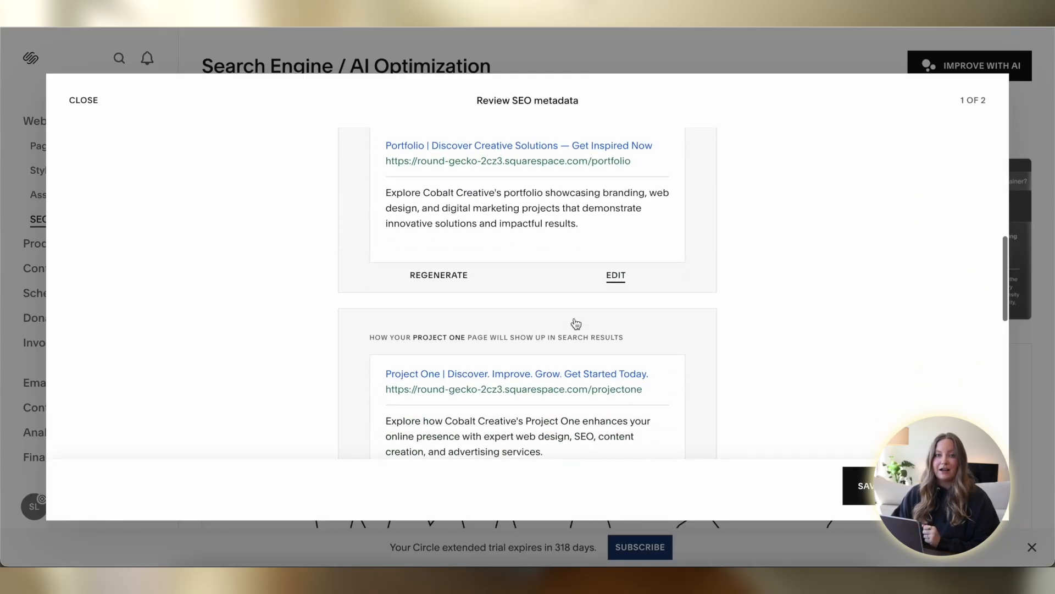
Compare the suggested search titles and descriptions across the site's pages again in the SEO metadata review
scroll(726, 212, "down", 5)
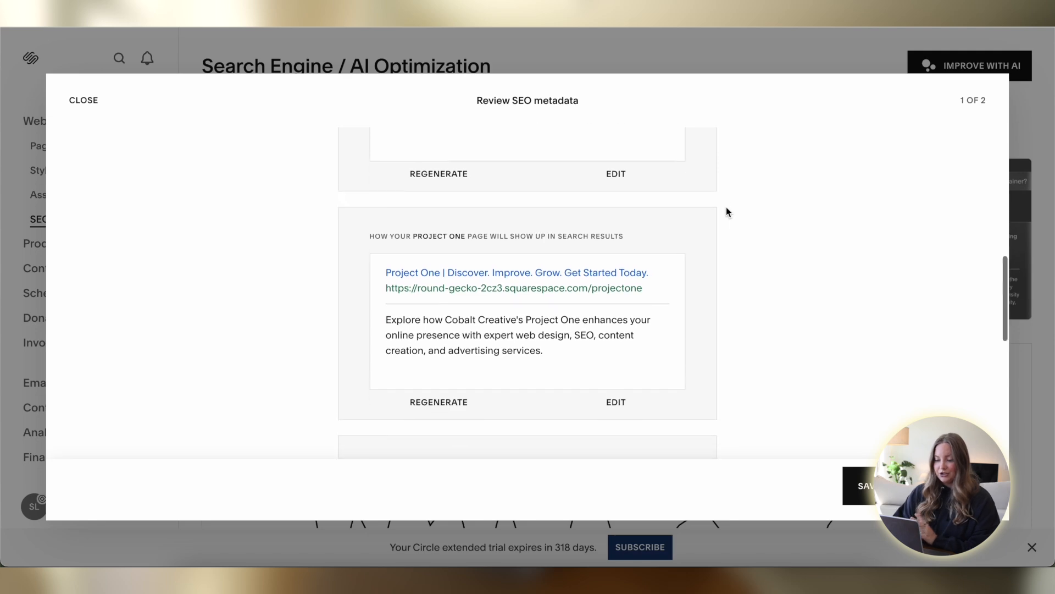
scroll(727, 212, "up", 10)
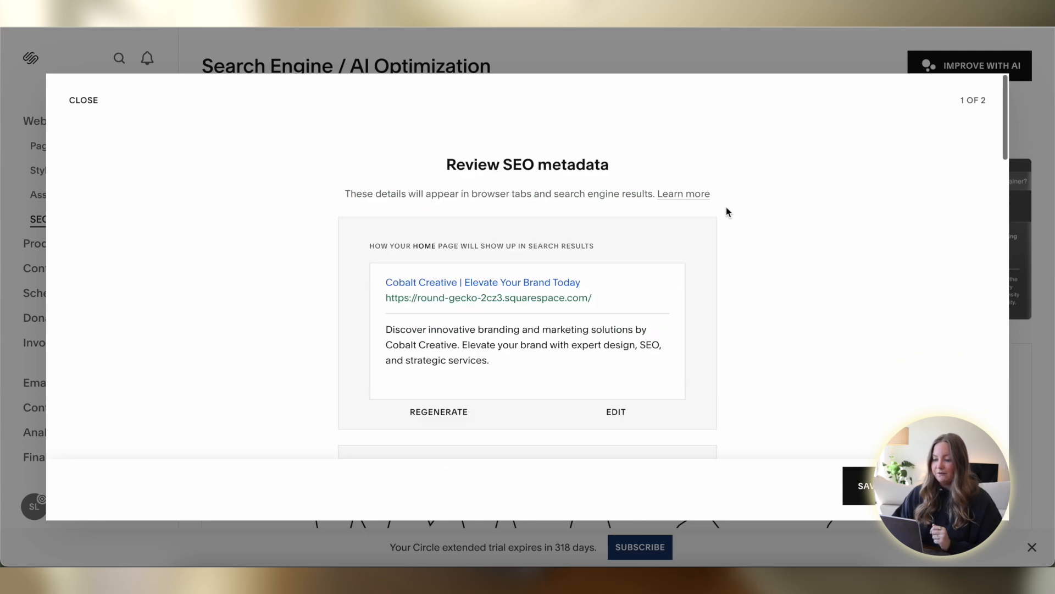
scroll(707, 295, "down", 2)
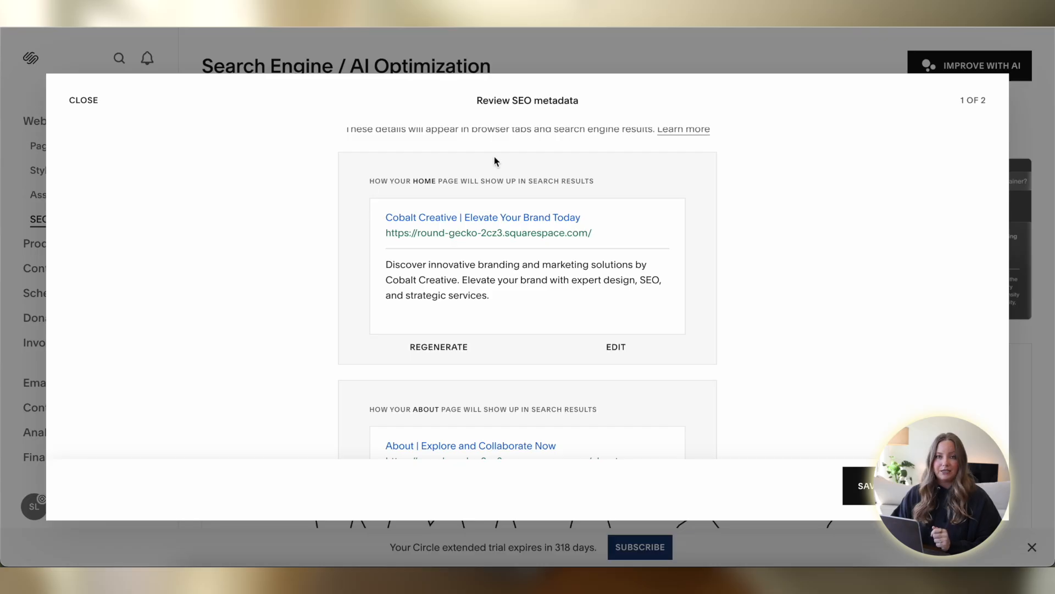
scroll(316, 229, "down", 5)
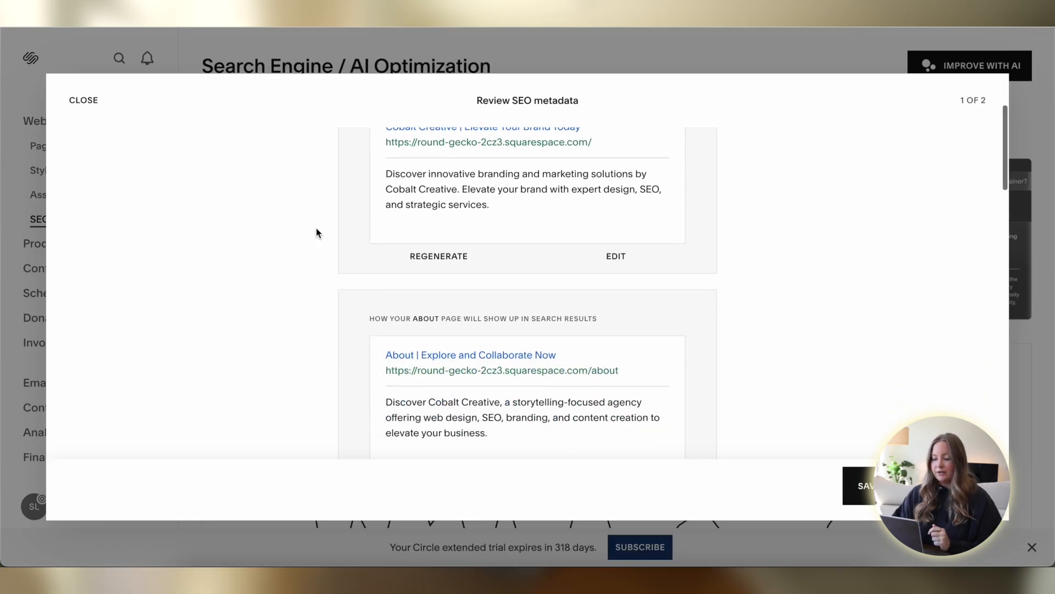
scroll(511, 250, "down", 1)
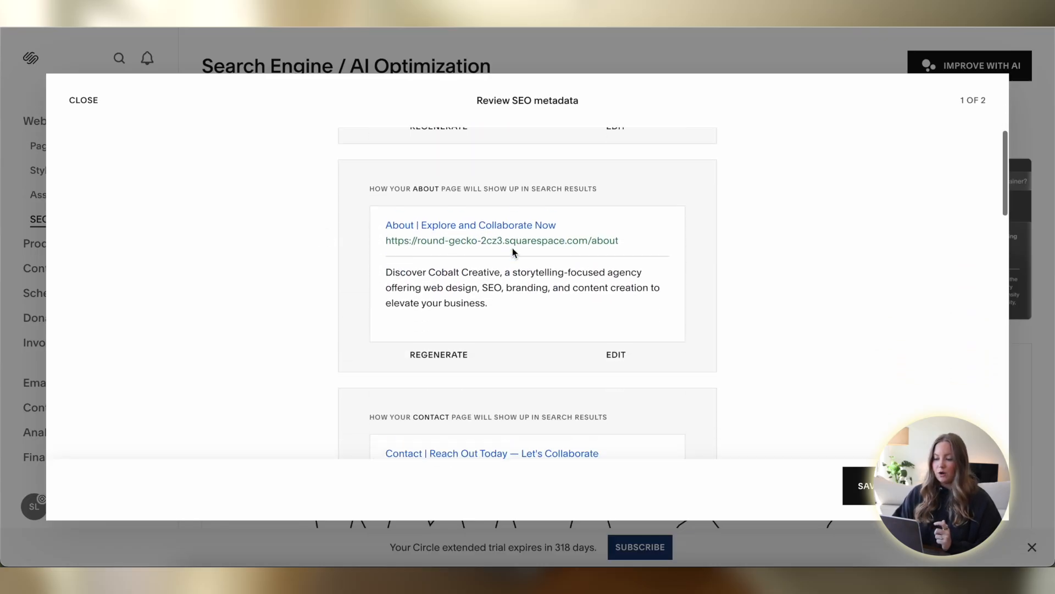
scroll(573, 252, "down", 6)
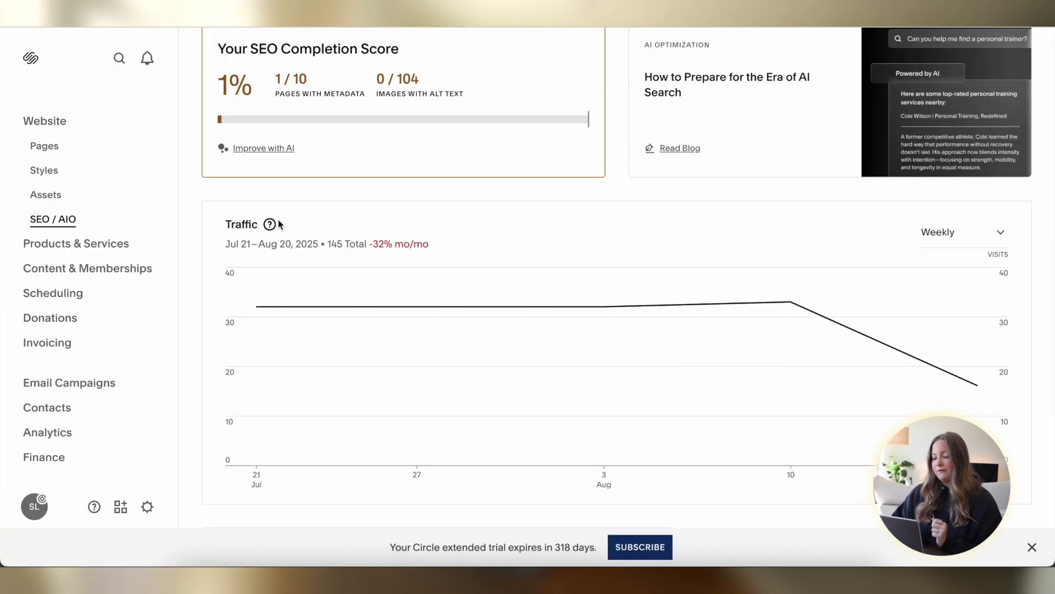
Examine the traffic chart, SEO / AIO journey checklist, optimization tools and Watch and Learn videos on the SEO overview
mouse_move(273, 283)
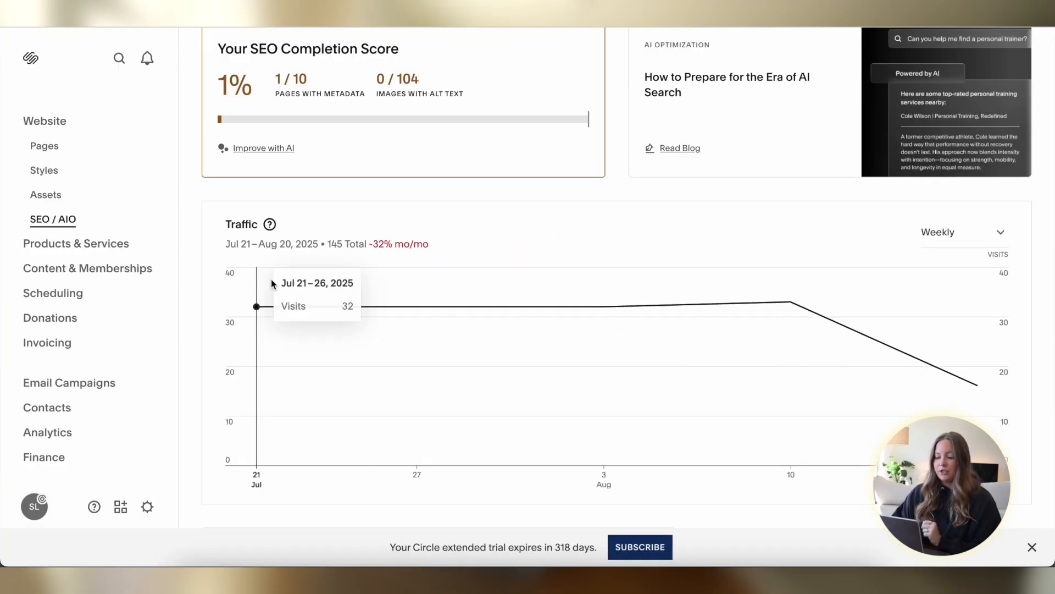
scroll(190, 187, "down", 7)
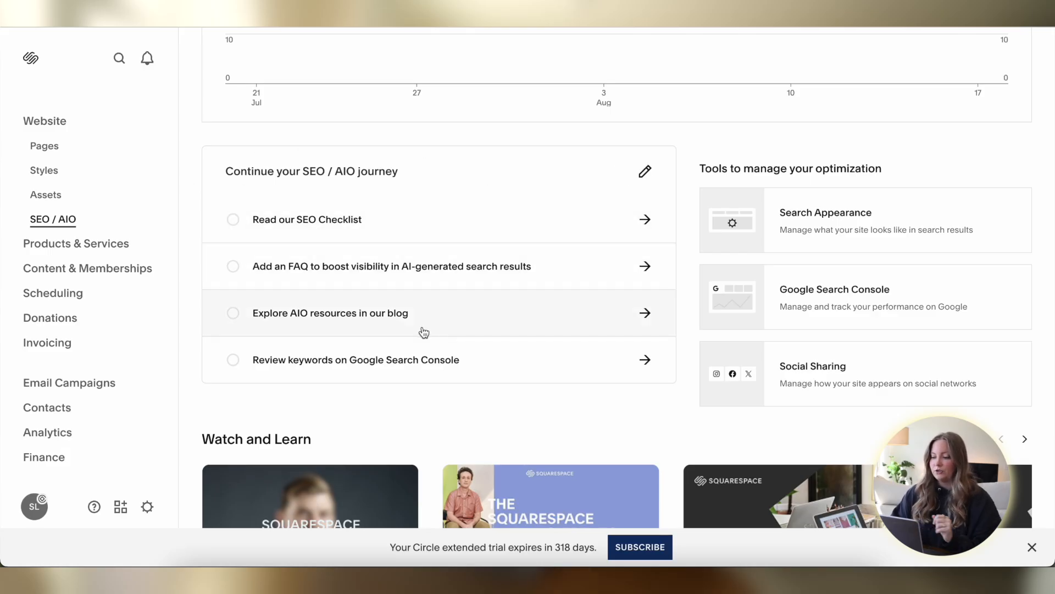
scroll(594, 240, "down", 1)
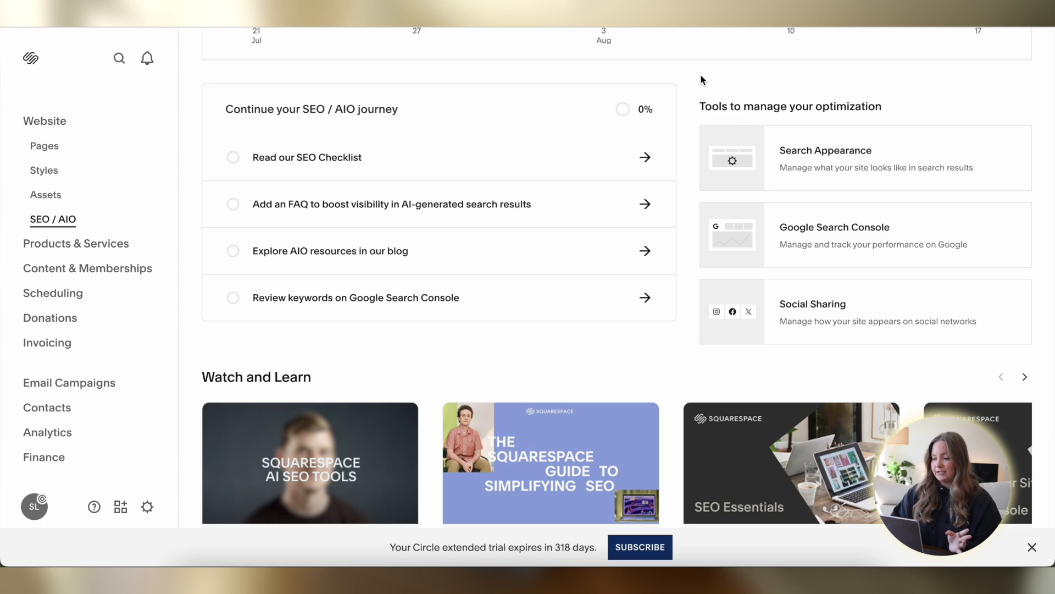
scroll(691, 113, "down", 1)
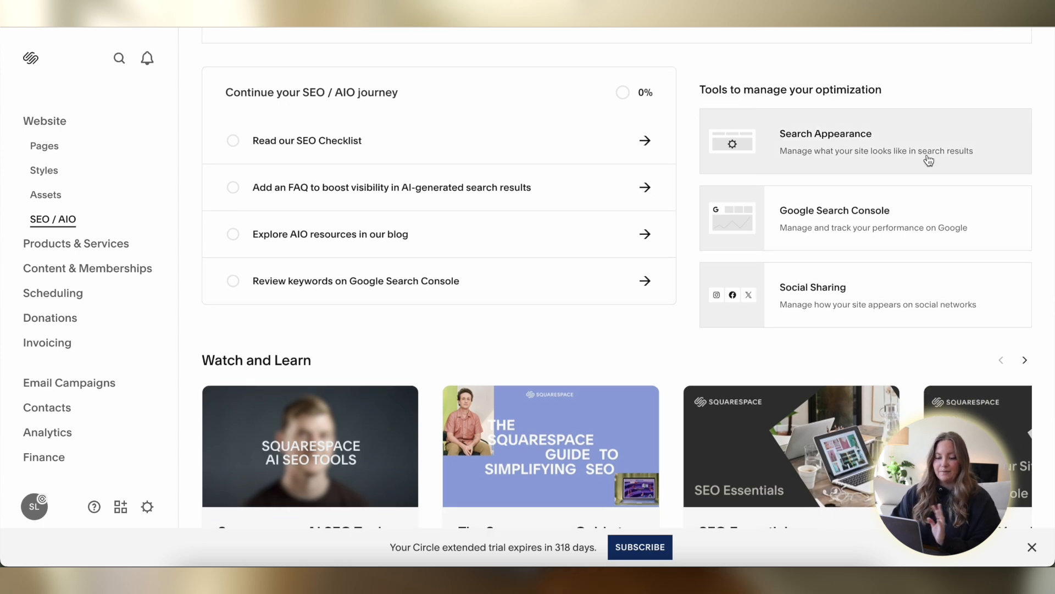
scroll(549, 297, "down", 1)
scroll(373, 286, "down", 2)
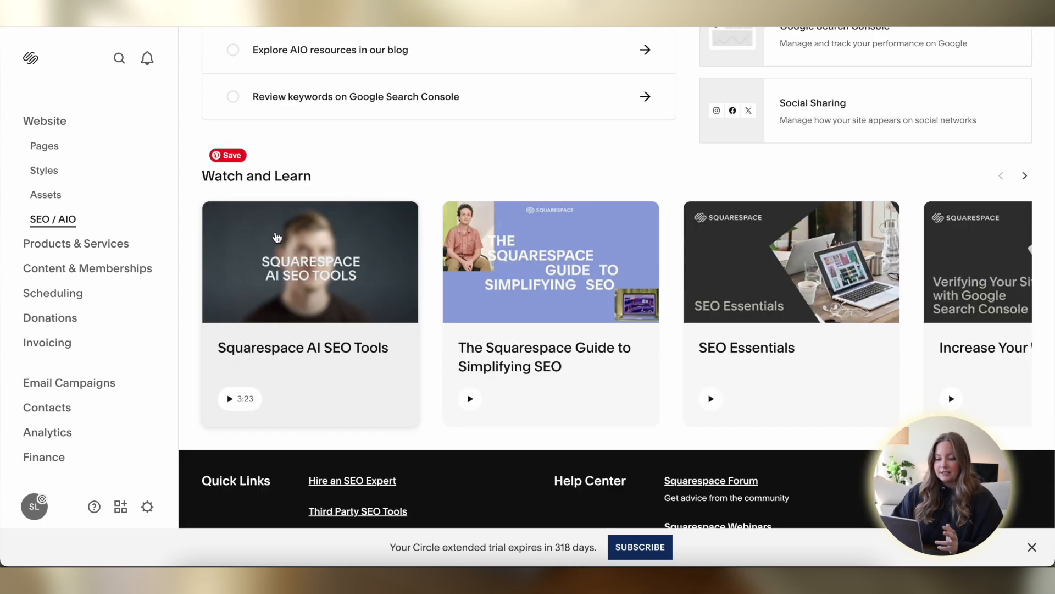
Open the Products area of Products & Services and look through the Services, Gift Cards and Downloads product types
left_click(107, 243)
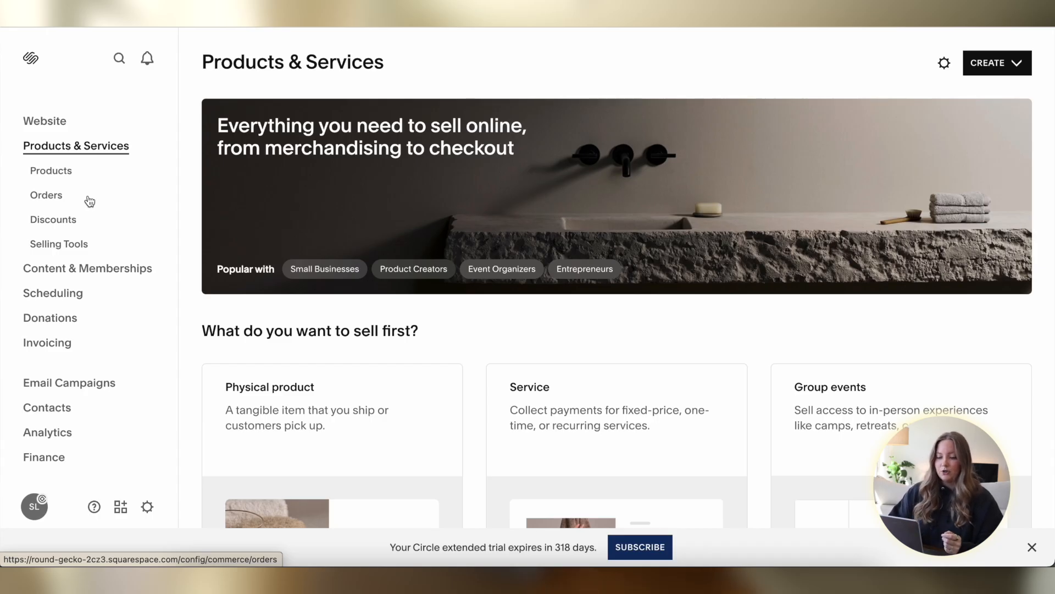
left_click(59, 173)
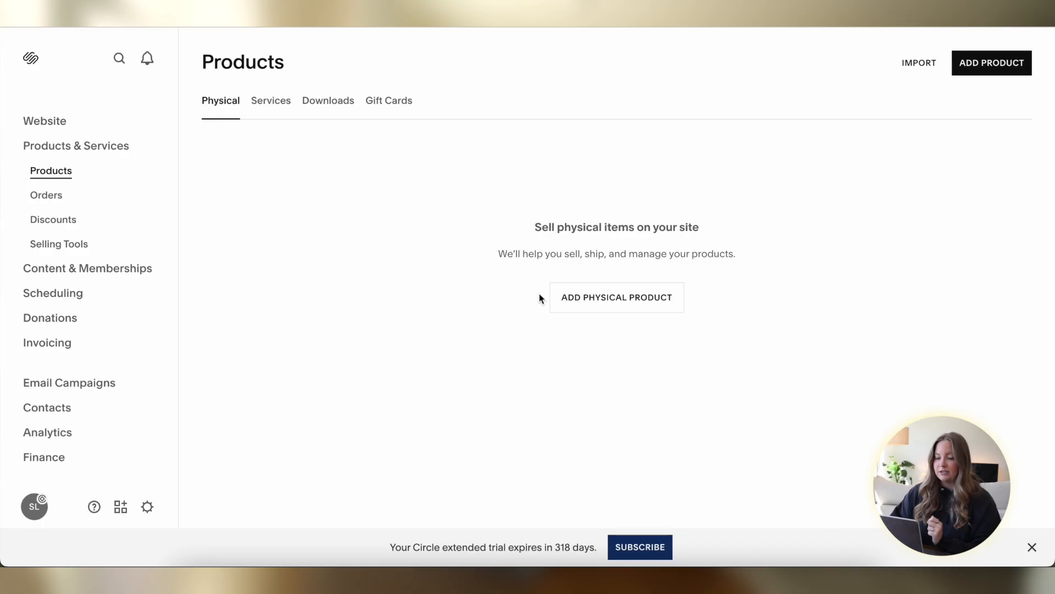
left_click(270, 108)
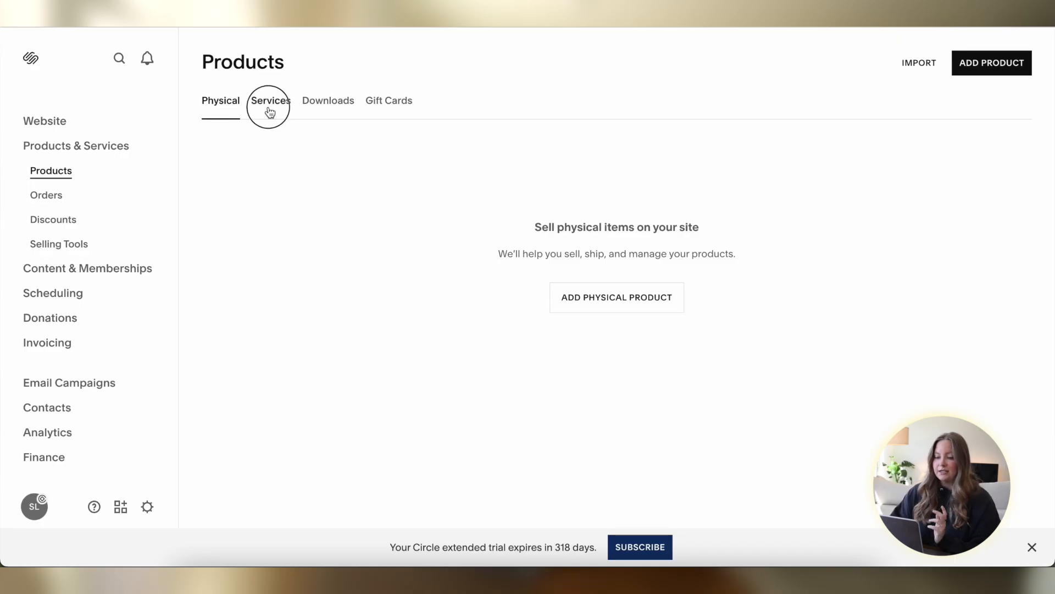
left_click(344, 104)
left_click(405, 105)
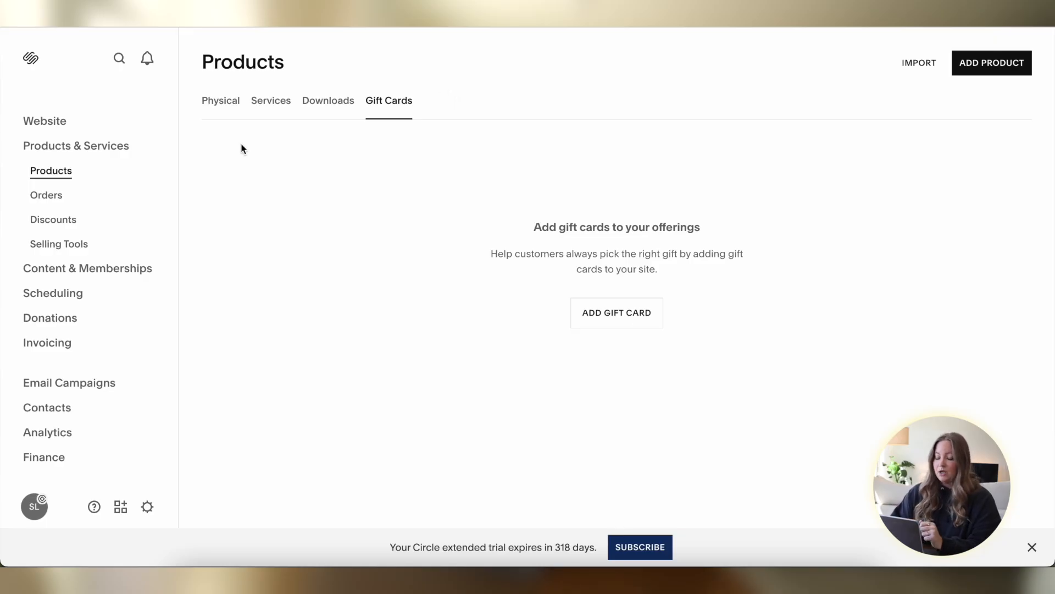
left_click(336, 107)
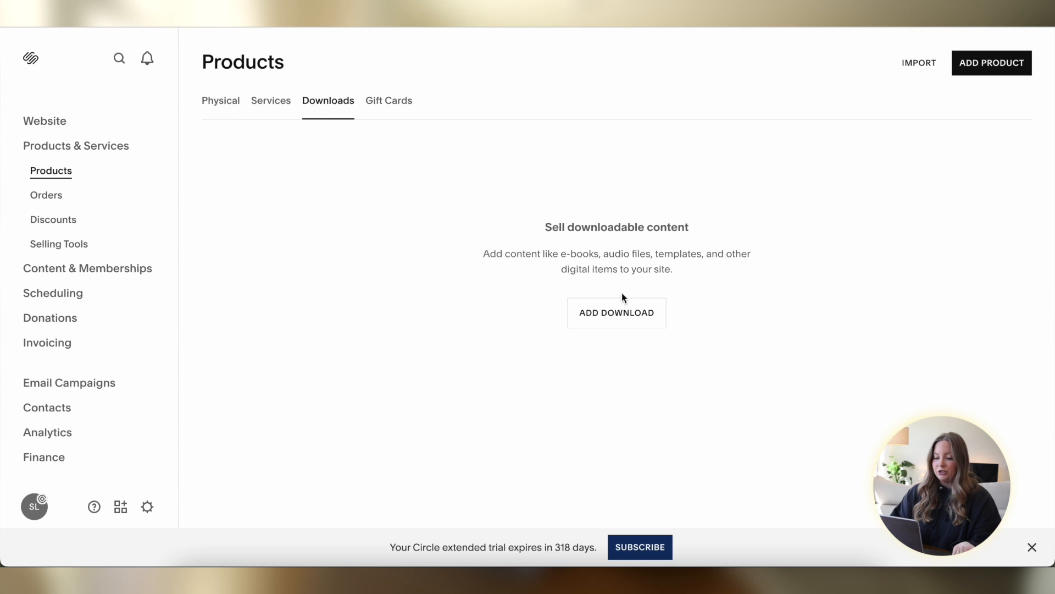
Open a new download product and examine its Details, Forms, Images, Inventory, Organization and Selling Tools settings
left_click(619, 316)
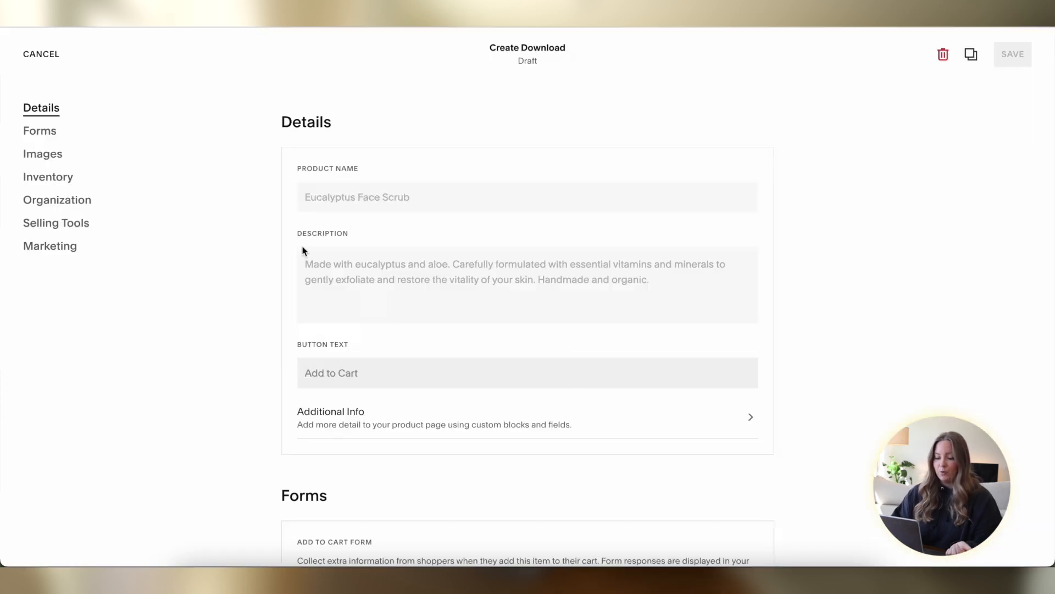
scroll(573, 384, "down", 3)
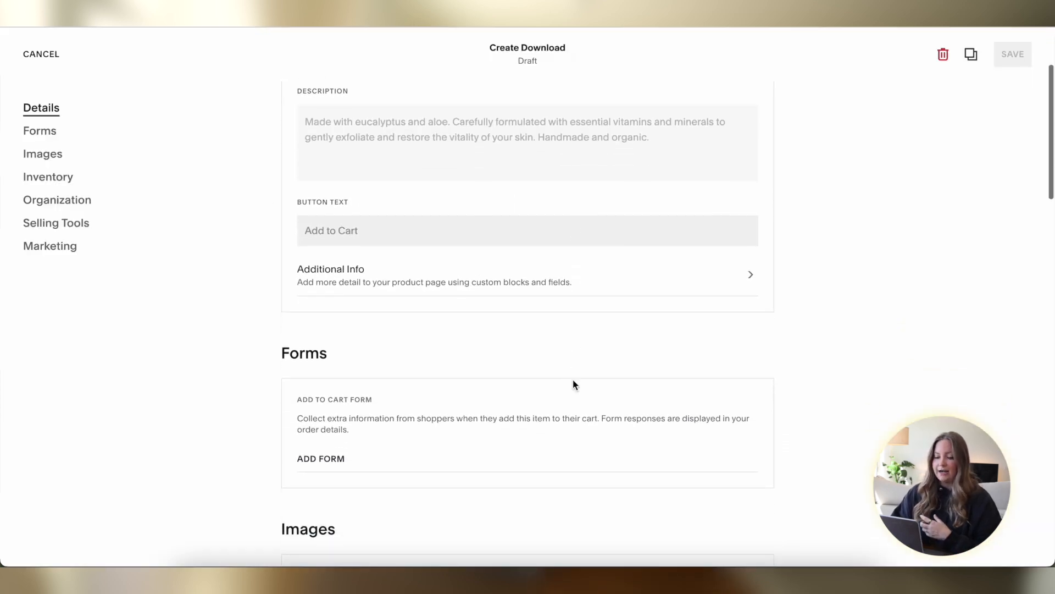
scroll(573, 379, "up", 3)
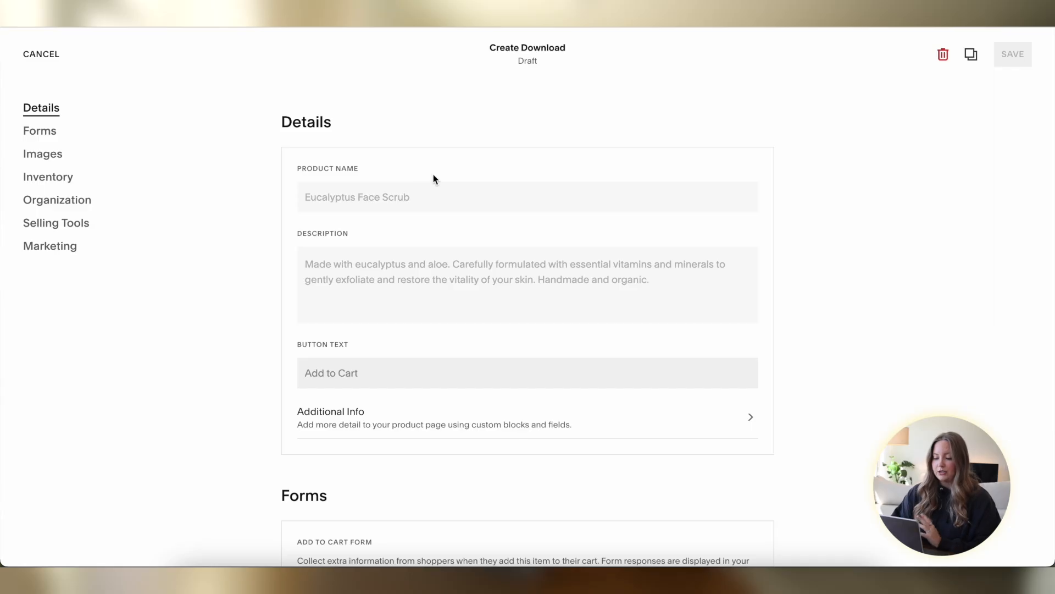
scroll(433, 174, "down", 12)
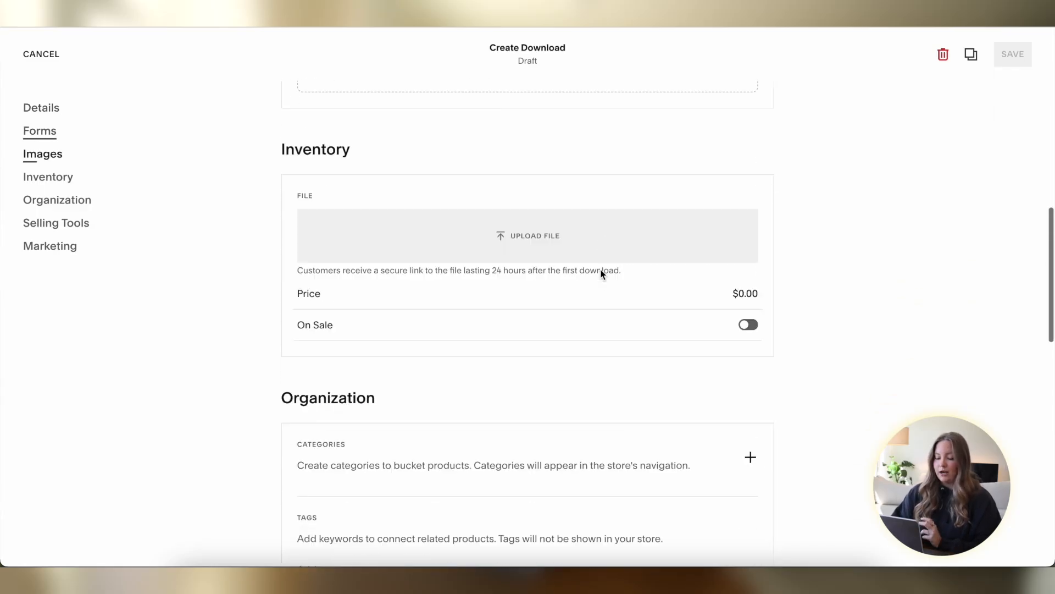
scroll(601, 275, "down", 8)
scroll(608, 250, "down", 5)
scroll(607, 252, "up", 15)
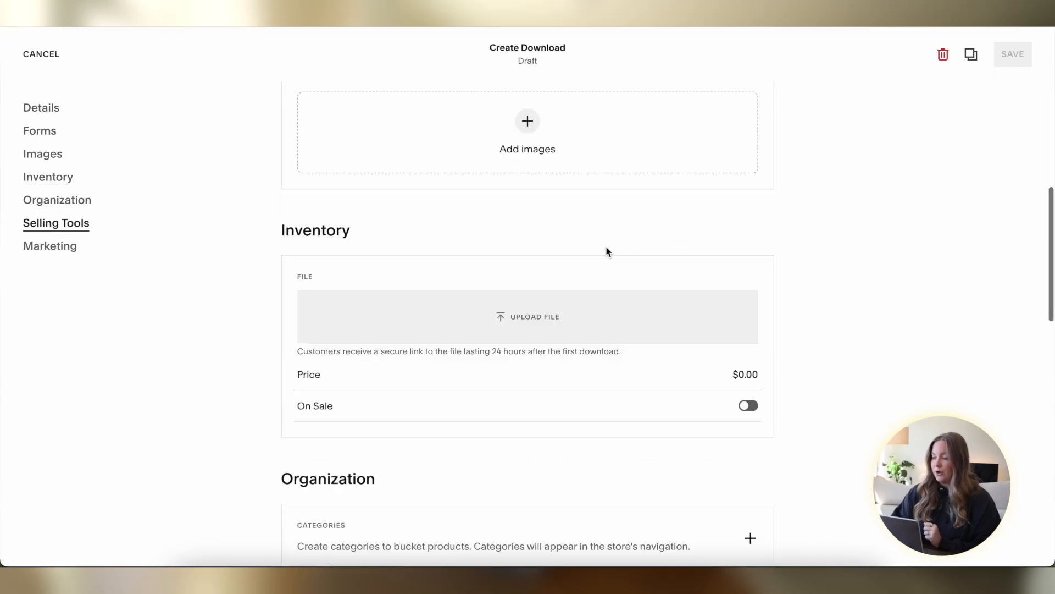
scroll(608, 250, "up", 7)
scroll(627, 263, "down", 5)
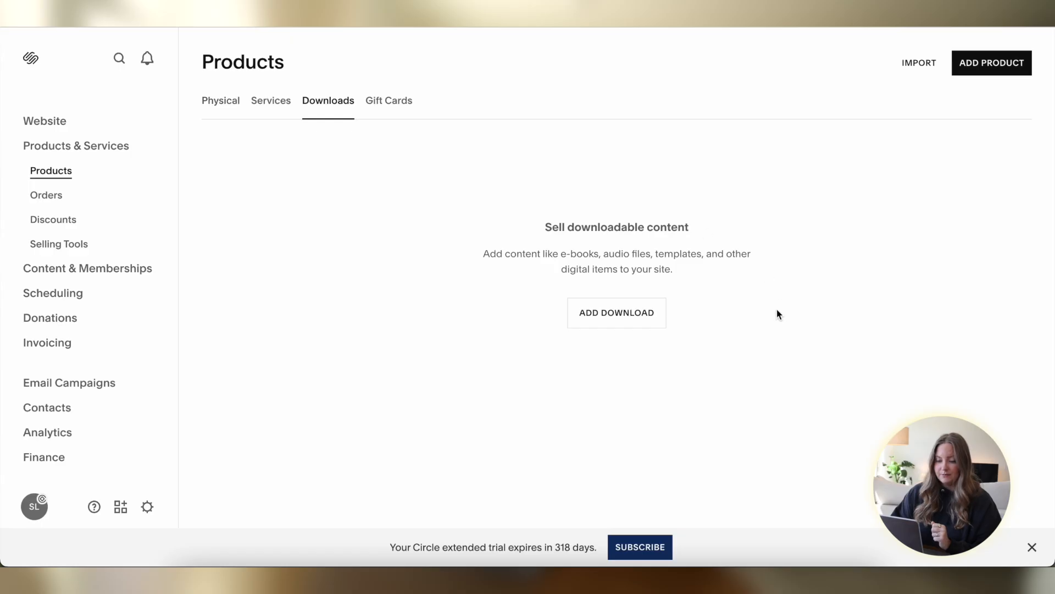
View the store's Orders and Discounts, and open the form for adding a discount
left_click(44, 198)
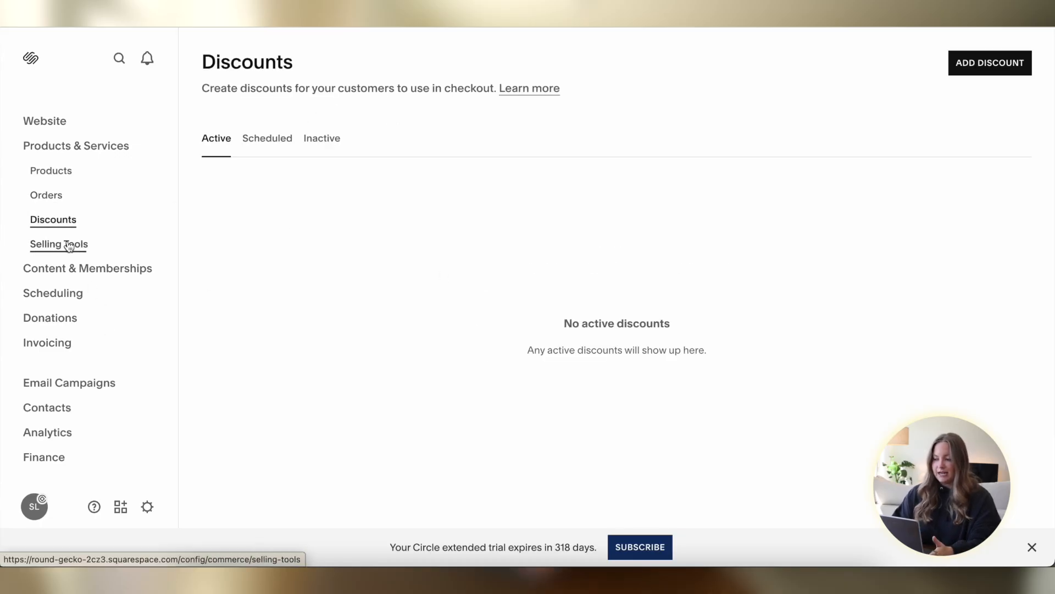
left_click(974, 72)
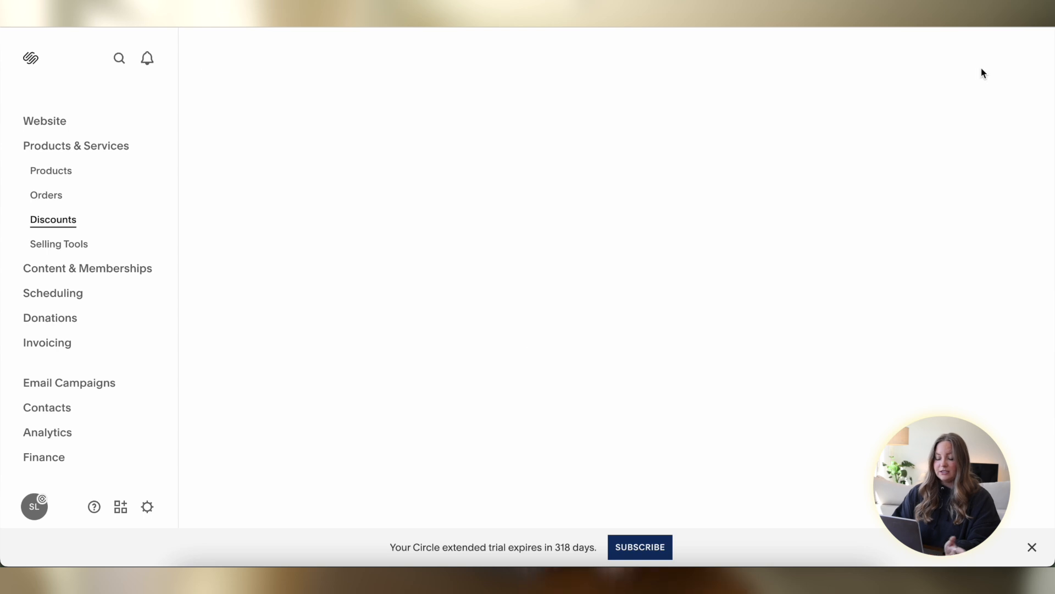
scroll(563, 262, "down", 1)
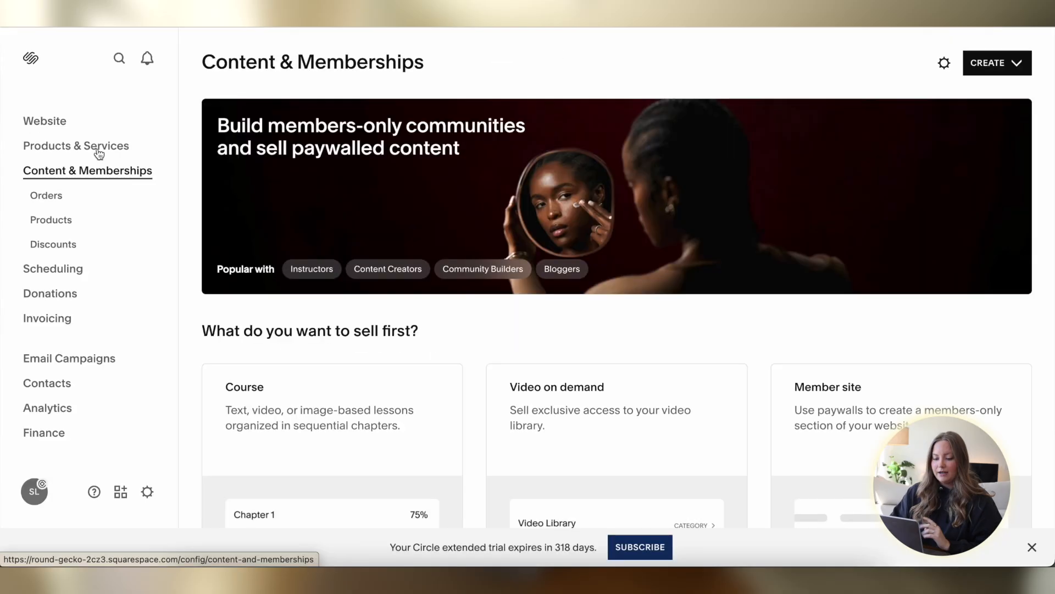
Examine the Content & Memberships overview and its Course, Video on demand, Member site and Blog selling options
left_click(97, 147)
left_click(37, 267)
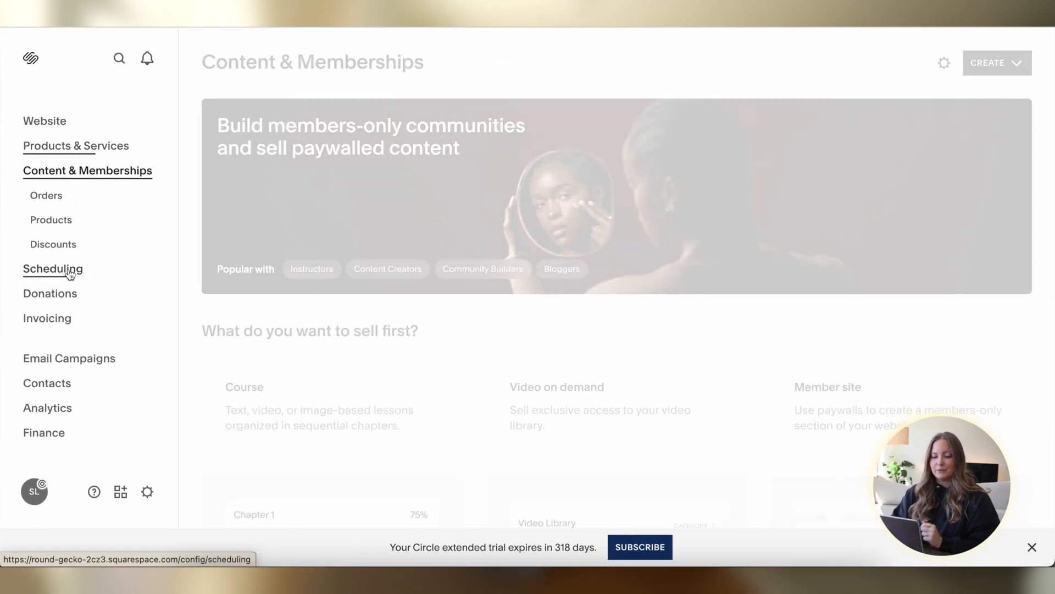
scroll(193, 193, "down", 5)
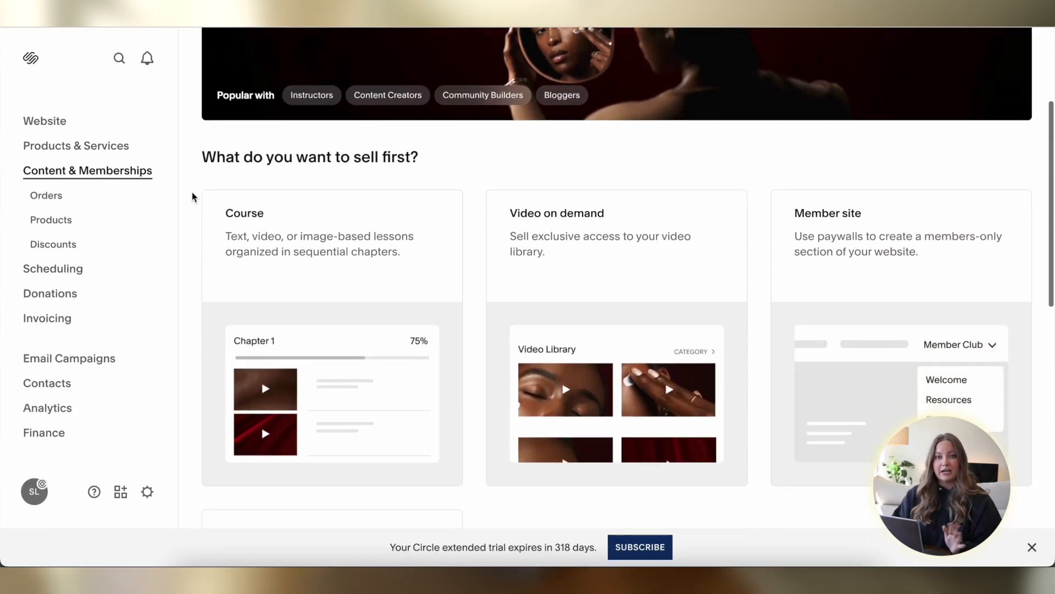
scroll(192, 196, "down", 1)
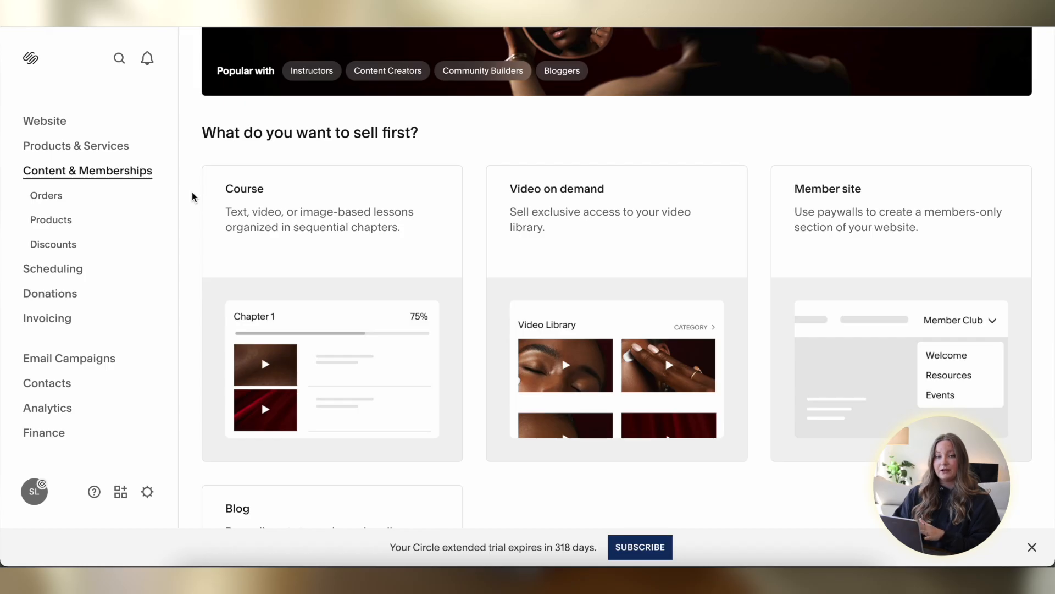
scroll(192, 196, "up", 4)
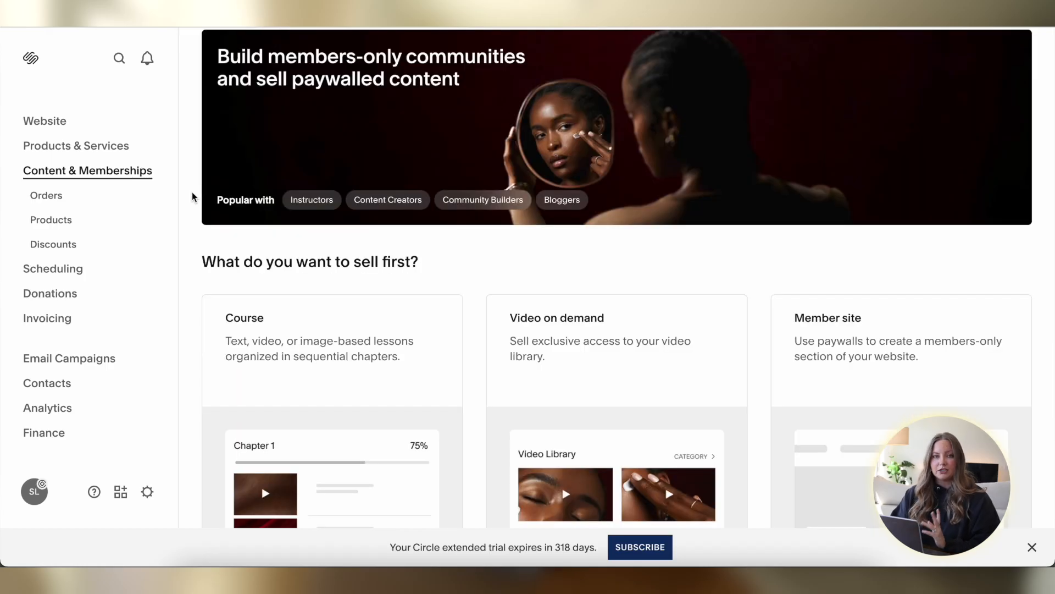
scroll(193, 196, "up", 1)
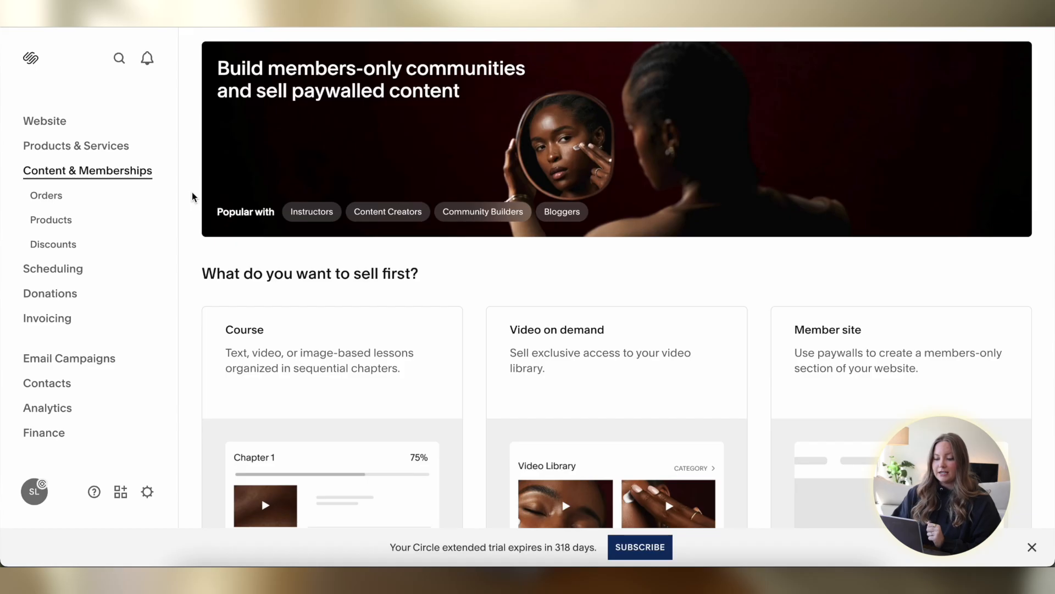
scroll(203, 271, "down", 4)
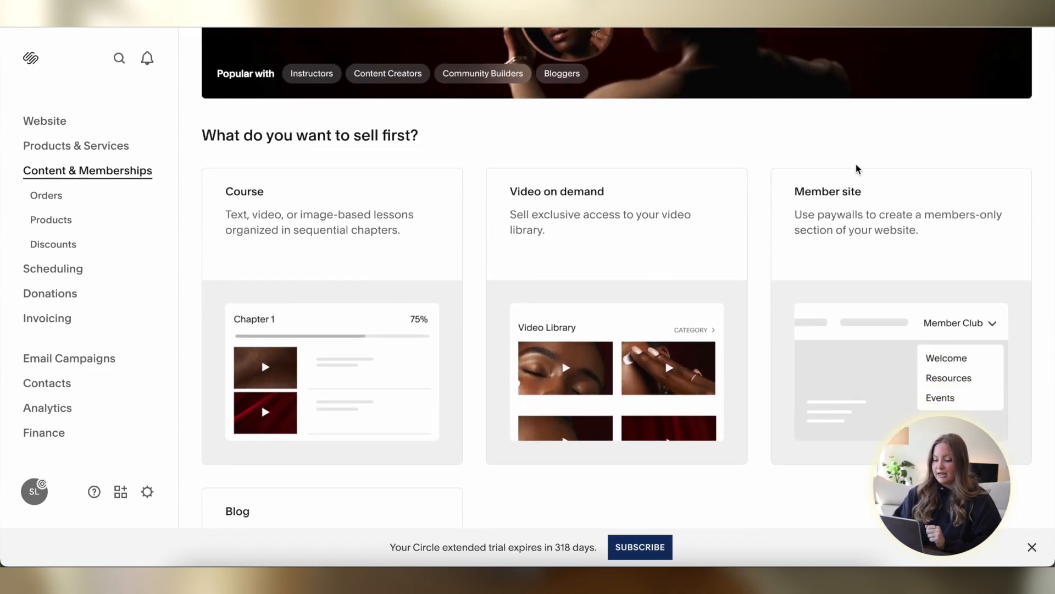
scroll(365, 363, "down", 4)
scroll(506, 323, "up", 4)
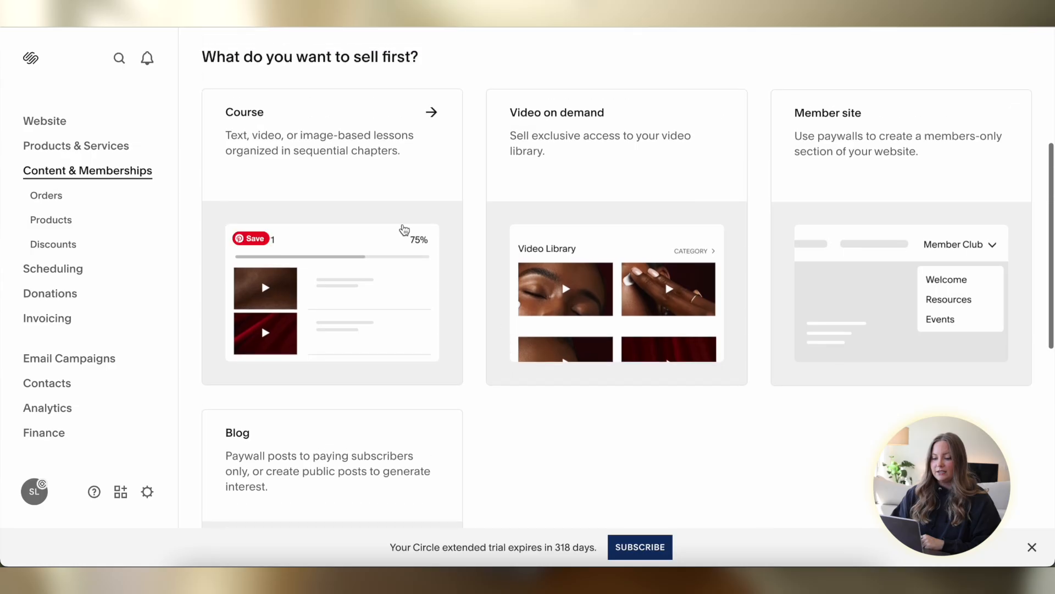
Start a new course from the Content & Memberships overview and title it Studio La Terre
left_click(330, 138)
left_click(296, 209)
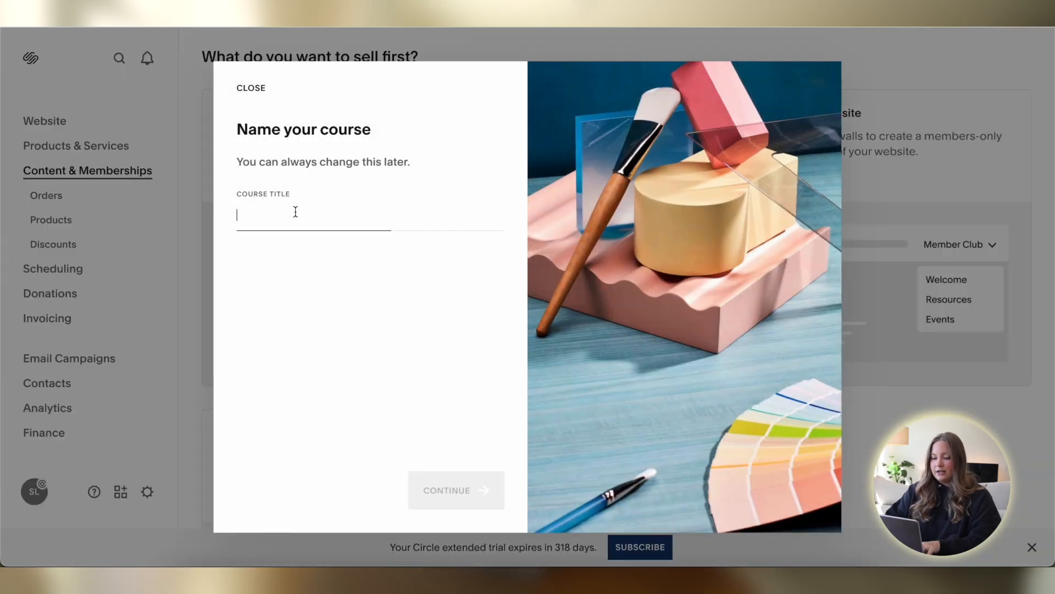
type("Studio La Terre")
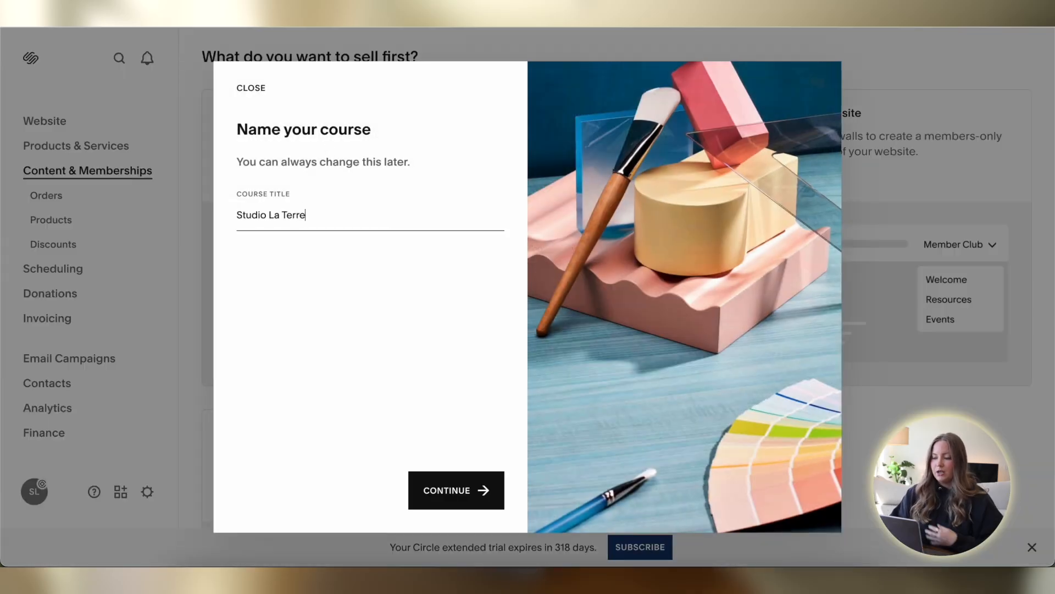
left_click(441, 497)
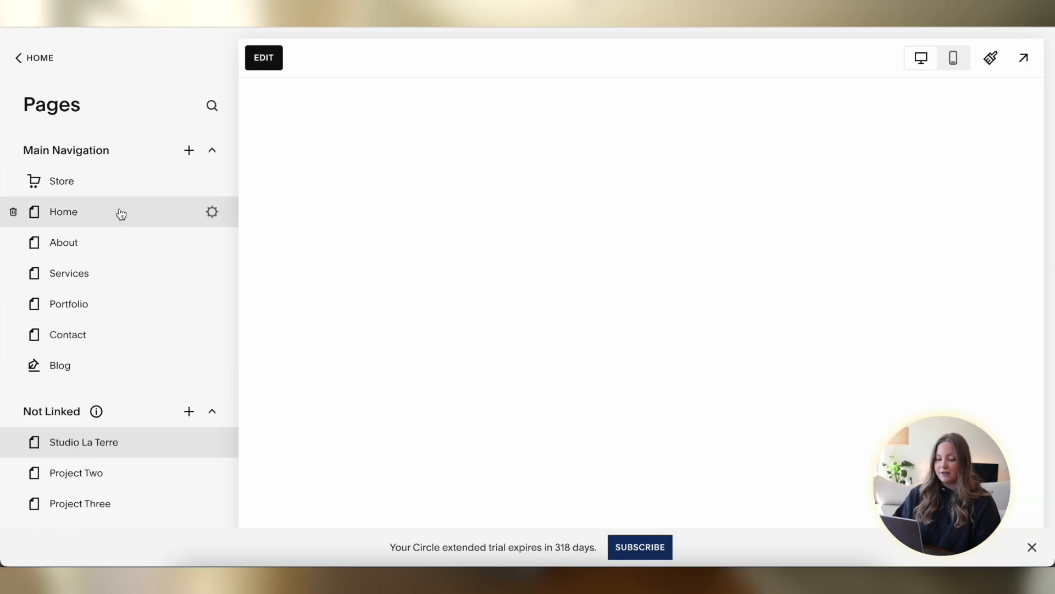
Open the new Studio La Terre course and examine its overview page and the chapters and lessons in its course content
left_click(113, 441)
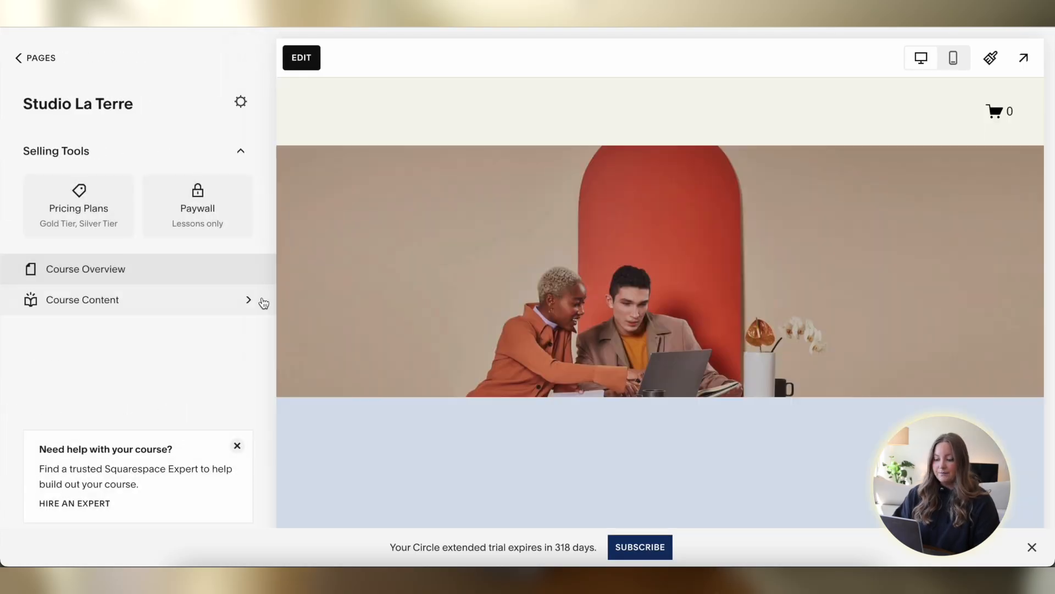
scroll(410, 238, "down", 3)
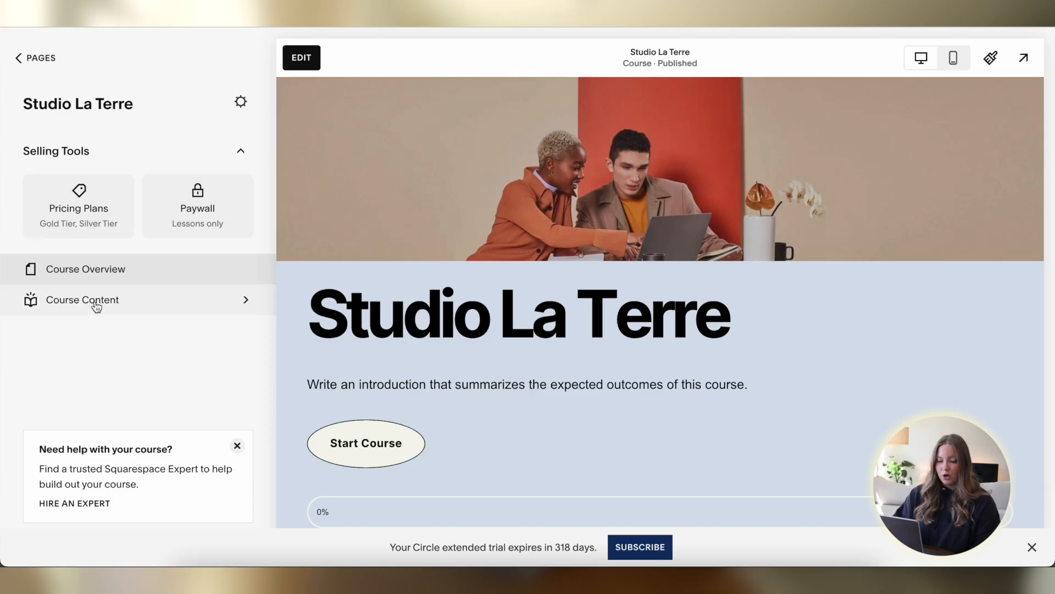
left_click(73, 302)
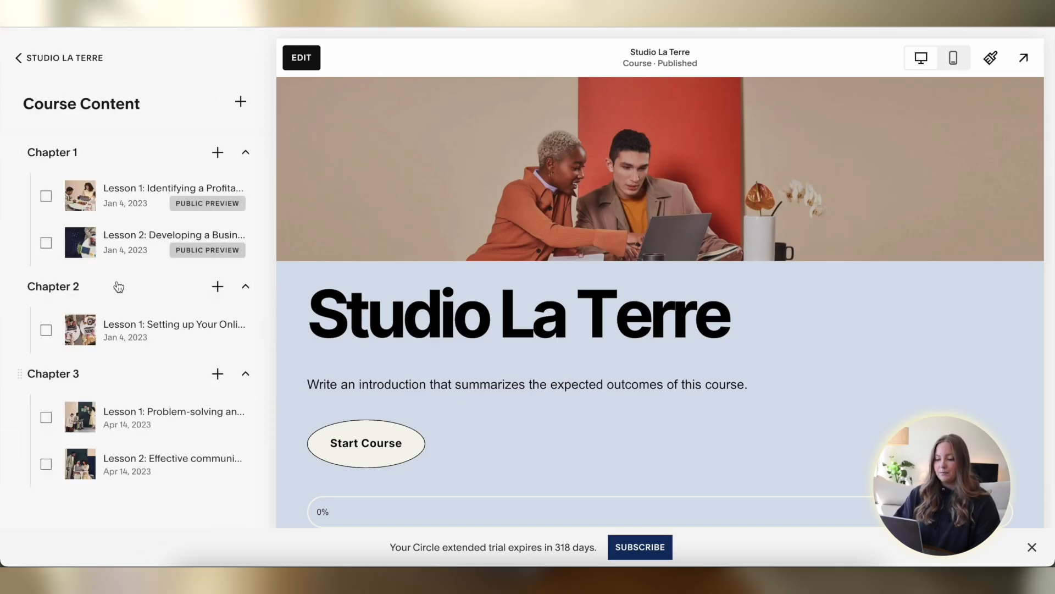
scroll(545, 266, "down", 3)
scroll(545, 266, "down", 20)
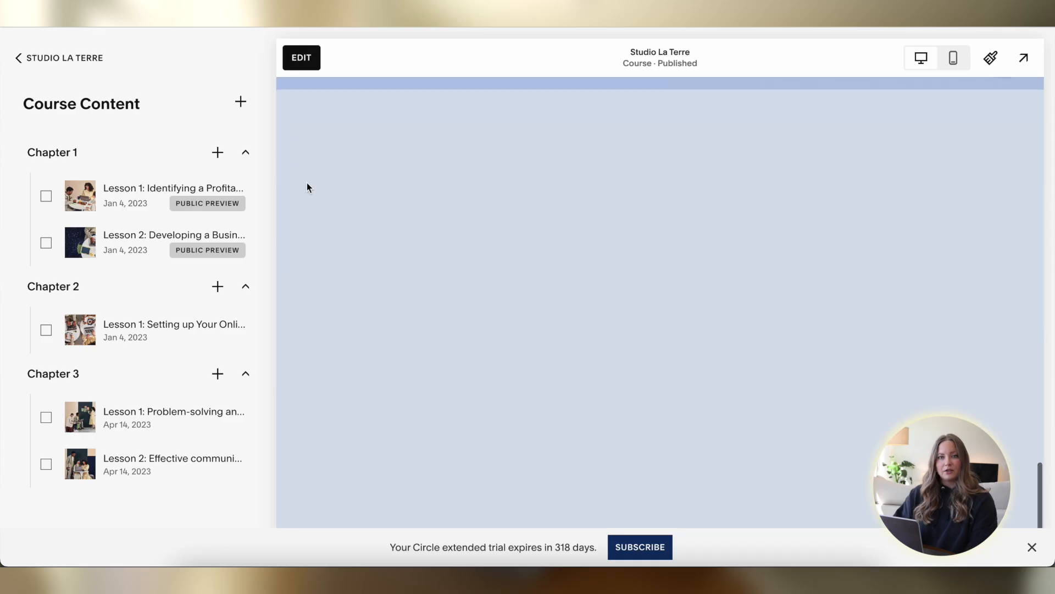
Return from the course content to the site's page list and select the paywalled Studio La Terre course
left_click(46, 59)
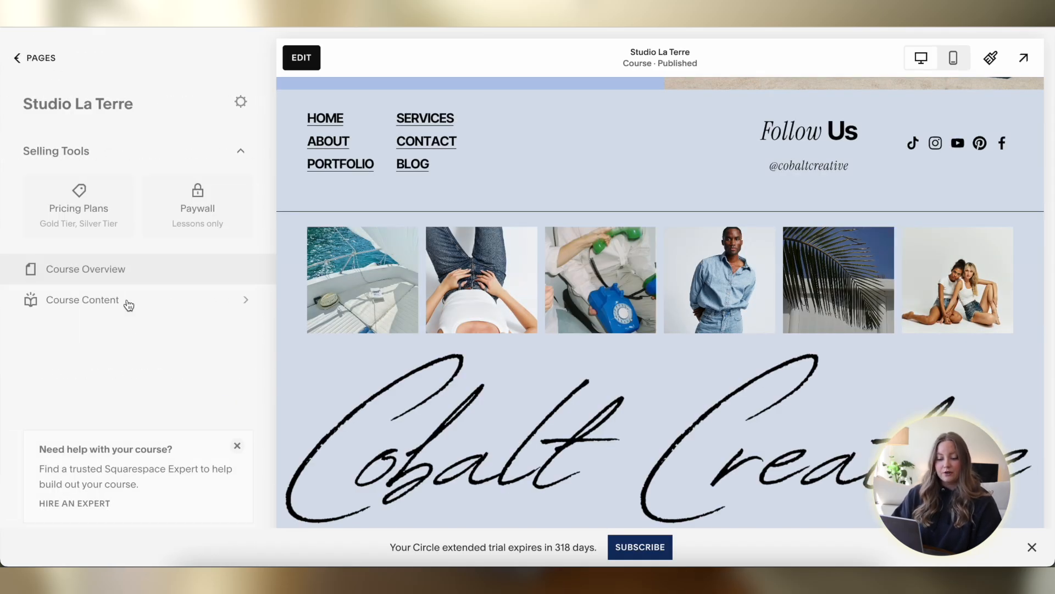
left_click(28, 56)
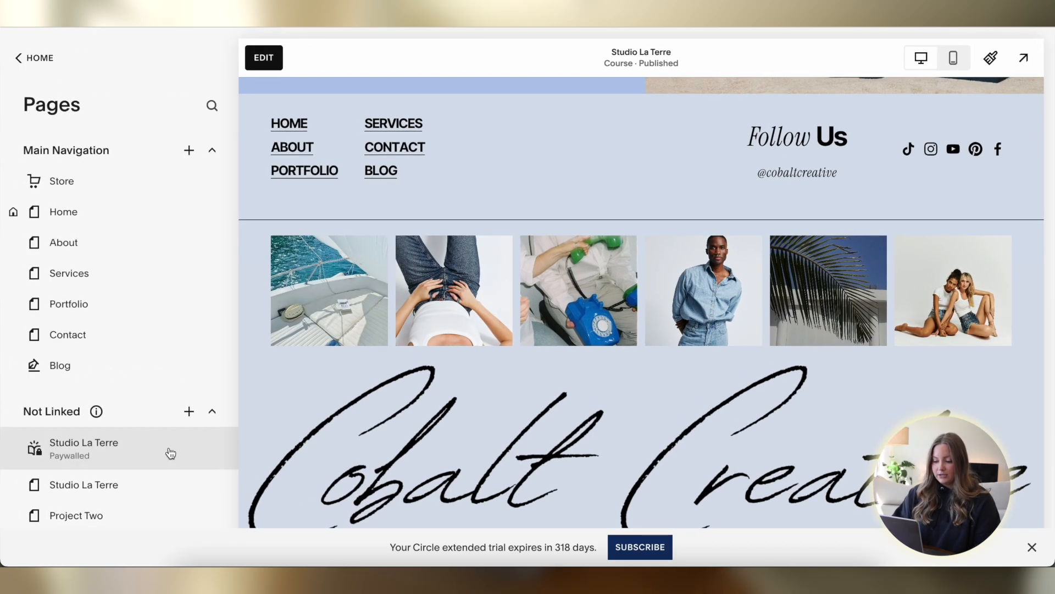
left_click(188, 446)
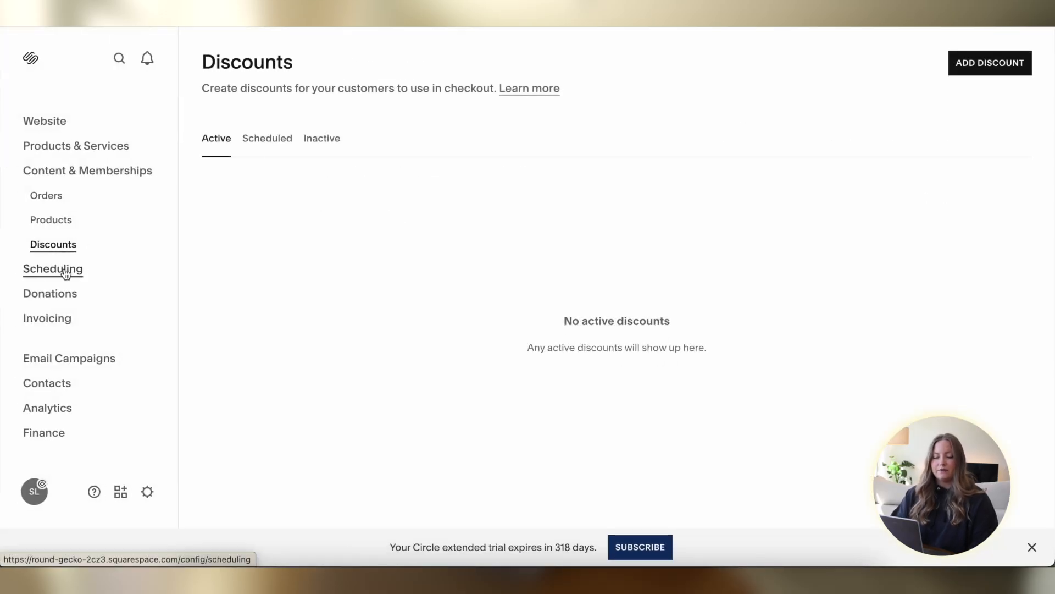
Open Acuity Scheduling from the site dashboard, view its Appointment Types, and leave that page
left_click(65, 271)
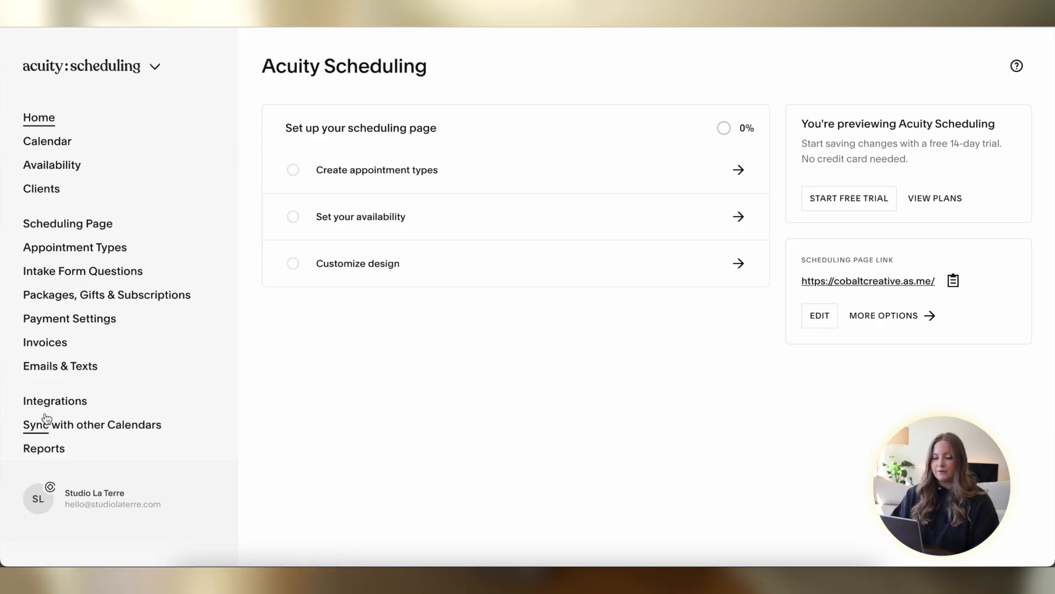
left_click(79, 248)
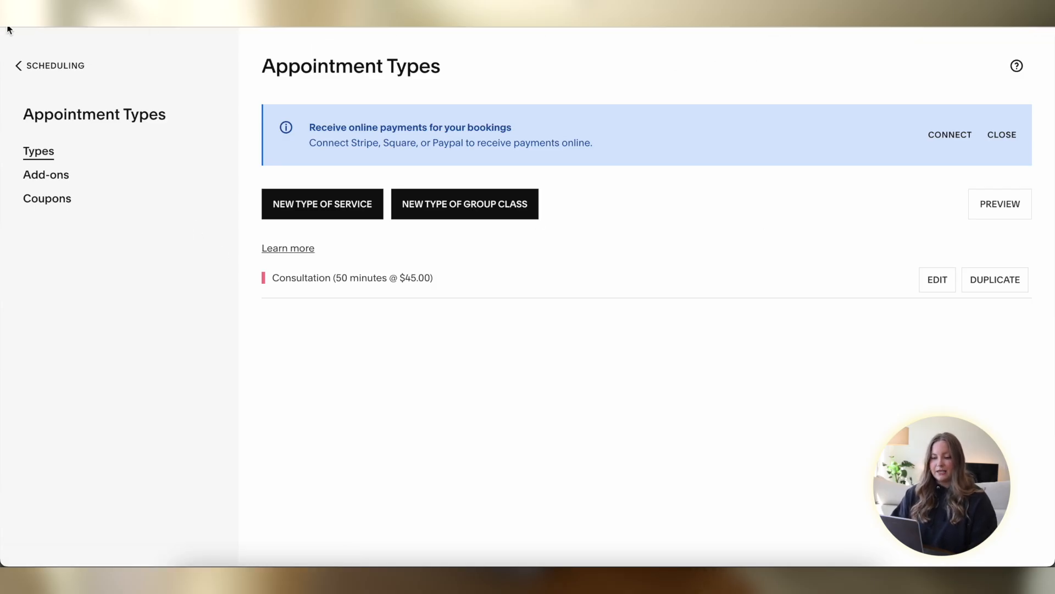
left_click(30, 68)
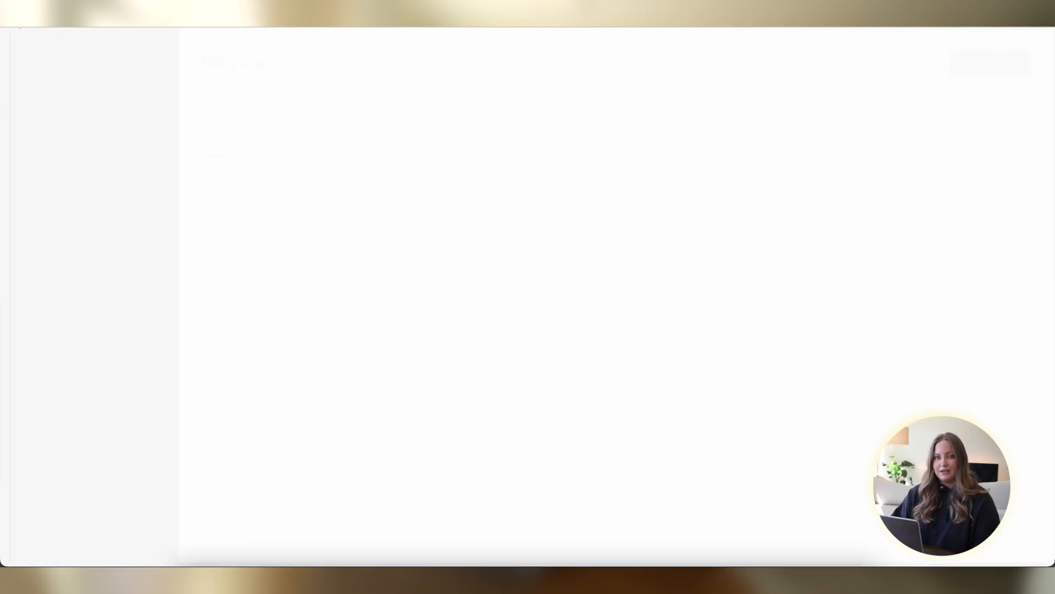
View the Donations overview and examine the document types offered in Invoicing, such as invoices, contracts, proposals and estimates
left_click(61, 293)
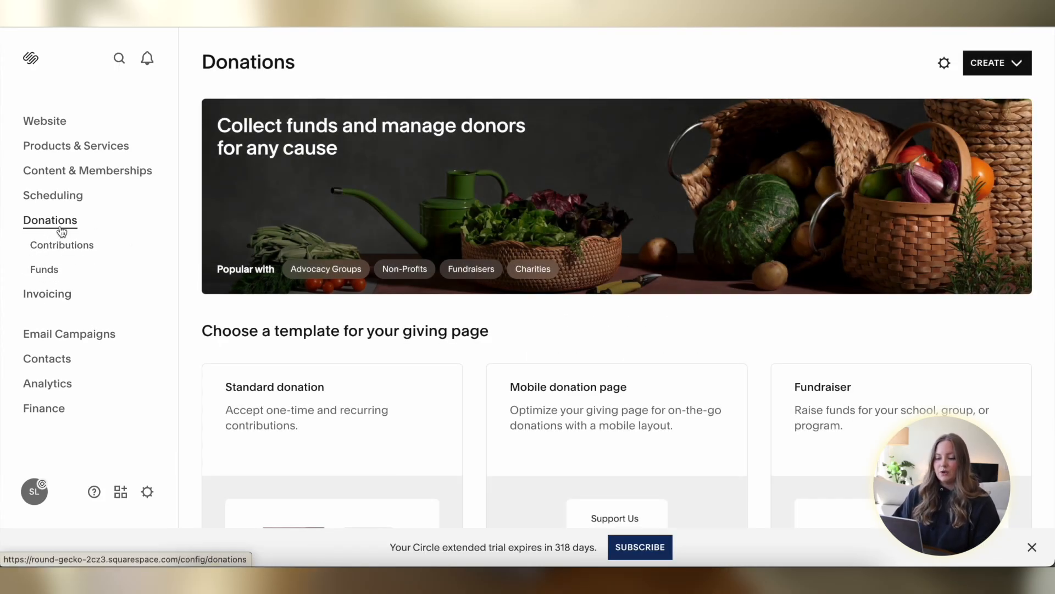
left_click(48, 295)
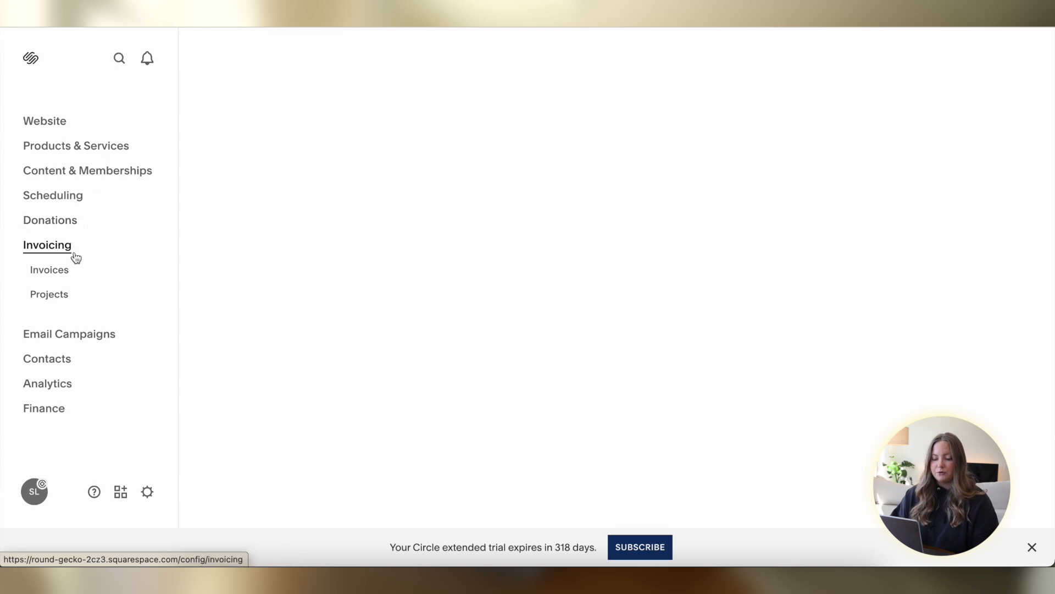
scroll(189, 208, "down", 3)
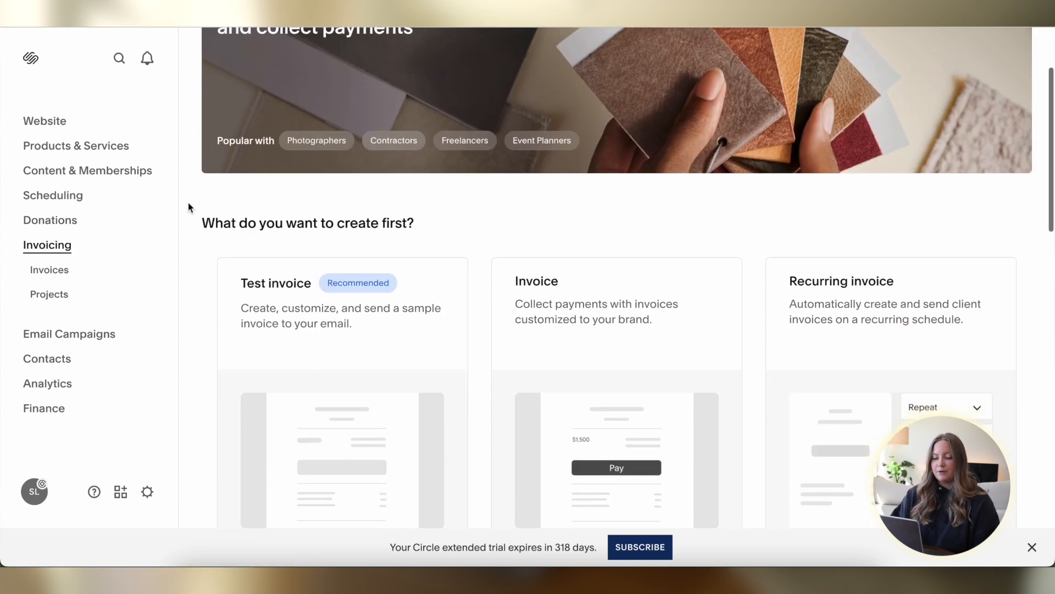
scroll(189, 207, "down", 4)
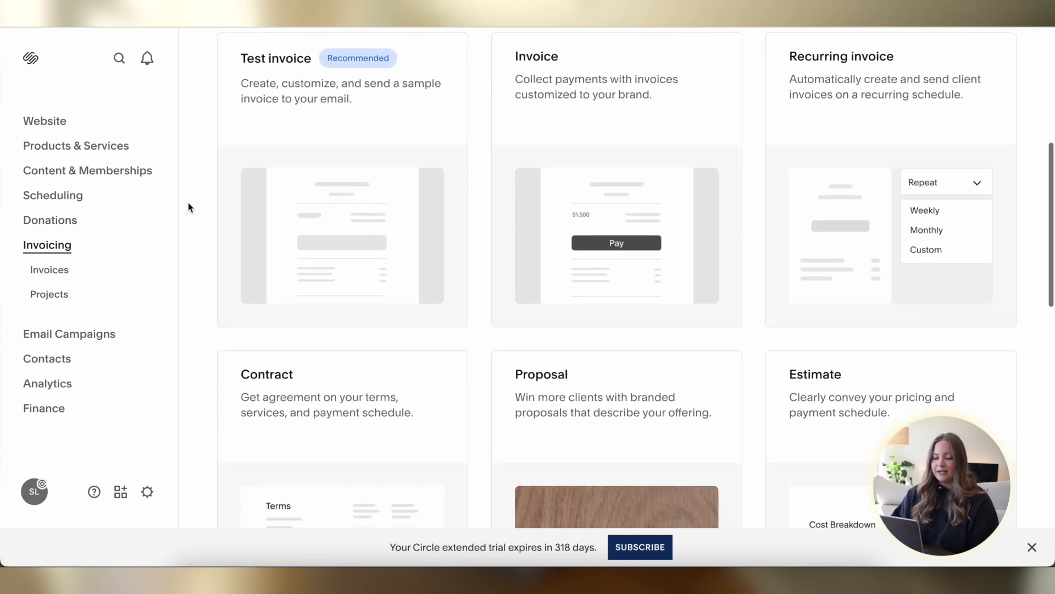
scroll(188, 211, "up", 1)
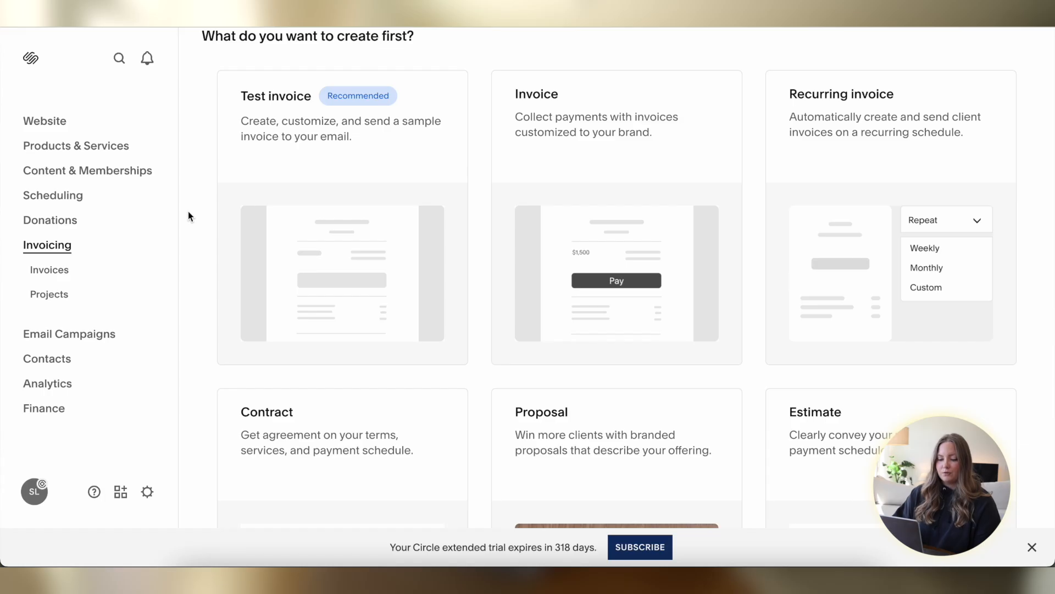
Examine the Email Campaigns overview, including its Promotion, Newsletter and Discount emails and the Welcome, Form Submission and Thank You automations
left_click(65, 343)
scroll(189, 306, "down", 2)
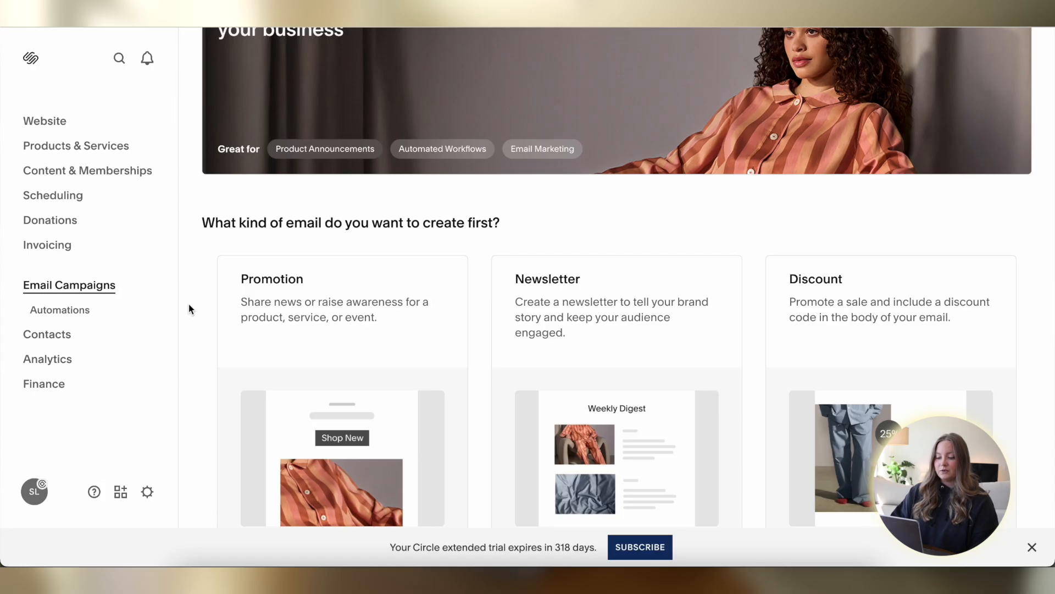
scroll(189, 306, "down", 3)
scroll(189, 306, "down", 5)
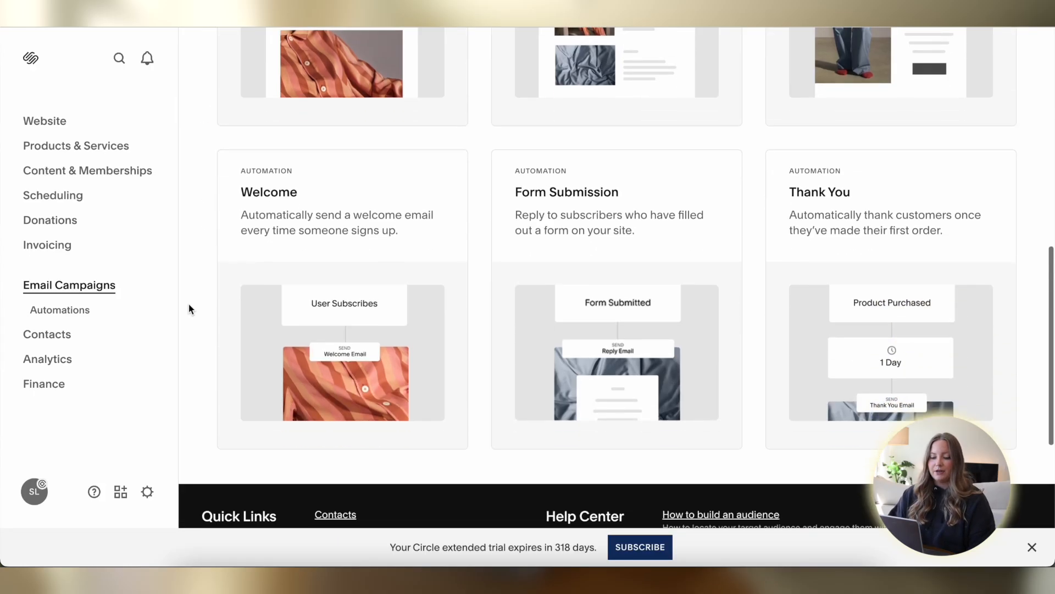
scroll(189, 305, "down", 1)
scroll(189, 305, "up", 1)
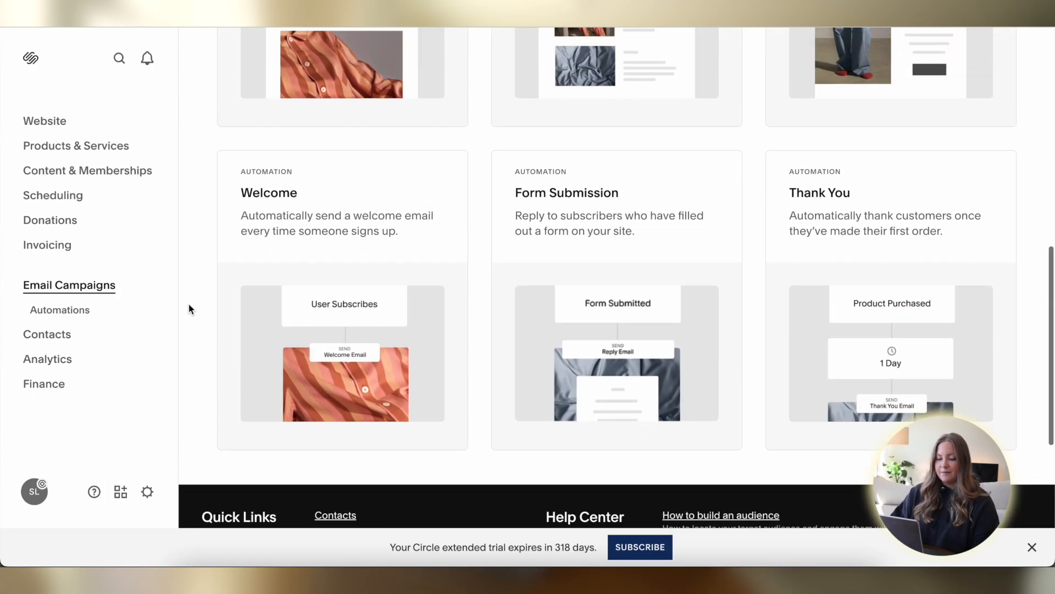
View the Contacts area and the Traffic analytics, including the Traffic Sources report for the last 30 days
left_click(46, 335)
left_click(47, 359)
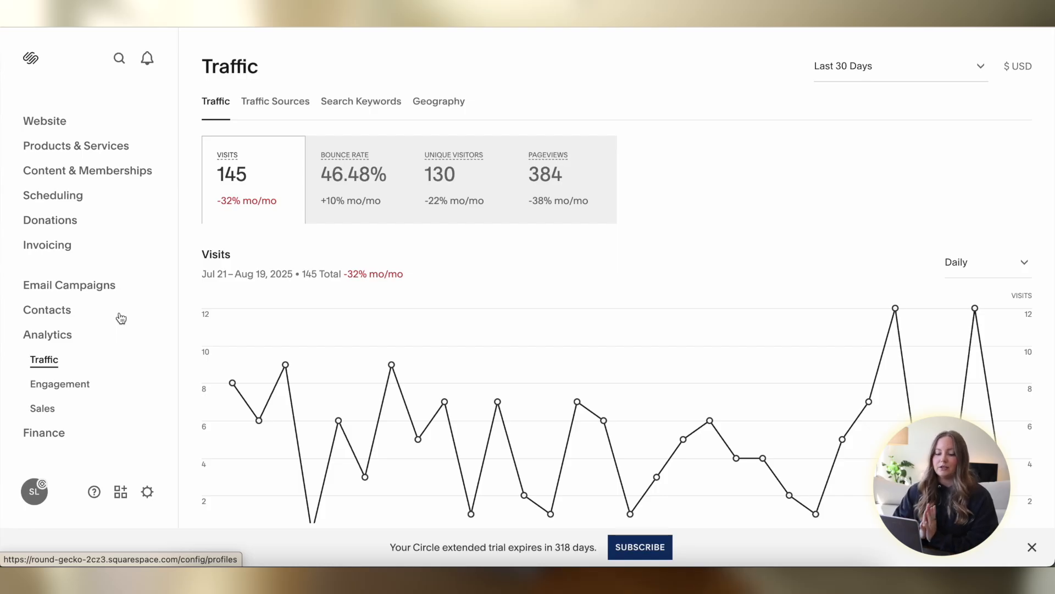
left_click(252, 102)
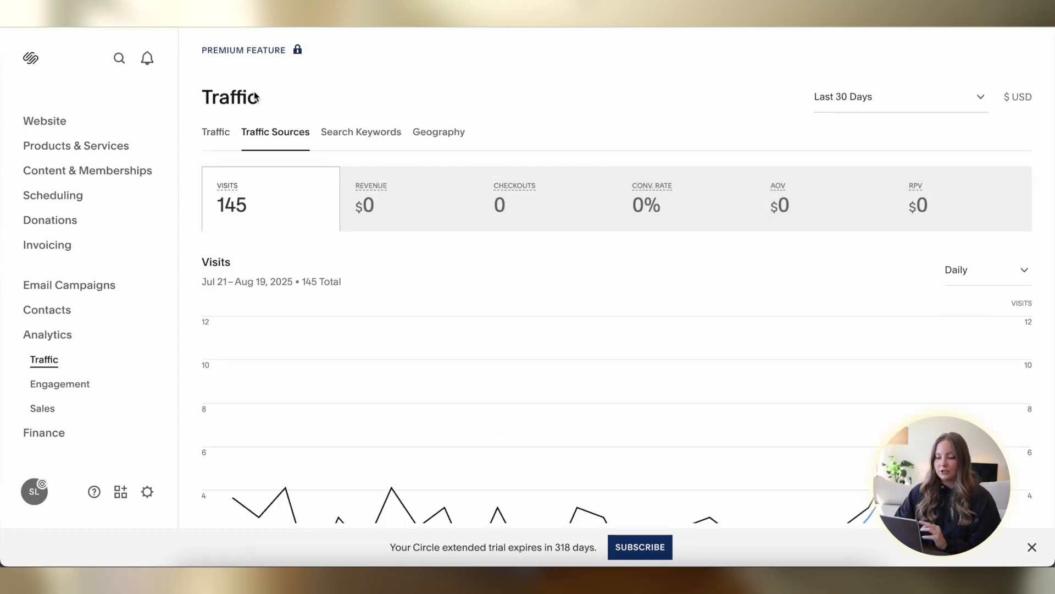
Review the Search Keywords, Geography and Traffic analytics reports and the Finance overview
left_click(361, 135)
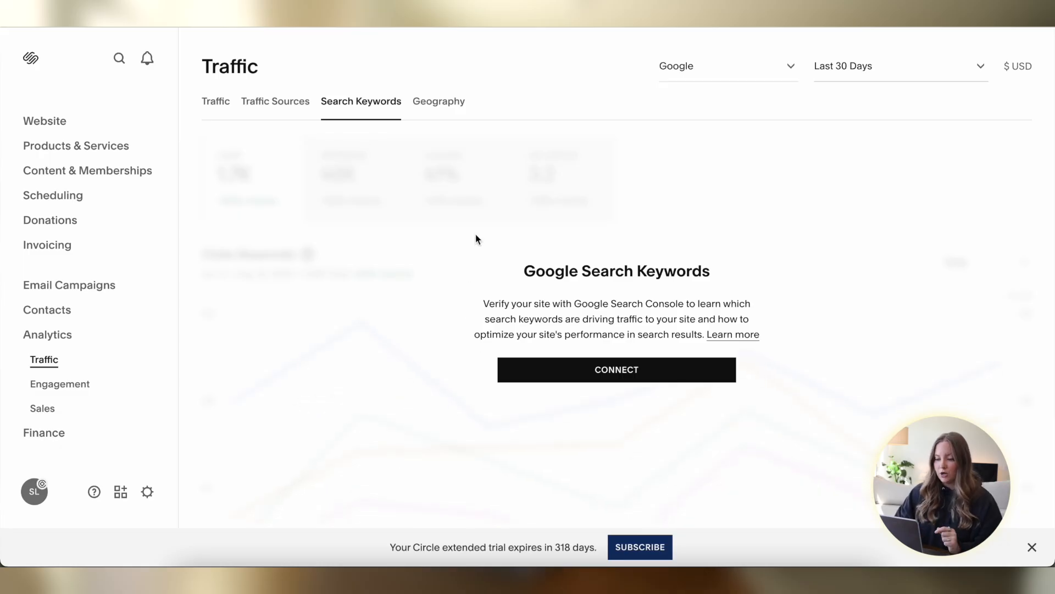
left_click(446, 103)
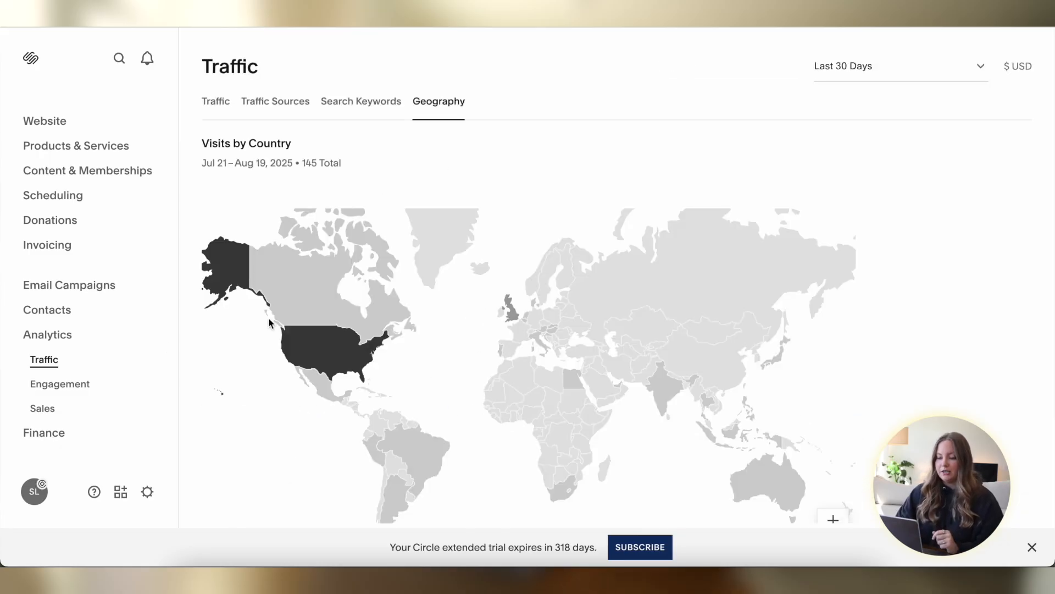
left_click(217, 105)
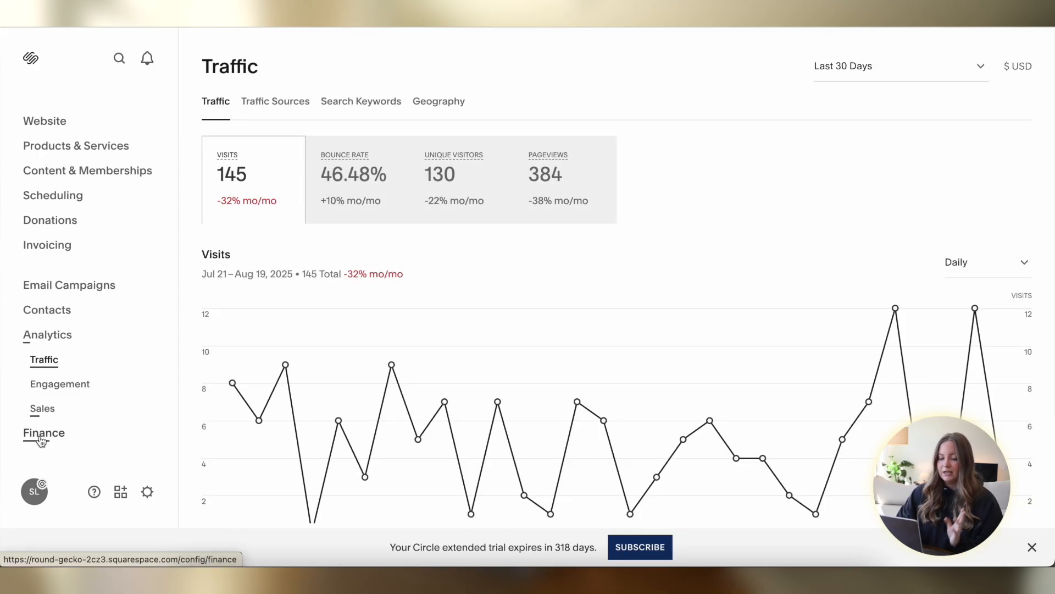
left_click(40, 436)
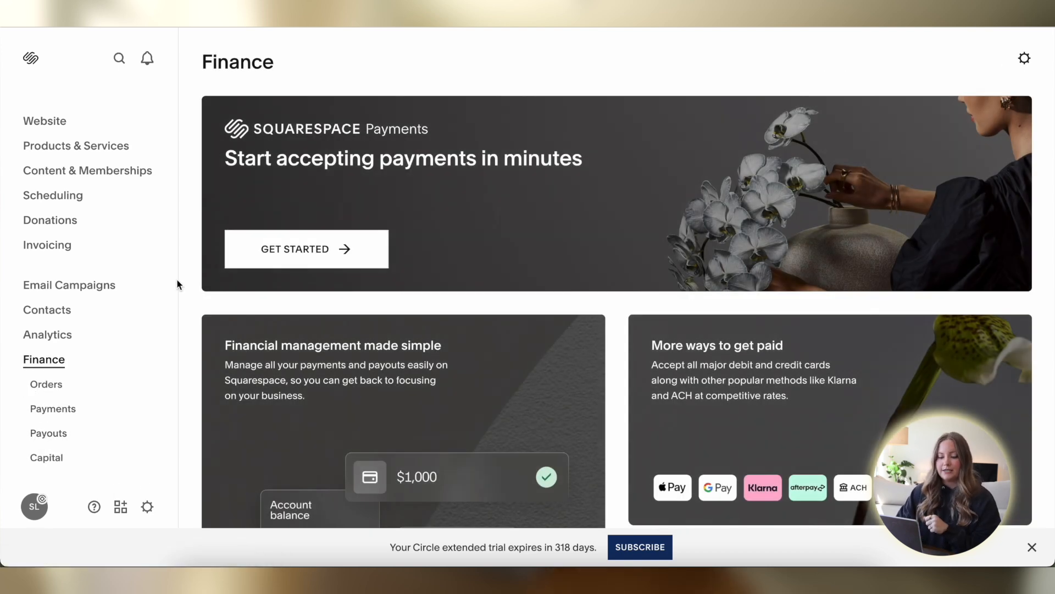
Open the site settings and inspect the Site Availability options, trying to set the site to Public
left_click(147, 506)
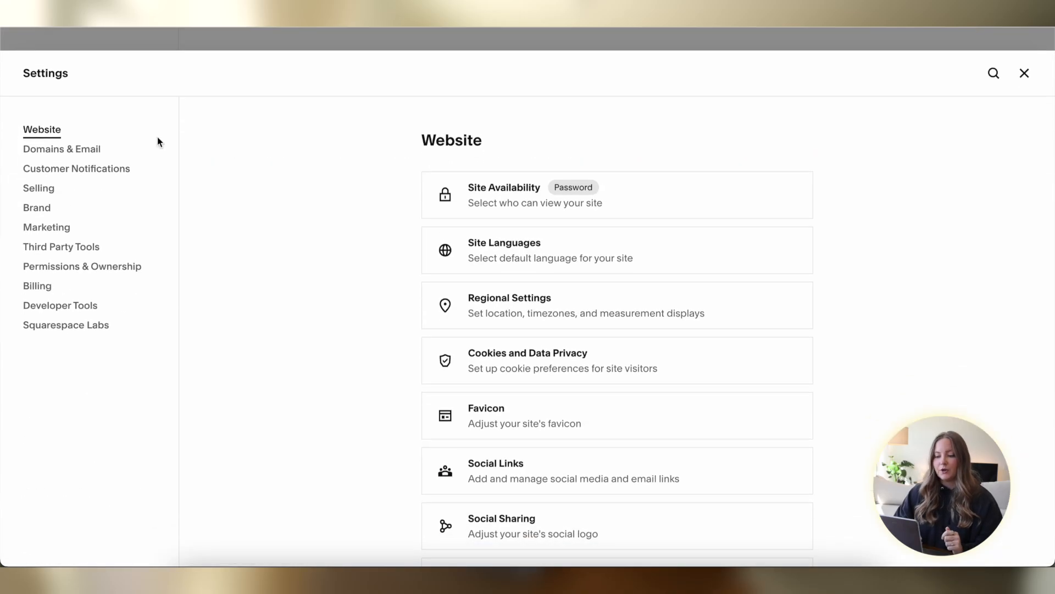
scroll(371, 220, "down", 1)
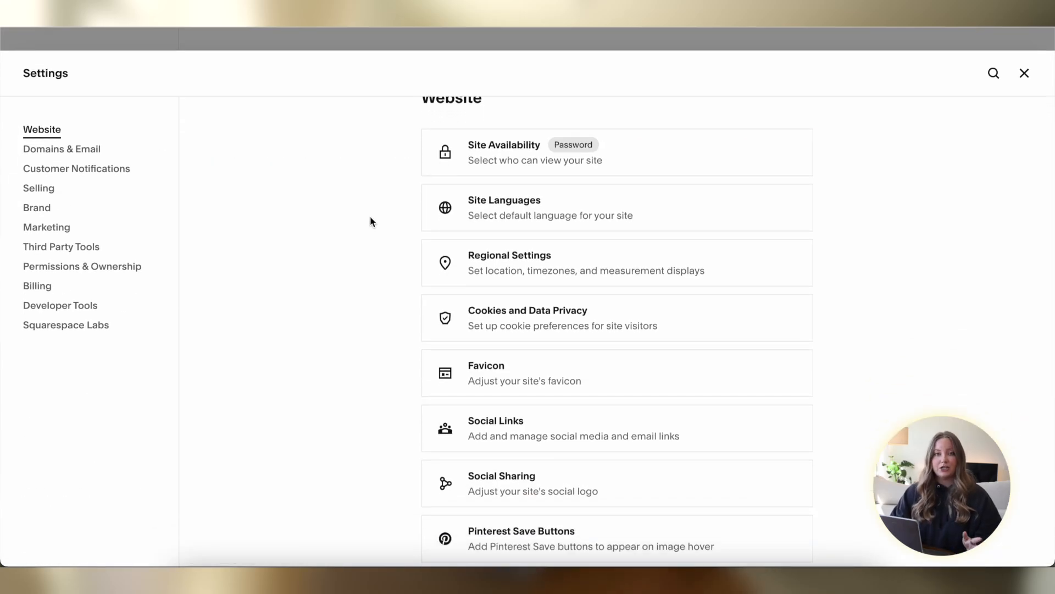
scroll(368, 174, "up", 1)
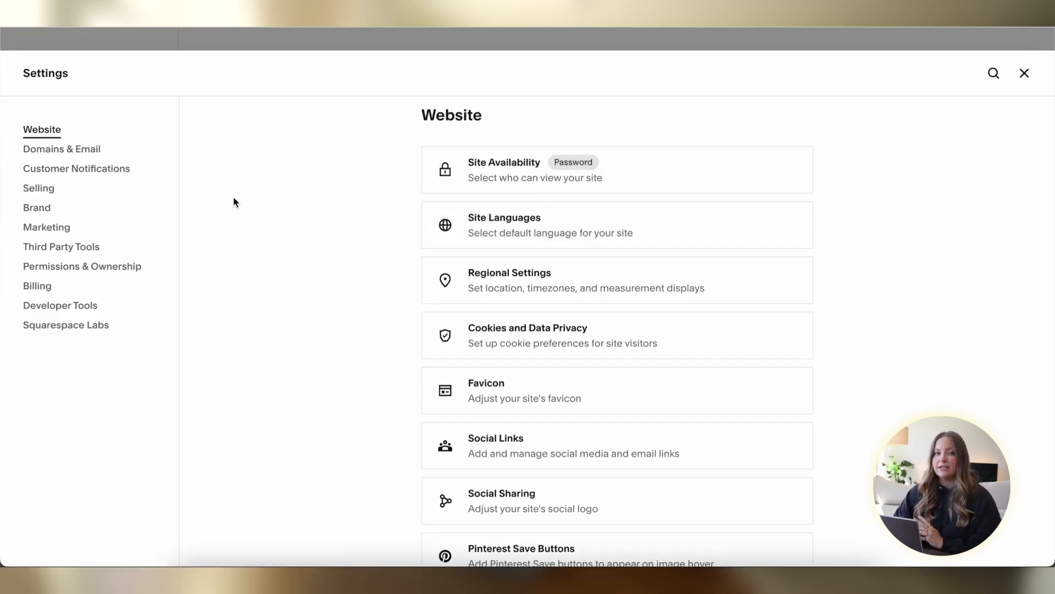
left_click(596, 181)
left_click(468, 270)
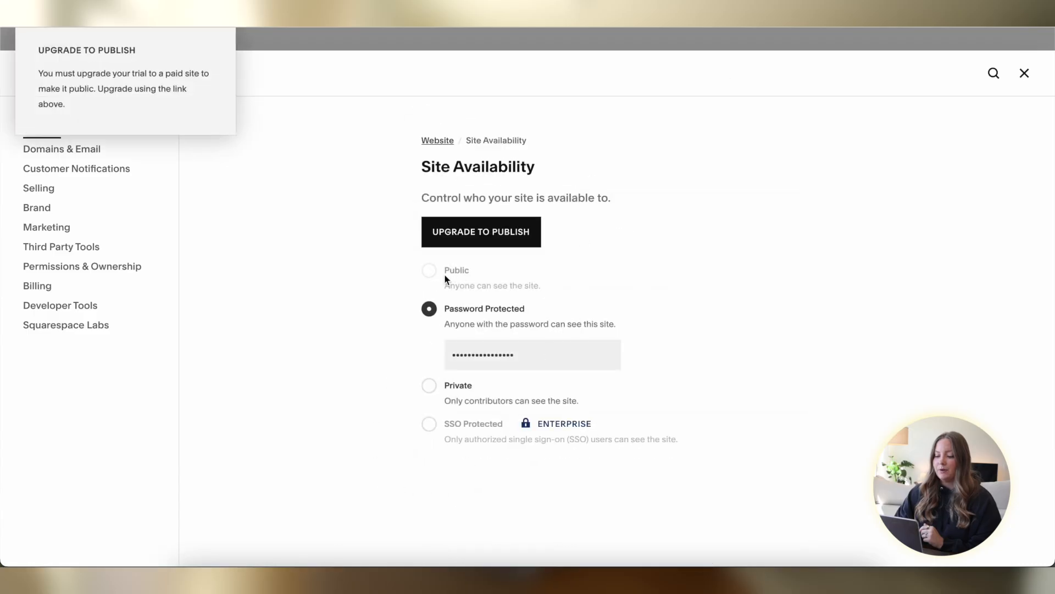
Look through the full list of Website settings, from Site Availability down to Image Settings
left_click(71, 134)
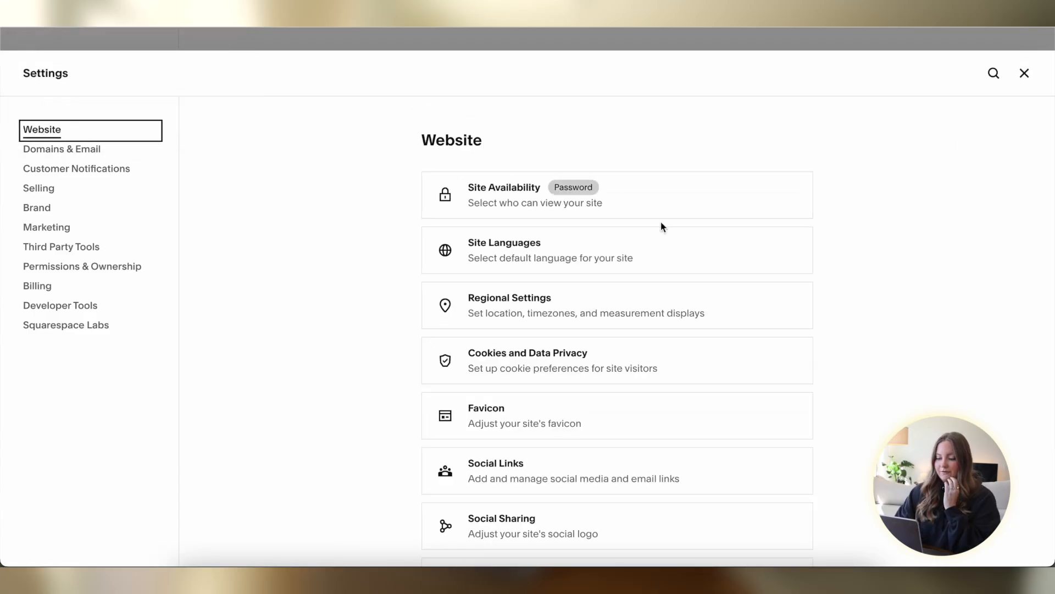
scroll(709, 233, "down", 1)
scroll(683, 246, "down", 2)
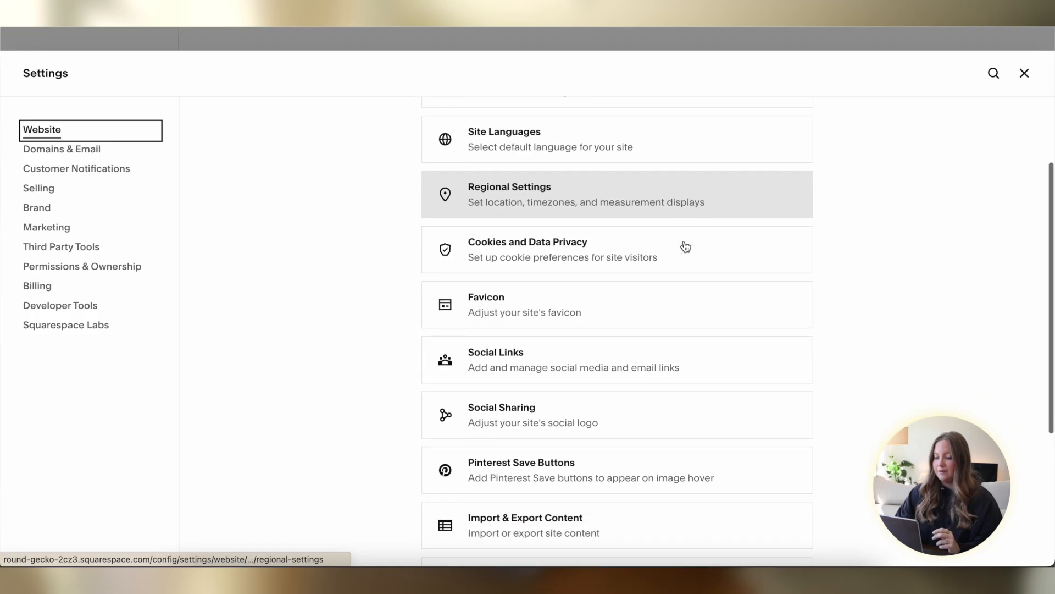
scroll(584, 222, "down", 4)
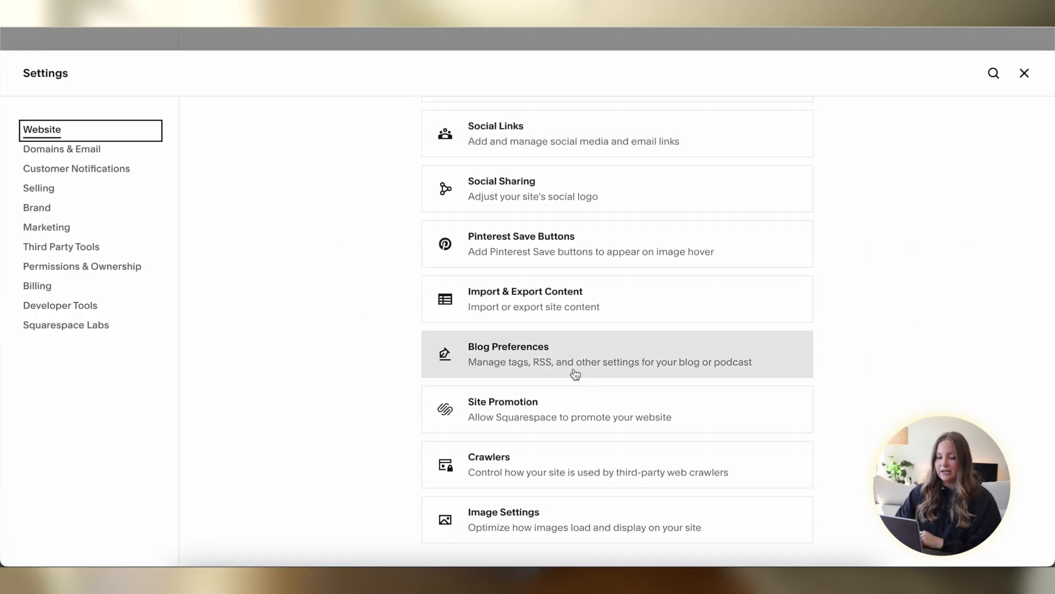
Review the Domains settings and the Global Email Styles preview in Customer Notifications
left_click(62, 149)
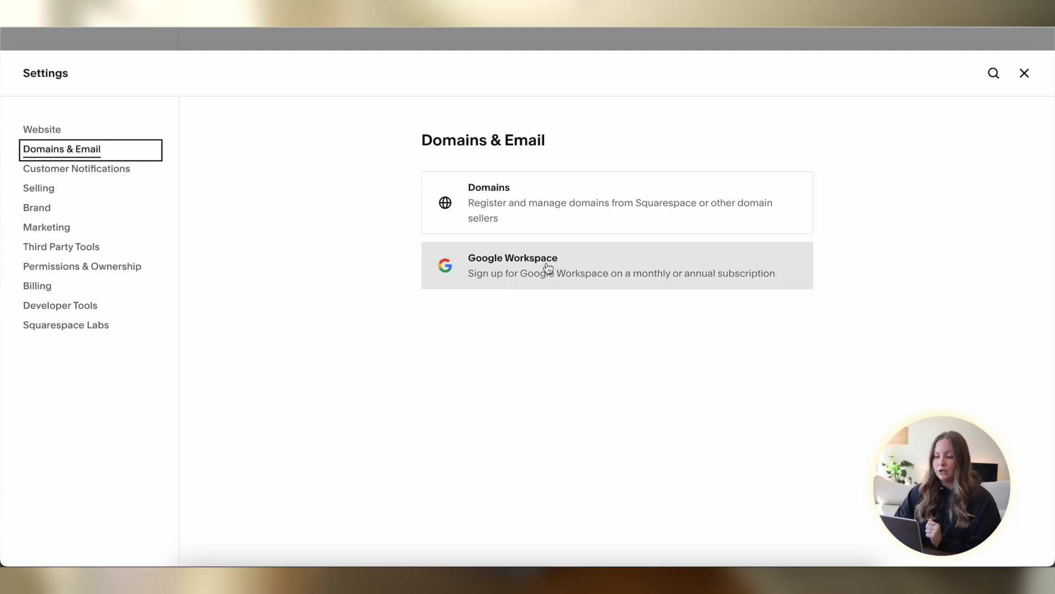
left_click(541, 190)
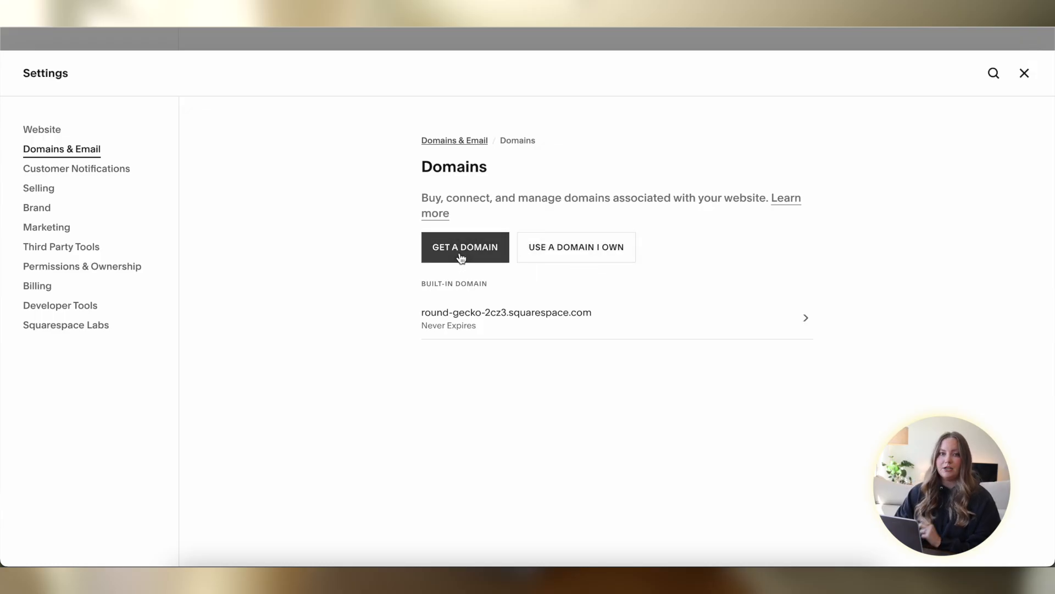
left_click(99, 170)
scroll(258, 229, "down", 1)
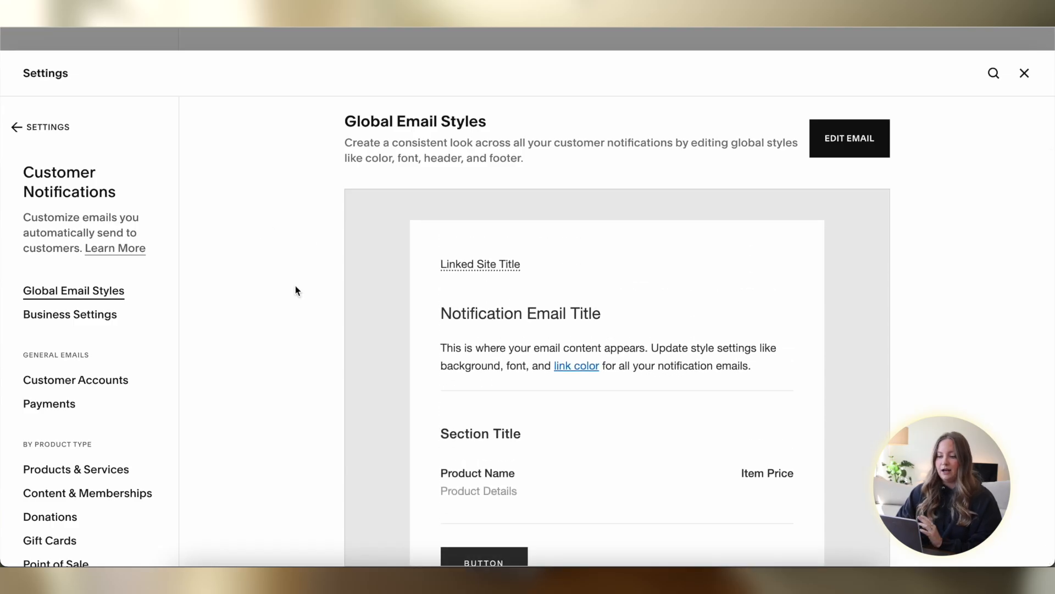
scroll(546, 336, "down", 3)
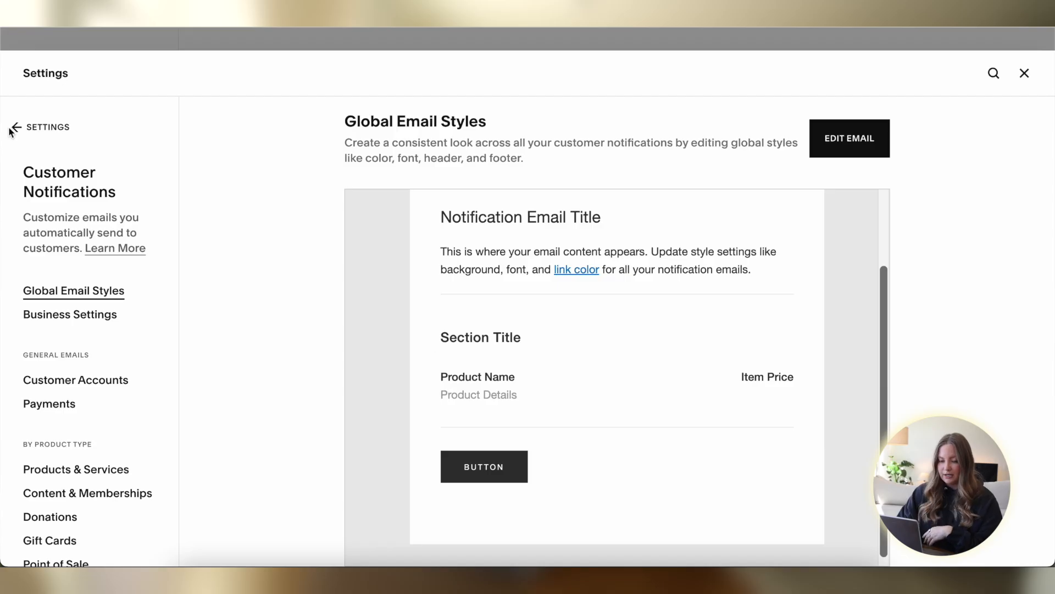
left_click(41, 129)
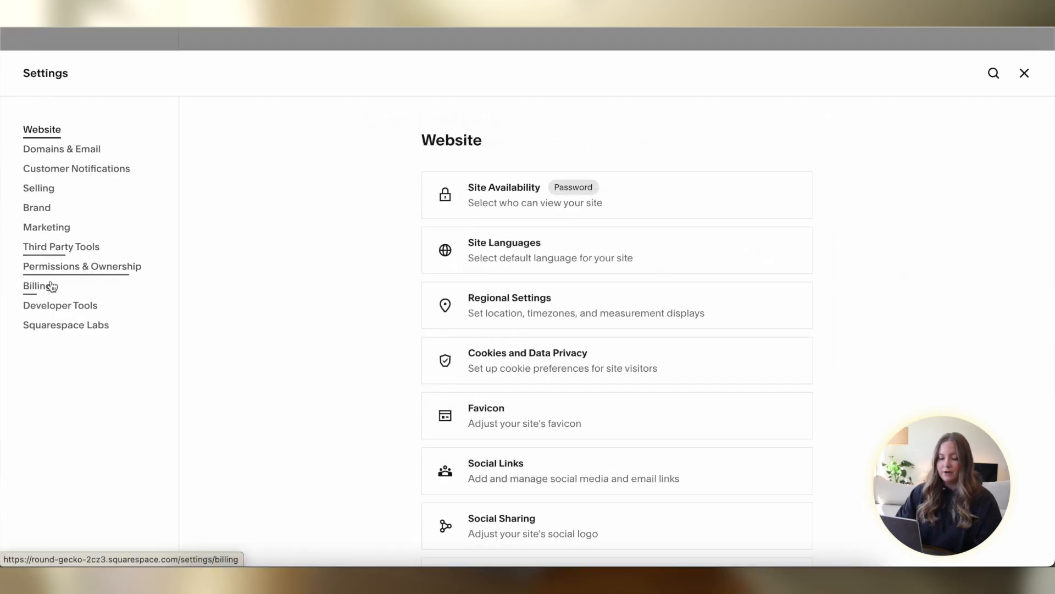
Check the billing subscriptions and the Developer Tools options, and leave the site settings
left_click(31, 289)
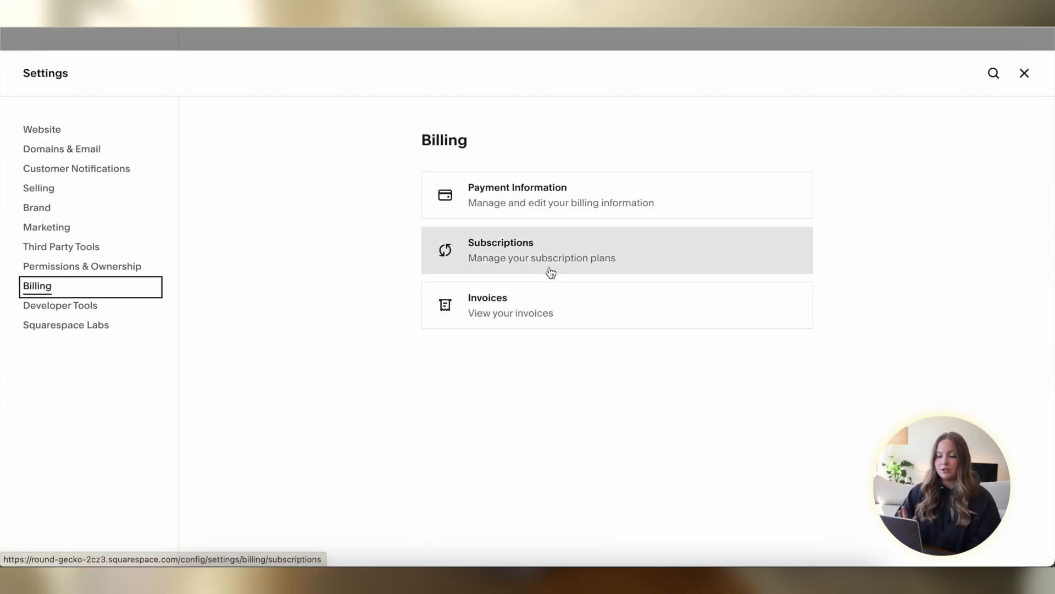
left_click(550, 273)
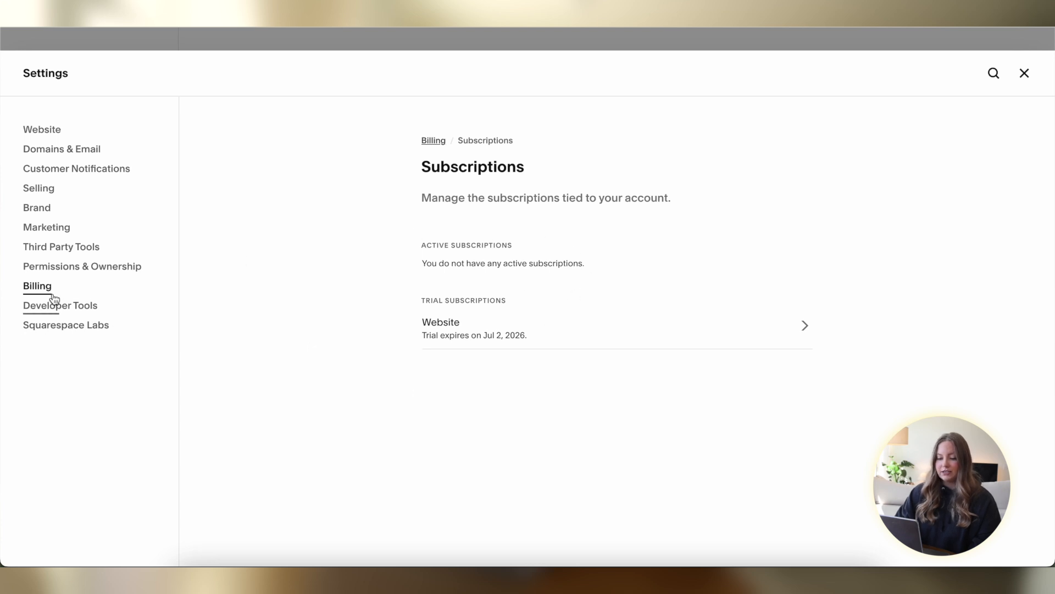
left_click(36, 284)
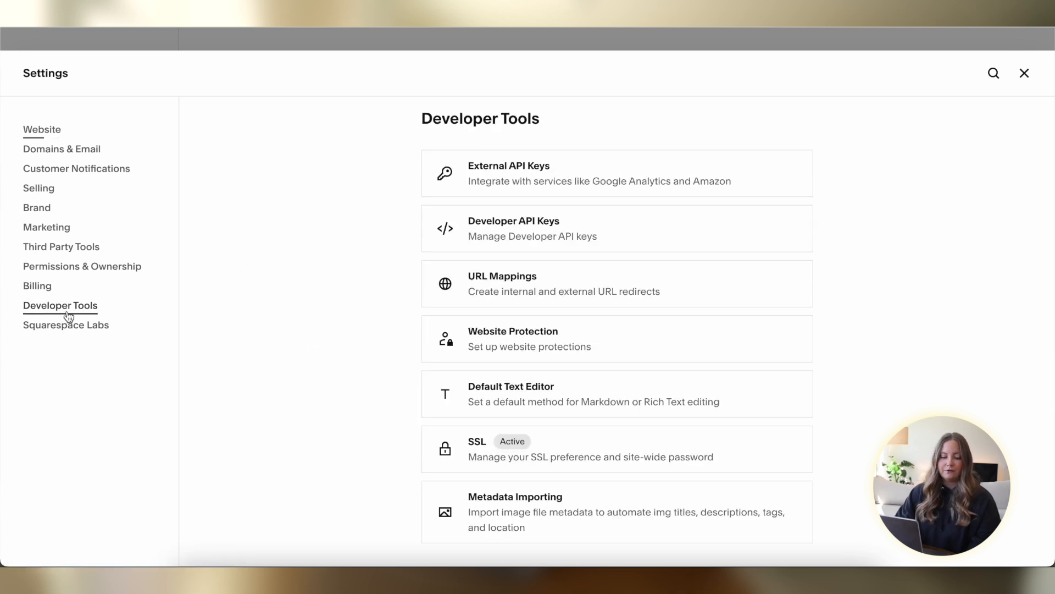
left_click(1024, 73)
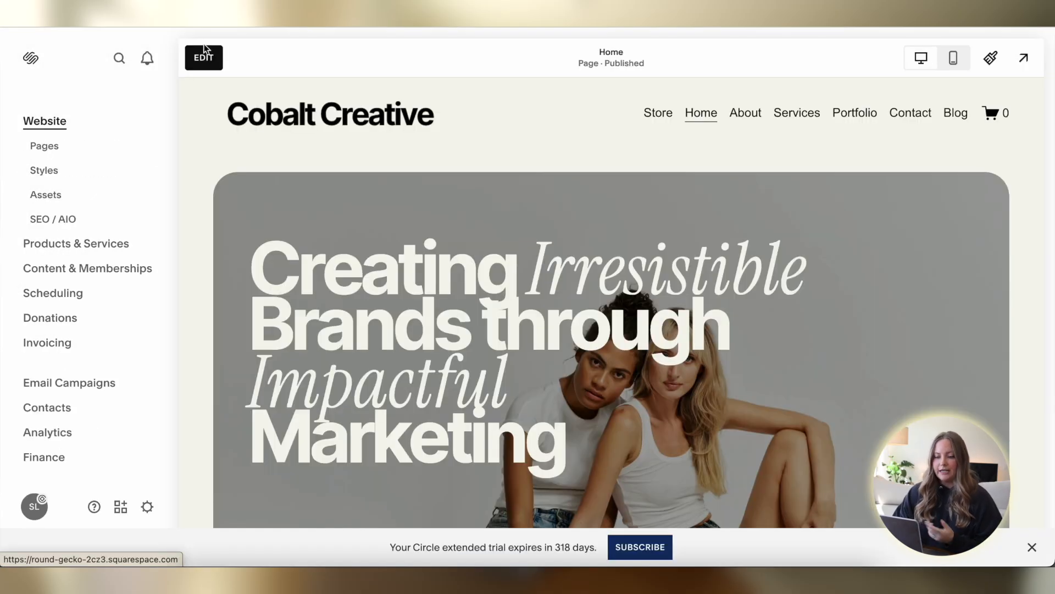
Open the Home page for editing and look over its sections down to About Us
left_click(203, 59)
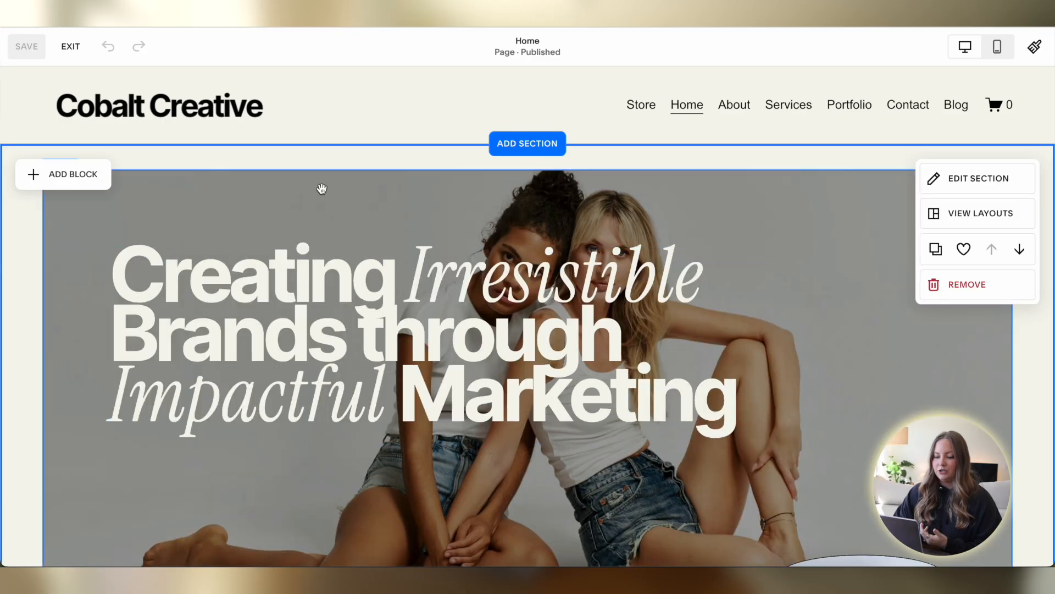
scroll(345, 184, "down", 2)
scroll(682, 204, "down", 10)
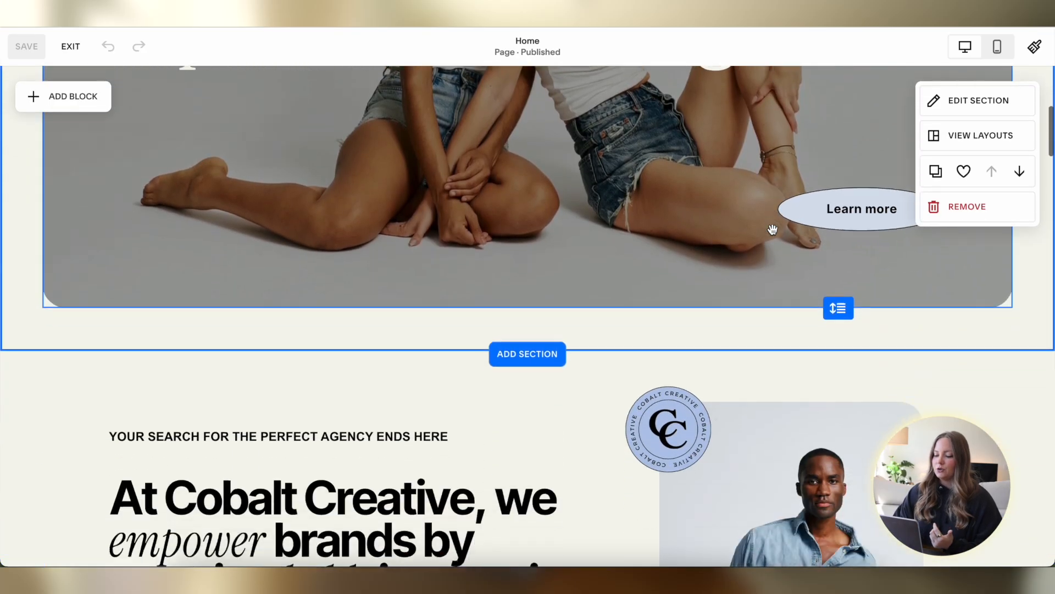
scroll(500, 415, "down", 15)
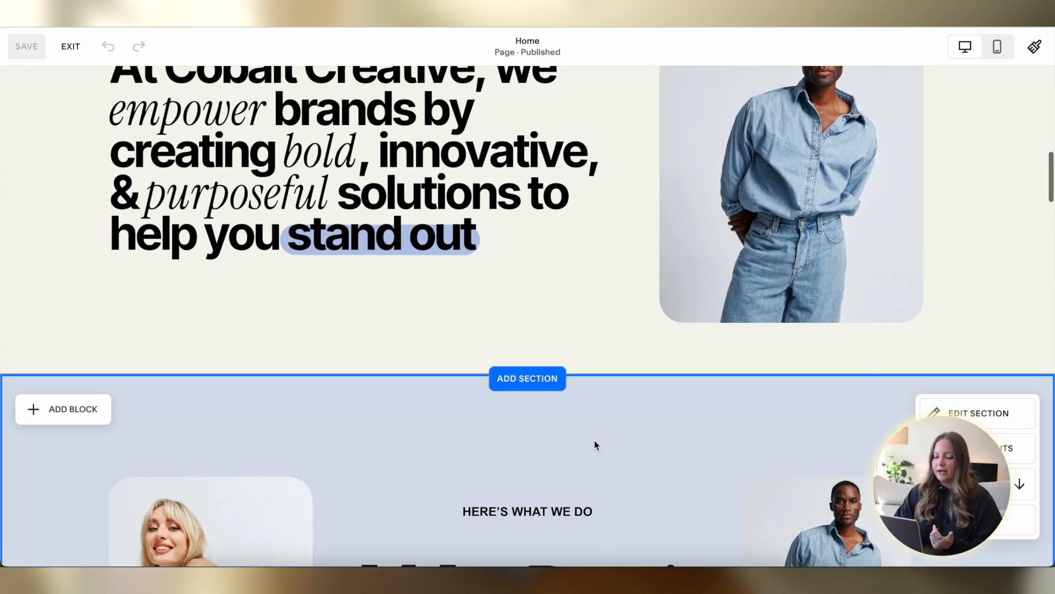
scroll(594, 444, "down", 5)
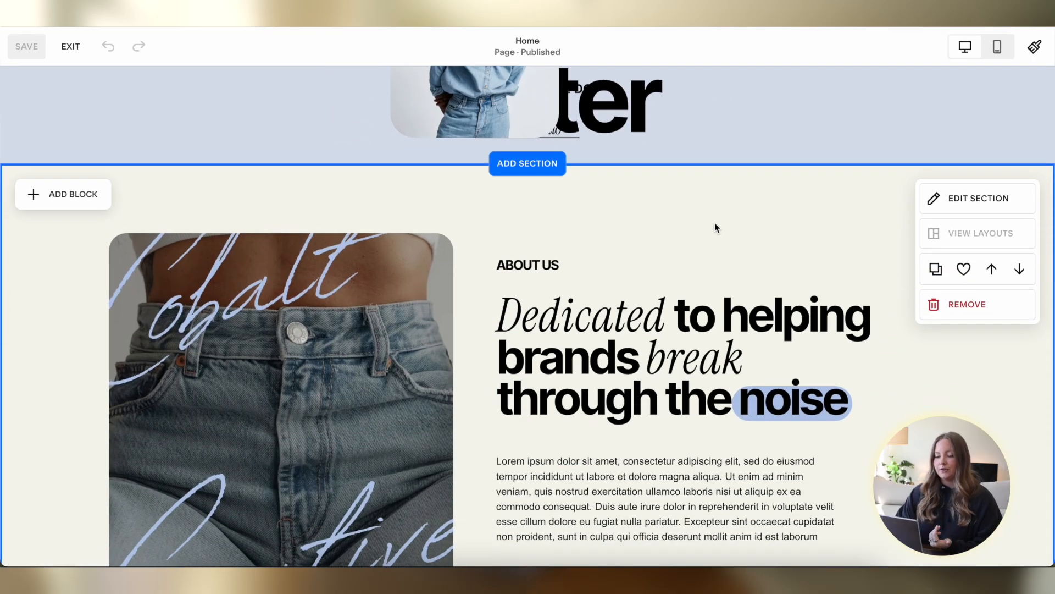
scroll(714, 223, "up", 20)
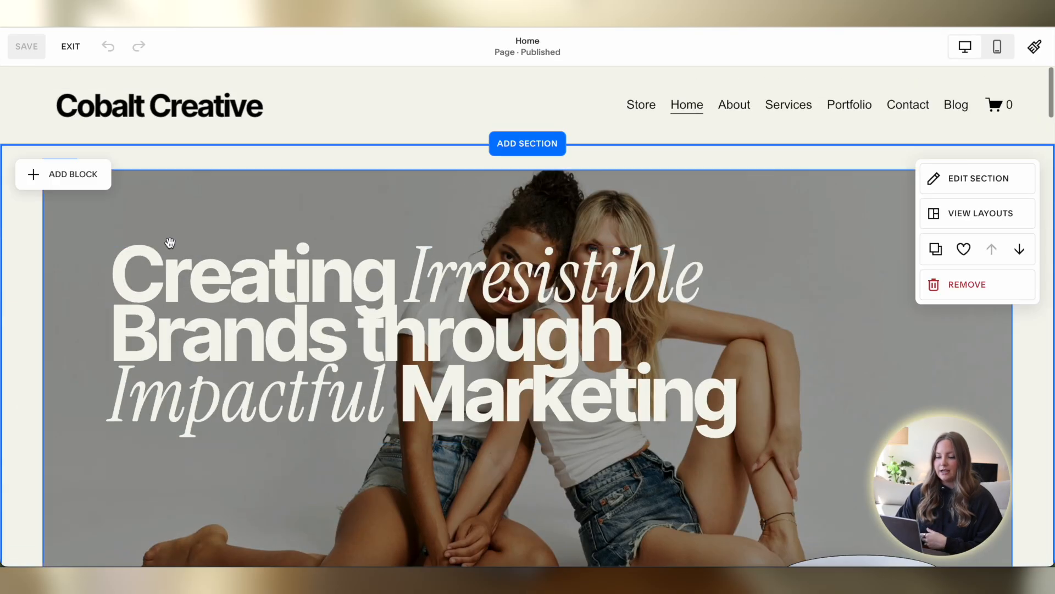
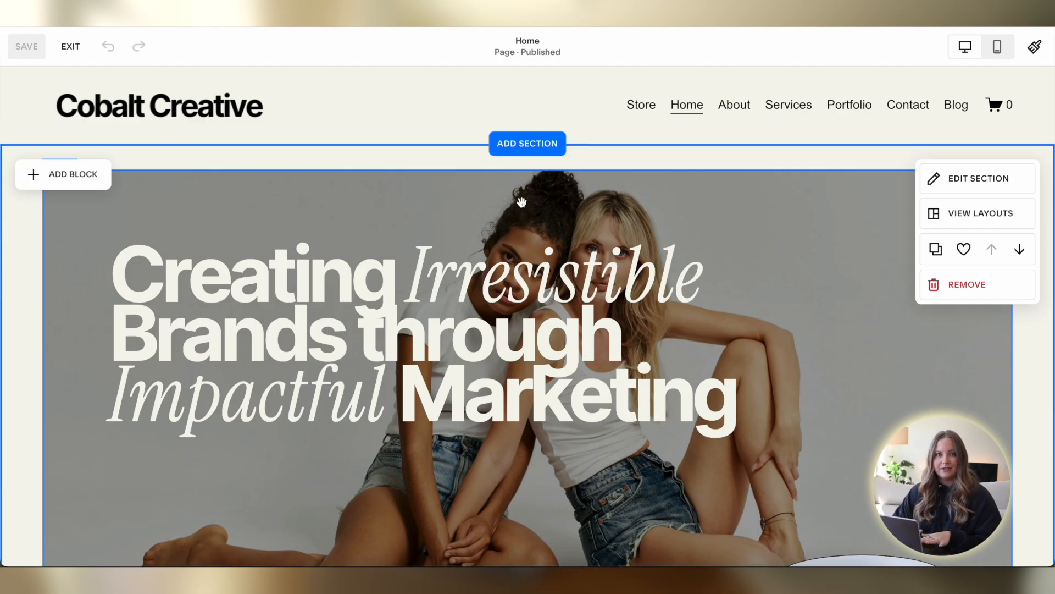
Open the hero section's design settings and display its custom grid gap controls
scroll(454, 245, "down", 2)
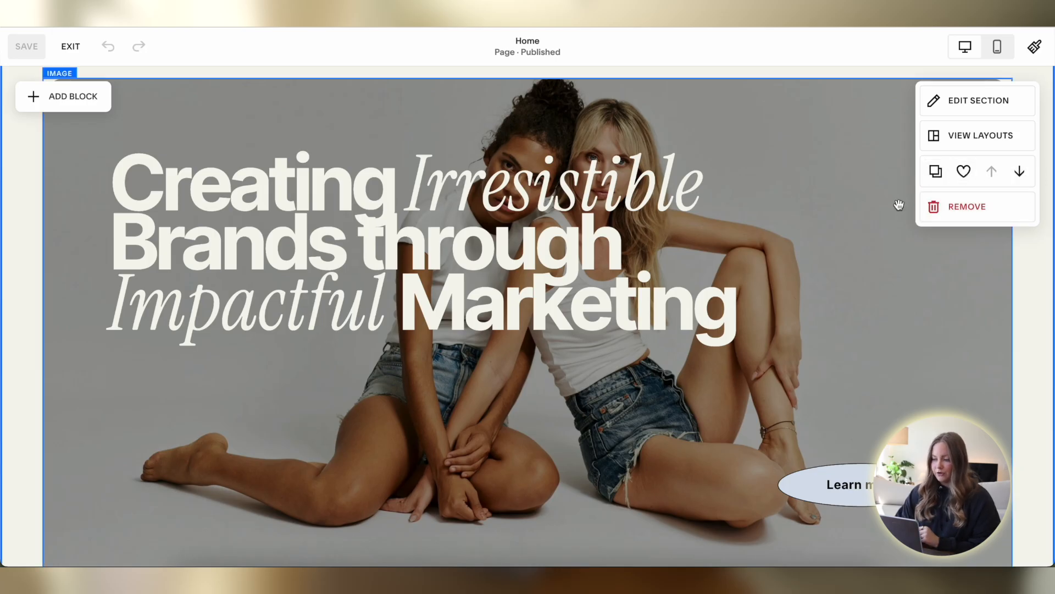
scroll(844, 200, "up", 1)
left_click(972, 119)
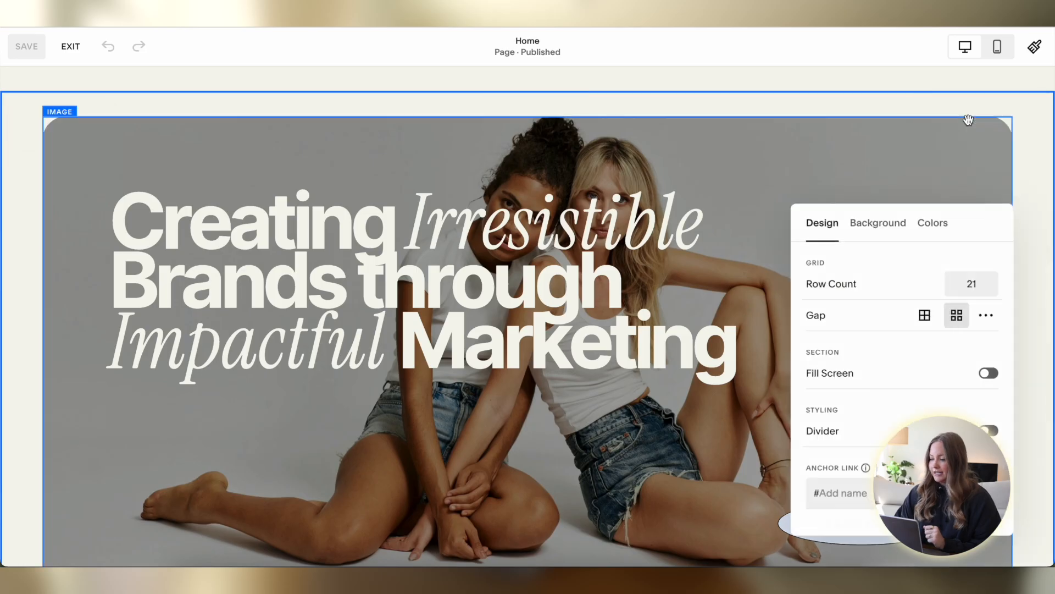
left_click_drag(961, 220, 895, 132)
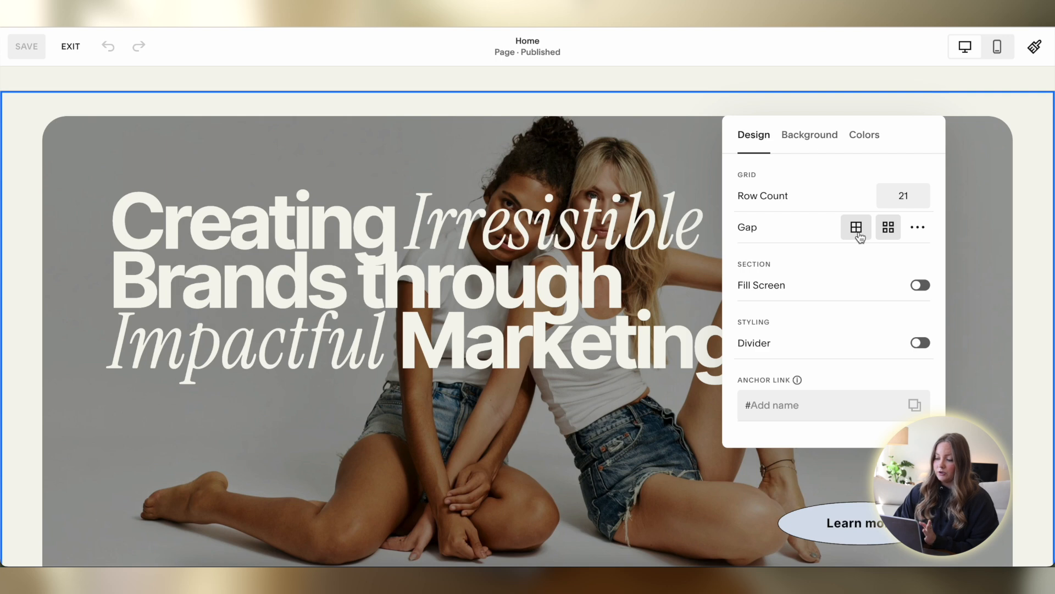
left_click(917, 230)
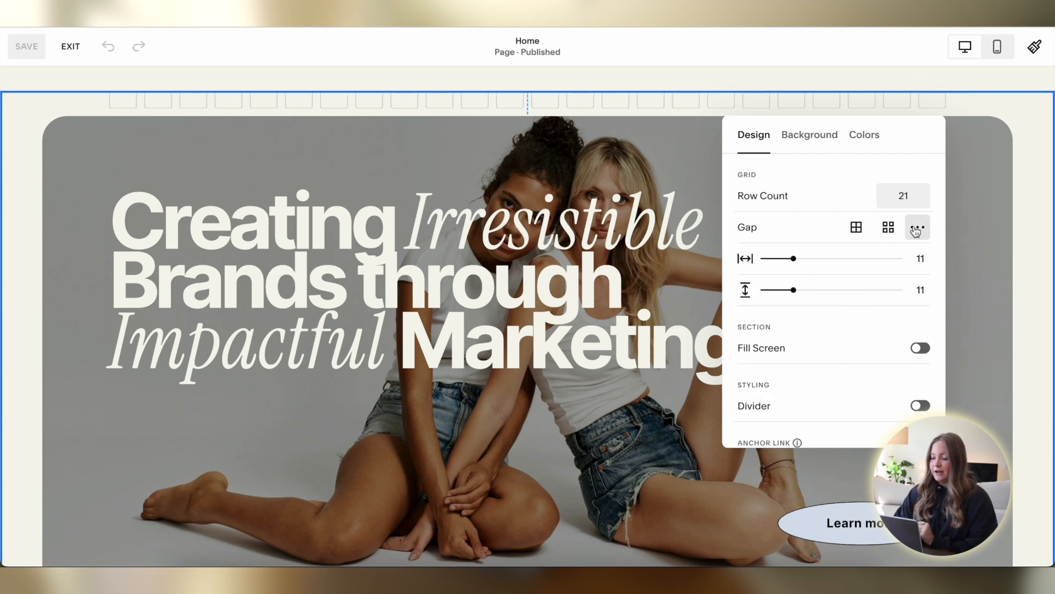
Enable a divider on the hero section and give it the shape with rounded lower corners
scroll(880, 252, "down", 2)
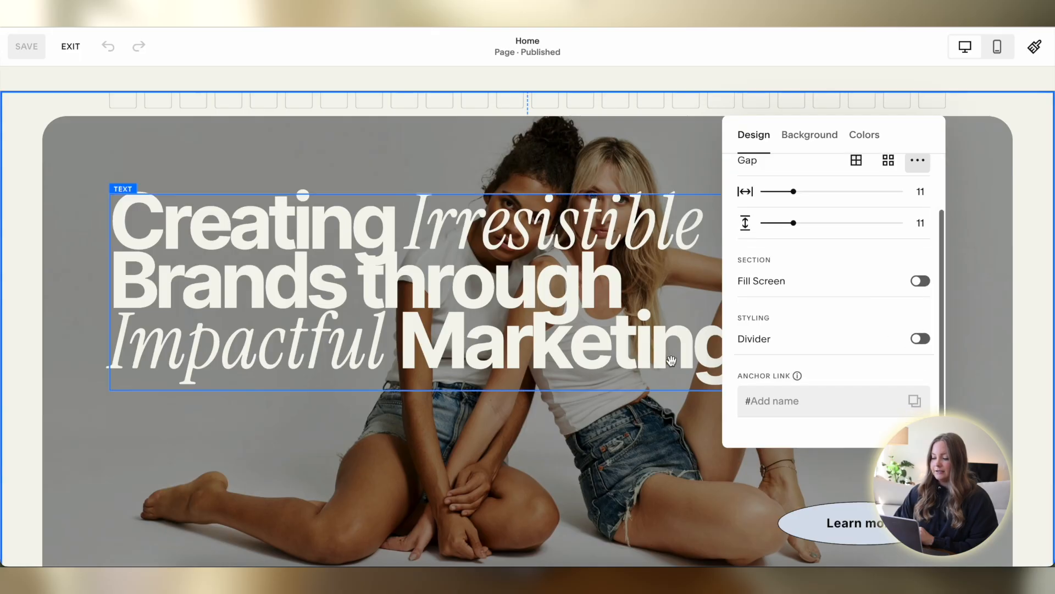
scroll(882, 338, "down", 2)
left_click(921, 339)
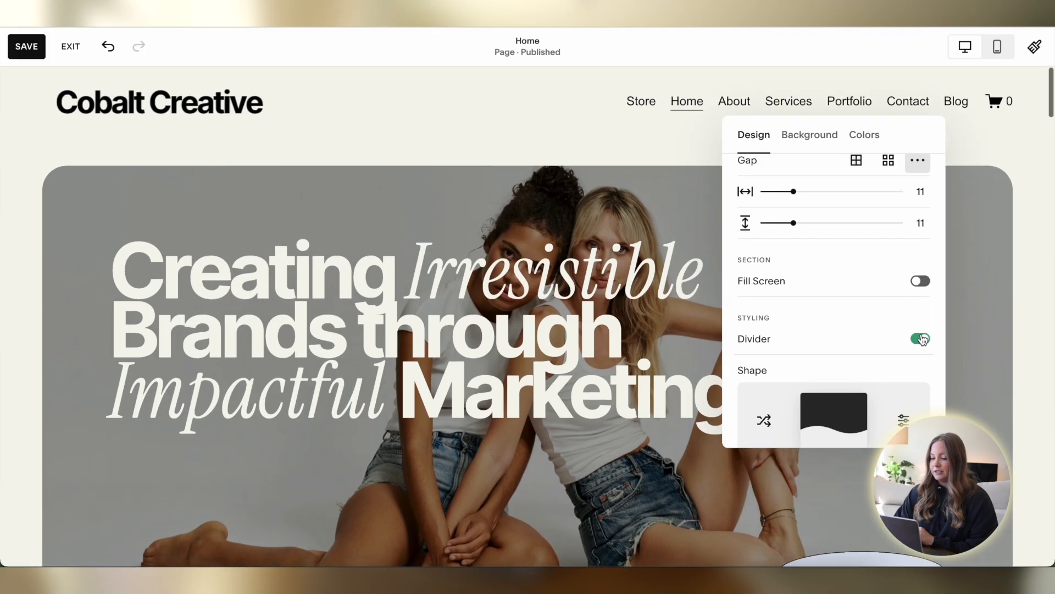
scroll(705, 348, "down", 6)
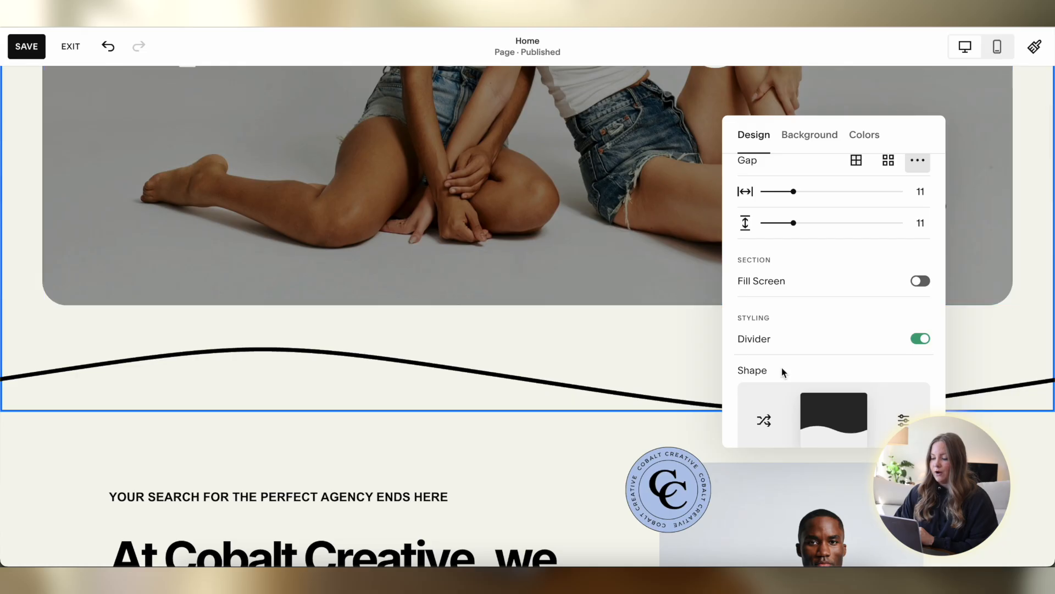
scroll(786, 371, "down", 4)
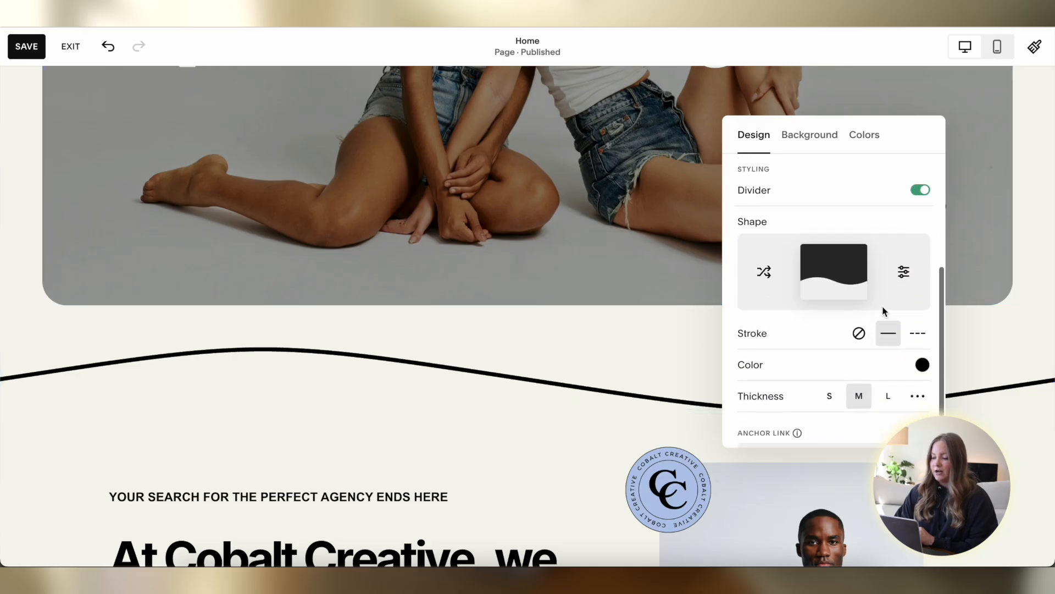
left_click(904, 271)
left_click(846, 212)
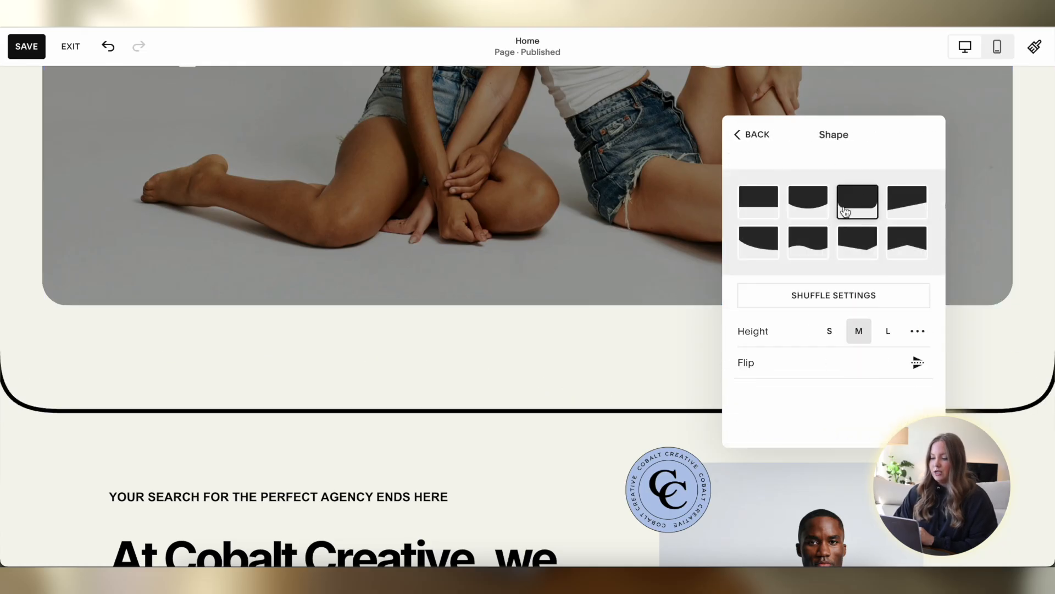
Try the asymmetric curved shape for the hero section's divider, and undo the divider changes
left_click(900, 213)
left_click(757, 243)
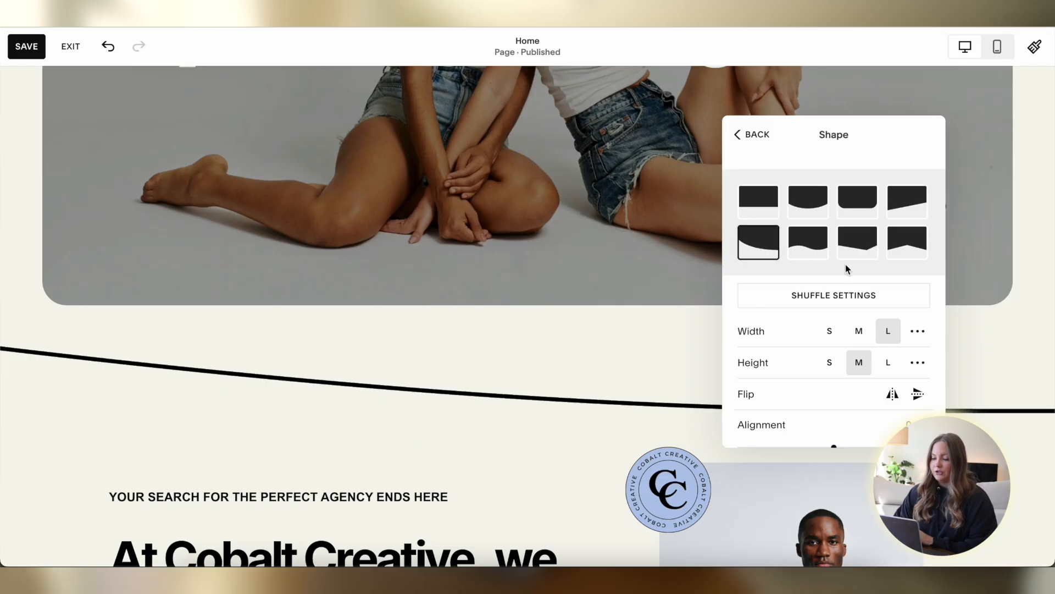
scroll(582, 398, "up", 2)
scroll(582, 398, "up", 2)
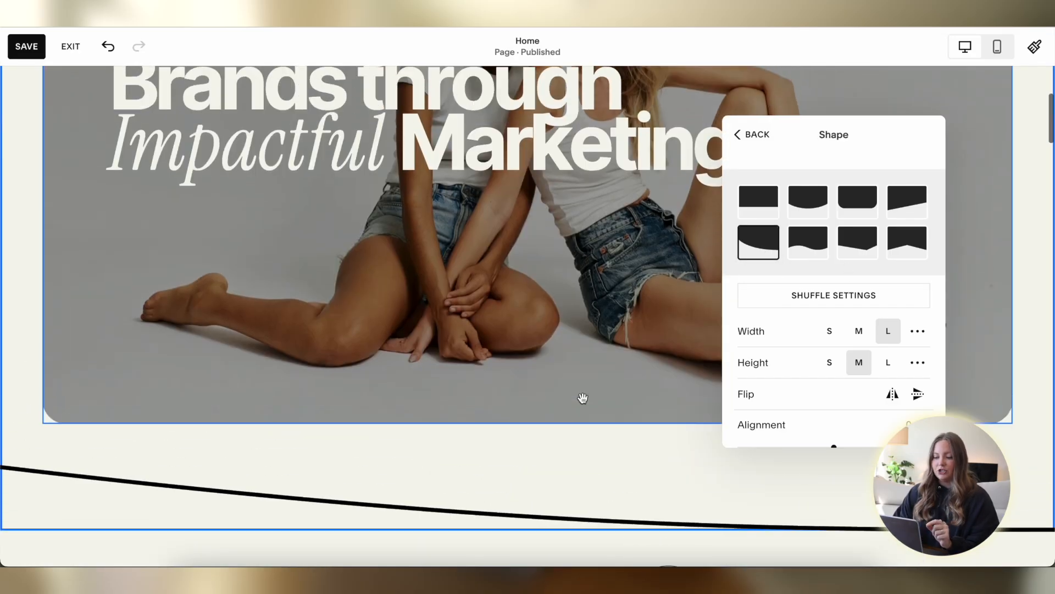
scroll(583, 398, "up", 1)
scroll(582, 398, "up", 1)
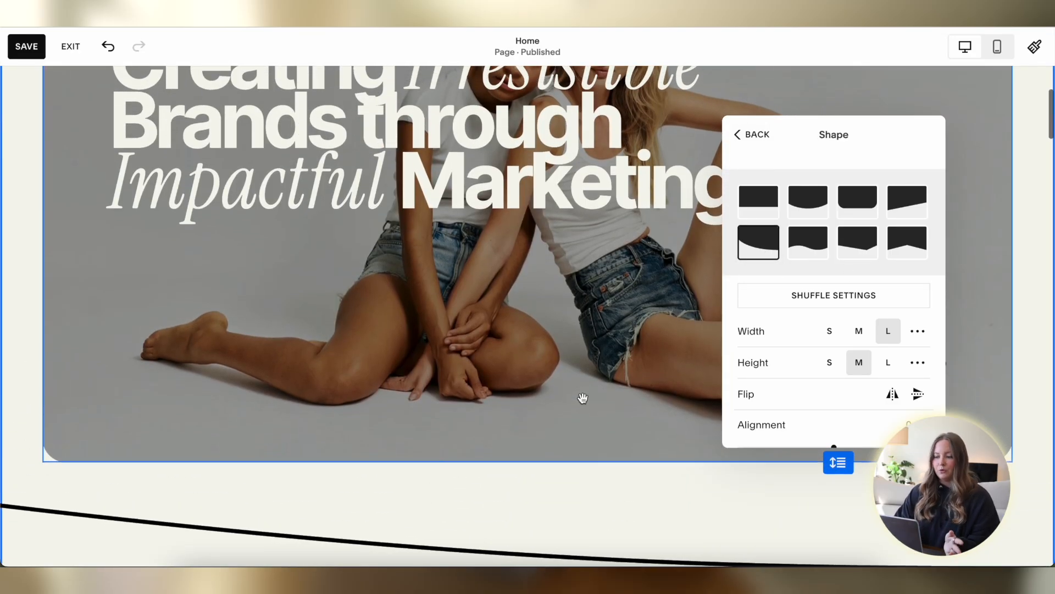
scroll(582, 398, "down", 3)
scroll(883, 306, "down", 1)
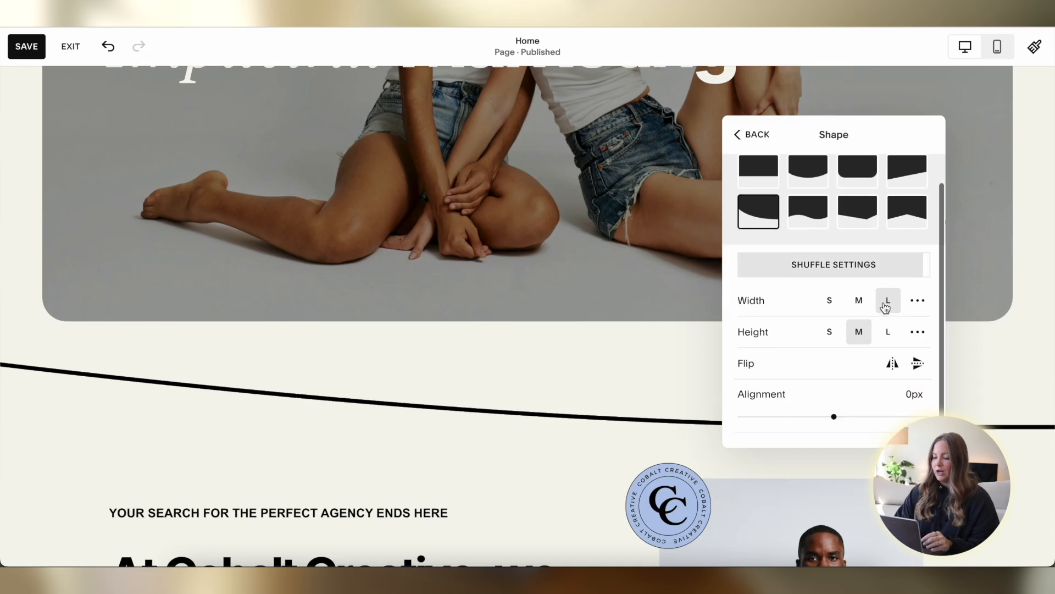
scroll(883, 306, "up", 1)
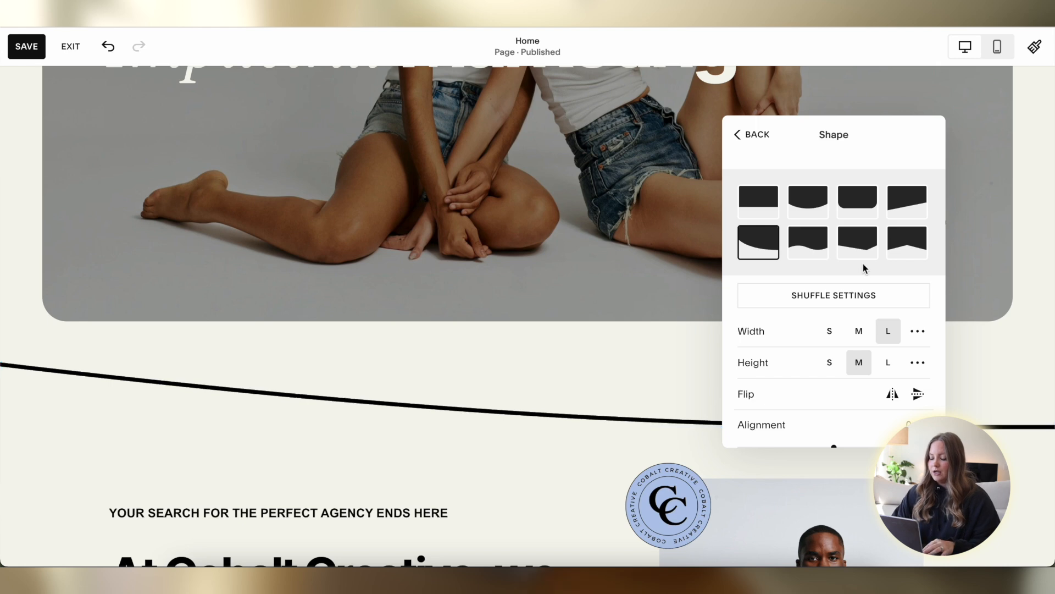
scroll(836, 301, "down", 1)
key("ctrl+z")
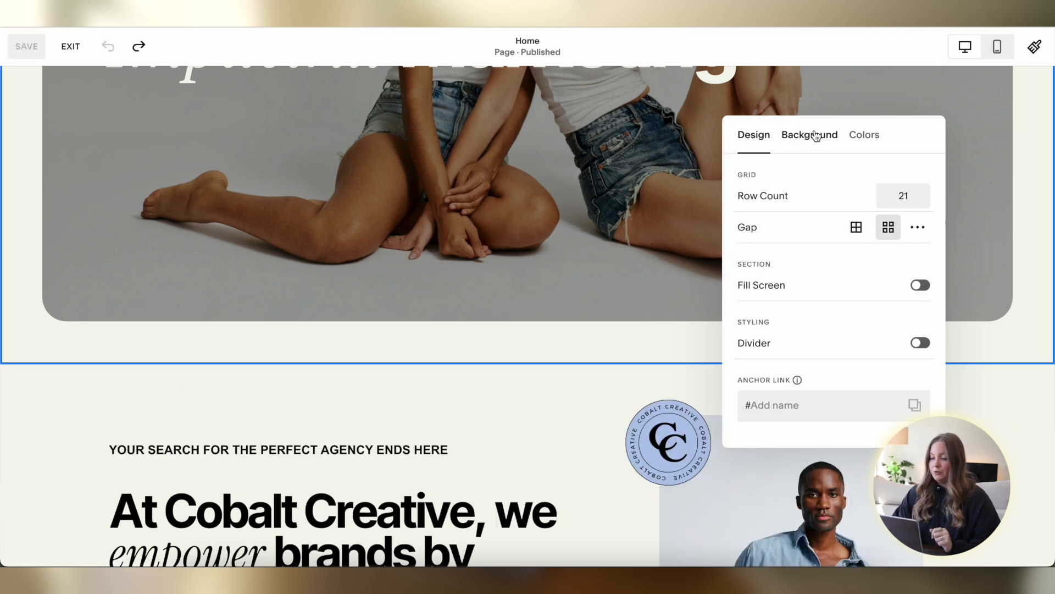
Open the hero section's background settings and view the available sources for adding a background image
left_click(816, 136)
scroll(846, 230, "up", 3)
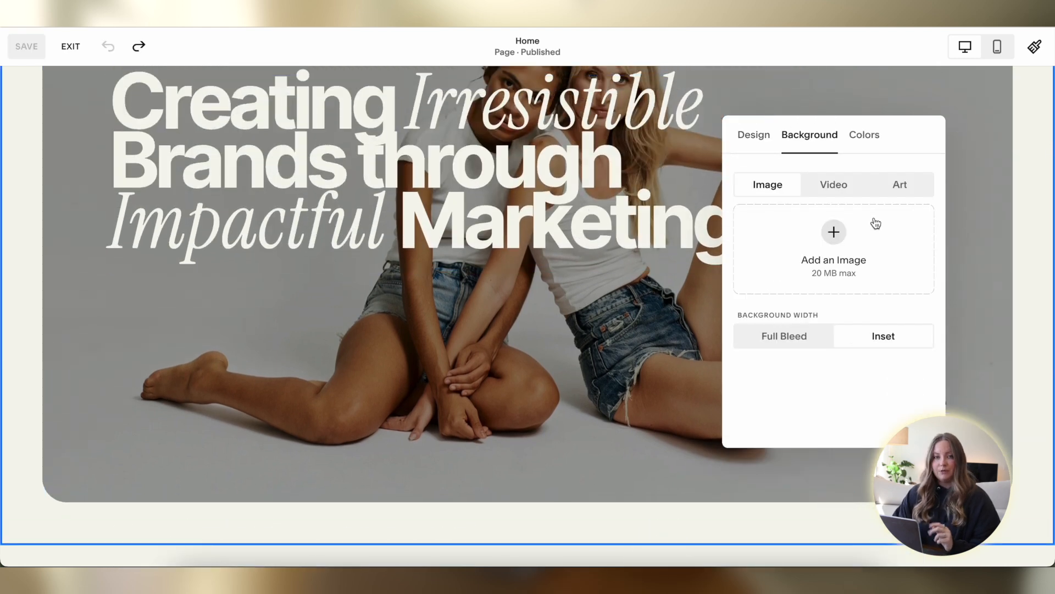
left_click(852, 247)
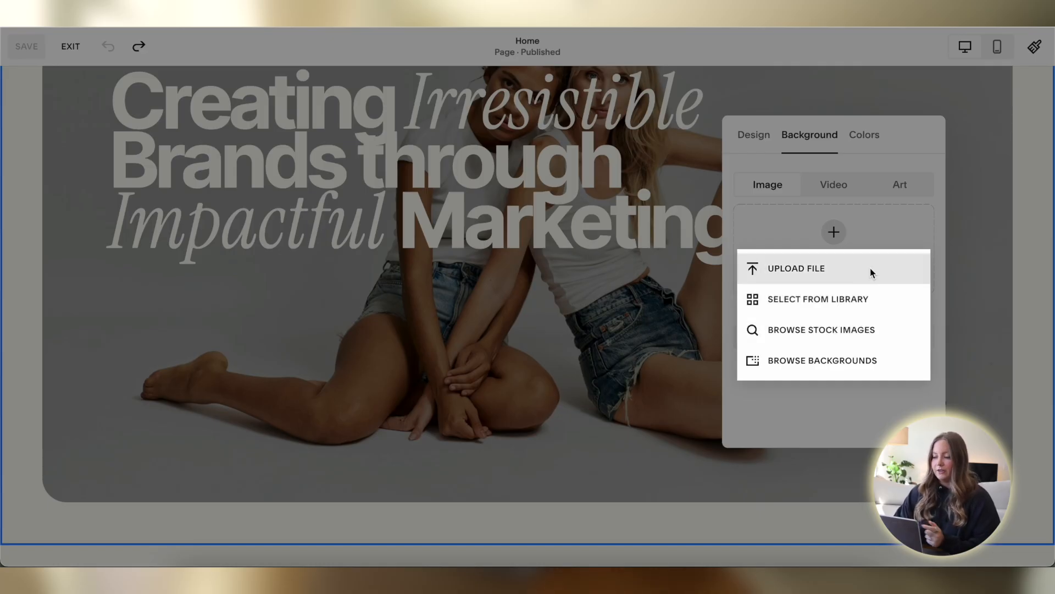
left_click(902, 232)
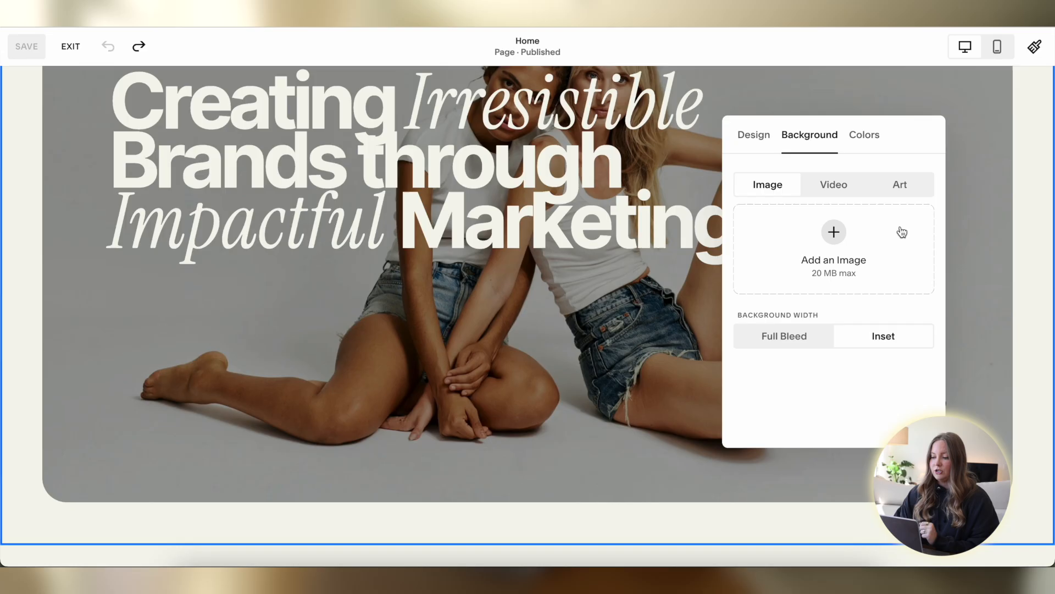
Look over the hero section's video background settings and its art background choices
left_click(832, 187)
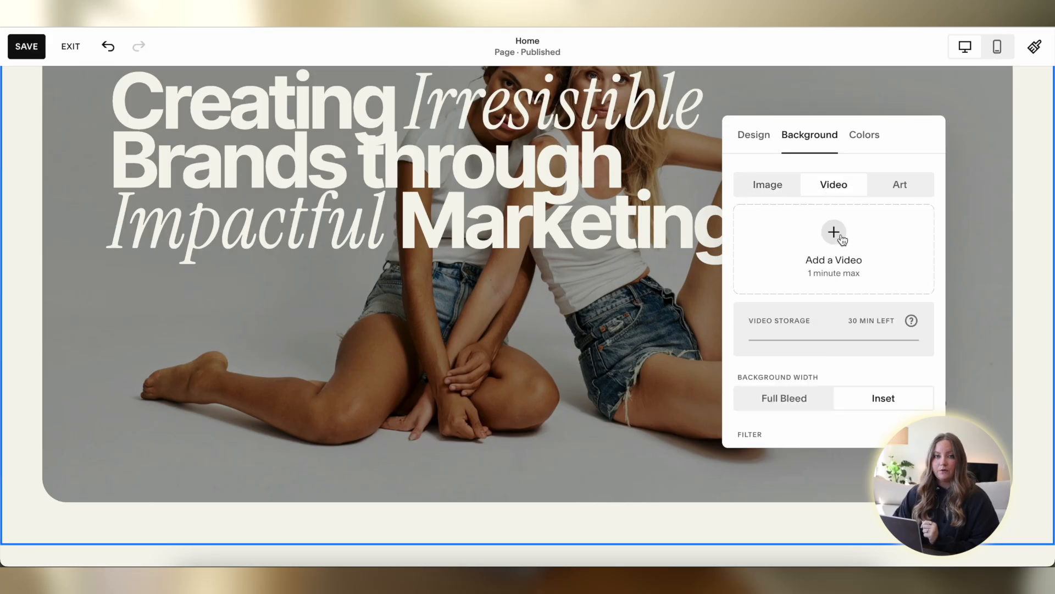
scroll(862, 274, "down", 3)
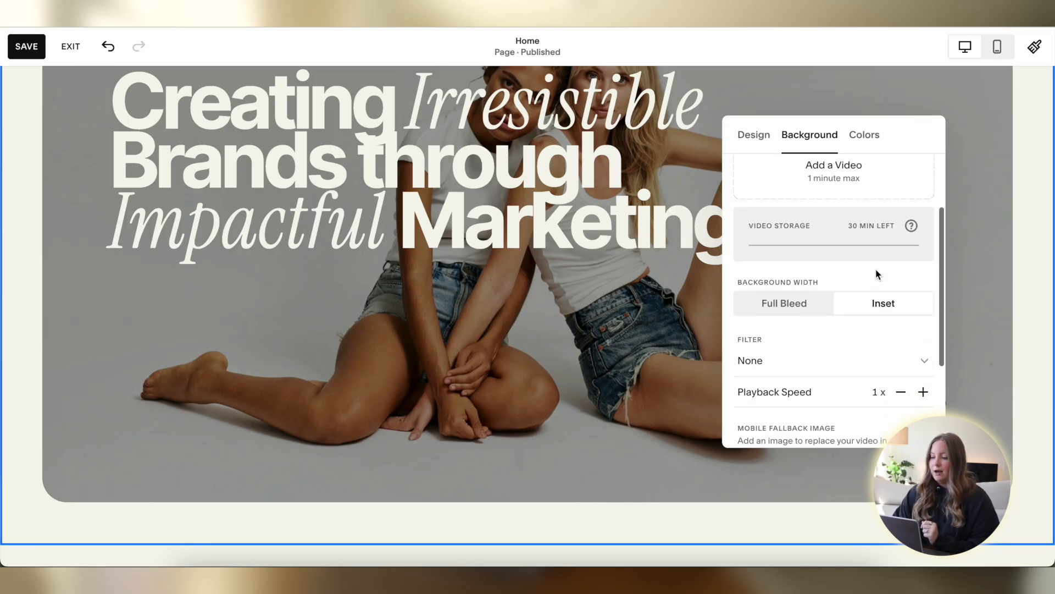
scroll(876, 275, "up", 3)
left_click(901, 190)
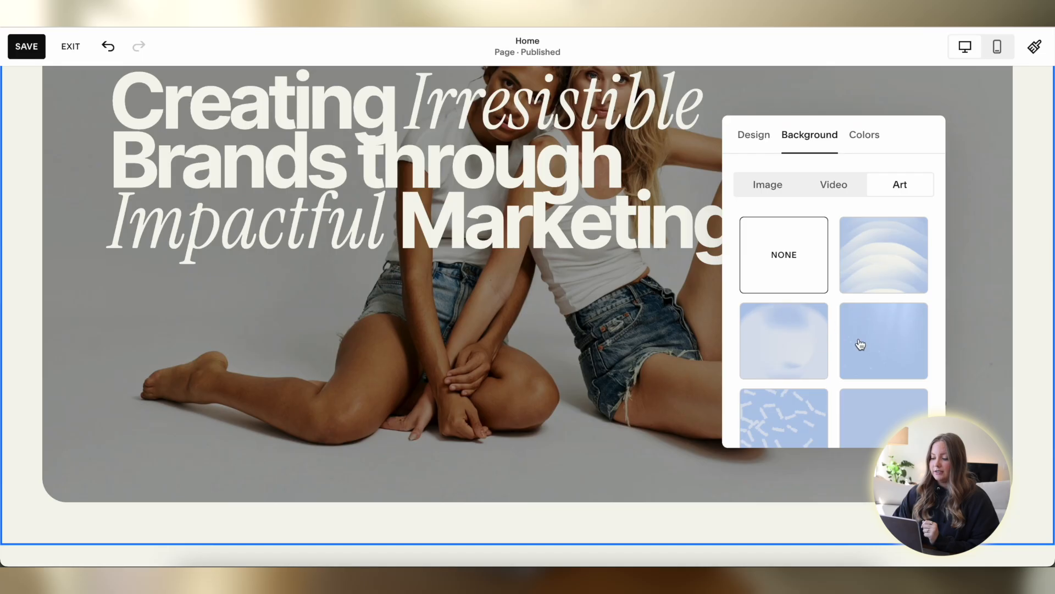
scroll(857, 414, "down", 3)
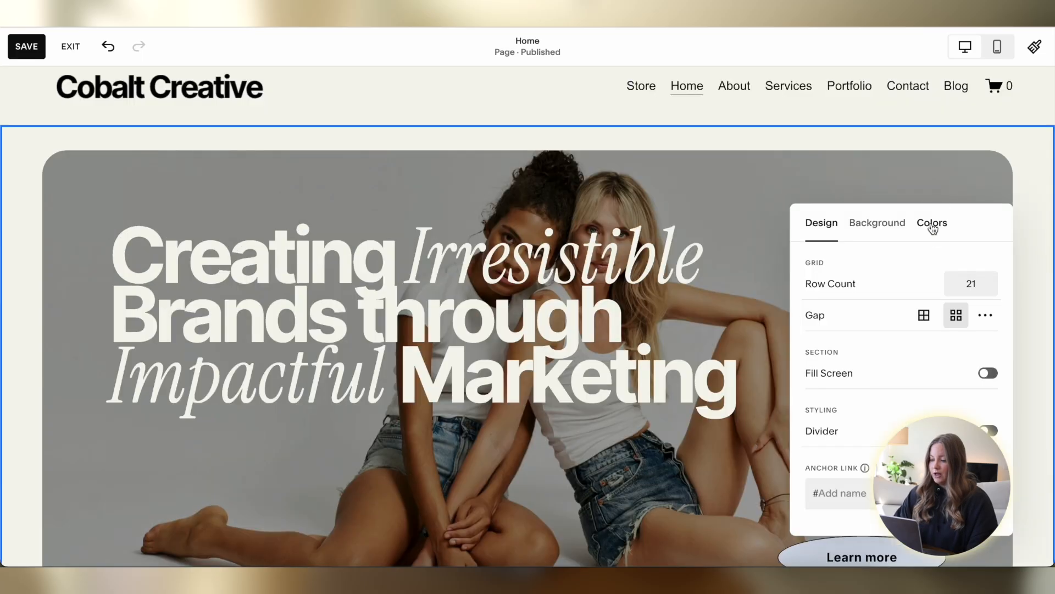
Try the Light 1, Light 2 and Bright 1 color themes on the hero section
left_click(933, 226)
scroll(925, 309, "down", 1)
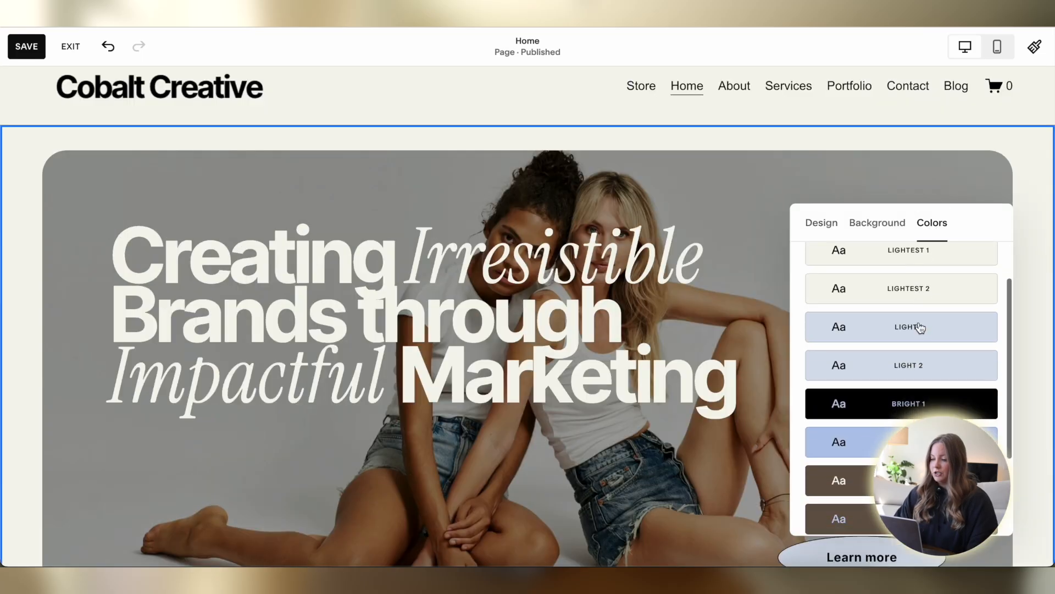
left_click(919, 328)
scroll(692, 345, "down", 3)
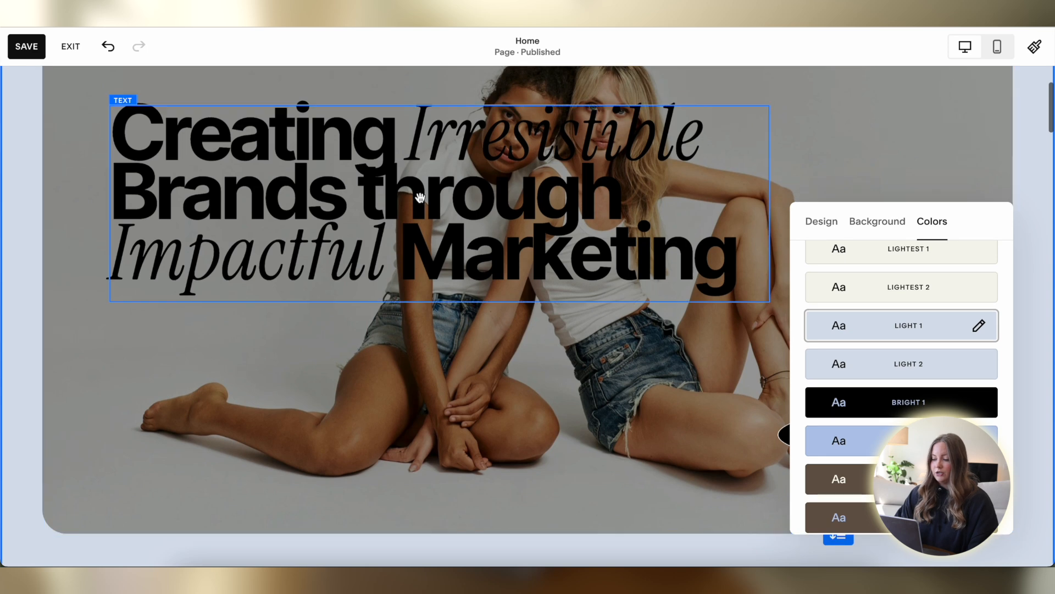
left_click(926, 361)
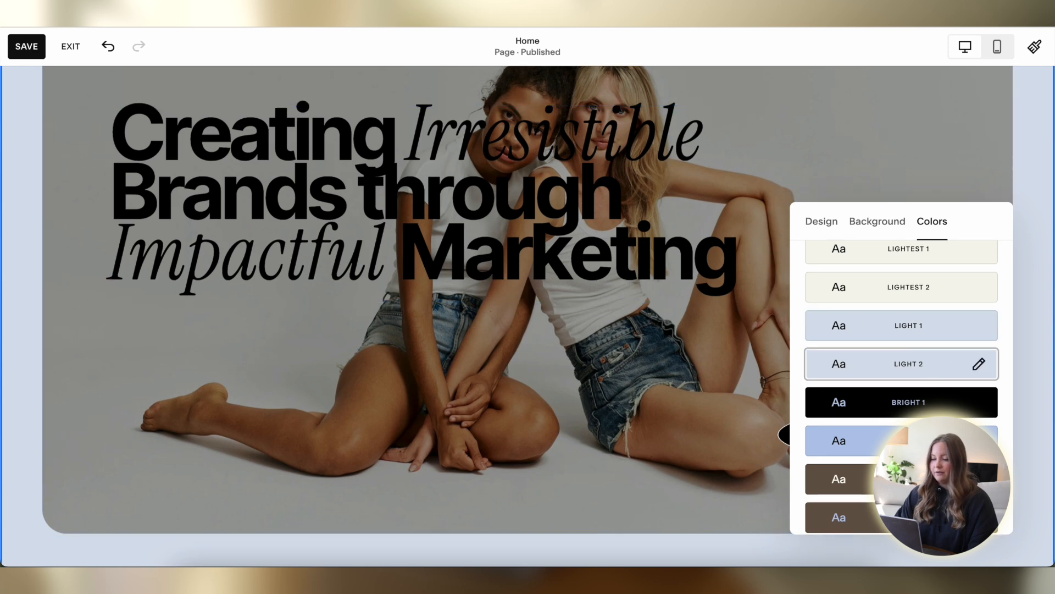
left_click(925, 401)
scroll(714, 401, "up", 3)
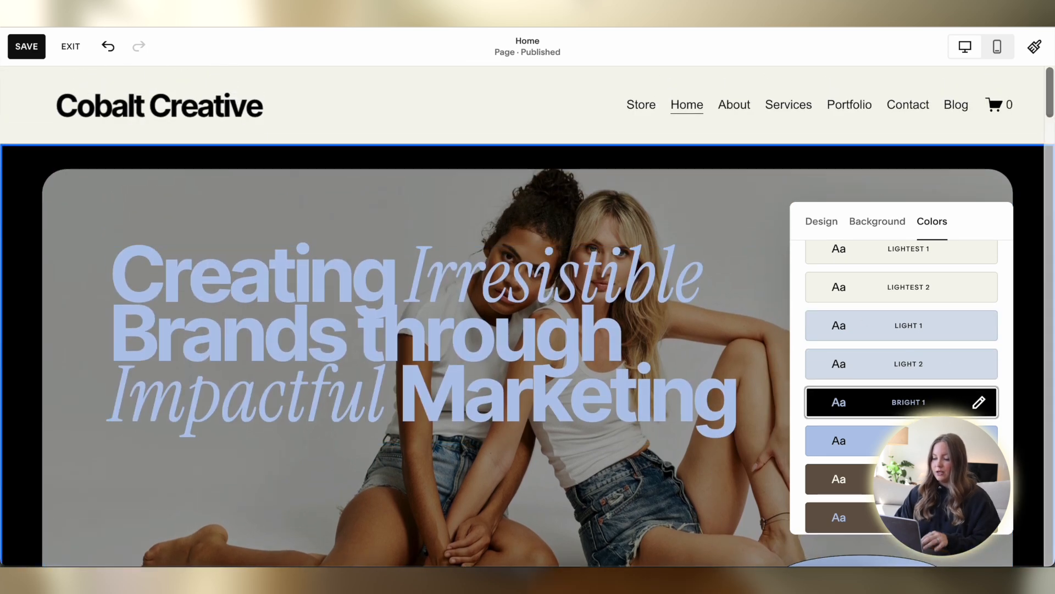
scroll(901, 379, "down", 2)
scroll(890, 399, "up", 3)
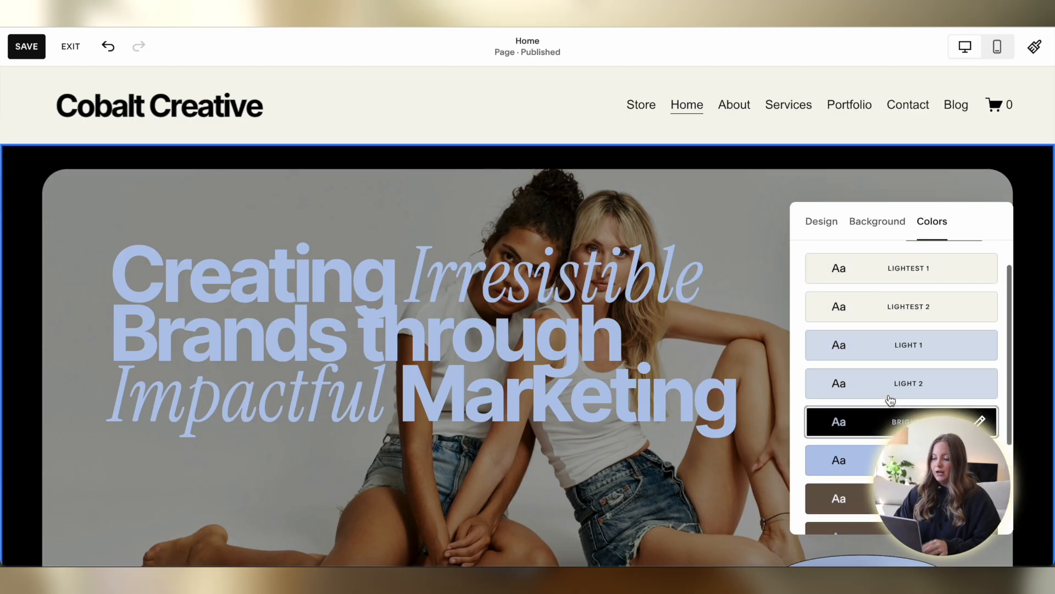
Open the Bright 1 color theme for editing, and undo the hero section's color theme changes
left_click(980, 421)
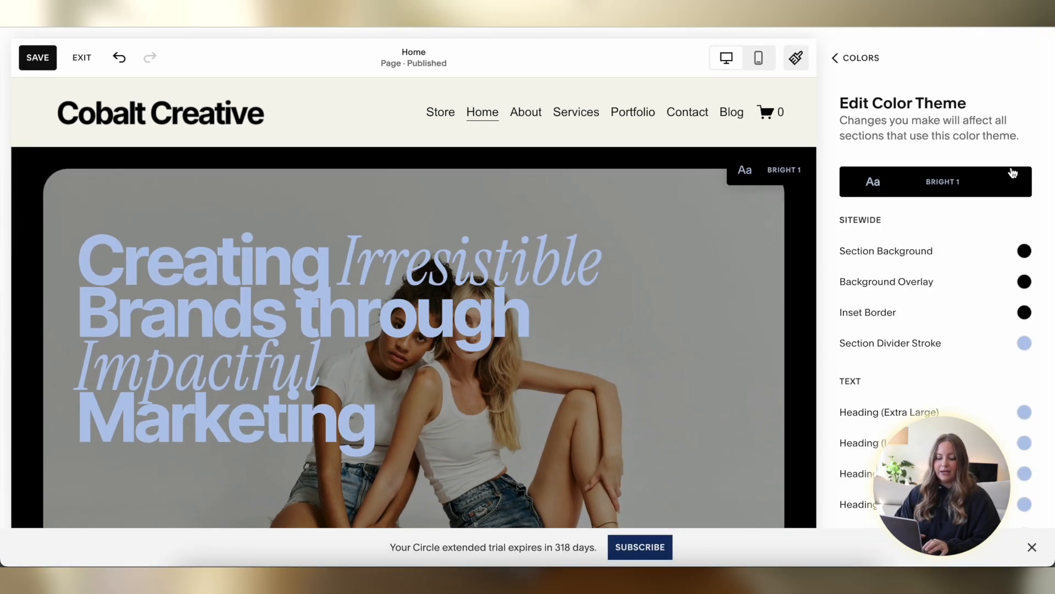
key("super+z")
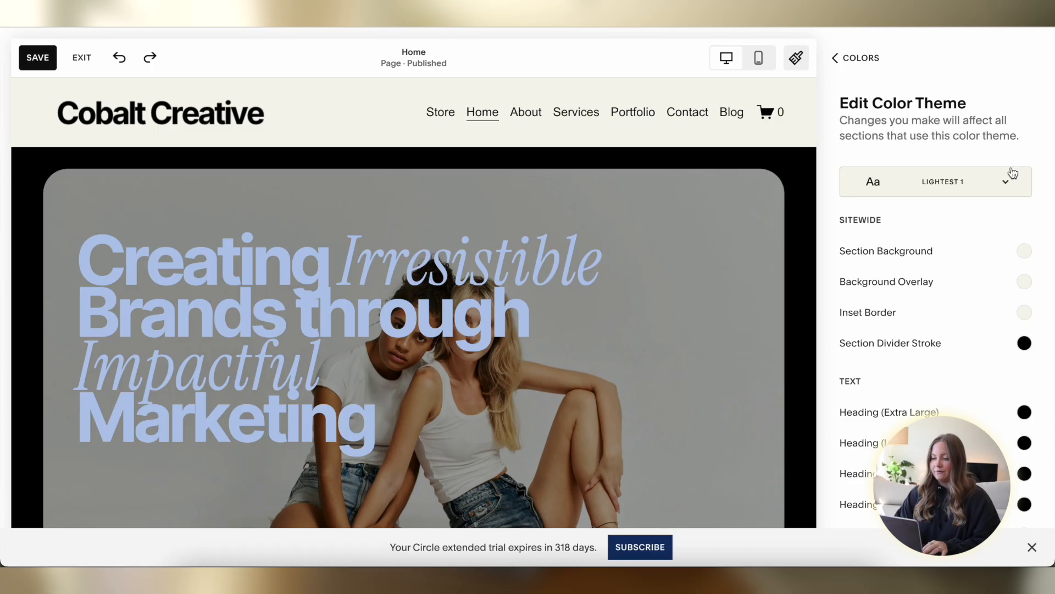
left_click(802, 287)
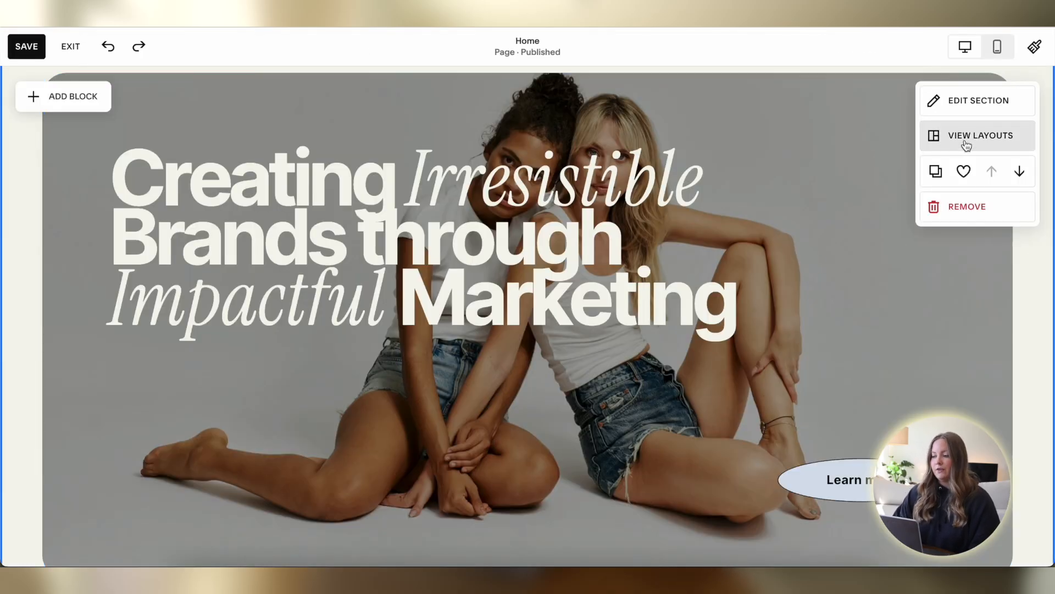
Try the hero layouts with the heading below the image and with a centered heading above it, and undo them
left_click(966, 145)
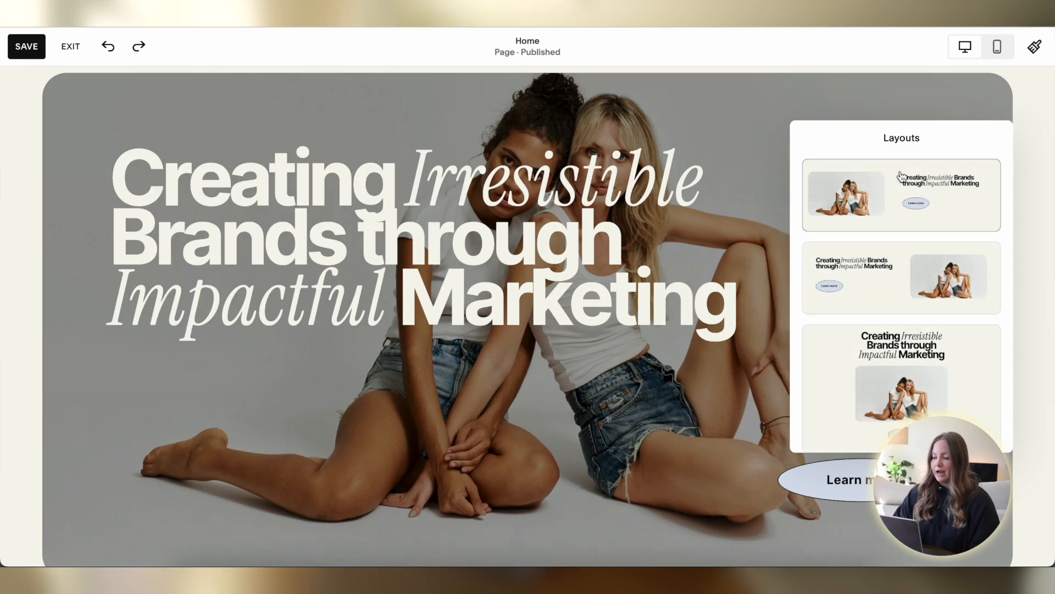
scroll(913, 274, "down", 3)
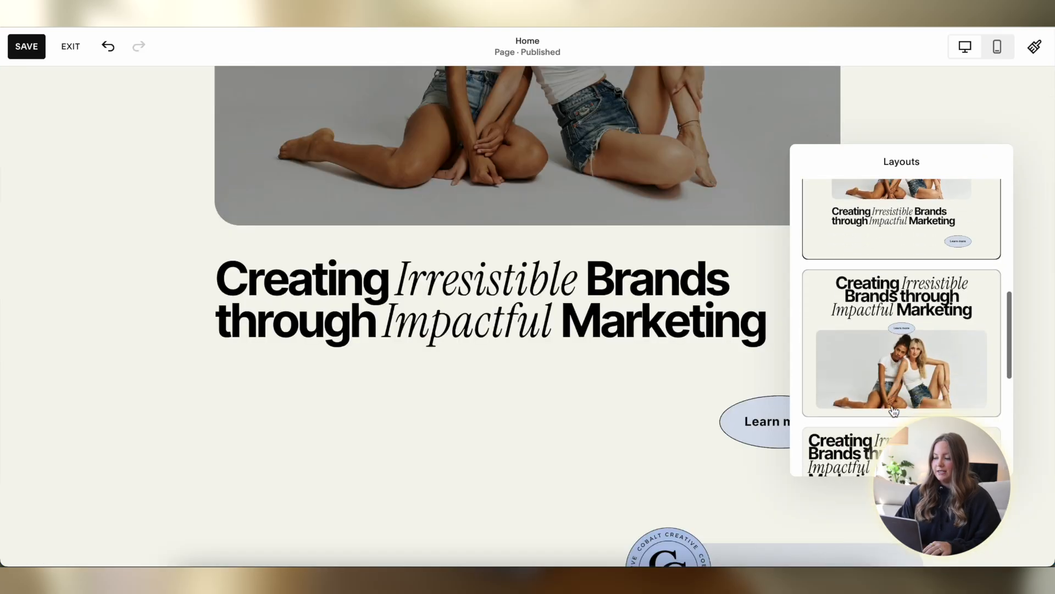
scroll(927, 300, "down", 1)
left_click(927, 300)
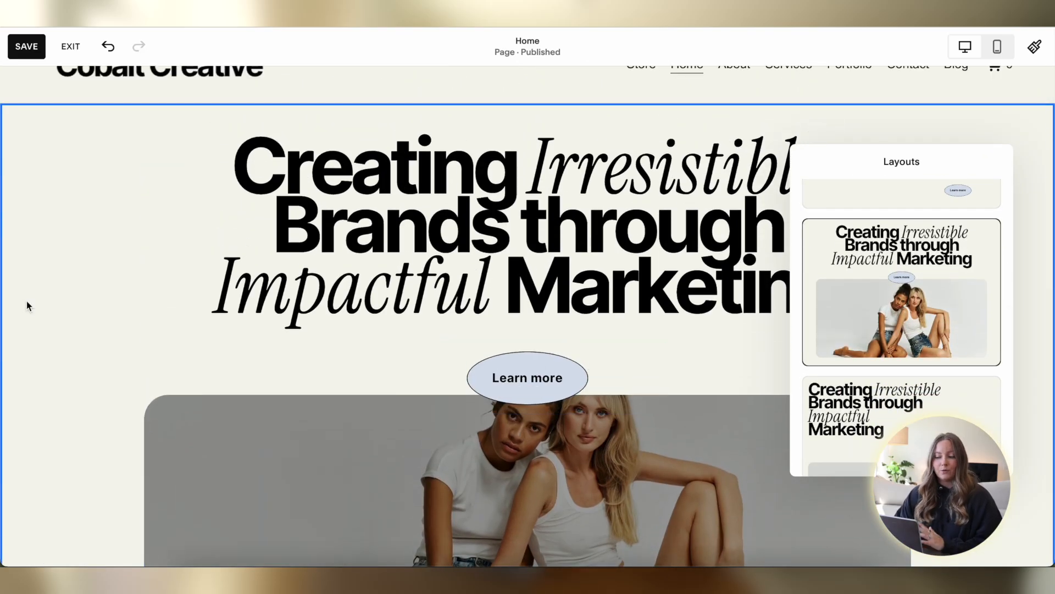
scroll(954, 309, "up", 2)
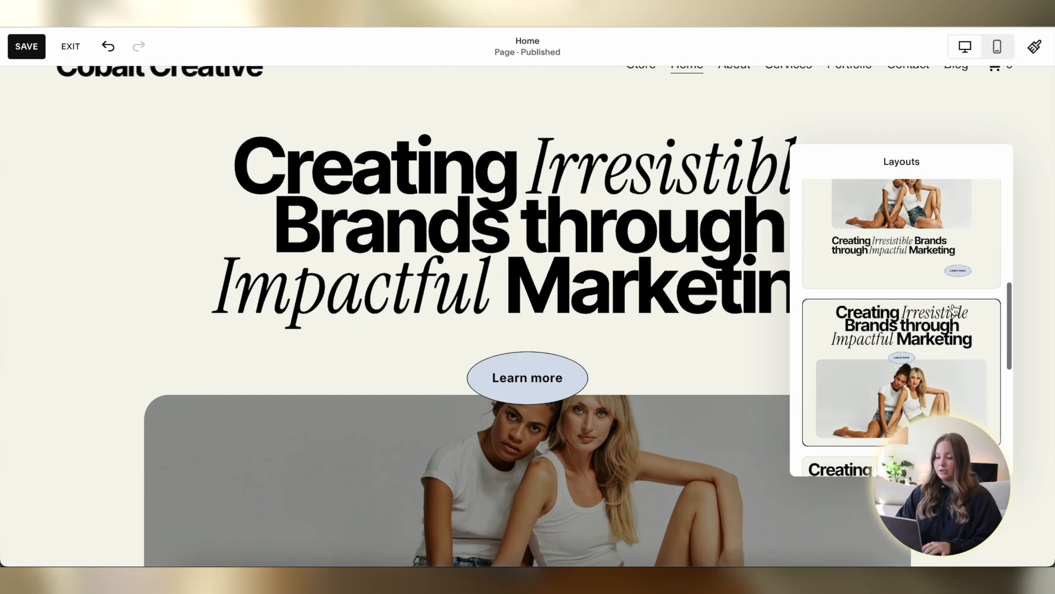
key("ctrl+z")
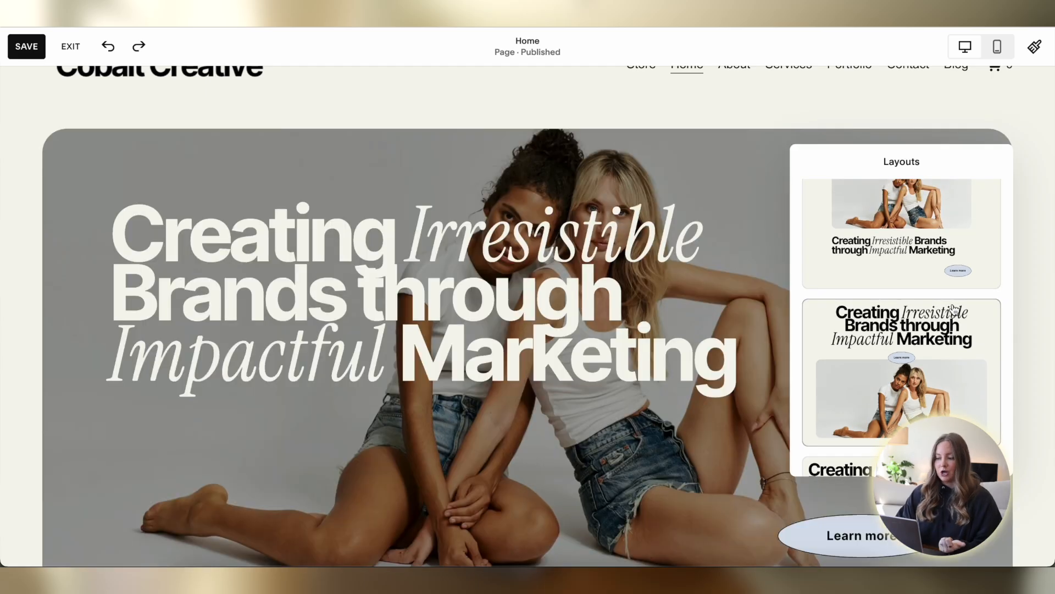
scroll(954, 309, "up", 6)
left_click(959, 132)
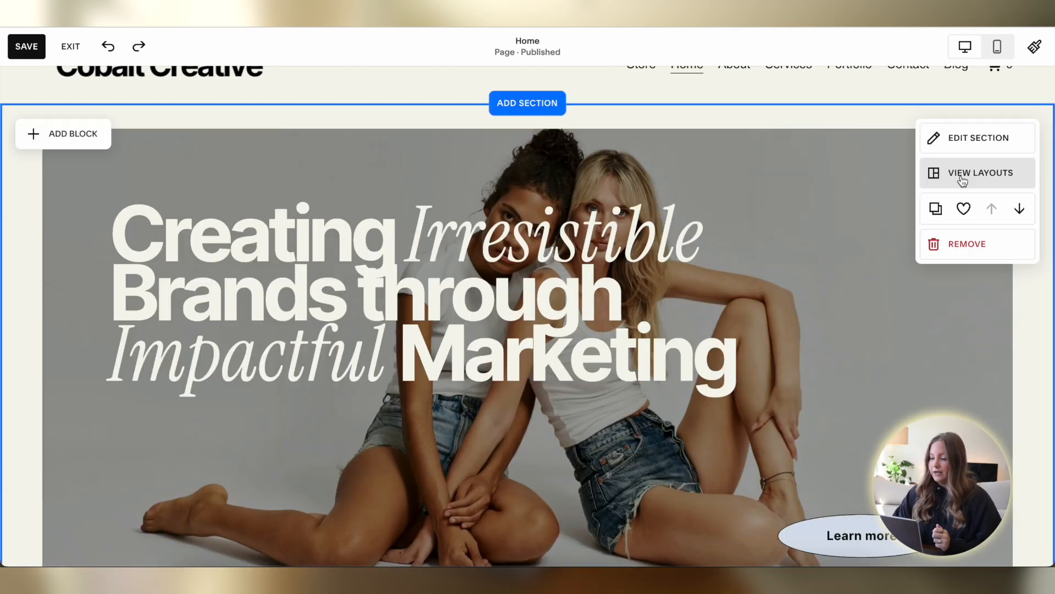
Try duplicating the hero section, undo the copy, and view where the section can be saved for reuse
left_click(936, 210)
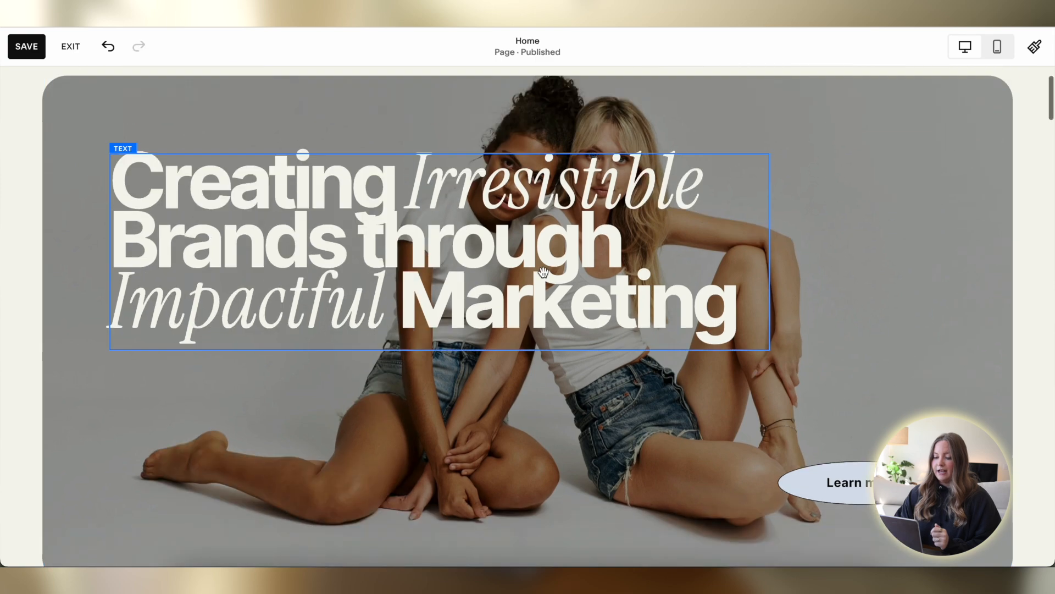
key("ctrl+z")
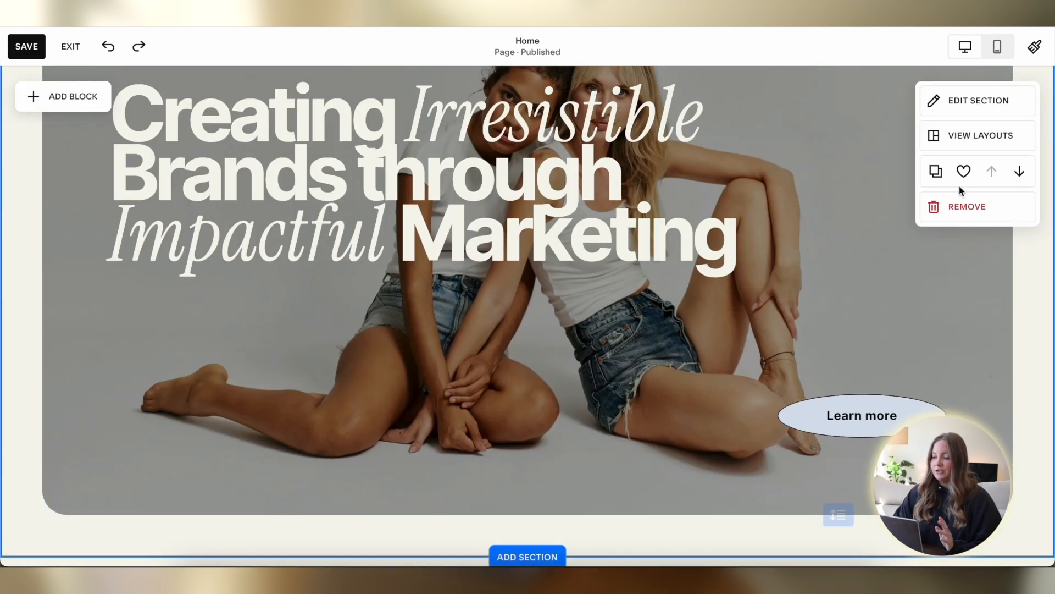
left_click(965, 172)
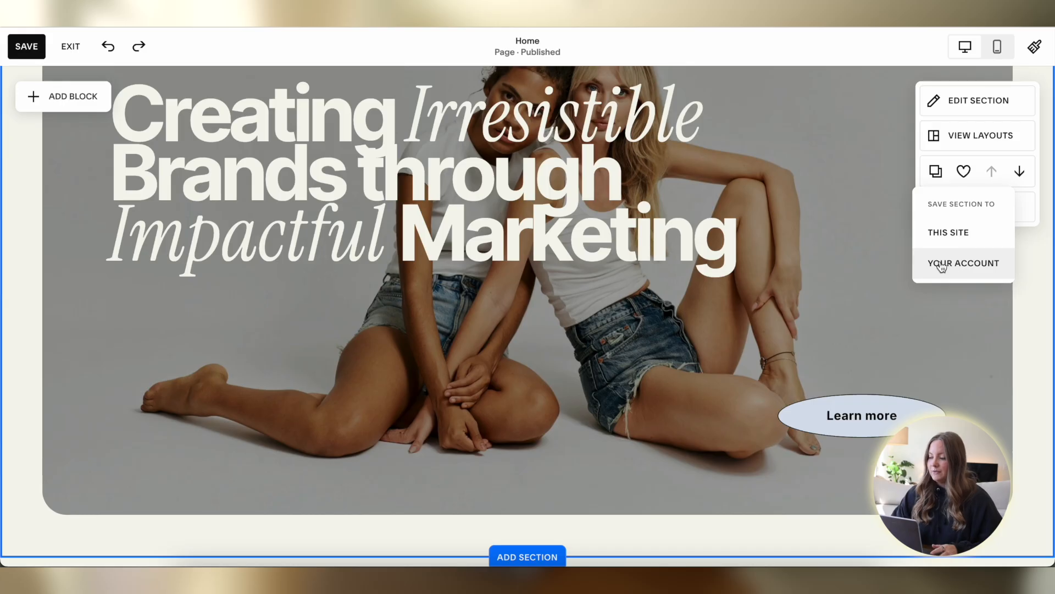
left_click(973, 323)
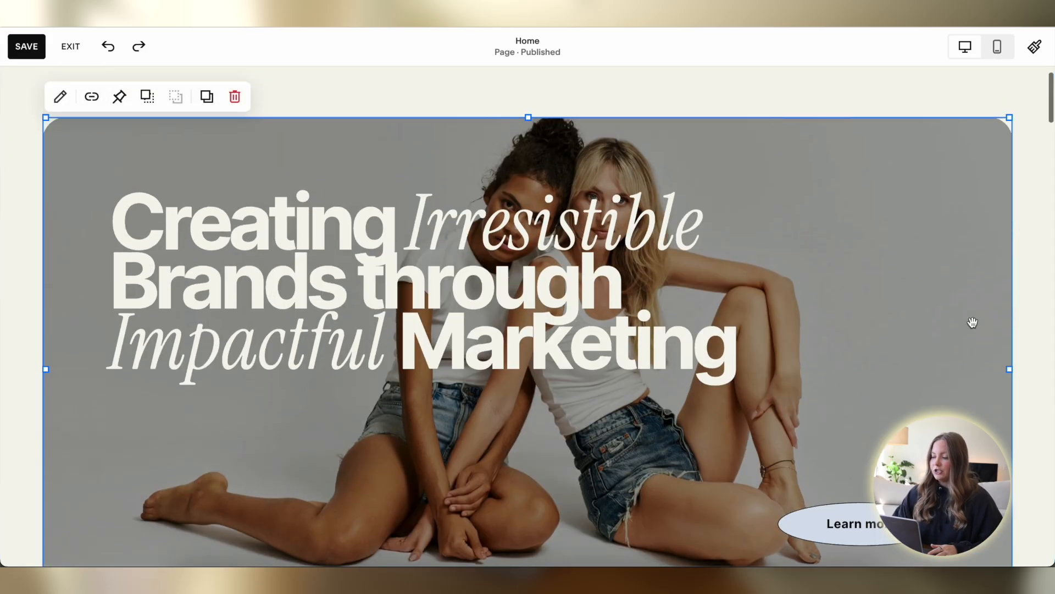
Move the "At Cobalt Creative" section above the hero section and back below it, and check the section order
scroll(972, 322, "down", 8)
mouse_move(959, 272)
scroll(983, 275, "up", 1)
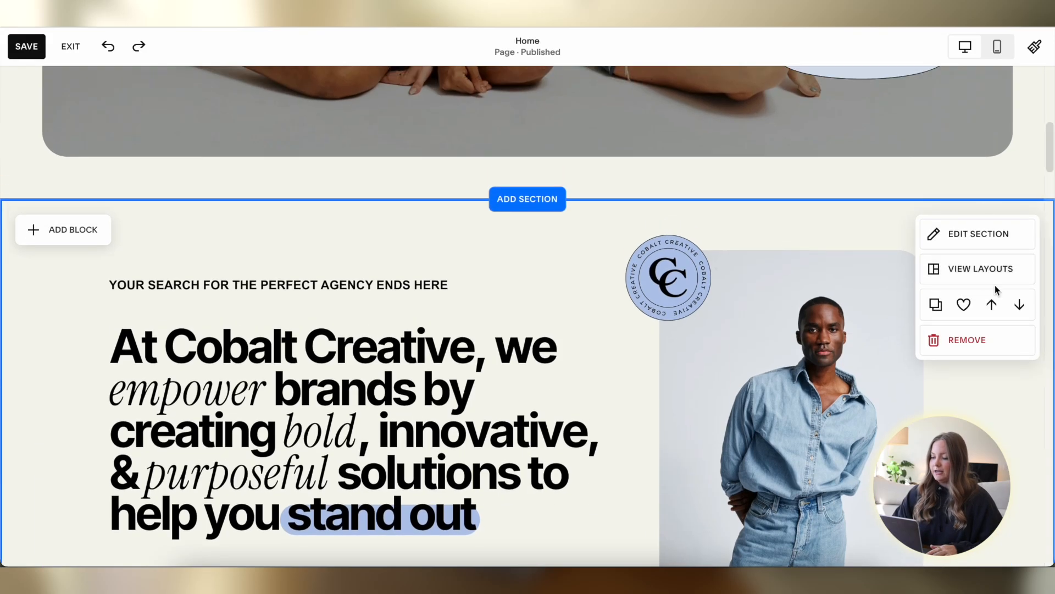
left_click(991, 304)
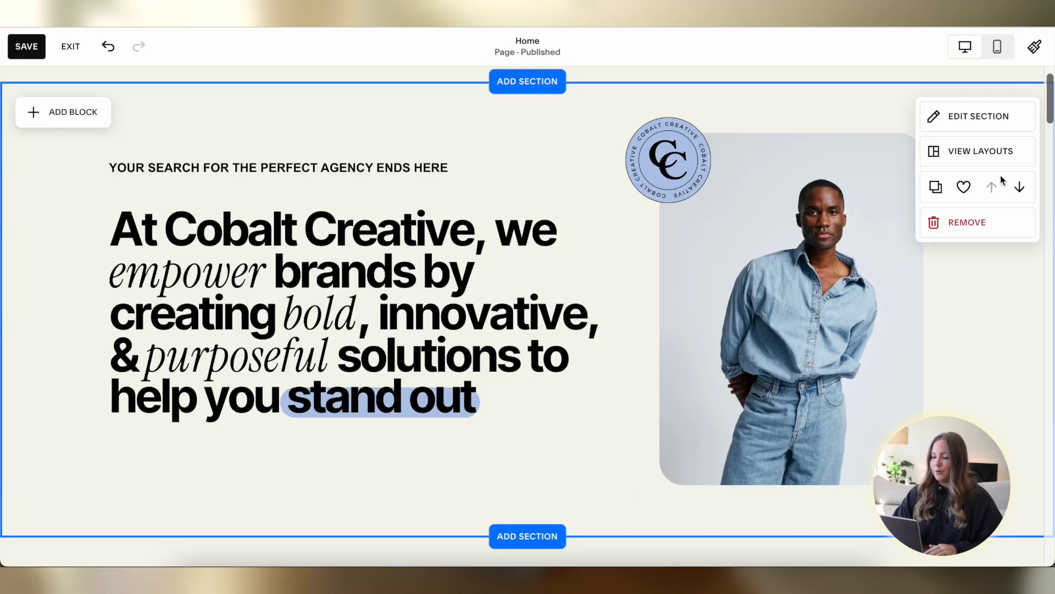
left_click(1017, 183)
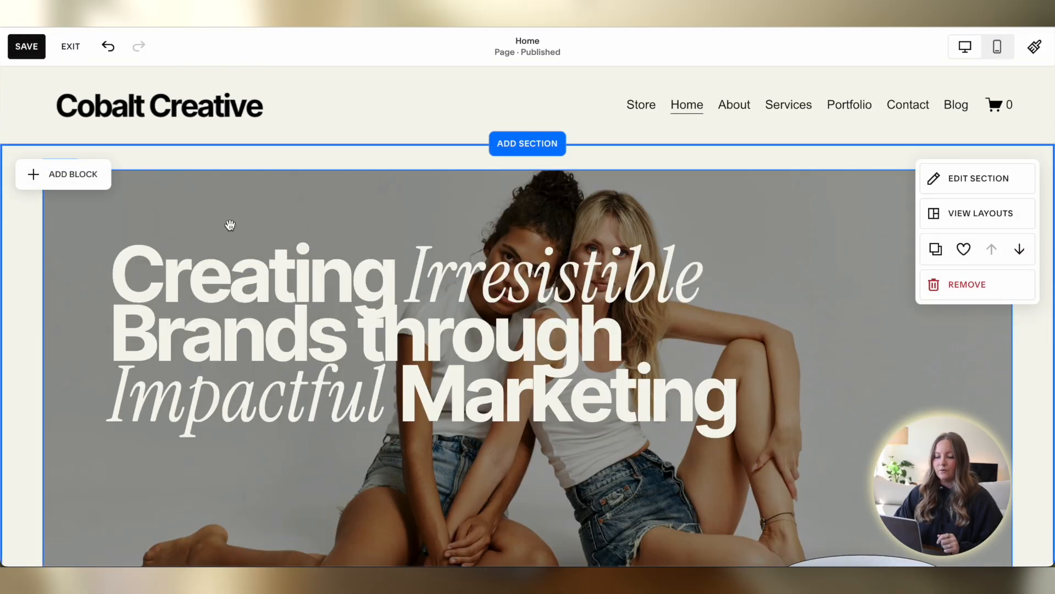
scroll(229, 225, "down", 8)
scroll(8, 408, "up", 5)
scroll(73, 245, "down", 5)
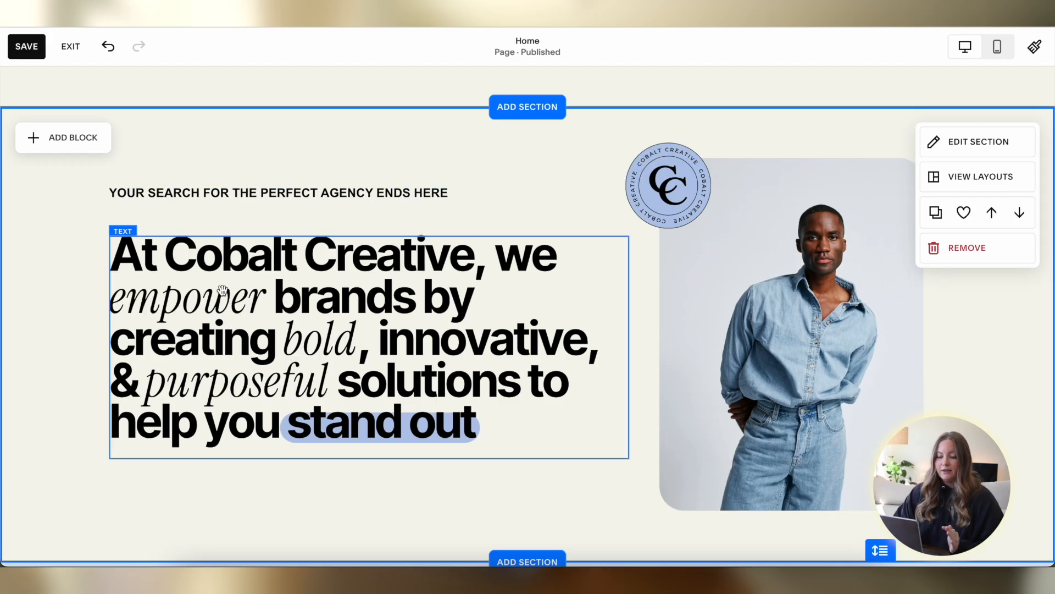
mouse_move(226, 200)
left_mouse_down()
mouse_move(242, 357)
mouse_move(737, 262)
mouse_move(221, 191)
mouse_move(513, 158)
mouse_move(242, 210)
mouse_move(584, 326)
mouse_move(308, 165)
mouse_move(201, 272)
mouse_move(236, 213)
left_mouse_up()
left_click(345, 192)
left_click(286, 222)
left_click(487, 216)
scroll(524, 393, "down", 1)
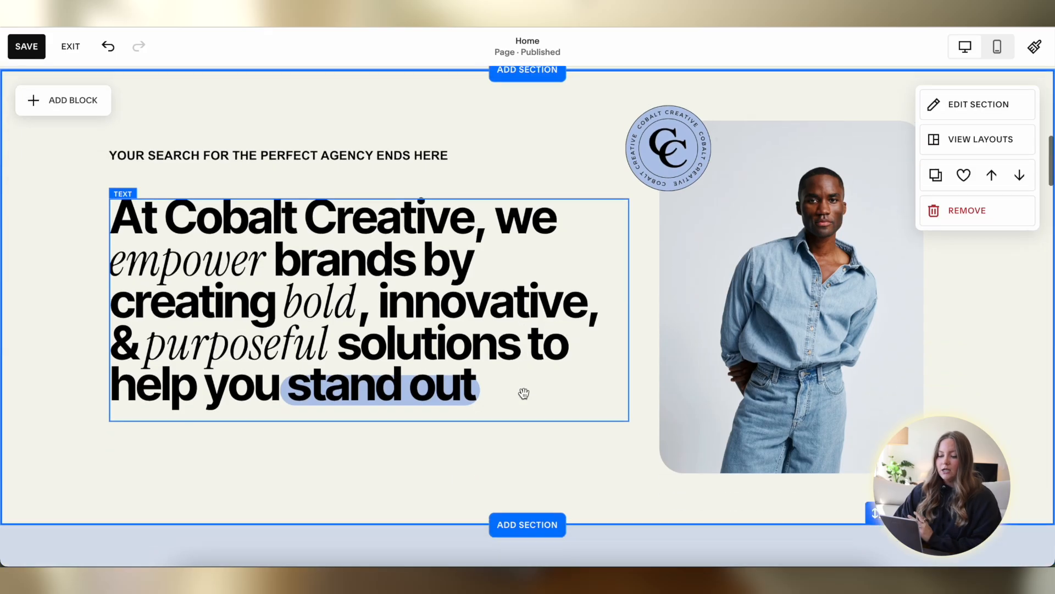
Move the "At Cobalt Creative" heading block slightly lower beneath the small uppercase line
left_click_drag(233, 304, 230, 330)
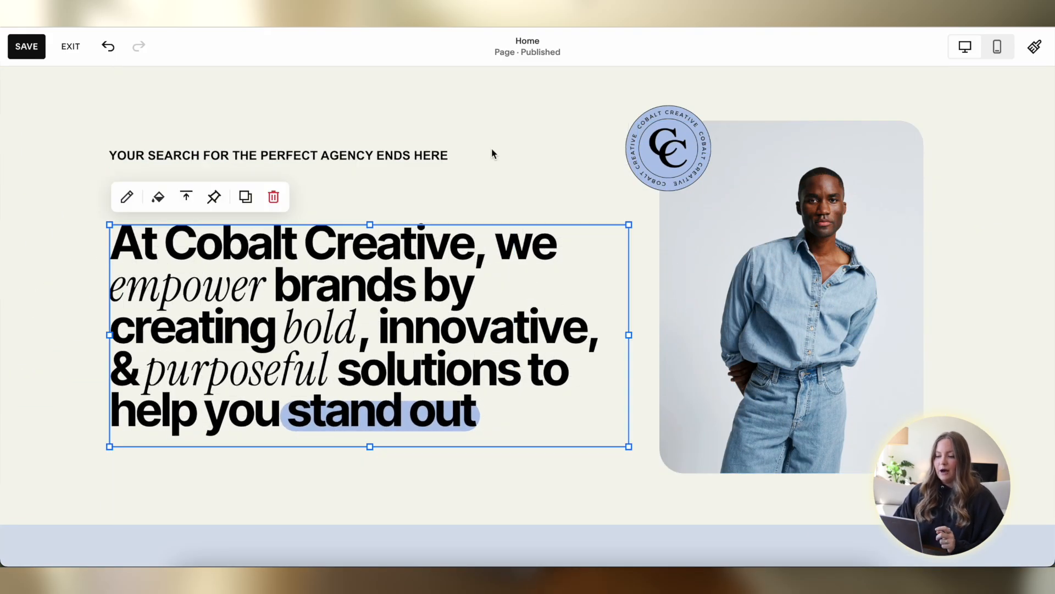
left_click(516, 182)
scroll(515, 182, "up", 1)
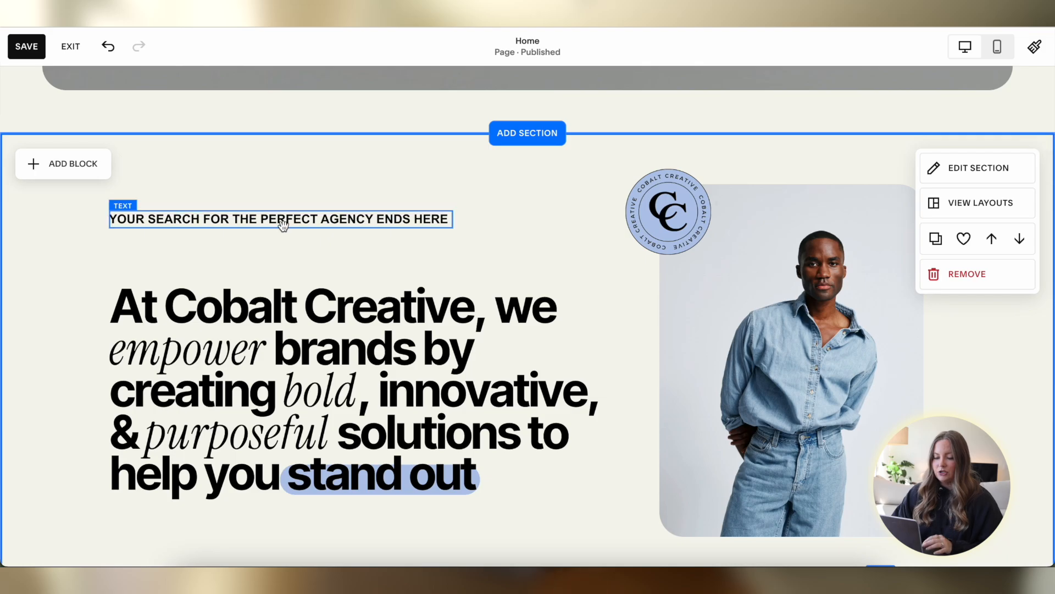
View the heading and paragraph style options for the "YOUR SEARCH FOR THE PERFECT AGENCY ENDS HERE" text
left_click(220, 220)
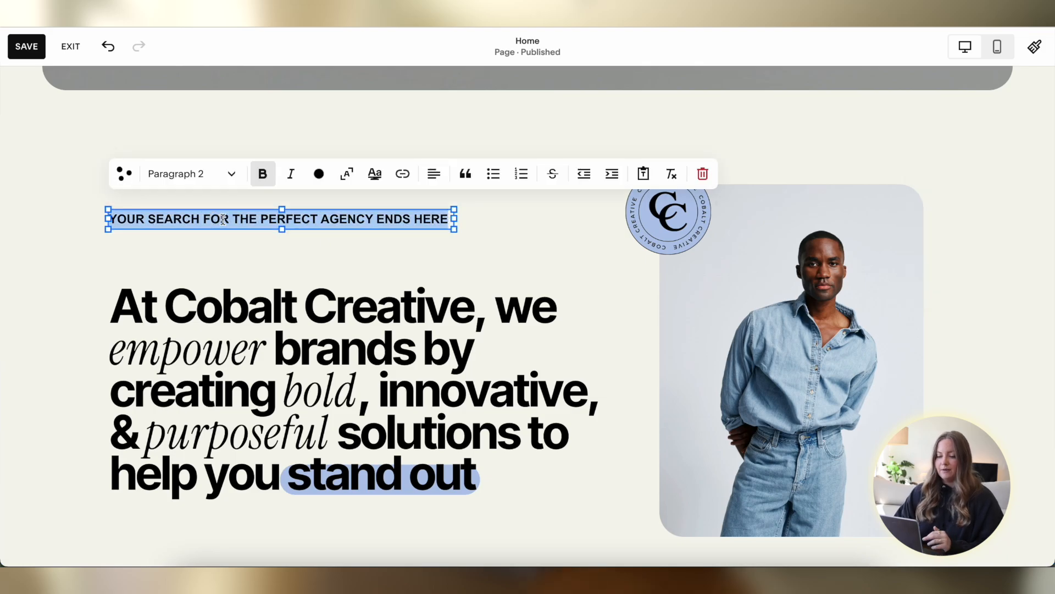
left_click(213, 177)
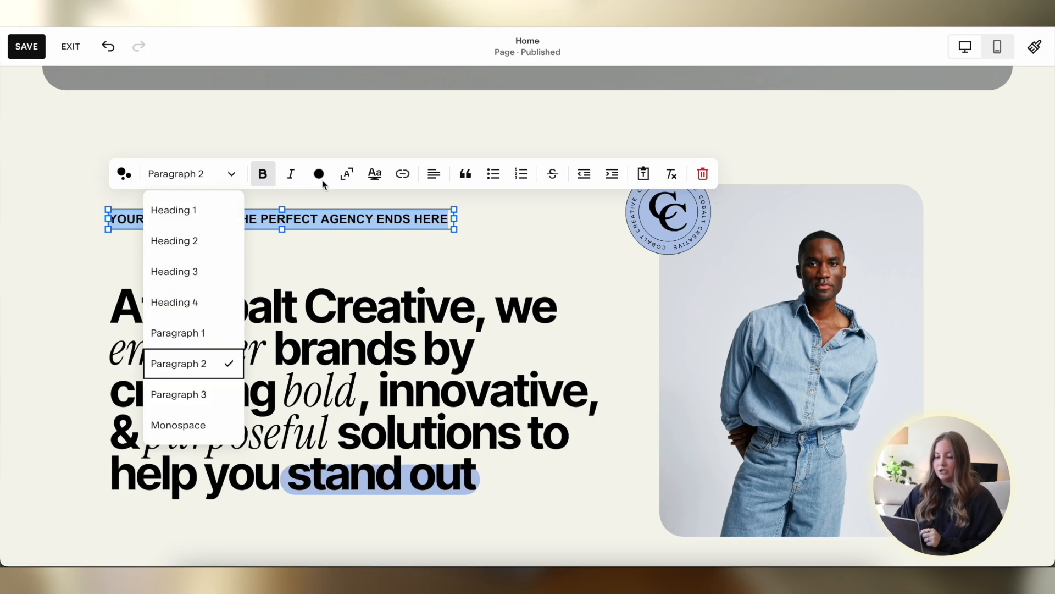
key("Escape")
Try the brown palette color on the small uppercase line, undo it, and revisit its text color palette
left_click(241, 222)
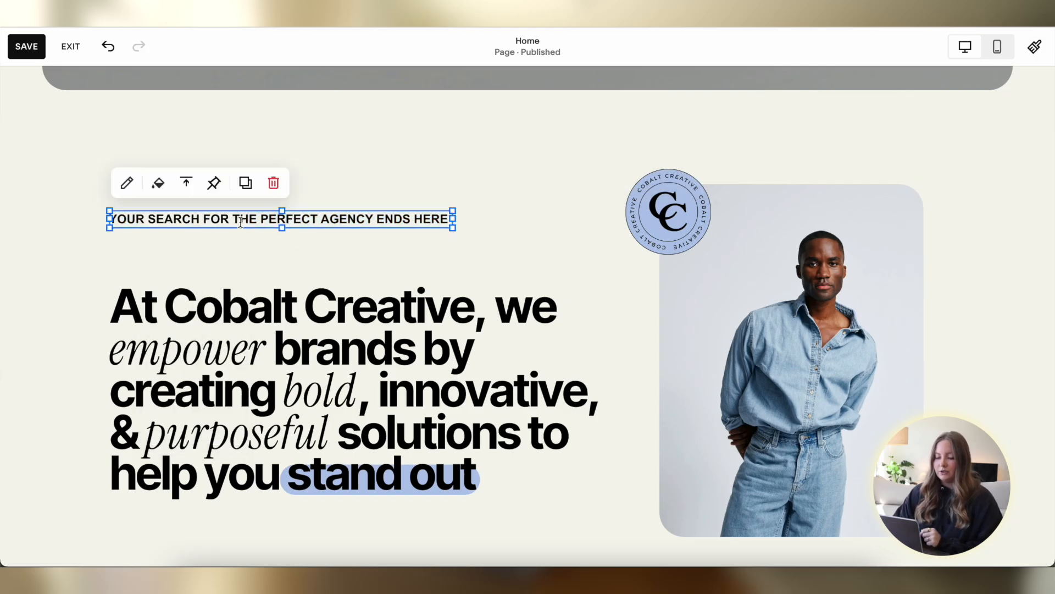
triple_click(241, 221)
left_click(319, 174)
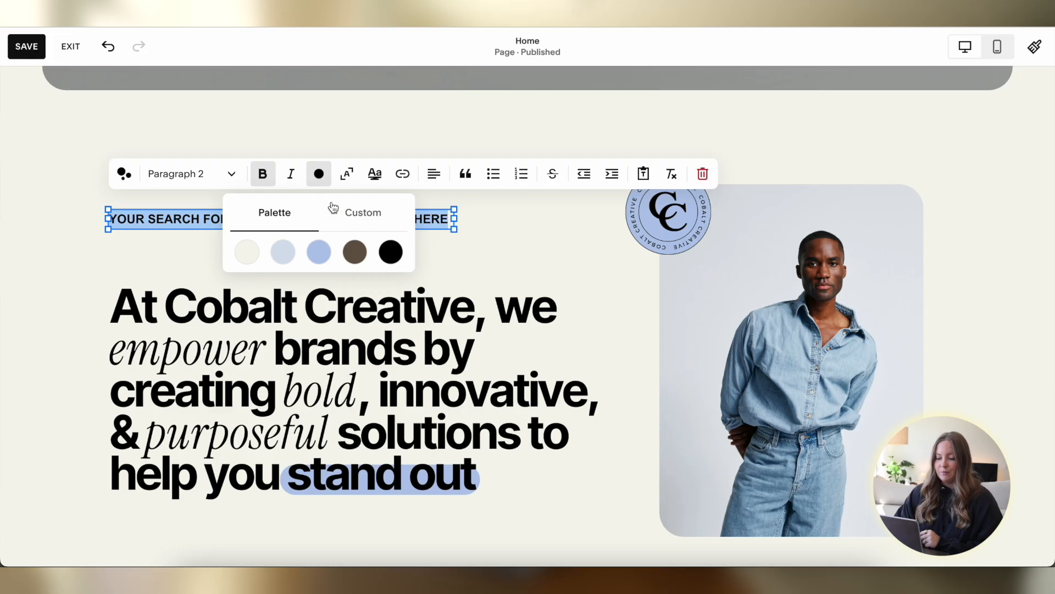
left_click(355, 253)
left_click(503, 244)
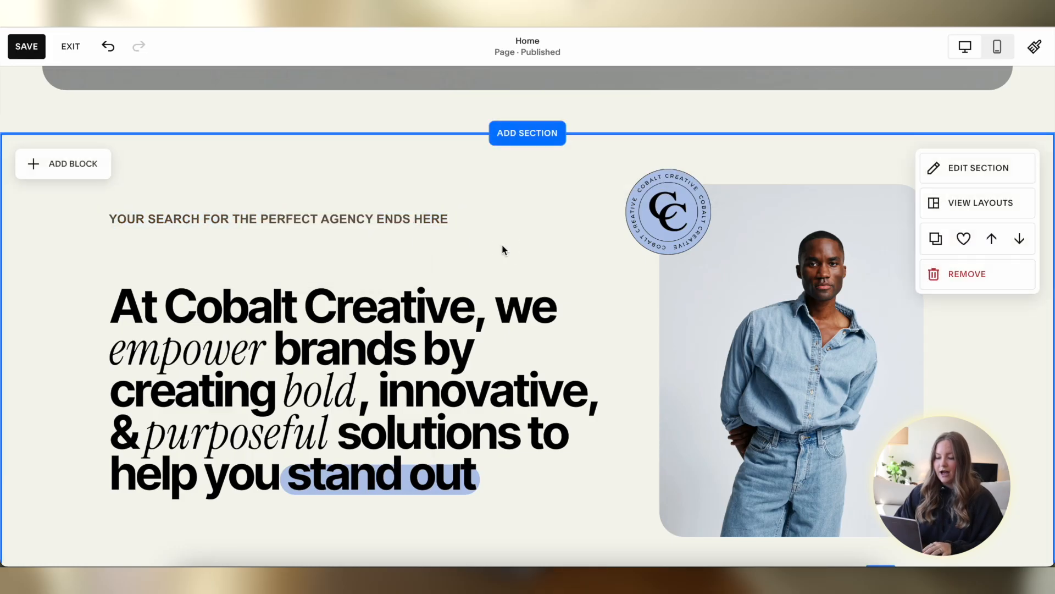
double_click(367, 219)
left_click(319, 174)
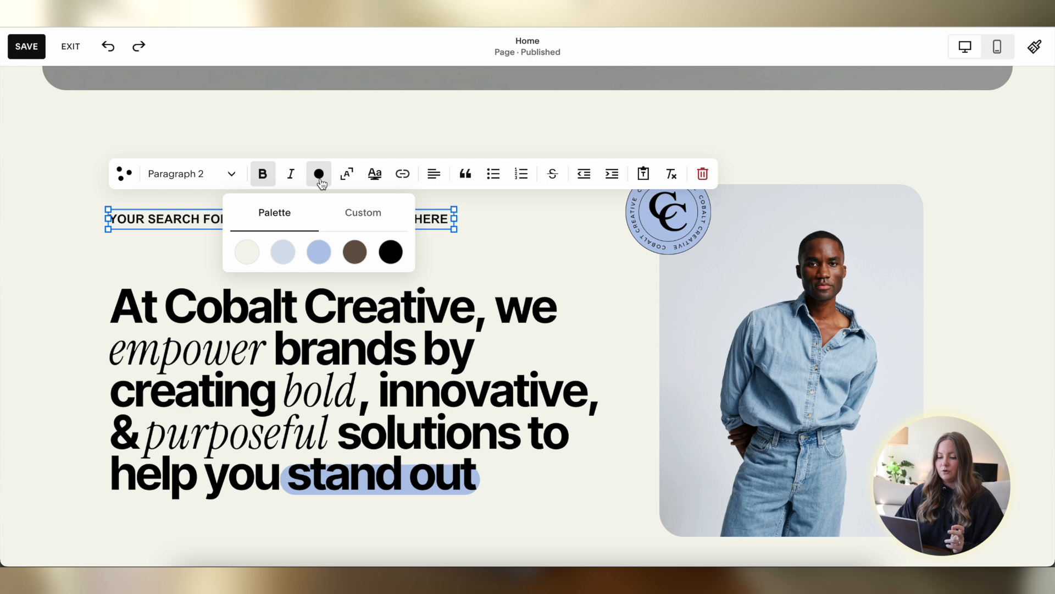
left_click(319, 252)
left_click(509, 233)
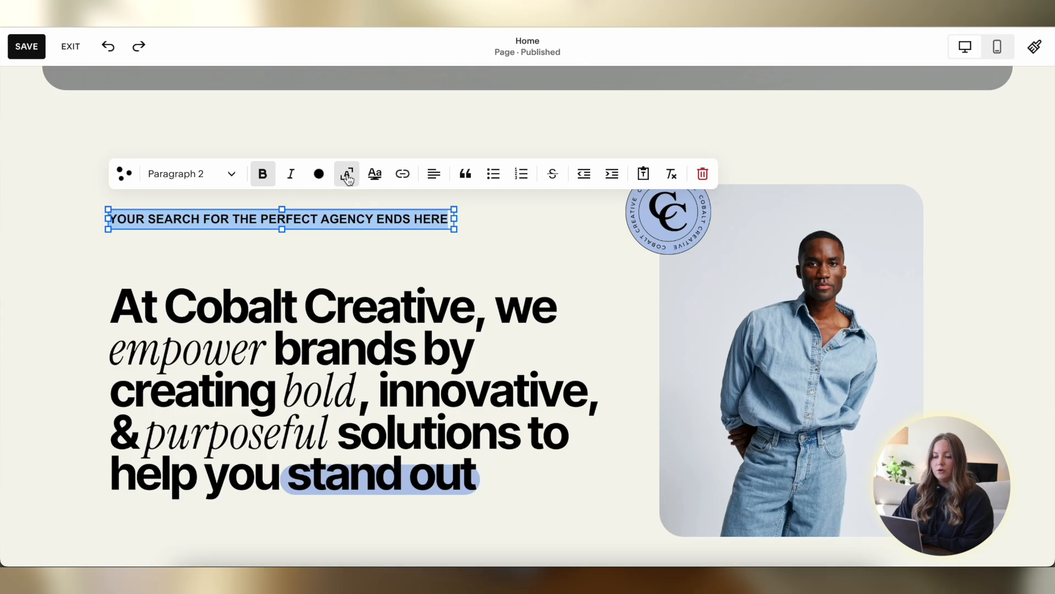
Try scaled text on the small uppercase line by enlarging its box across the badge, and undo the resize
left_click(347, 176)
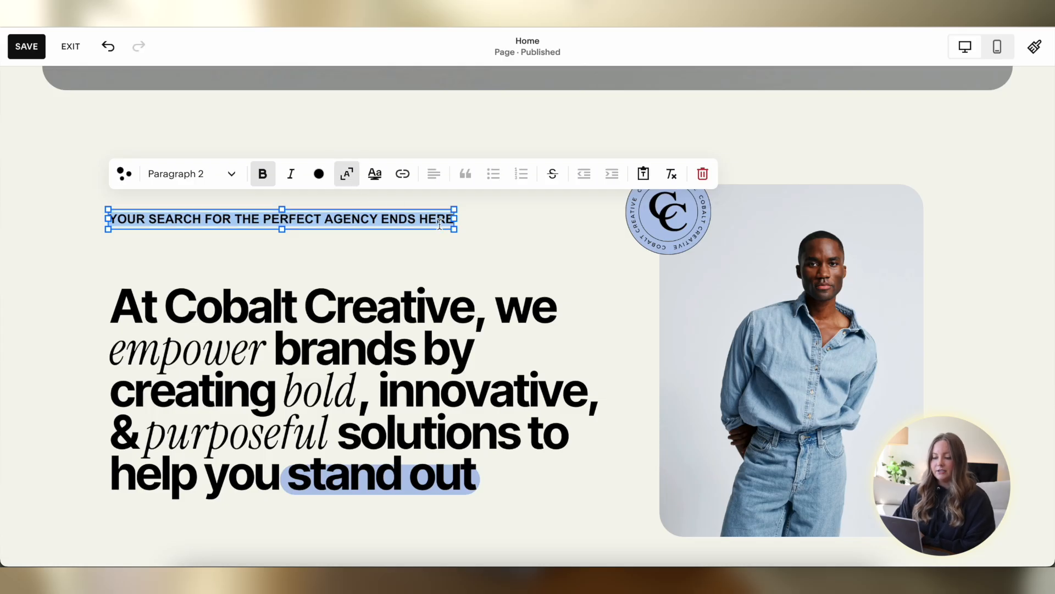
left_click_drag(454, 229, 701, 252)
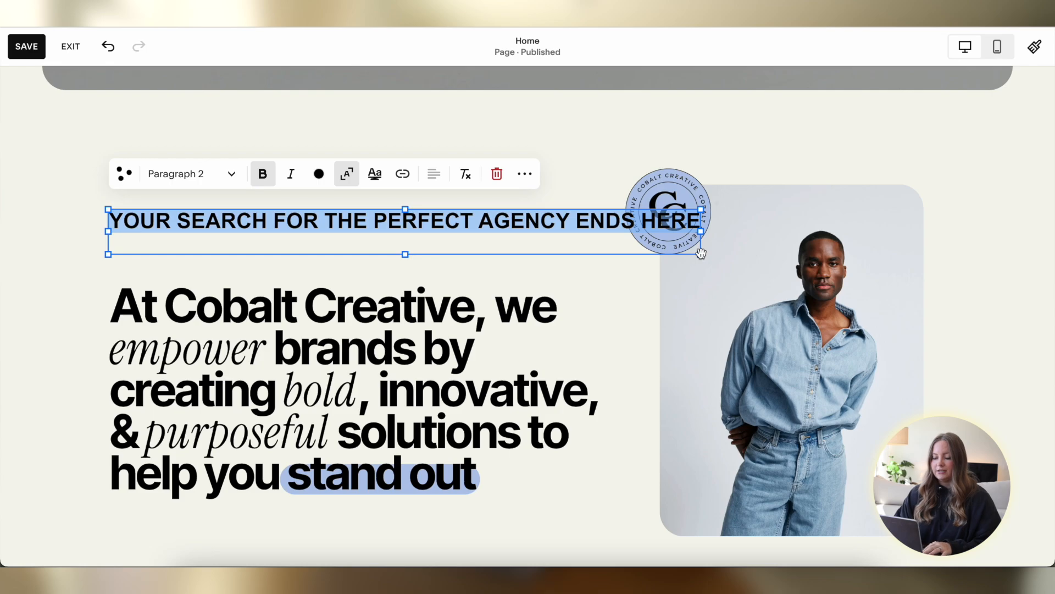
key("ctrl+z")
key("ctrl+z")
left_click(580, 266)
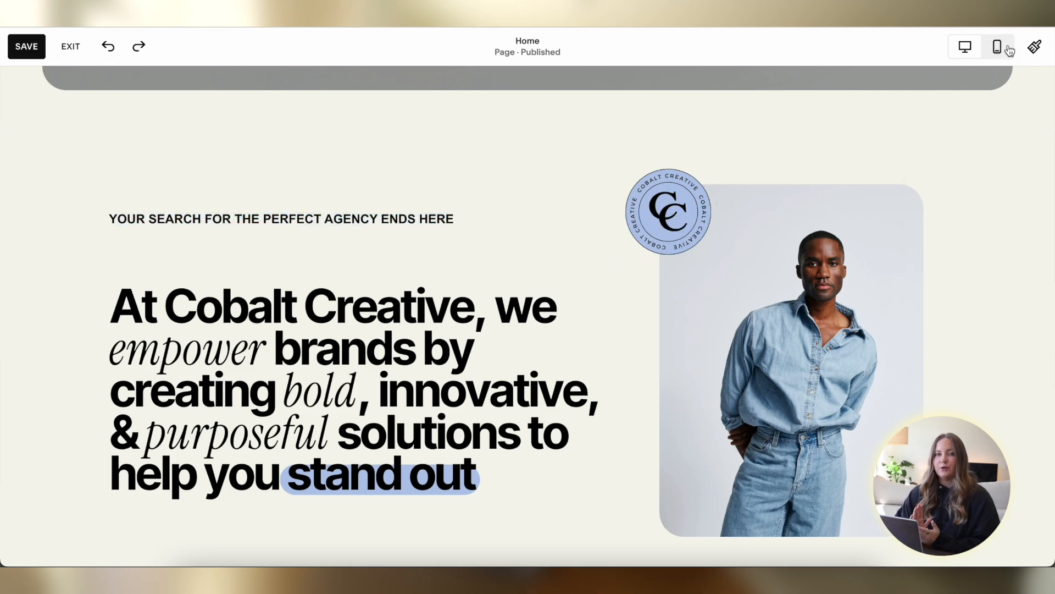
mouse_move(518, 222)
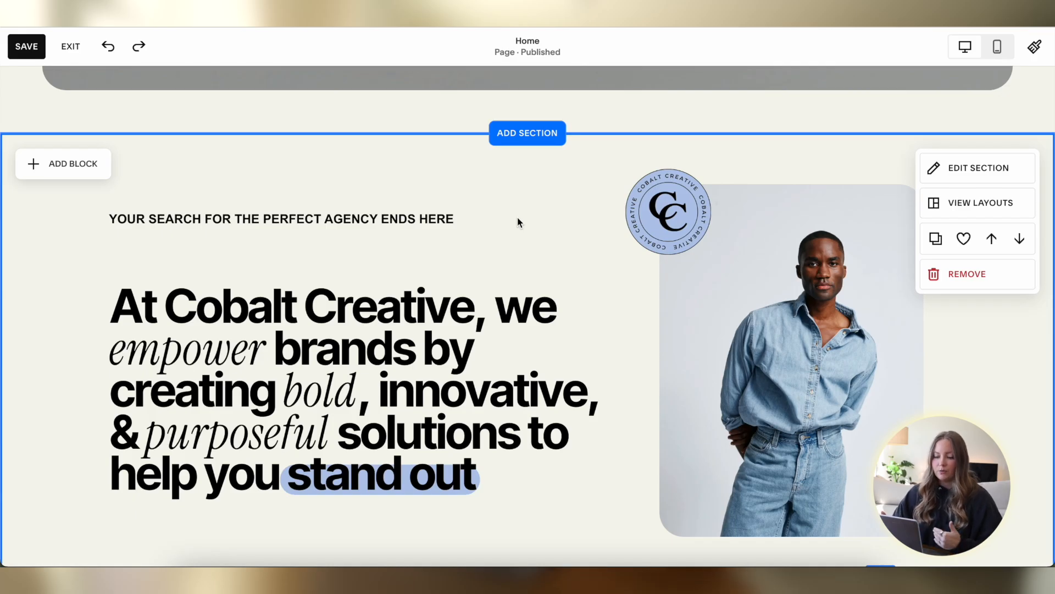
double_click(356, 222)
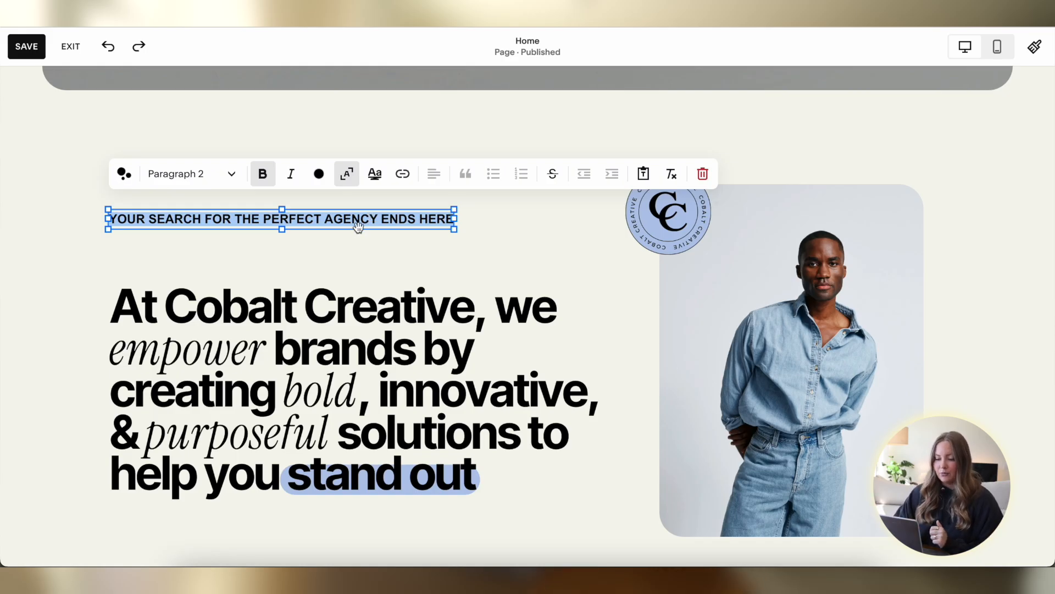
Try a solid block highlight on the word "Creative" in the large heading
scroll(358, 225, "down", 2)
left_click(354, 229)
double_click(368, 201)
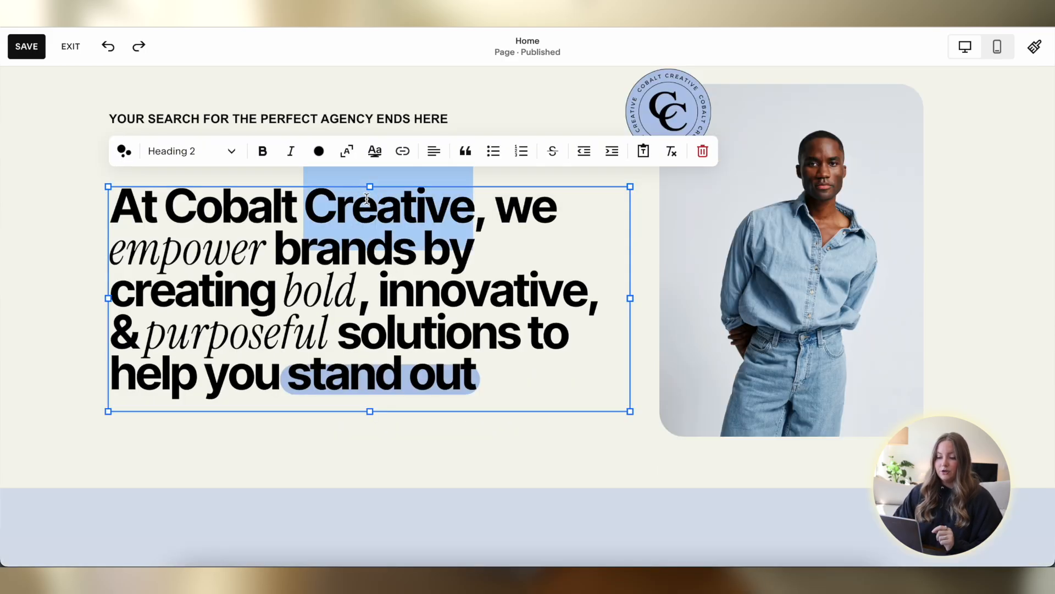
left_click(375, 152)
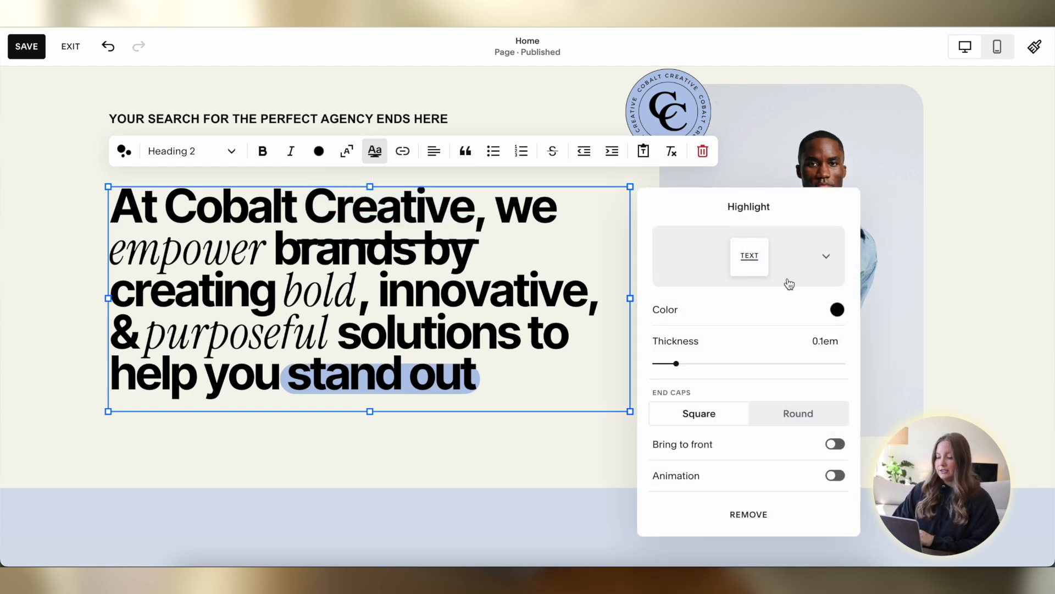
left_click(800, 273)
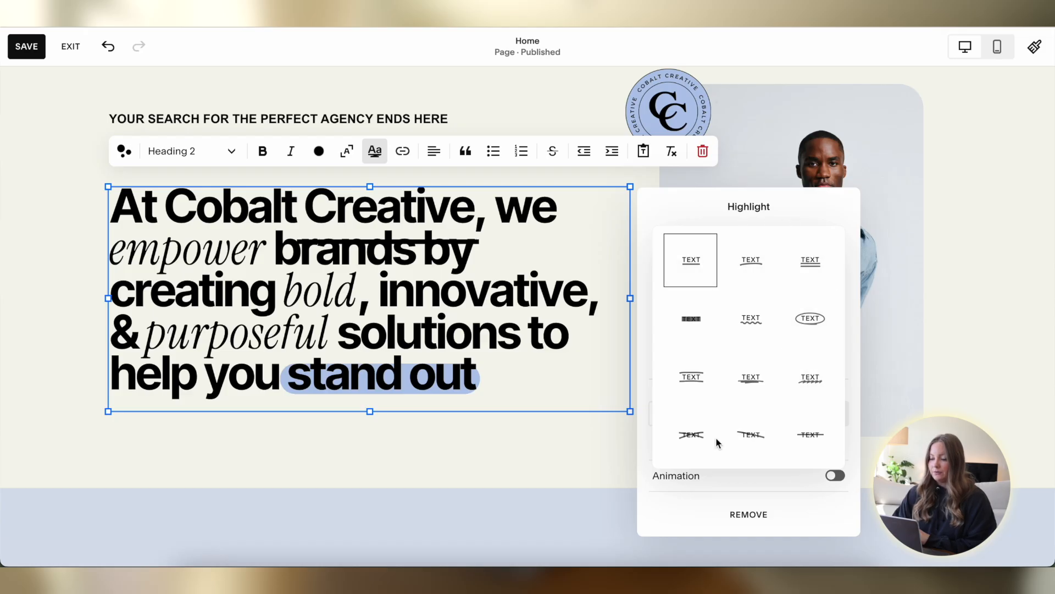
left_click(694, 330)
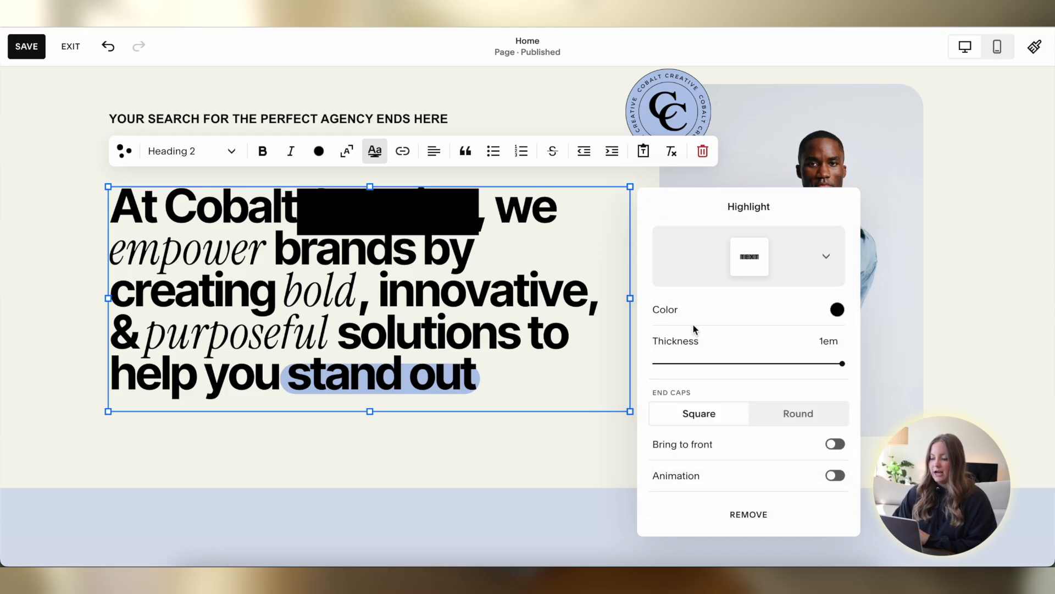
Set the "Creative" highlight to the medium blue palette color with Round end caps
left_click(838, 310)
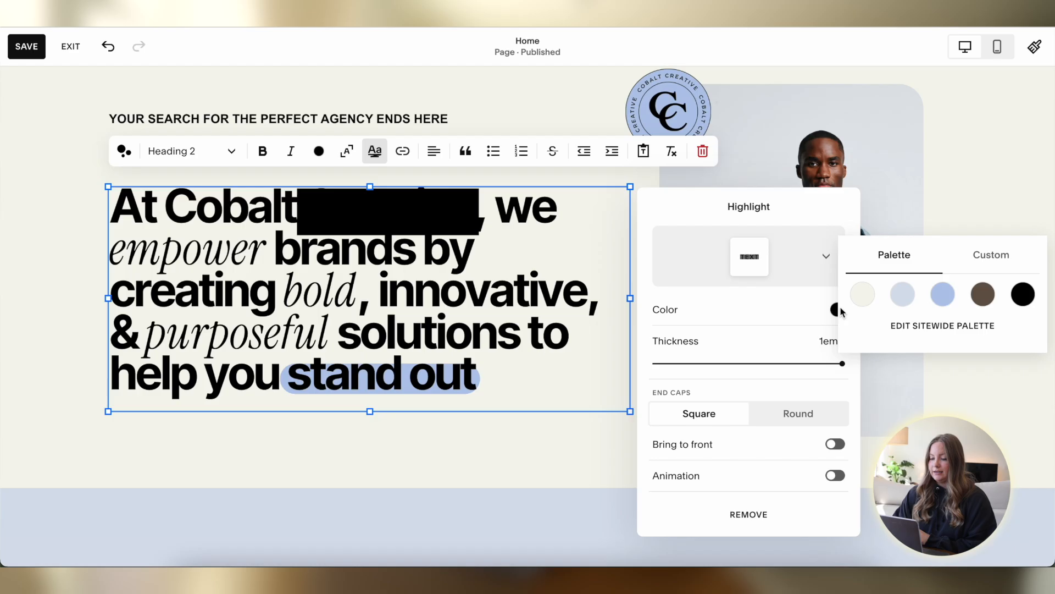
left_click(944, 284)
left_click(791, 413)
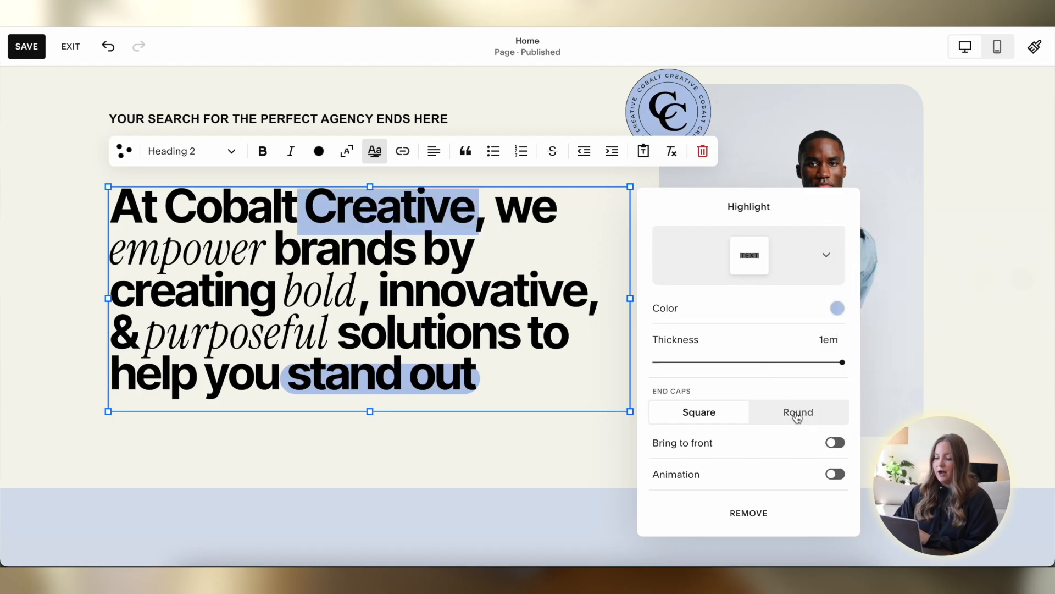
left_click(789, 411)
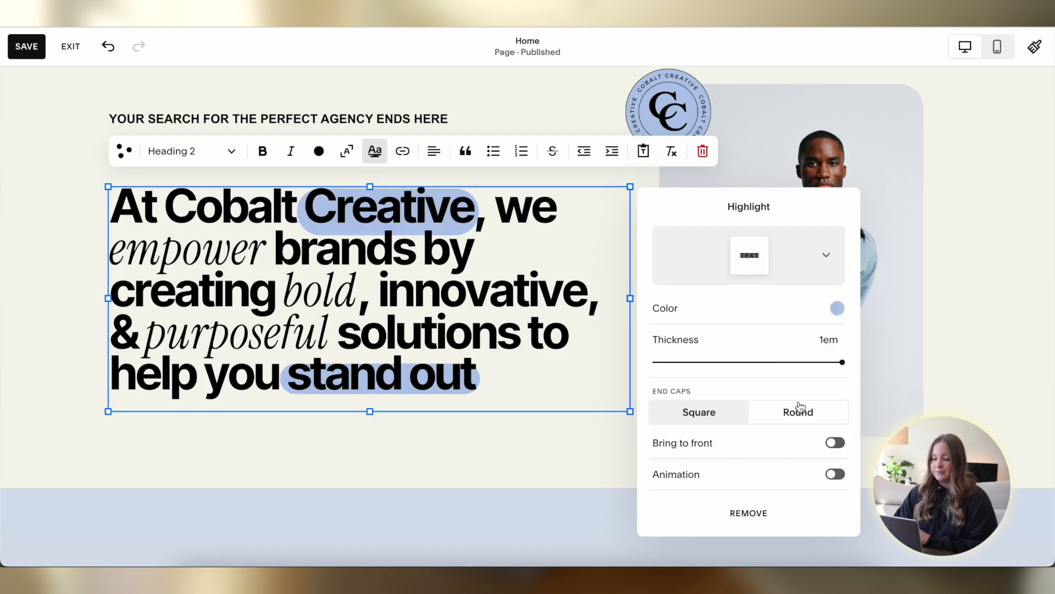
Try the highlight's Bring to front and Animation options, view the animation types, and turn both options back off
left_click(836, 443)
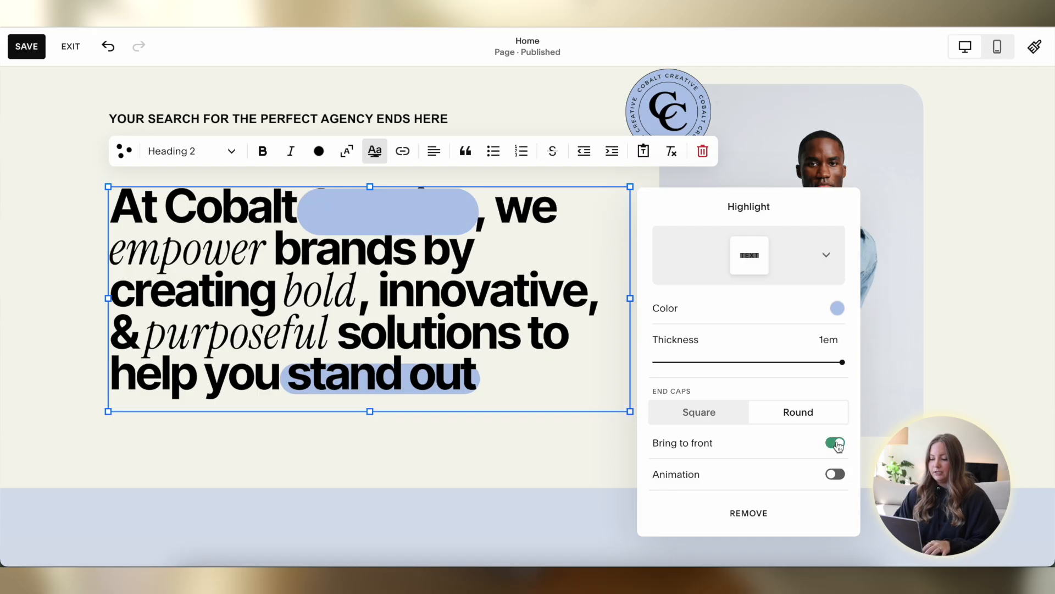
left_click(836, 442)
left_click(835, 473)
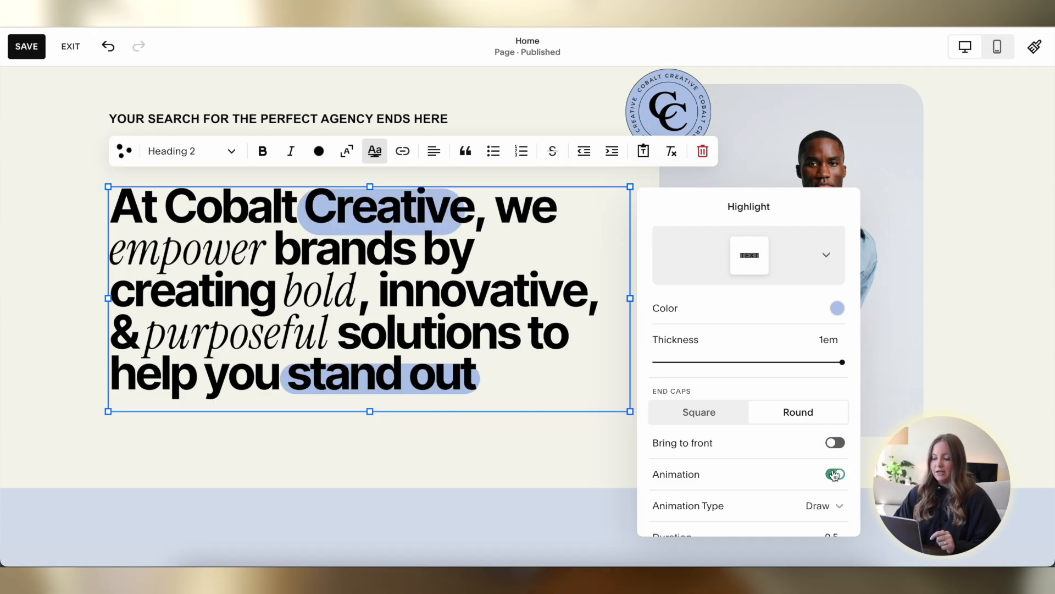
scroll(770, 442, "down", 3)
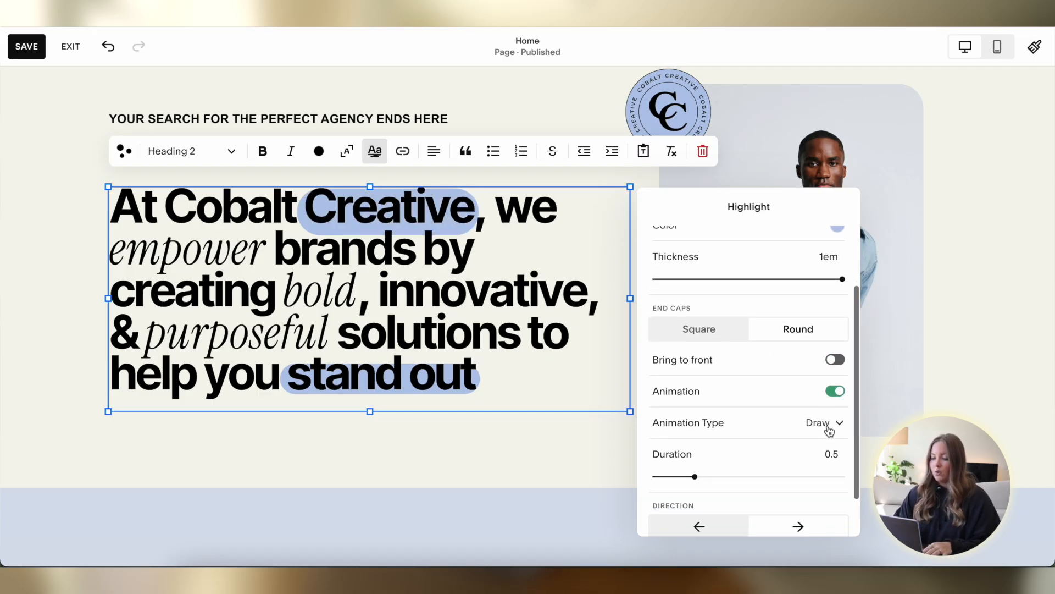
left_click(824, 423)
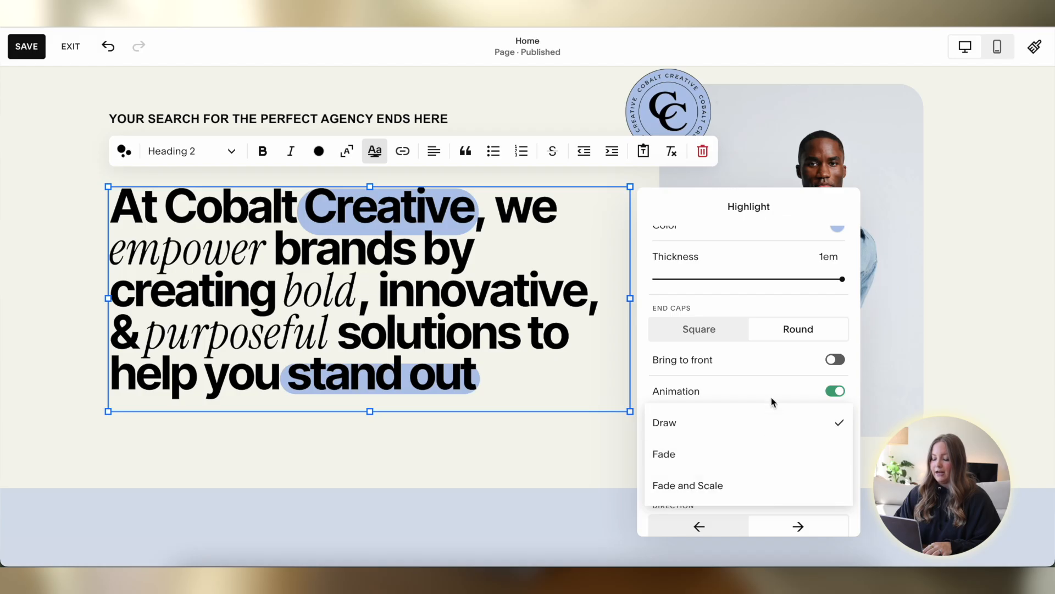
left_click(646, 391)
scroll(718, 405, "down", 2)
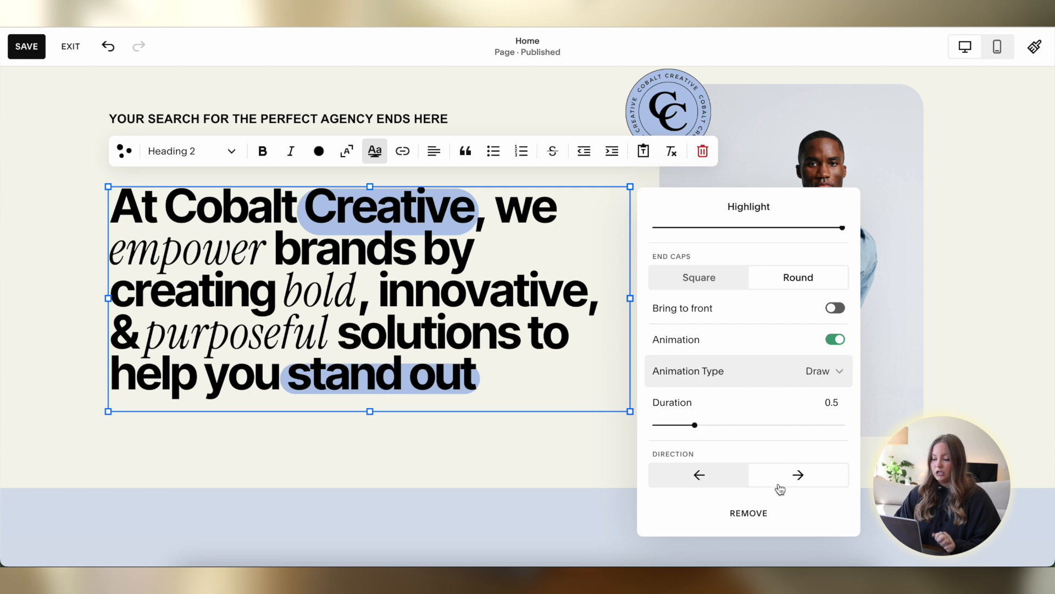
scroll(709, 482, "up", 1)
key("super+z")
scroll(763, 367, "up", 1)
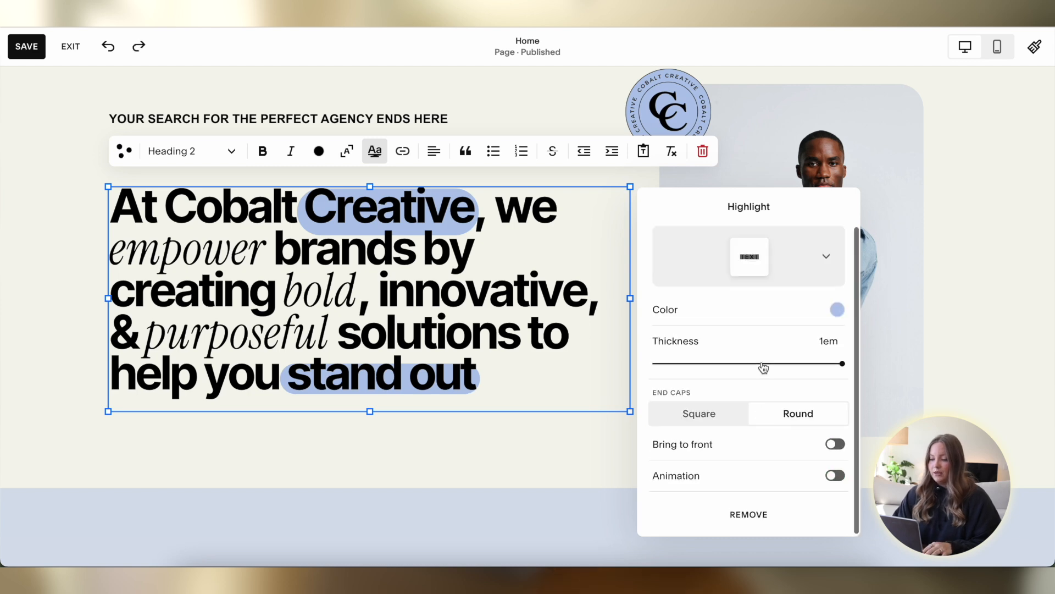
Try the curved underline and circled highlight styles on "Creative", and remove the highlight
left_click(813, 257)
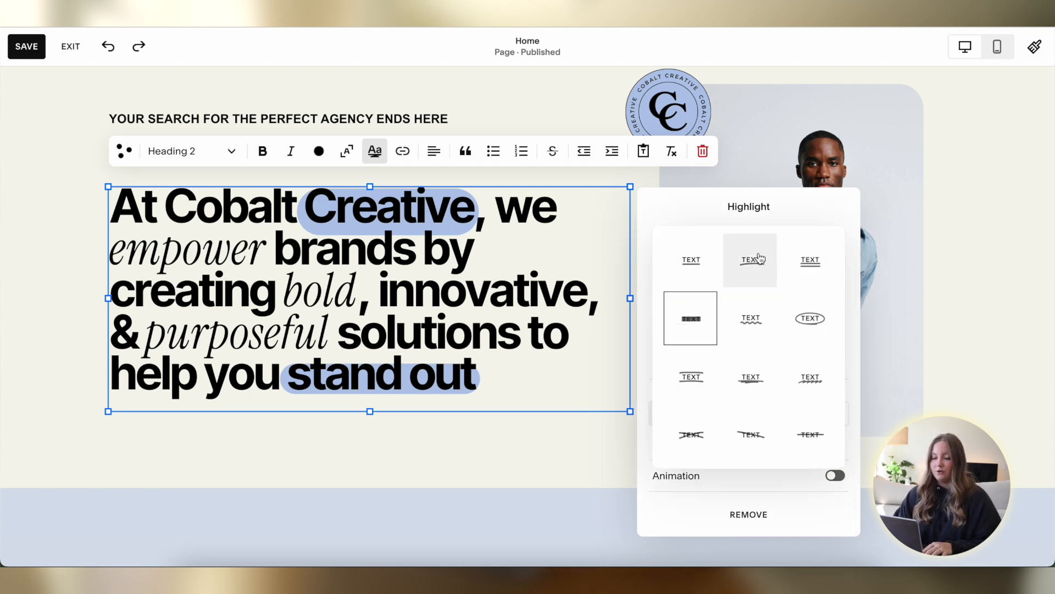
left_click(755, 264)
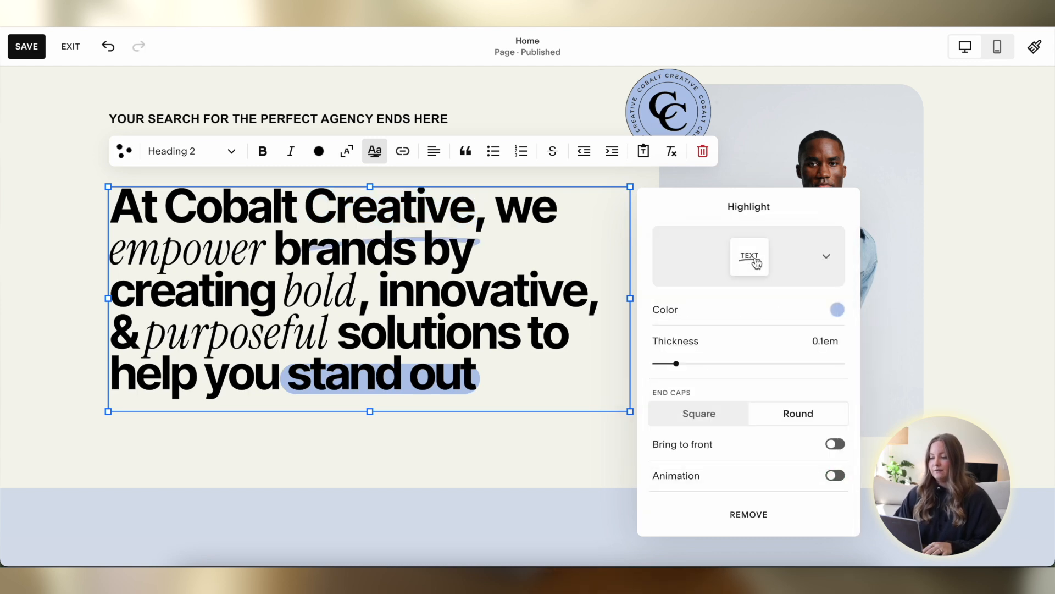
left_click(806, 267)
left_click(808, 313)
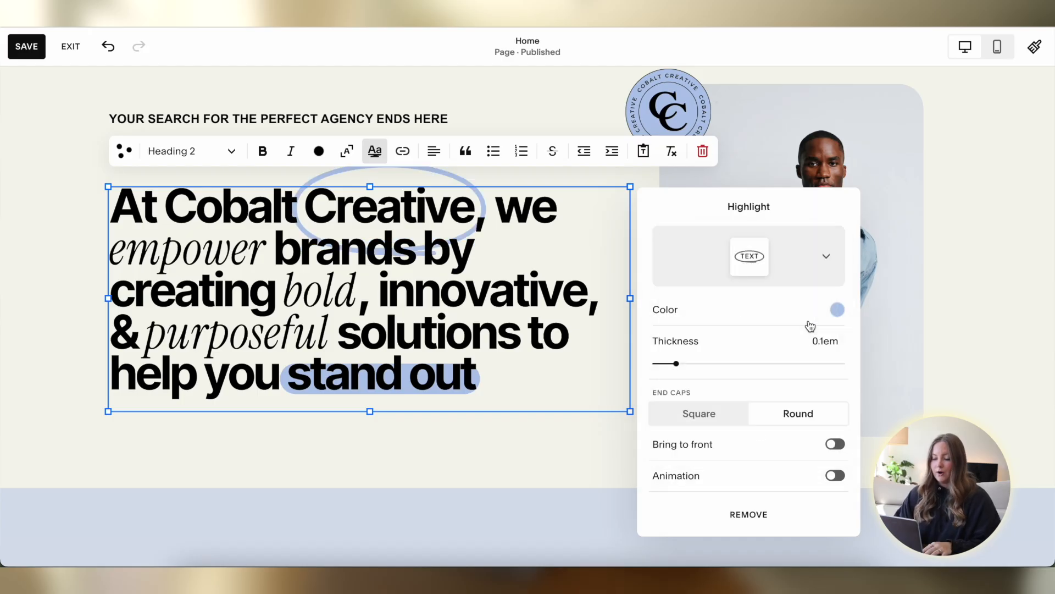
scroll(704, 306, "down", 1)
left_click(748, 512)
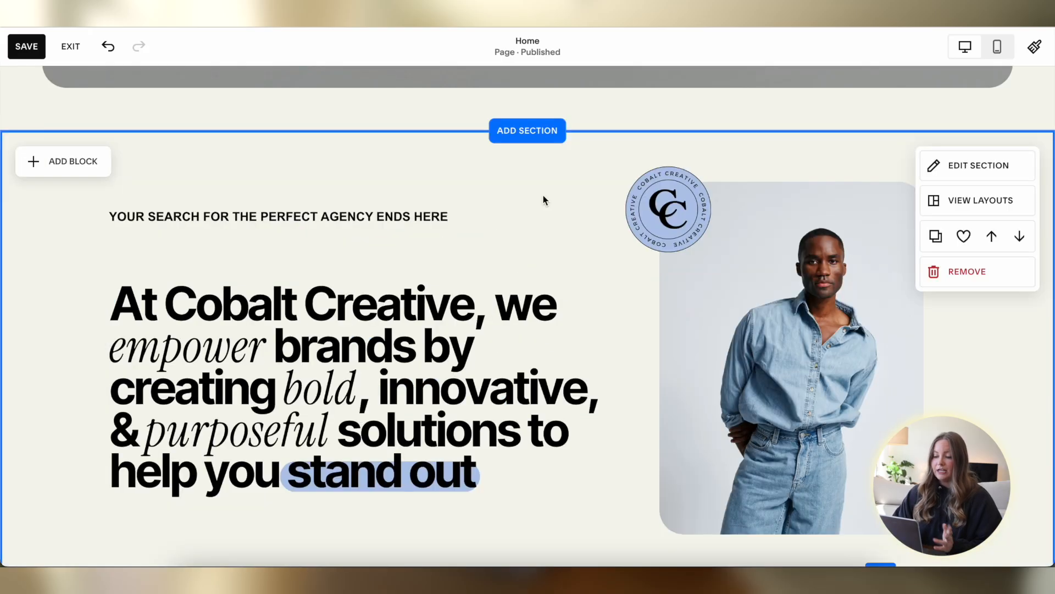
Open the portrait image block's content settings and reposition the settings window over the image
left_click(753, 318)
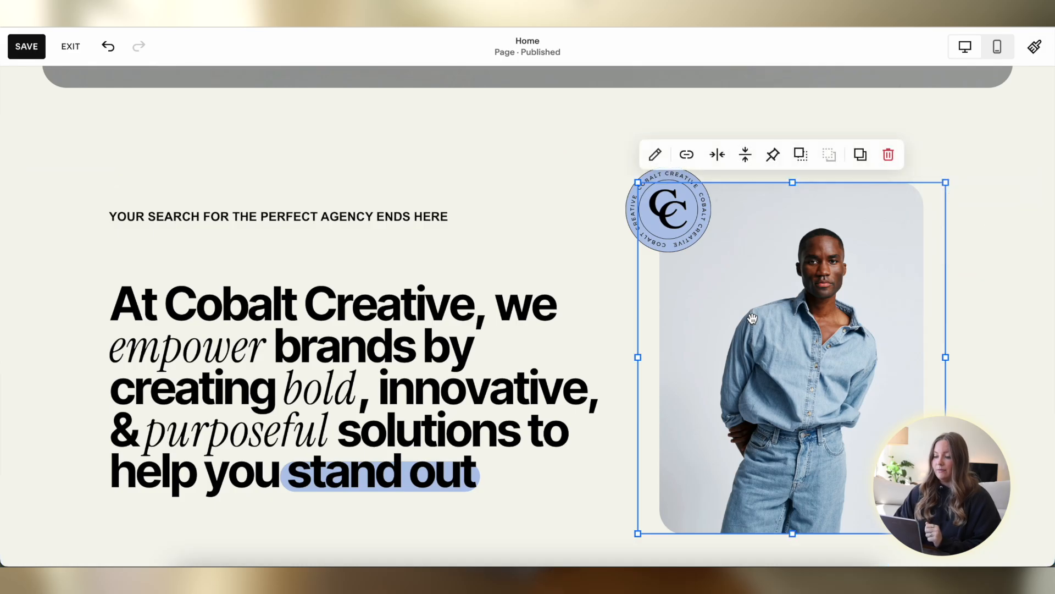
left_click(652, 159)
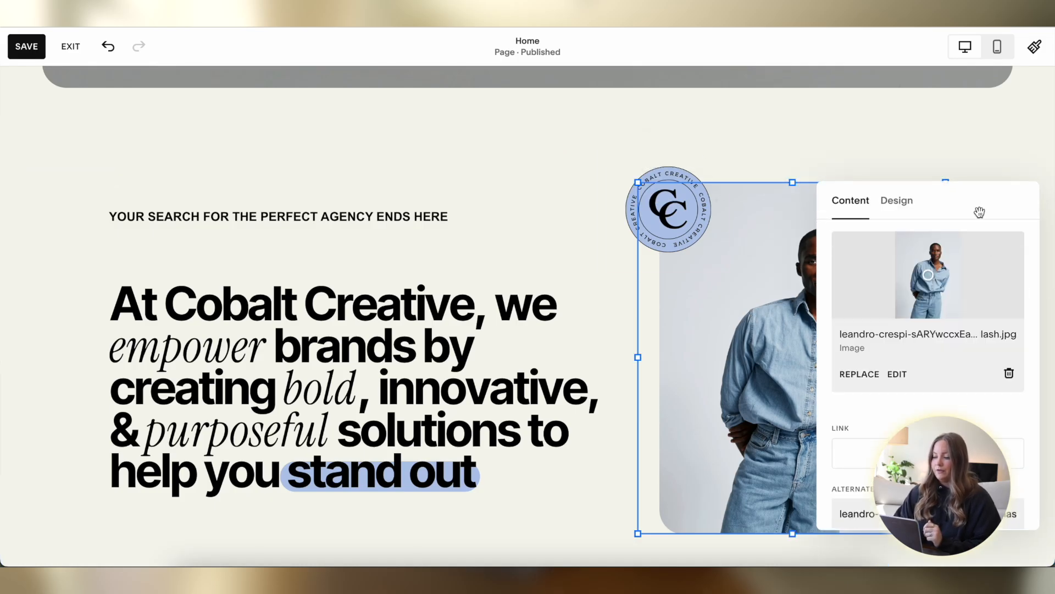
left_click_drag(979, 209, 919, 129)
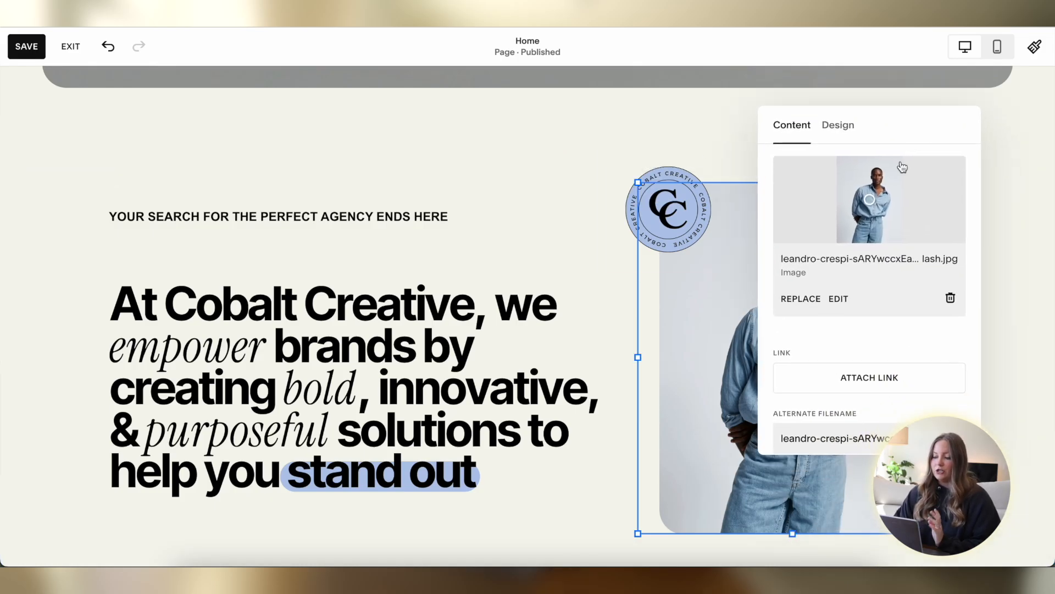
View the replacement sources for the portrait image and open the image block's design settings
left_click(807, 301)
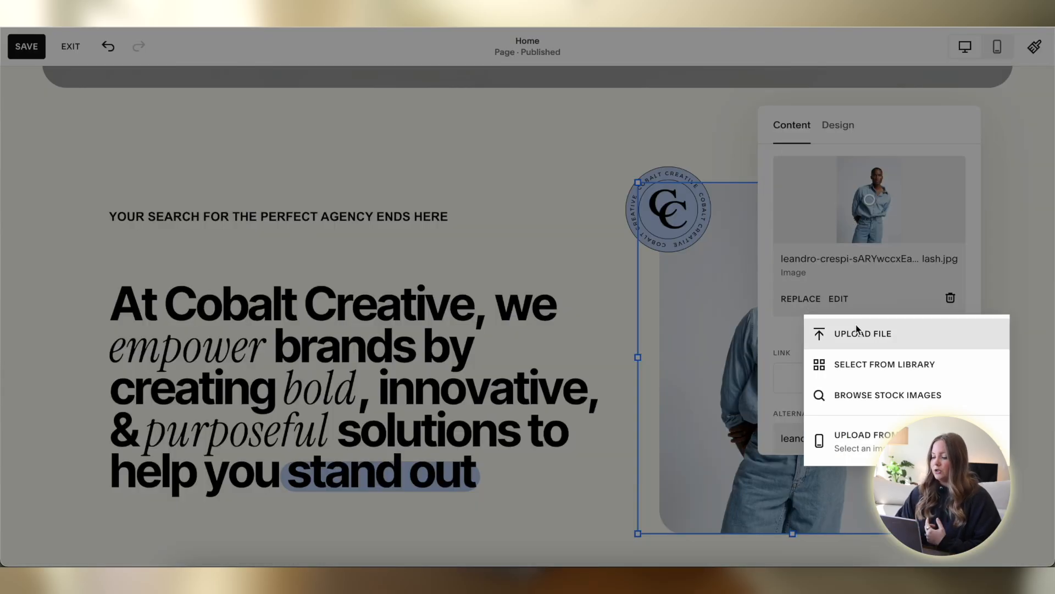
left_click(928, 126)
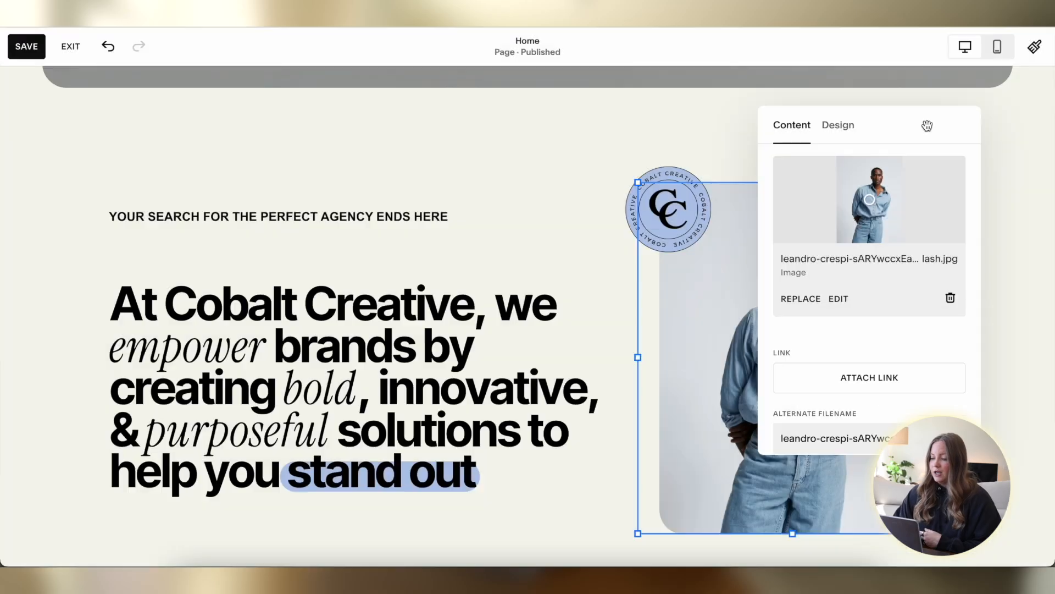
scroll(846, 241, "down", 2)
left_click(832, 135)
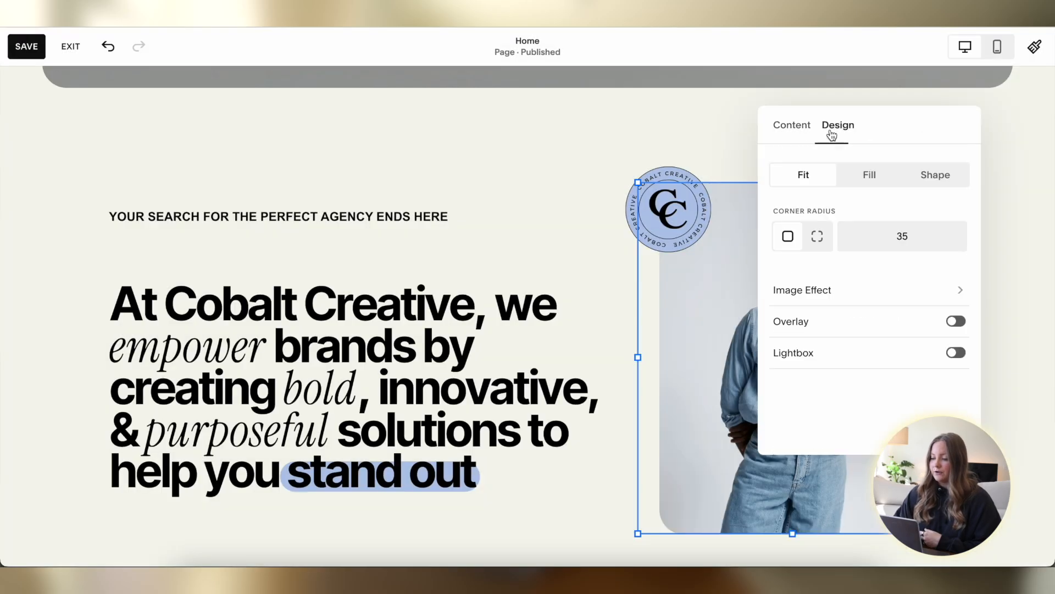
Try the Shape display mode on the portrait image and browse the 1:1, 2:3 and 3:2 shapes
left_click(930, 173)
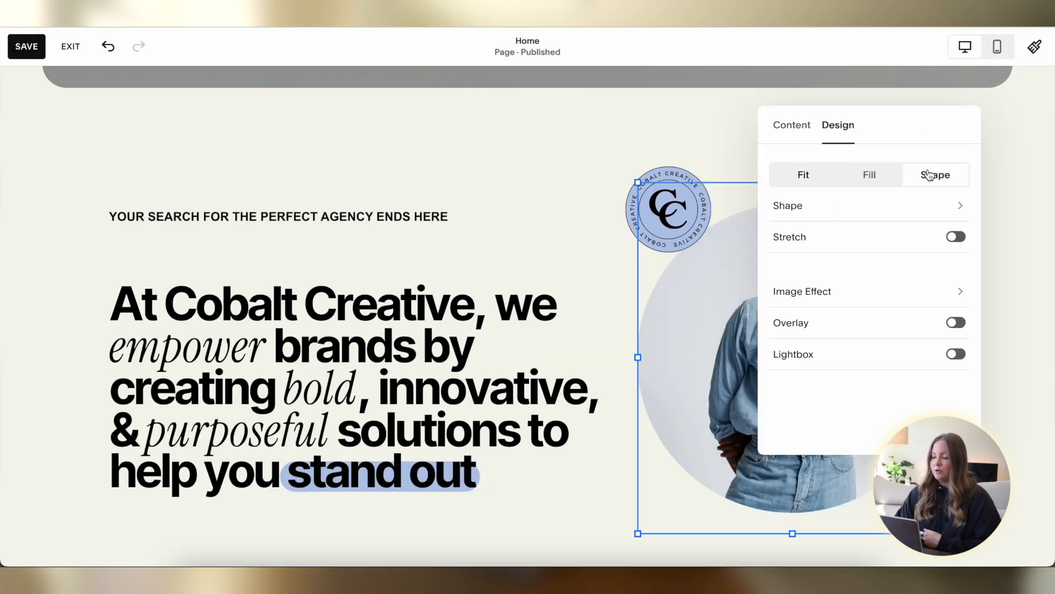
left_click(899, 207)
scroll(859, 365, "down", 2)
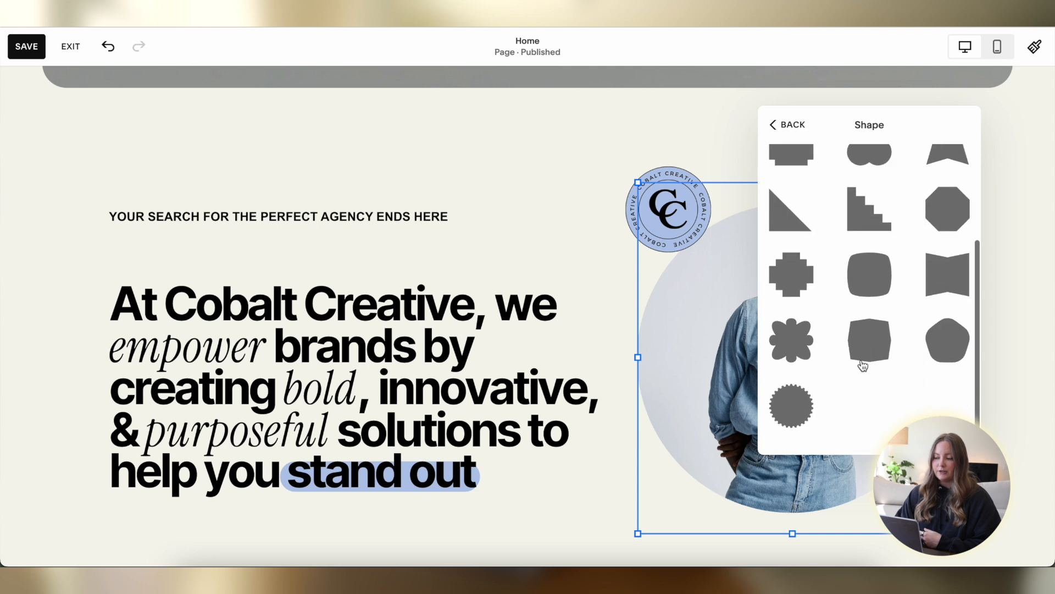
scroll(860, 365, "up", 2)
left_click(869, 168)
left_click(944, 167)
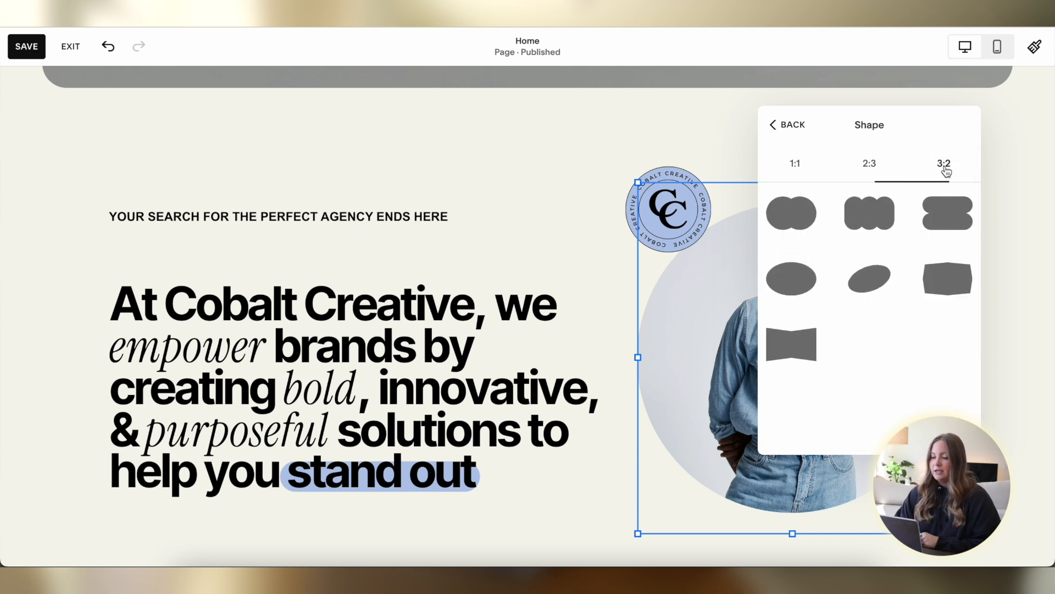
left_click(872, 171)
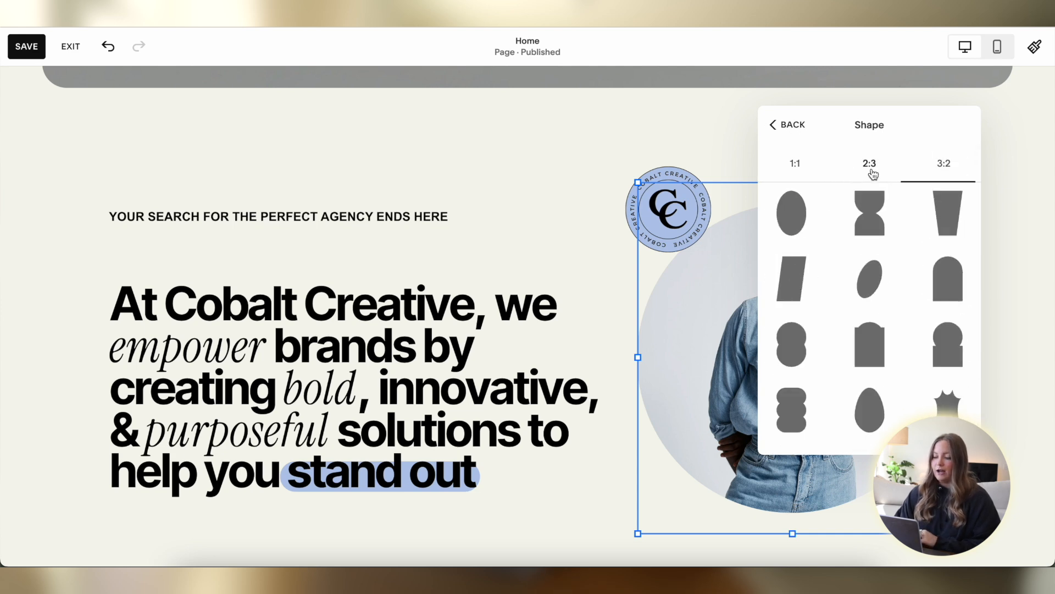
Try the upright 2:3 oval and the Fill mode on the portrait image, and set it back to Fit
left_click(787, 218)
left_click(793, 136)
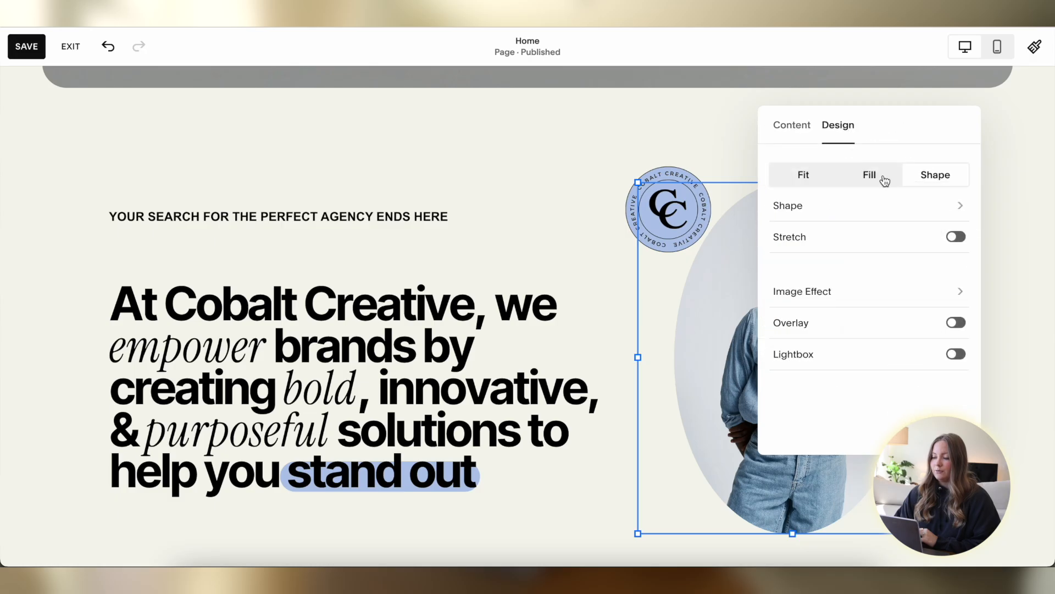
left_click(875, 177)
left_click(807, 176)
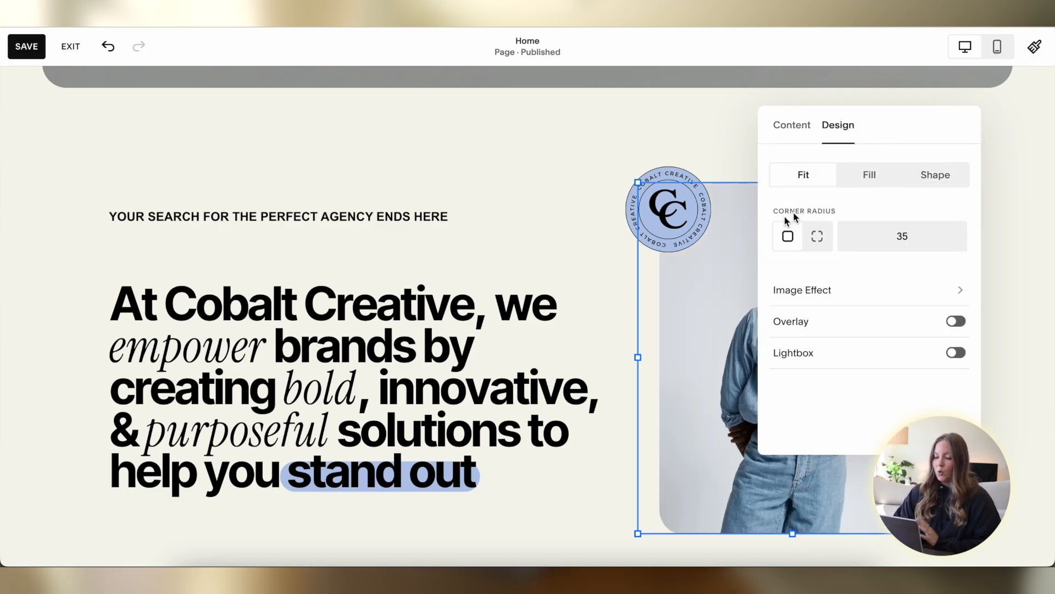
Examine the image effects available for the portrait image and return to its design settings
left_click(853, 291)
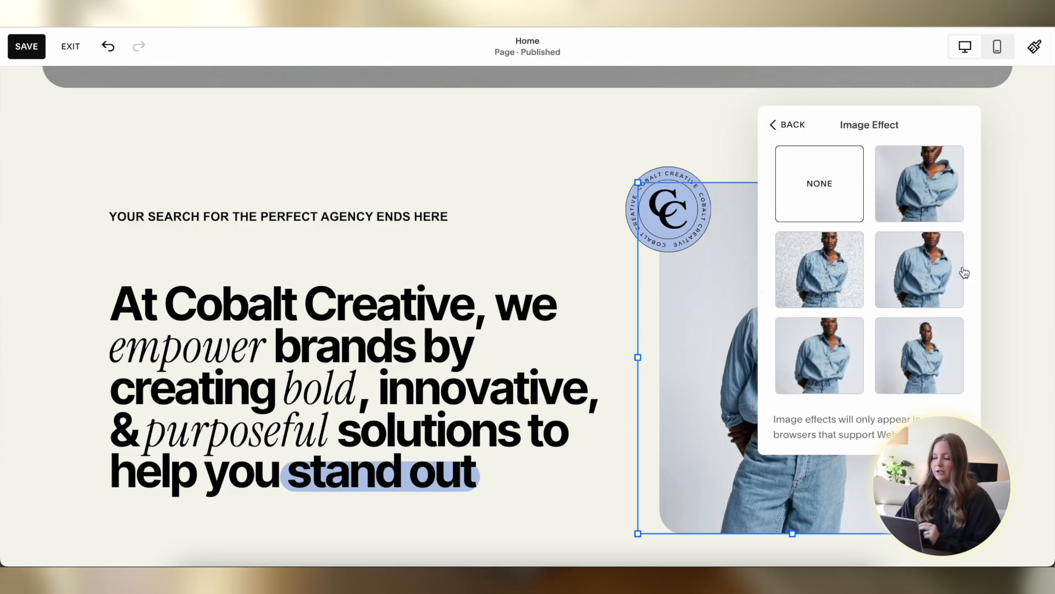
scroll(956, 259, "down", 1)
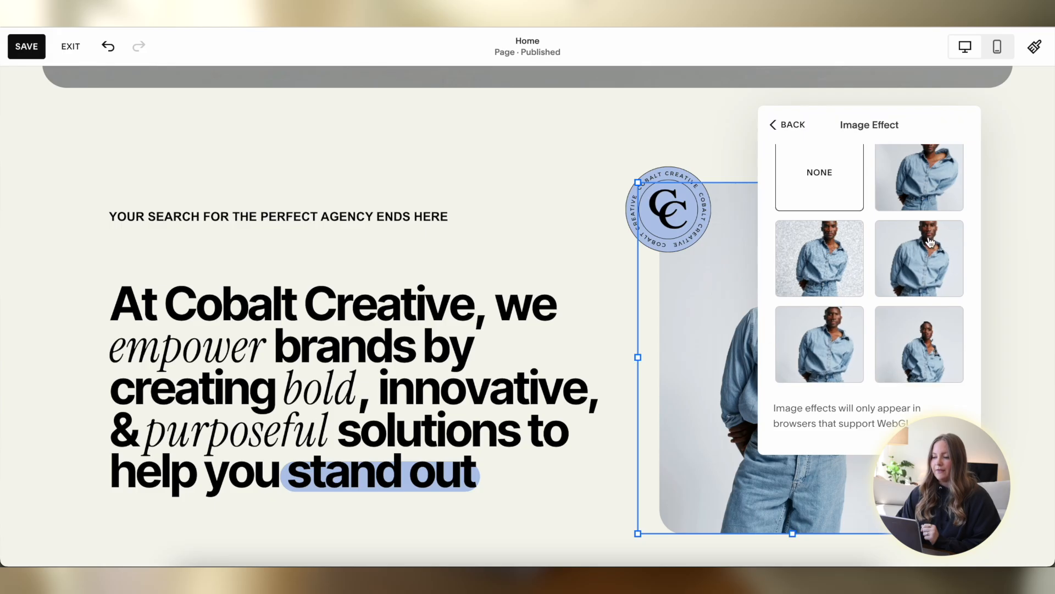
scroll(923, 176, "up", 1)
left_click(789, 125)
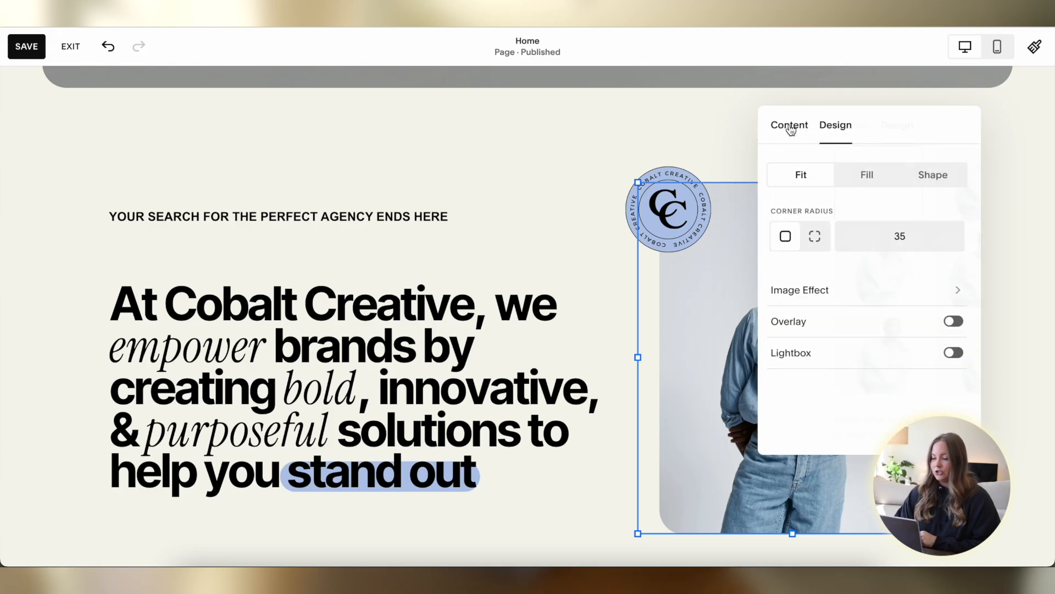
Try a color overlay on the portrait image, close the image settings, and undo the overlay
left_click(956, 324)
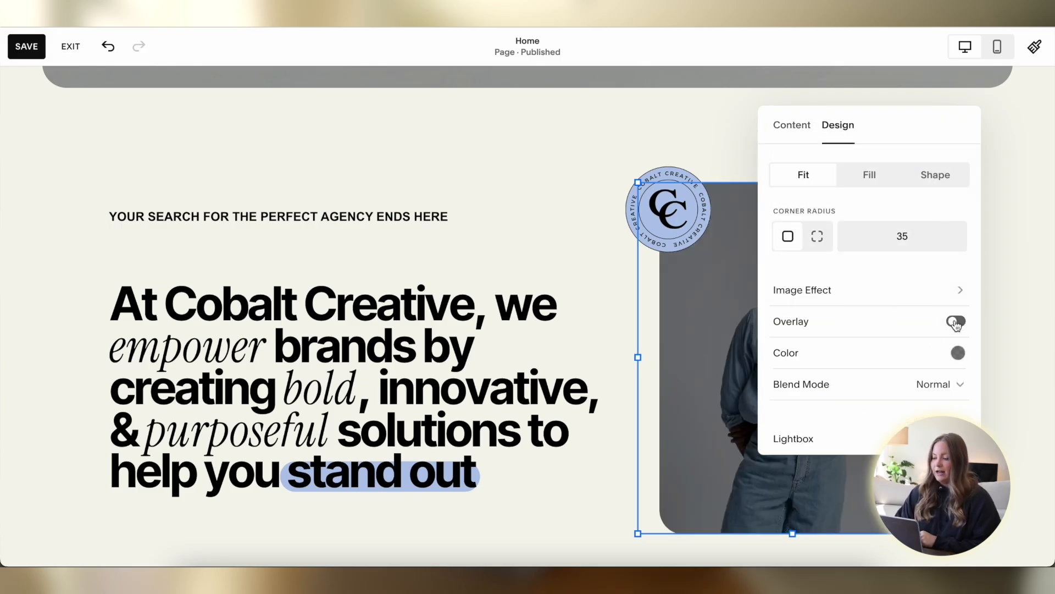
left_click(1005, 325)
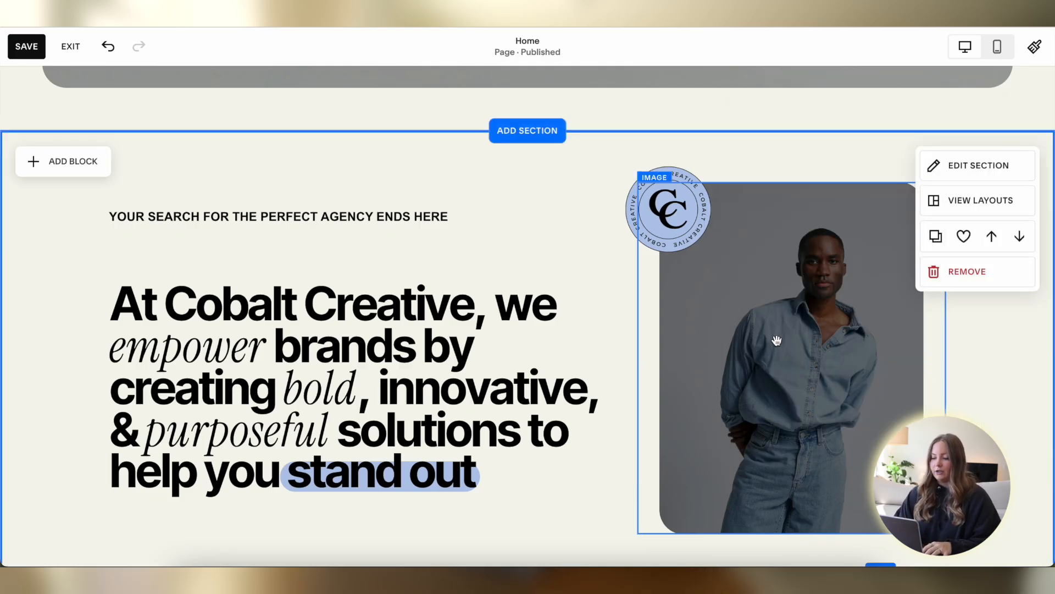
key("ctrl+z")
scroll(58, 251, "down", 1)
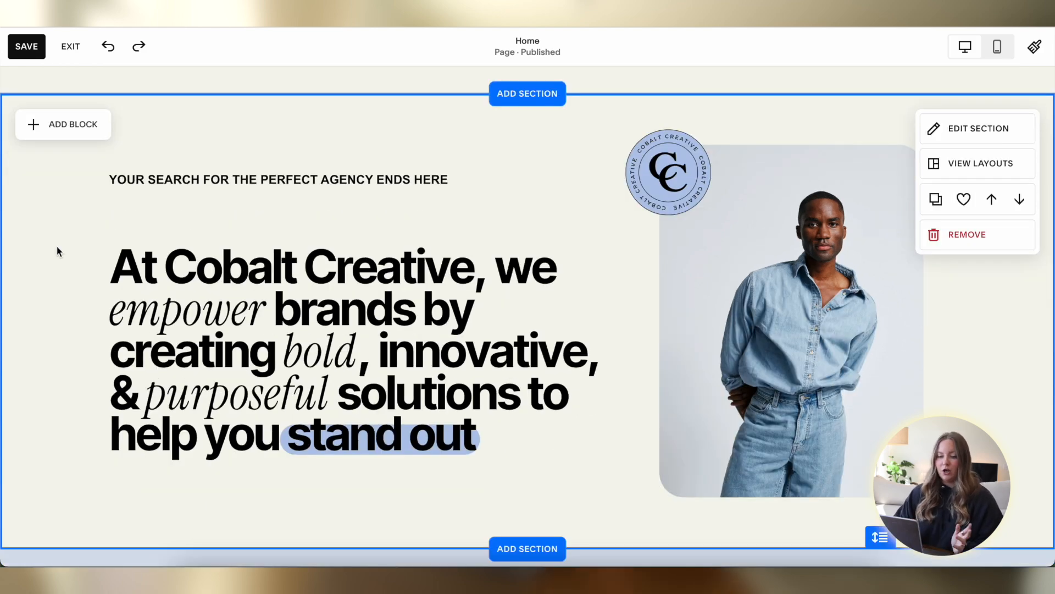
Open the list of blocks for the agency intro section and examine its Basic, Business, Integrations and Filters & Lists categories
left_click(70, 130)
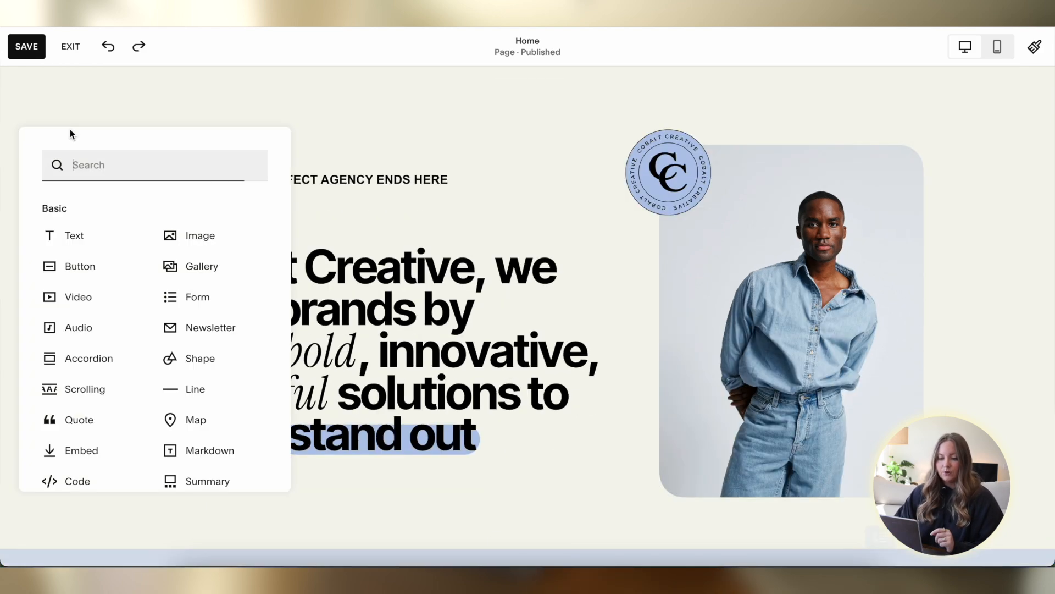
scroll(79, 277, "down", 10)
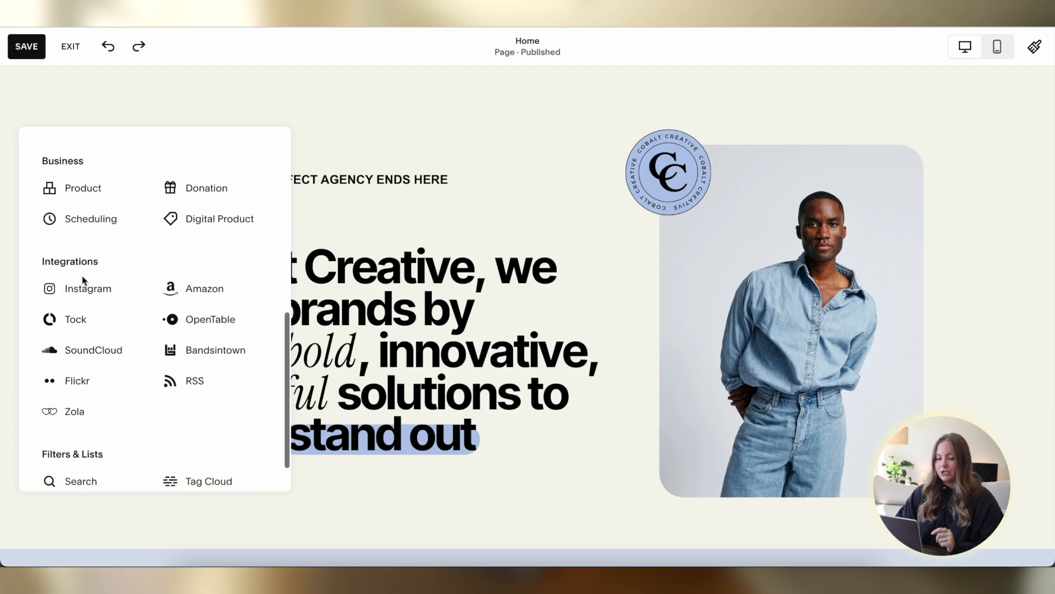
scroll(83, 280, "up", 10)
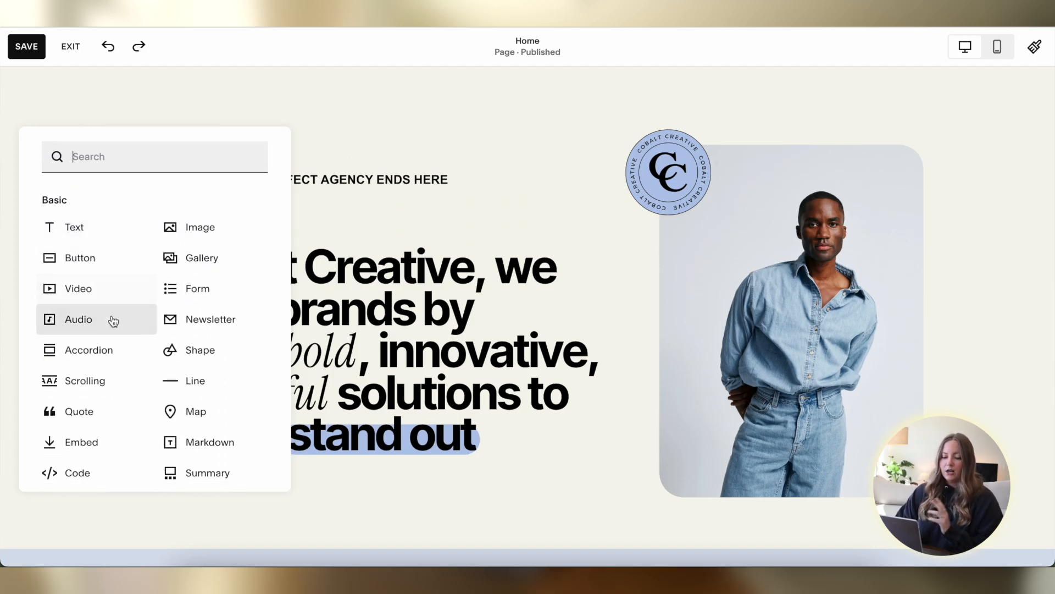
scroll(114, 379, "down", 1)
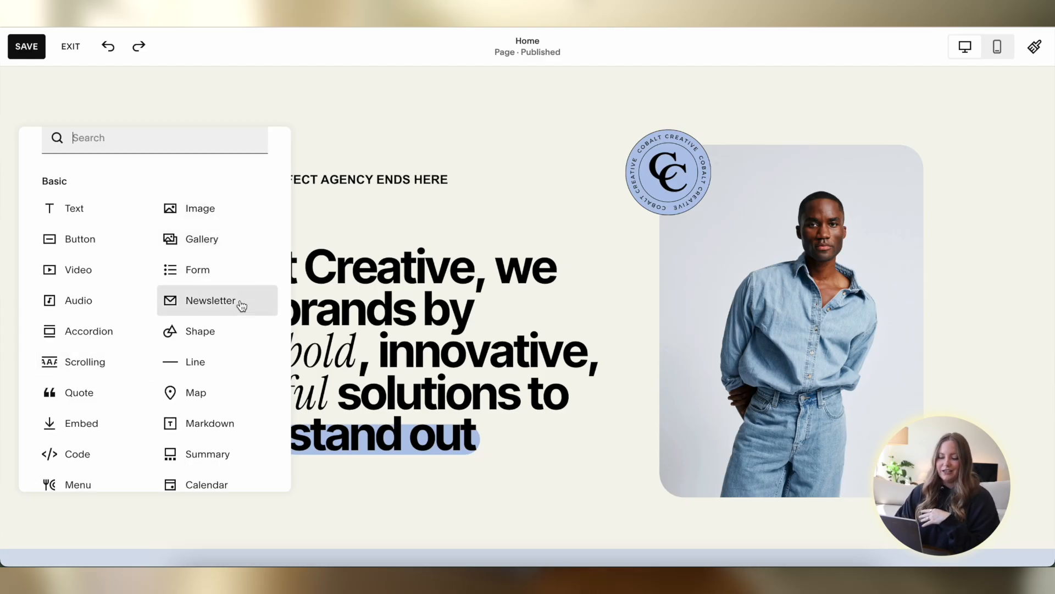
scroll(242, 306, "down", 6)
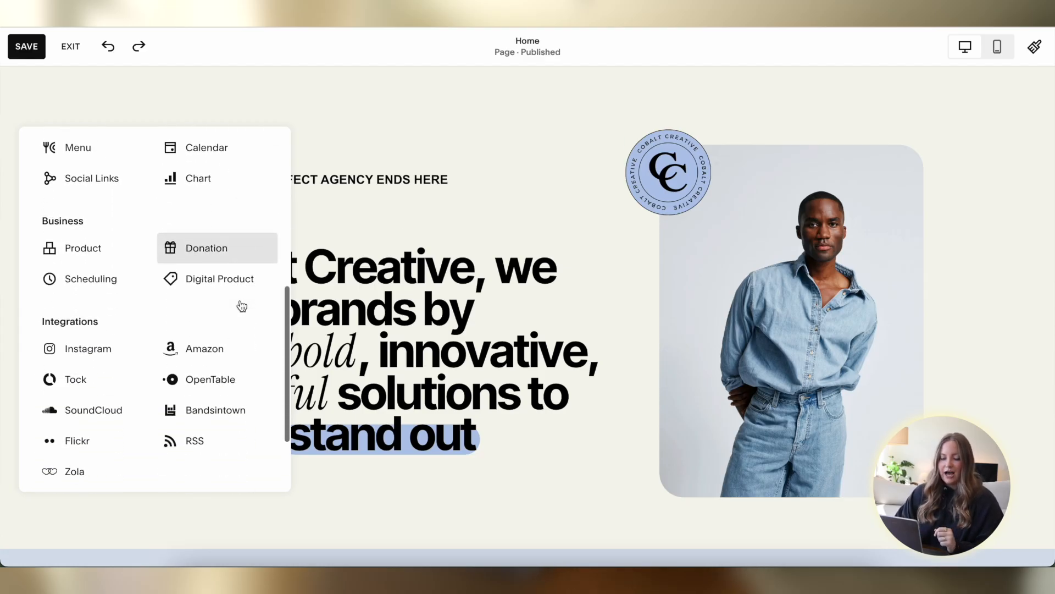
scroll(73, 360, "down", 5)
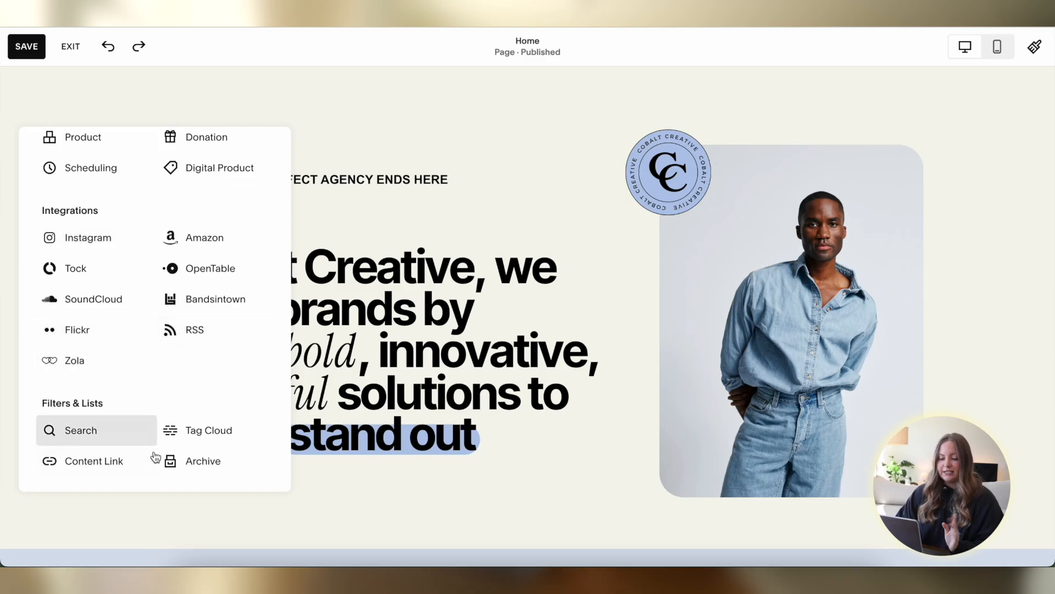
scroll(264, 426, "up", 2)
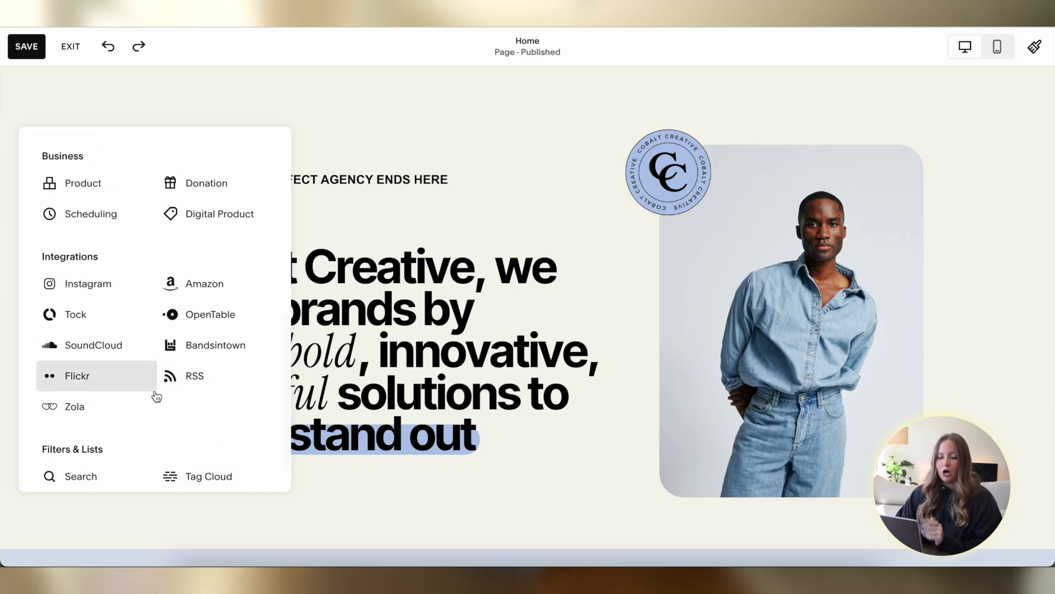
scroll(159, 395, "up", 15)
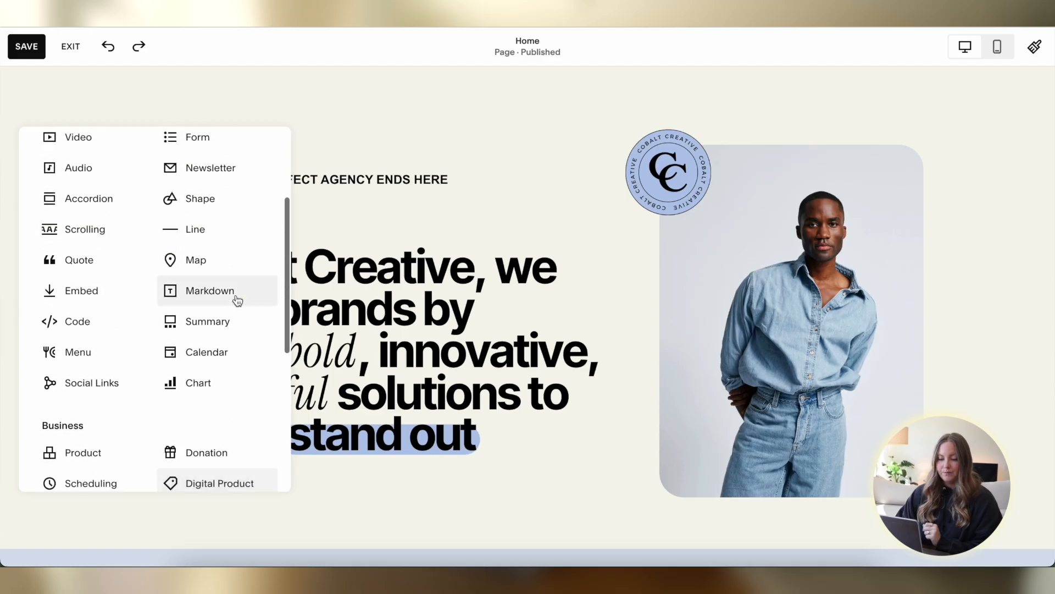
scroll(218, 211, "up", 2)
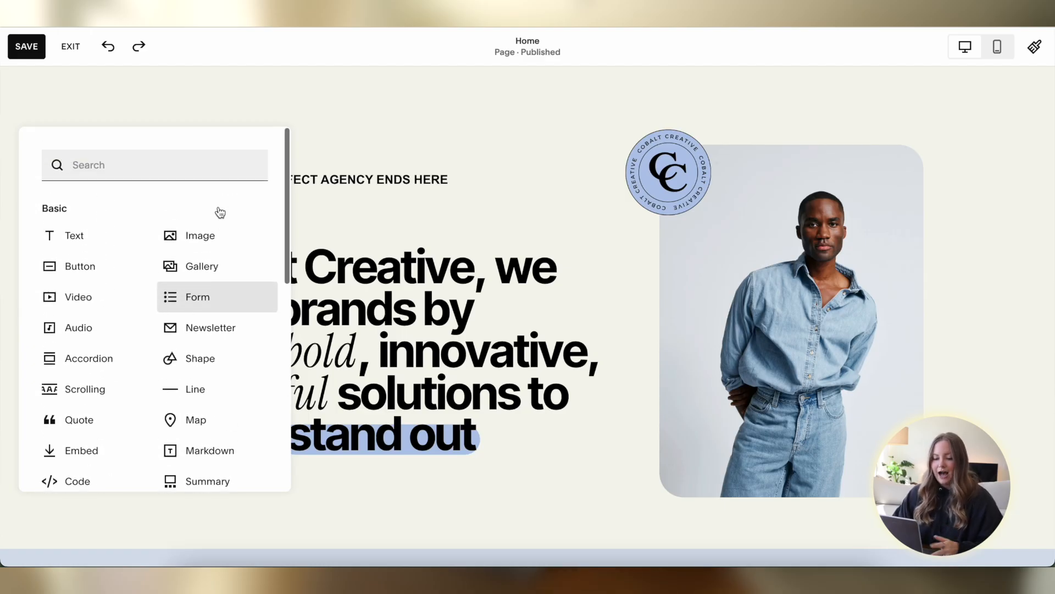
Add a button block to the section and place it below the headline, aligned with the headline's left edge
left_click(100, 268)
left_click_drag(161, 198, 156, 523)
scroll(427, 518, "down", 4)
mouse_move(223, 394)
left_mouse_down()
mouse_move(224, 427)
mouse_move(210, 404)
left_mouse_up()
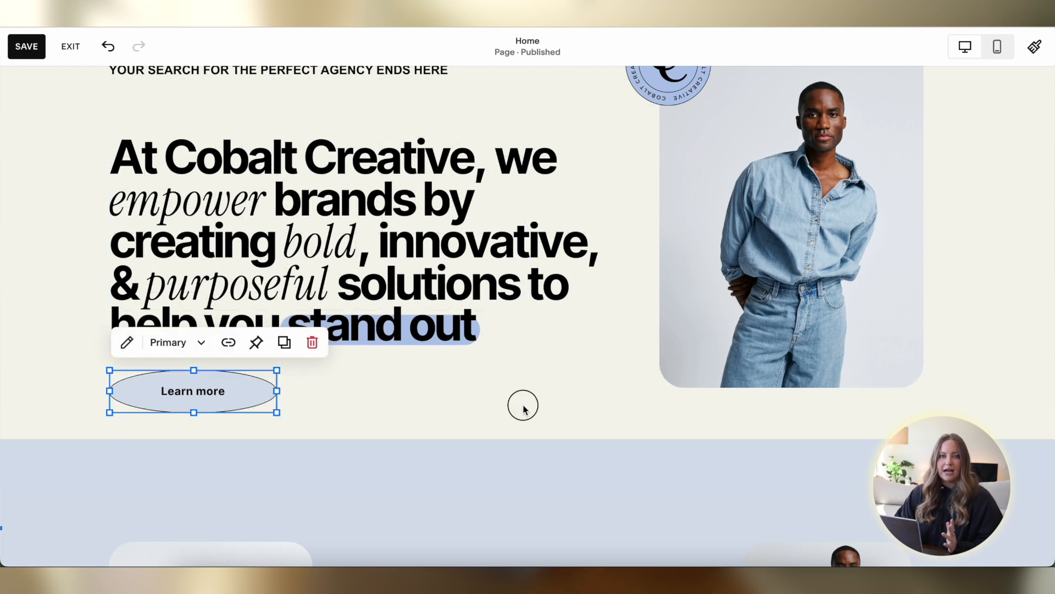
Try adjusting the section's height directly on the page and through the grid row count in the section settings
left_click(523, 407)
mouse_move(879, 427)
left_mouse_down()
mouse_move(879, 503)
mouse_move(876, 377)
mouse_move(876, 497)
mouse_move(874, 421)
left_mouse_up()
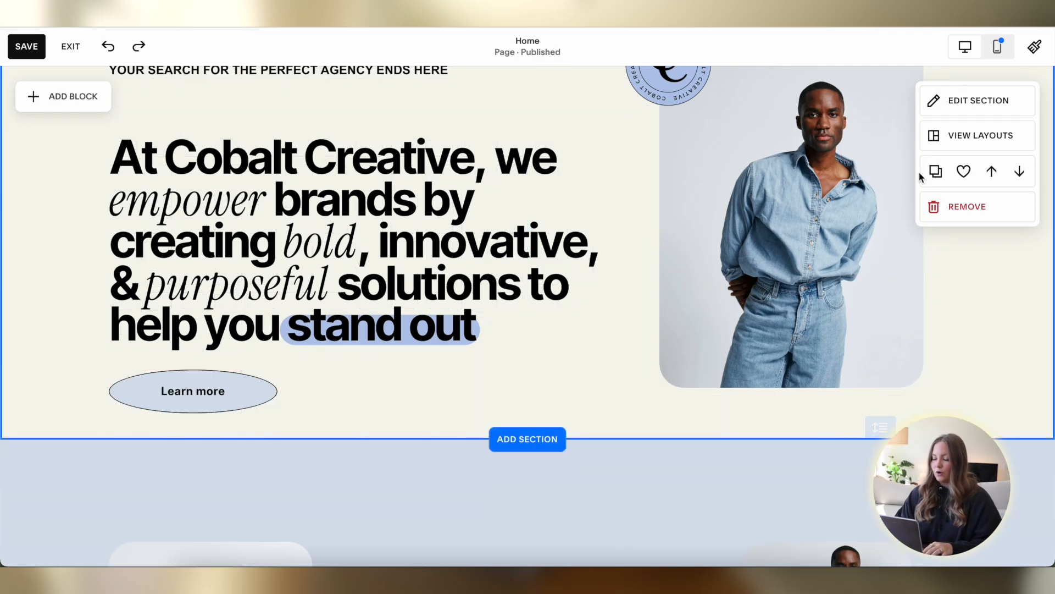
left_click(967, 109)
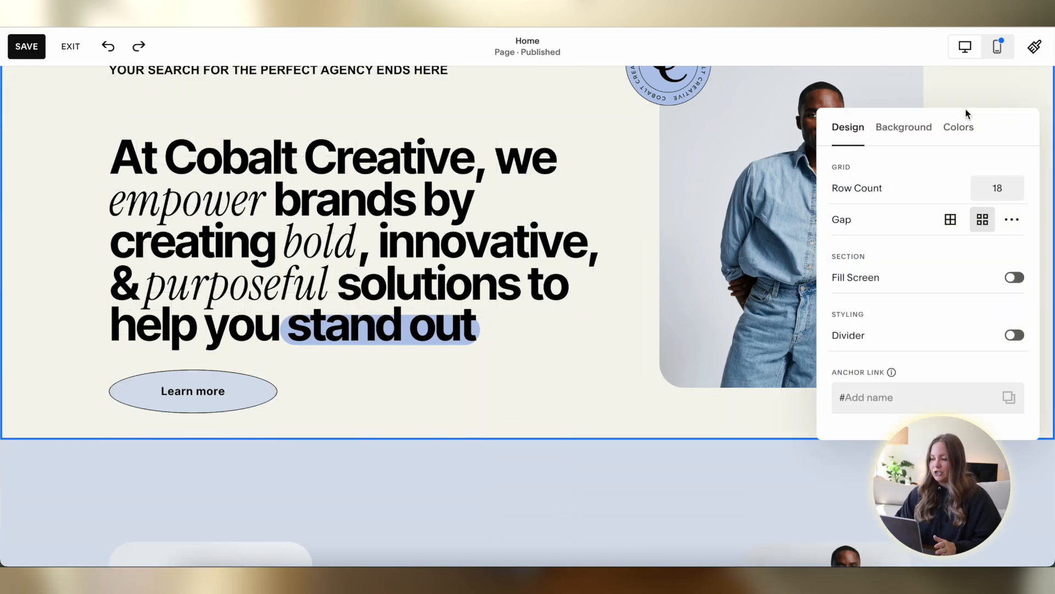
left_click(1018, 186)
left_click(1018, 185)
left_click(1019, 186)
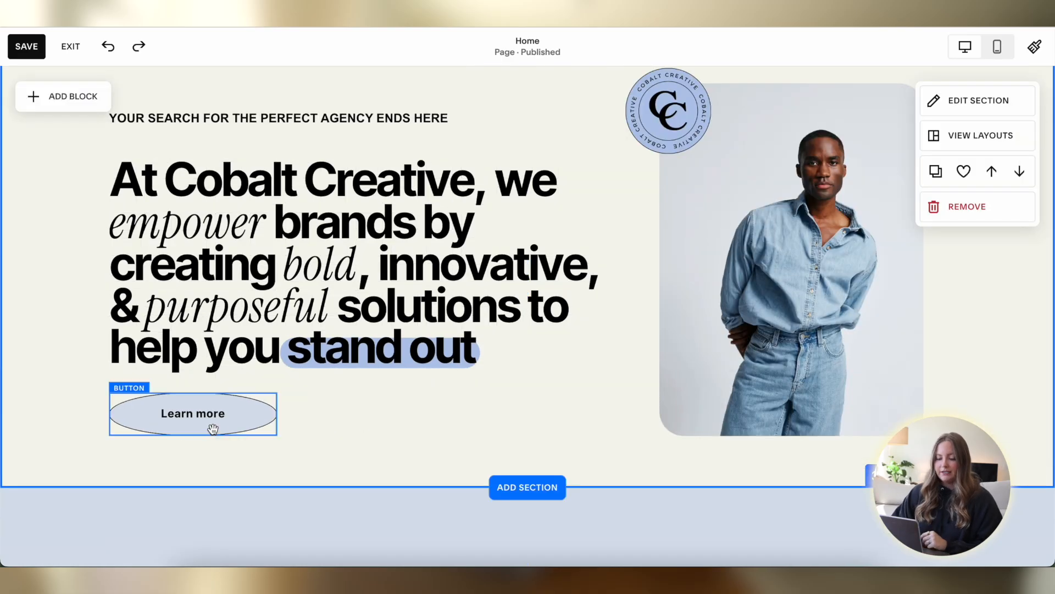
Select the "Learn more" button and view its Primary, Secondary and Tertiary style options
left_click(213, 428)
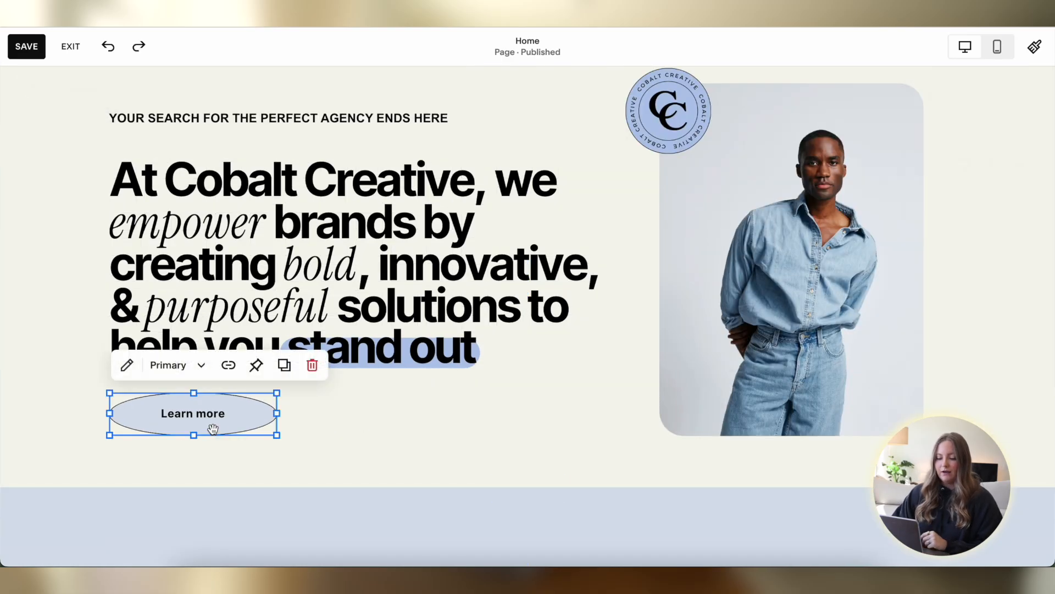
left_click(177, 368)
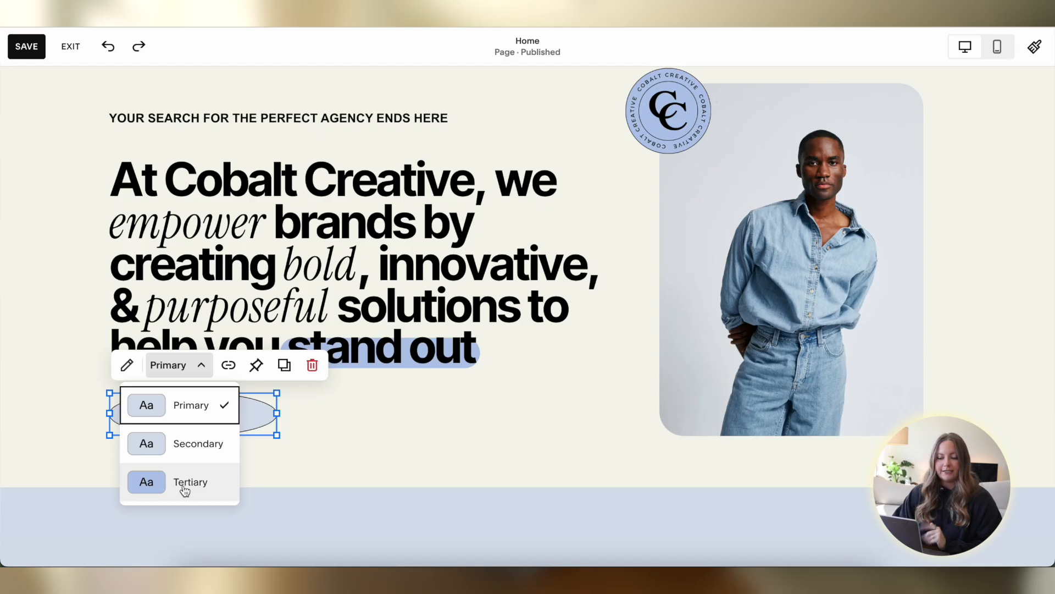
left_click(231, 365)
left_click(208, 417)
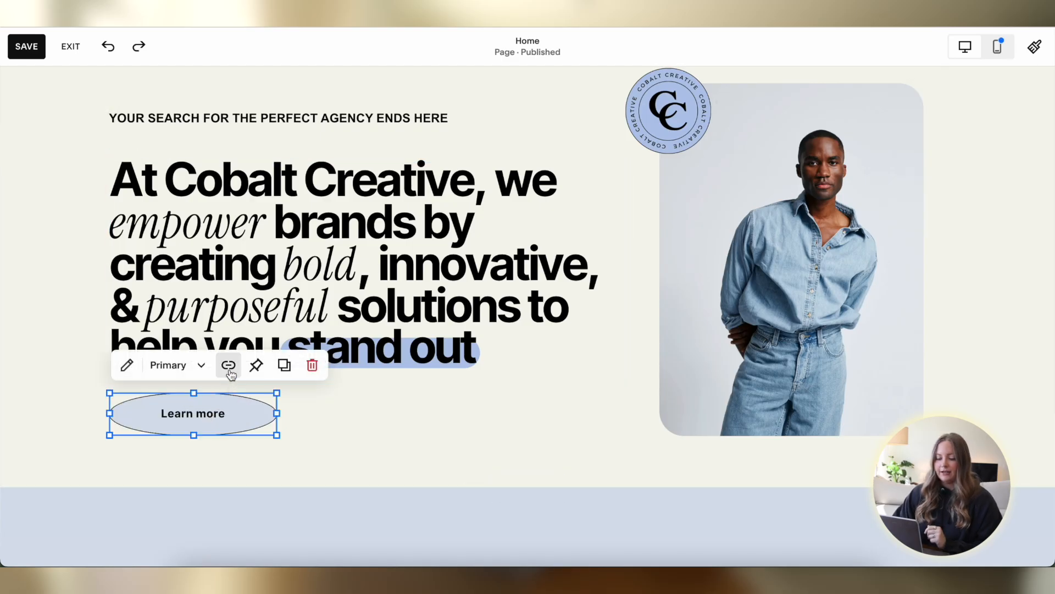
Open the "Learn more" button's link settings and examine the site pages it can link to and the available link types
left_click(231, 372)
left_click(231, 433)
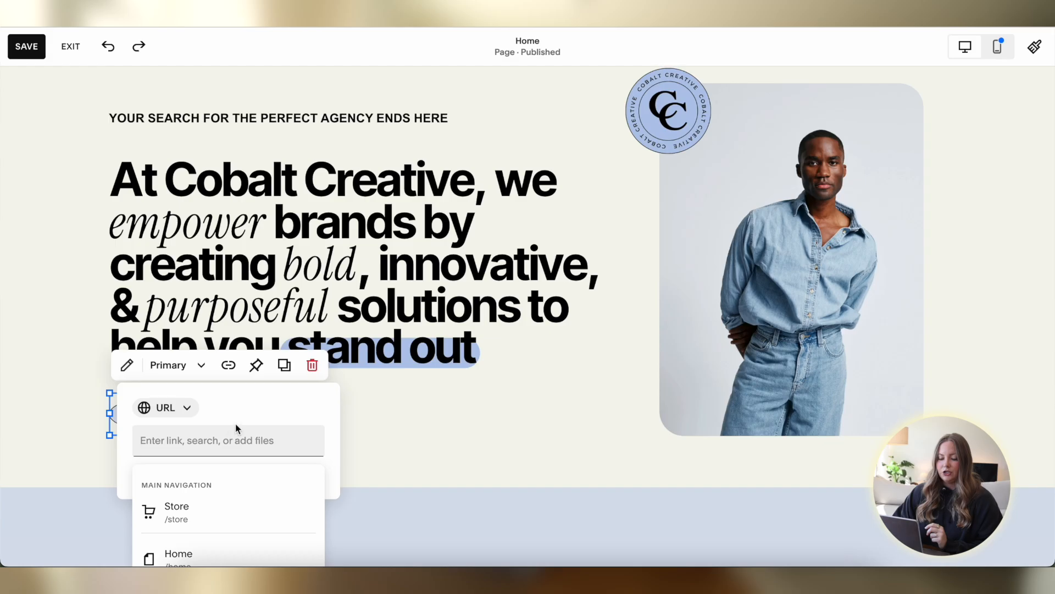
scroll(229, 509, "down", 2)
scroll(229, 509, "up", 2)
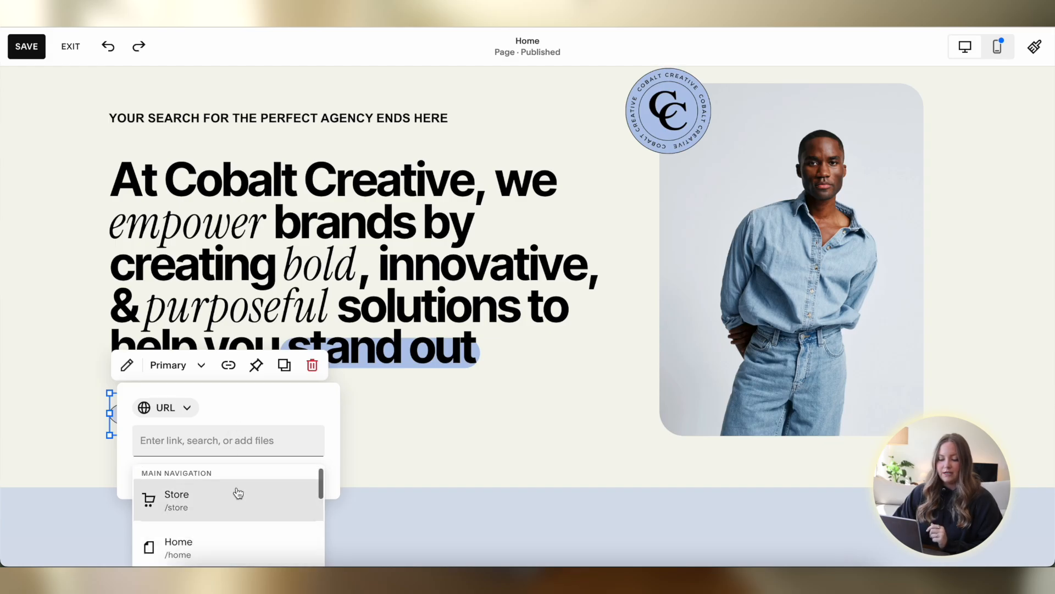
scroll(252, 494, "down", 2)
scroll(252, 494, "up", 2)
scroll(240, 514, "down", 1)
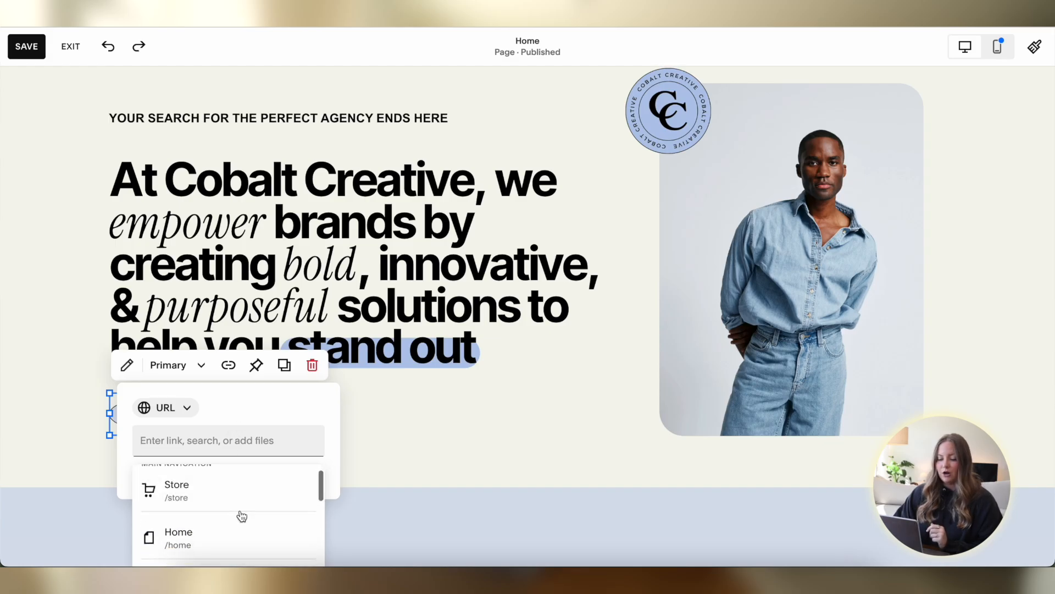
scroll(242, 515, "down", 3)
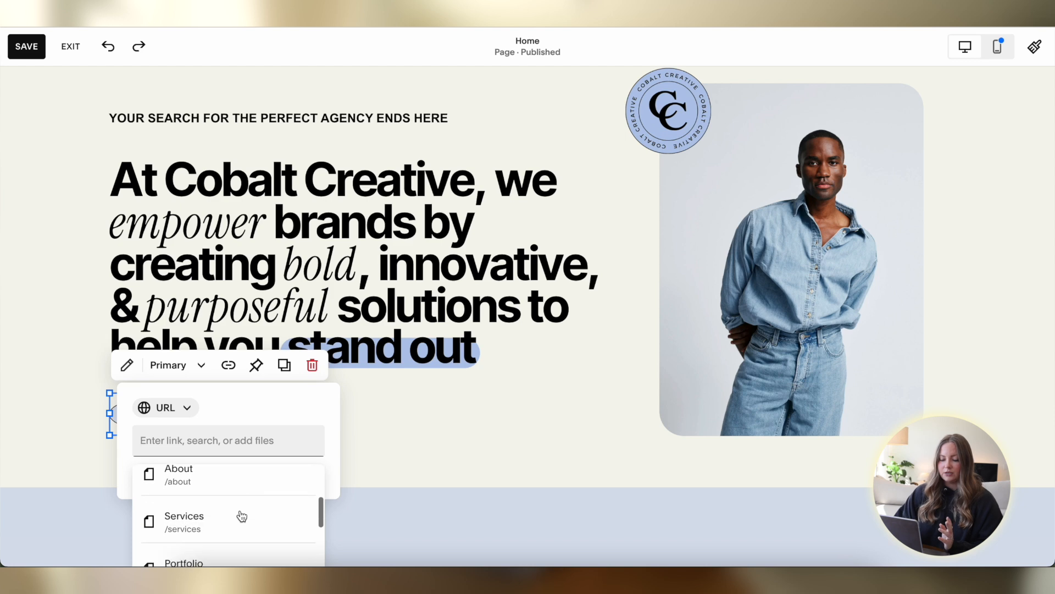
scroll(242, 516, "down", 4)
scroll(242, 514, "up", 4)
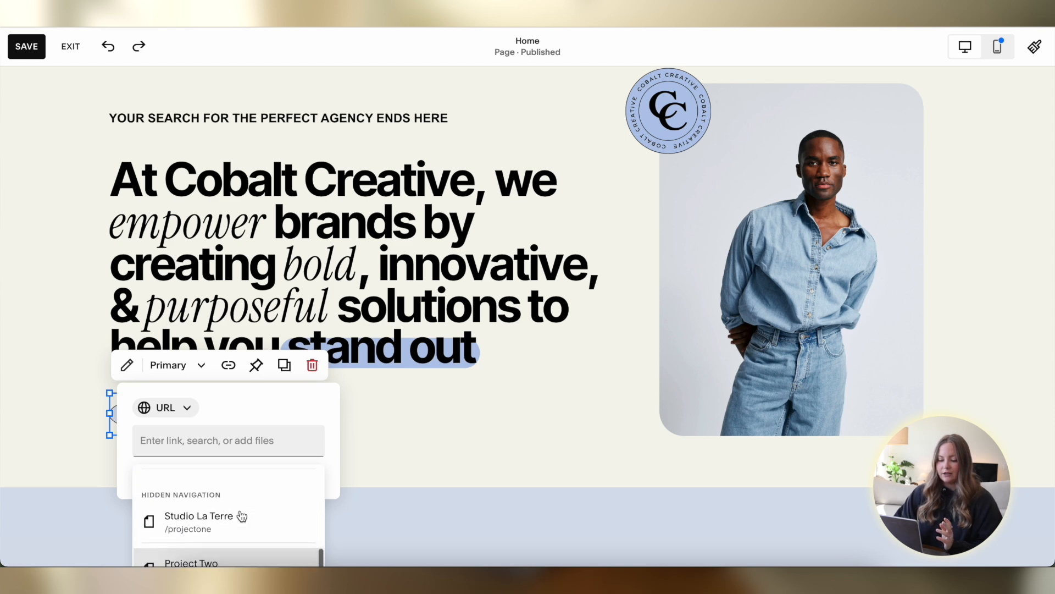
scroll(242, 514, "up", 4)
left_click(170, 406)
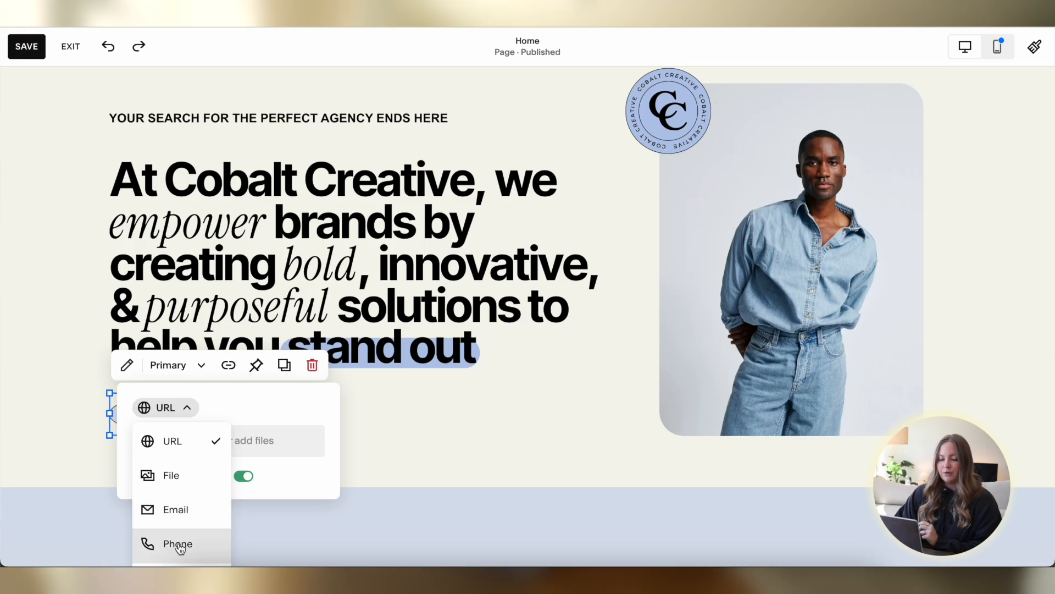
left_click(401, 432)
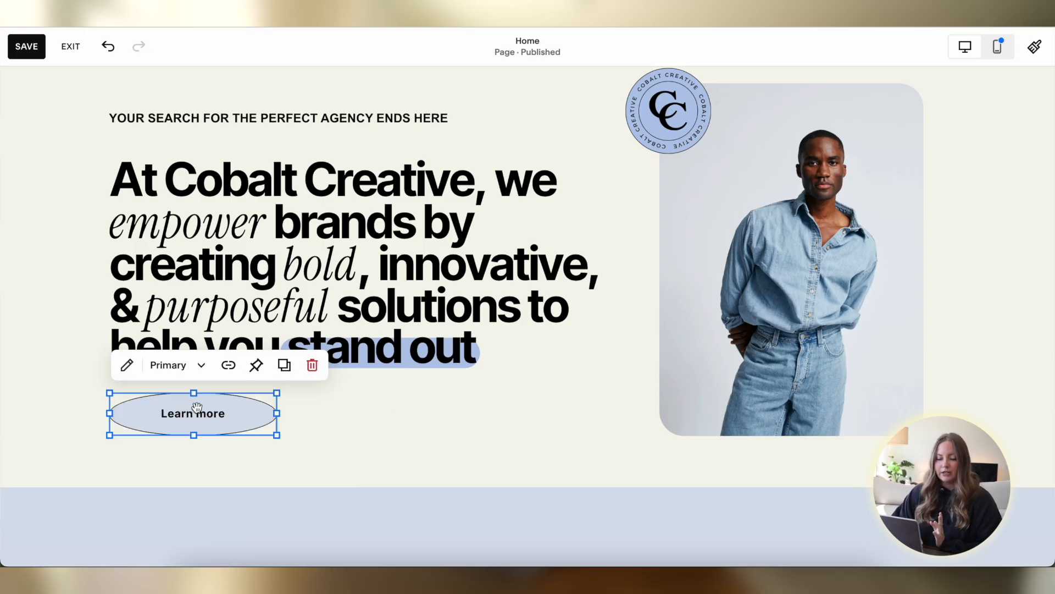
Open the "Learn more" button's settings and view its text and link content and its Fit and Fill design options
left_click(127, 365)
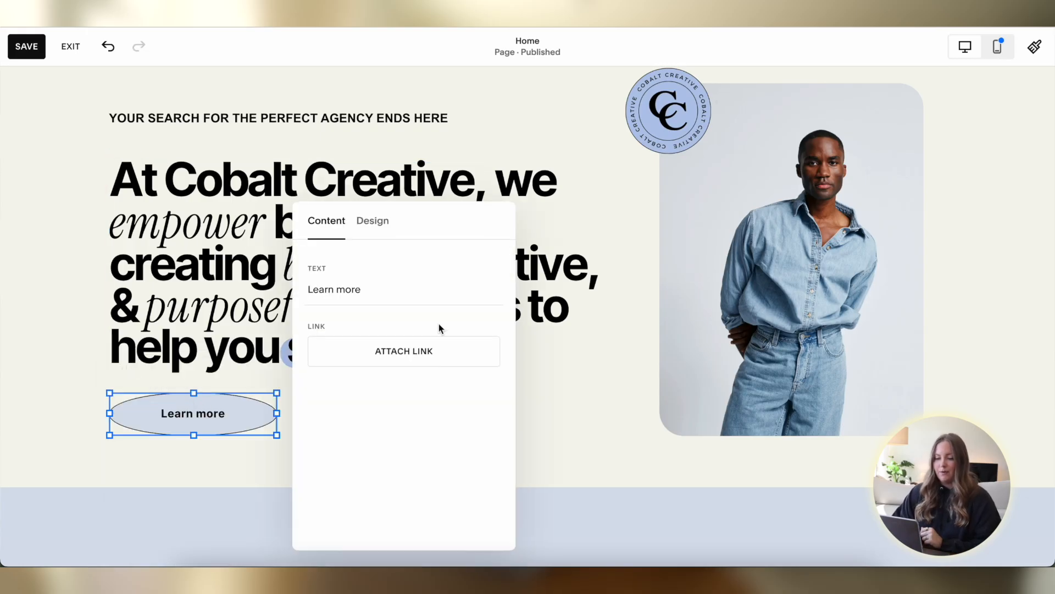
triple_click(324, 291)
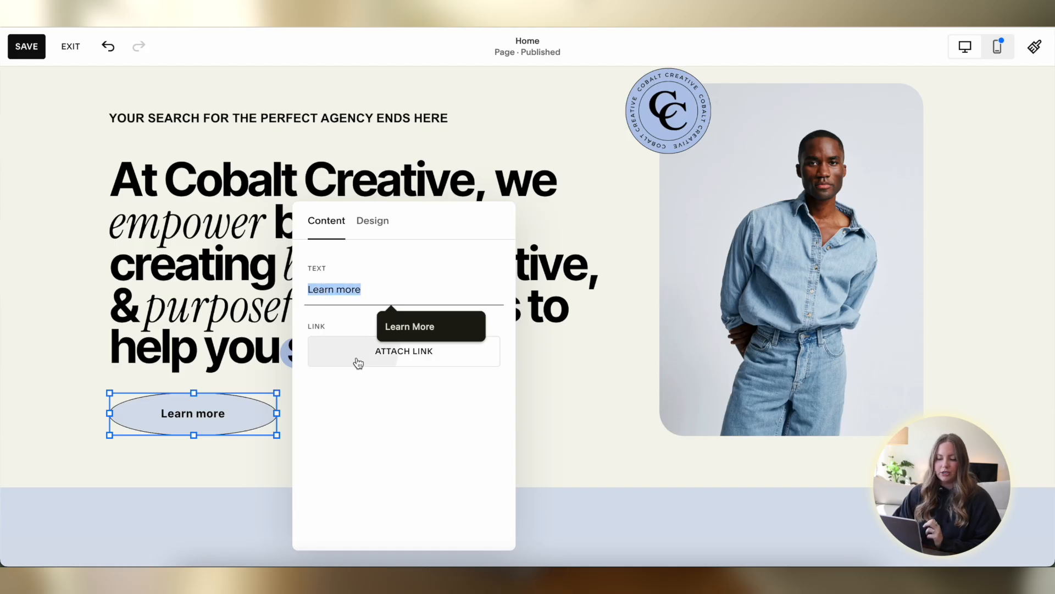
left_click(372, 223)
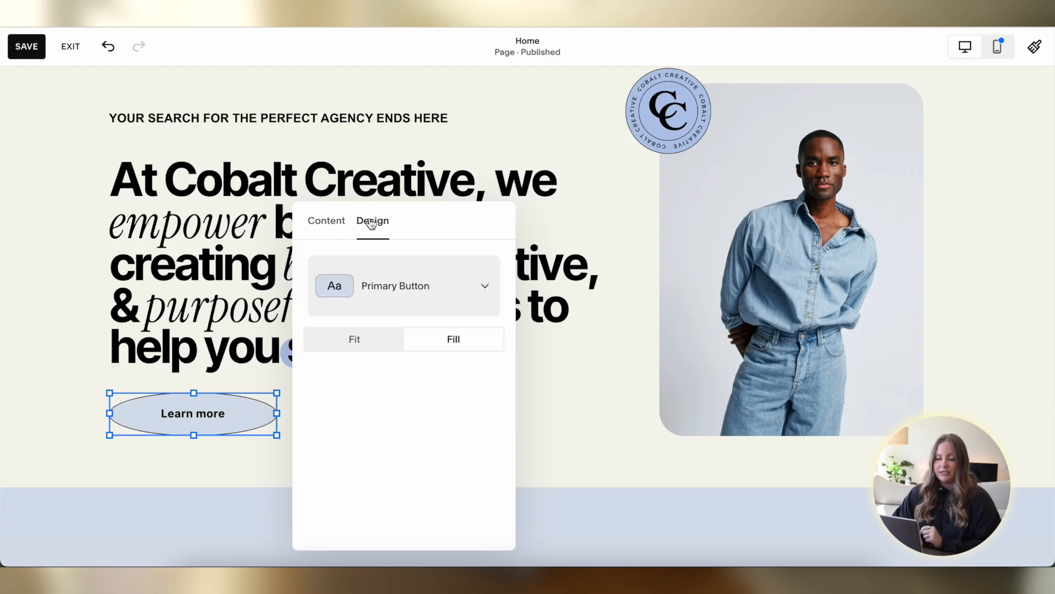
left_click(11, 435)
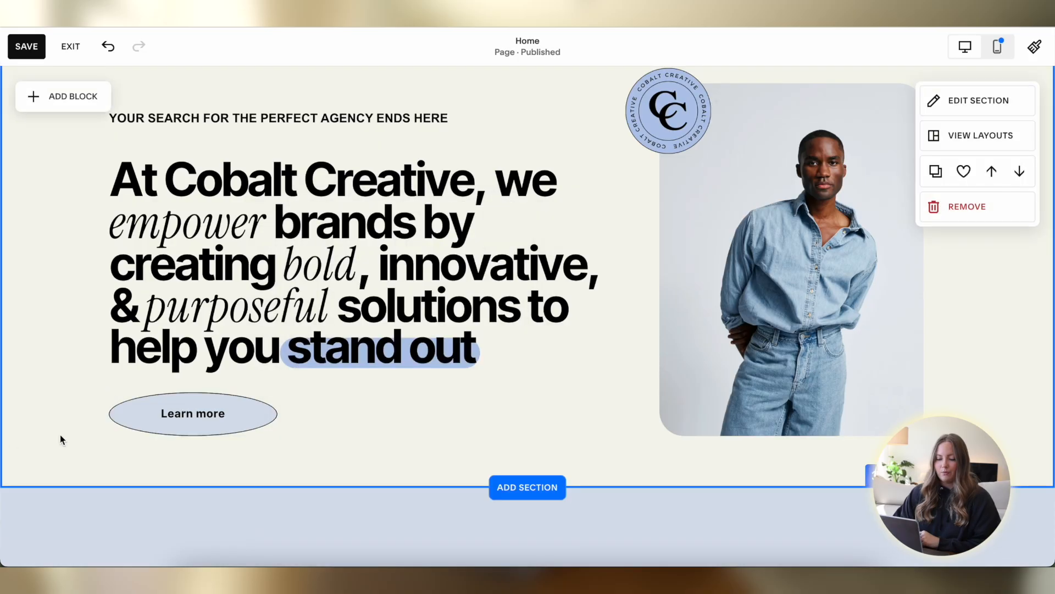
Exit page editing and preview the Home page full screen to see how the "We Don't Do Cookie Cutter" headline behaves while scrolling
scroll(518, 252, "down", 8)
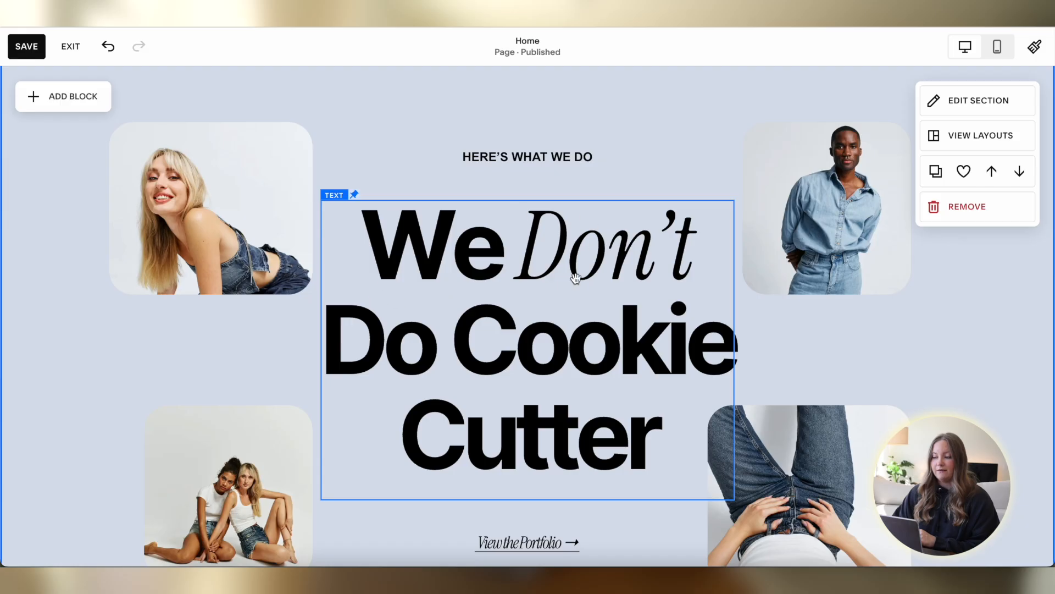
left_click(71, 46)
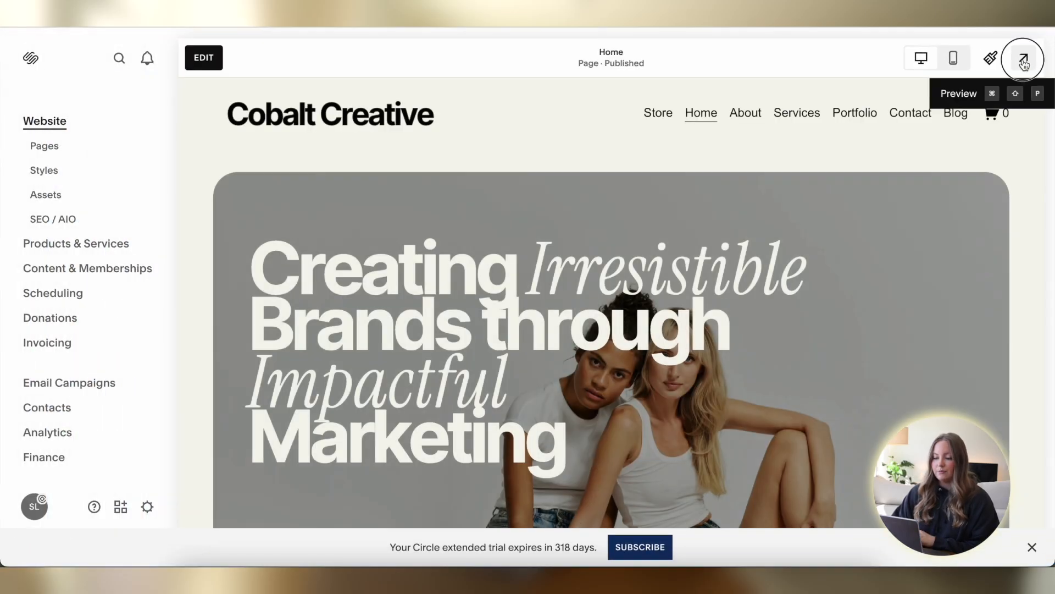
left_click(1024, 58)
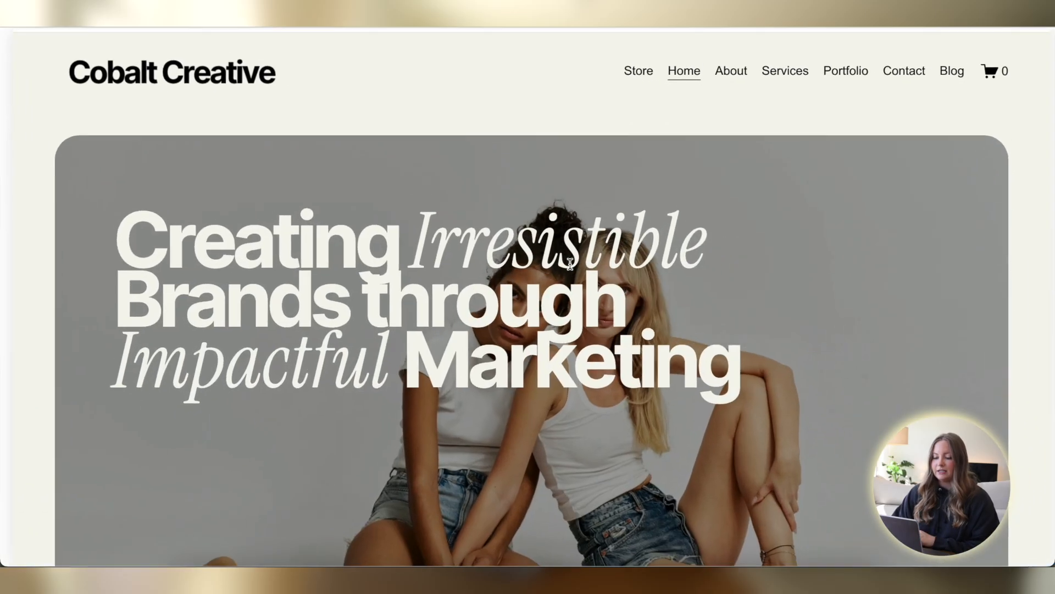
scroll(570, 269, "down", 8)
scroll(569, 268, "down", 10)
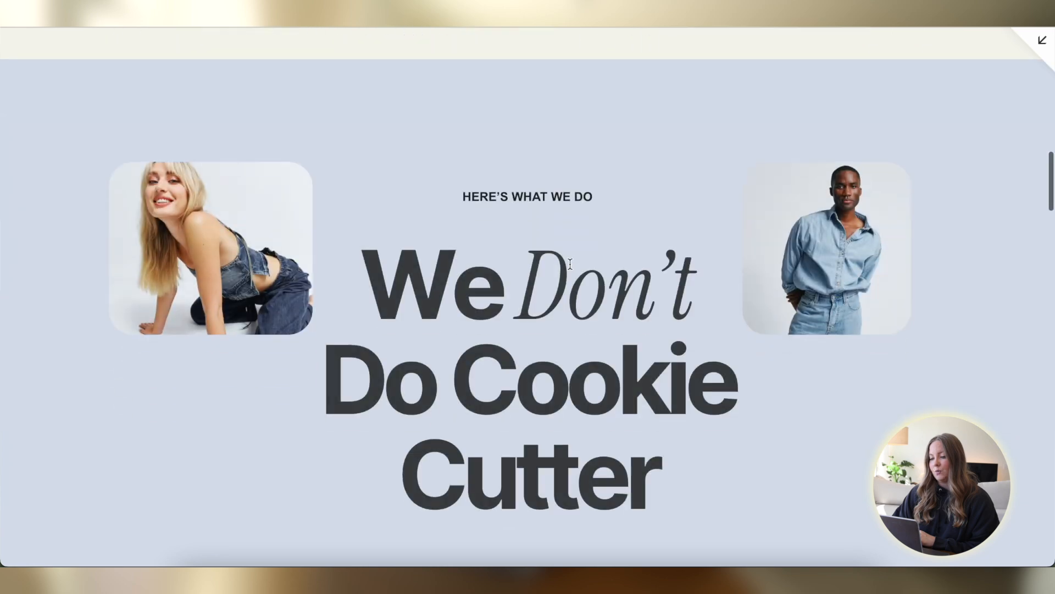
scroll(570, 264, "down", 6)
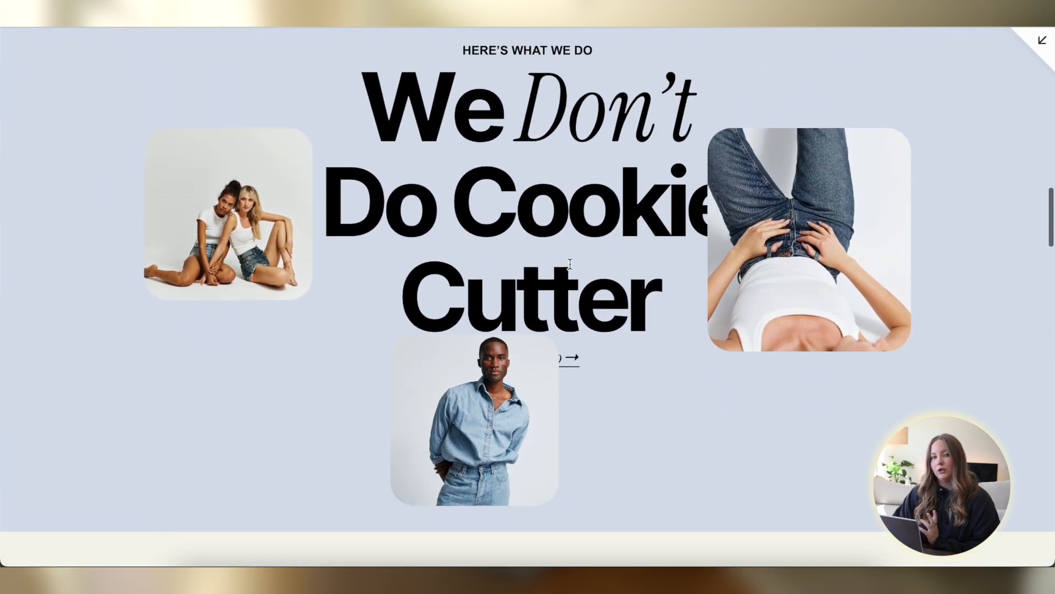
scroll(739, 176, "up", 6)
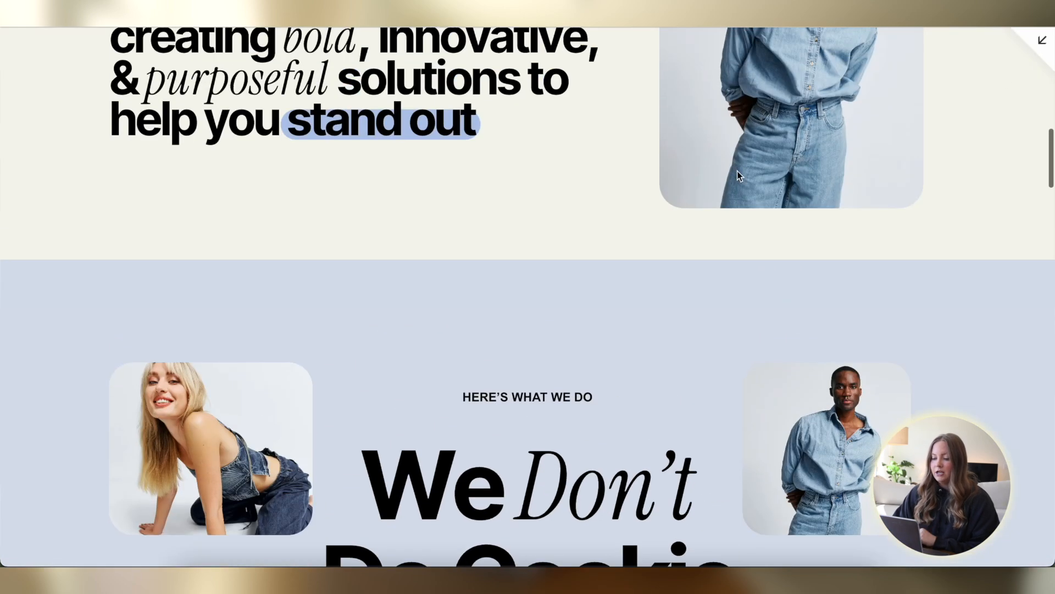
left_click(1047, 41)
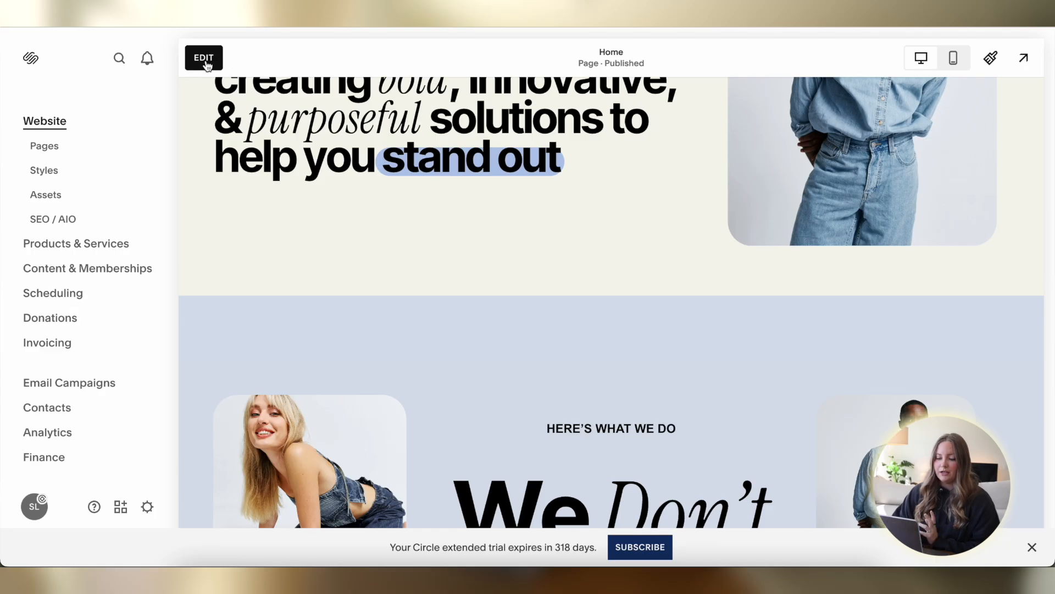
Reopen the Home page for editing and view the pin position and offset options of the "We Don't Do Cookie Cutter" headline
left_click(207, 65)
scroll(576, 307, "down", 4)
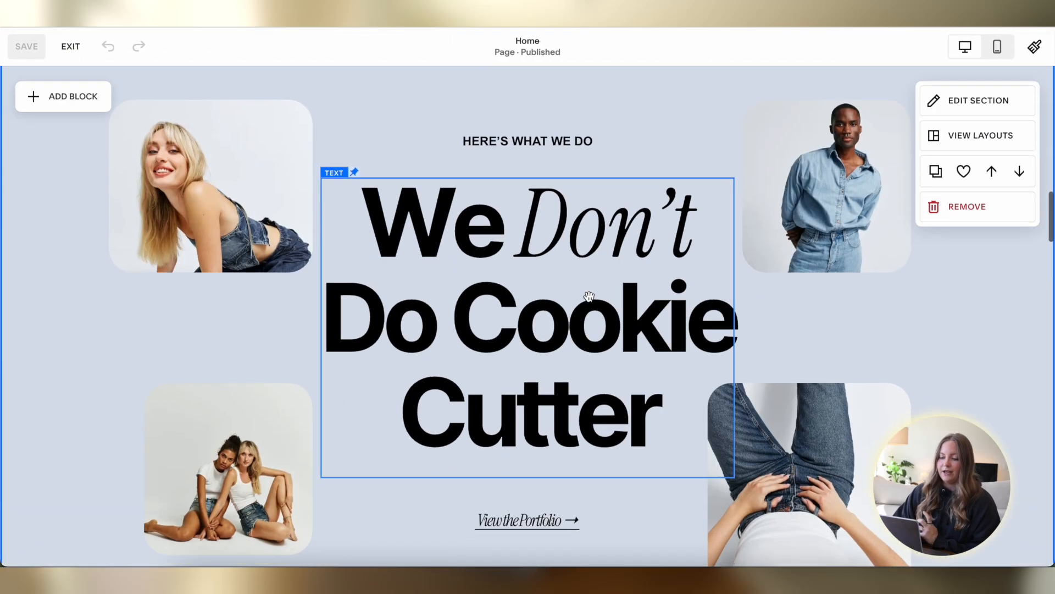
left_click(514, 274)
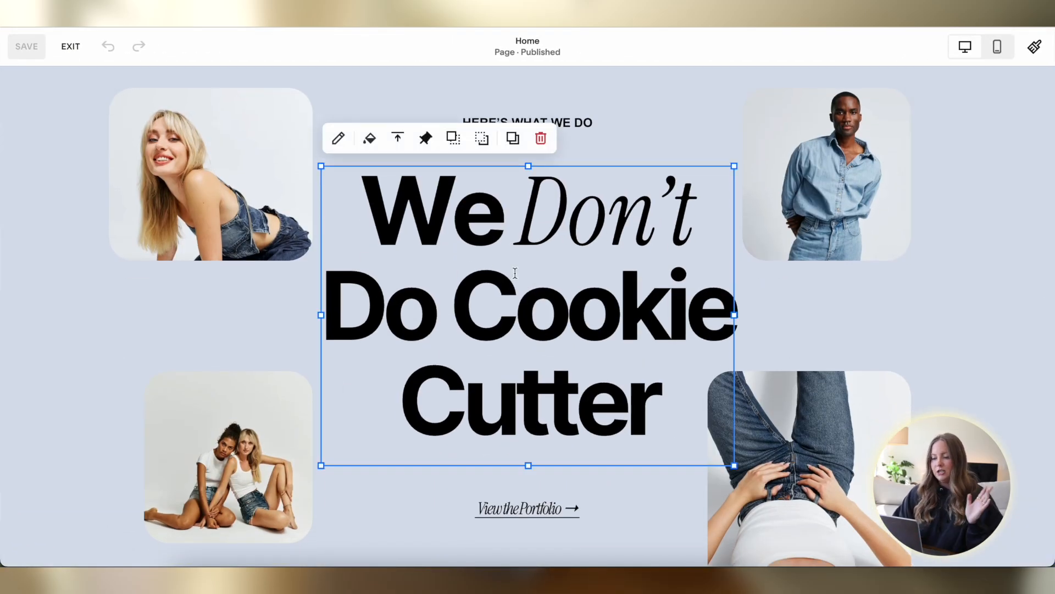
left_click(427, 138)
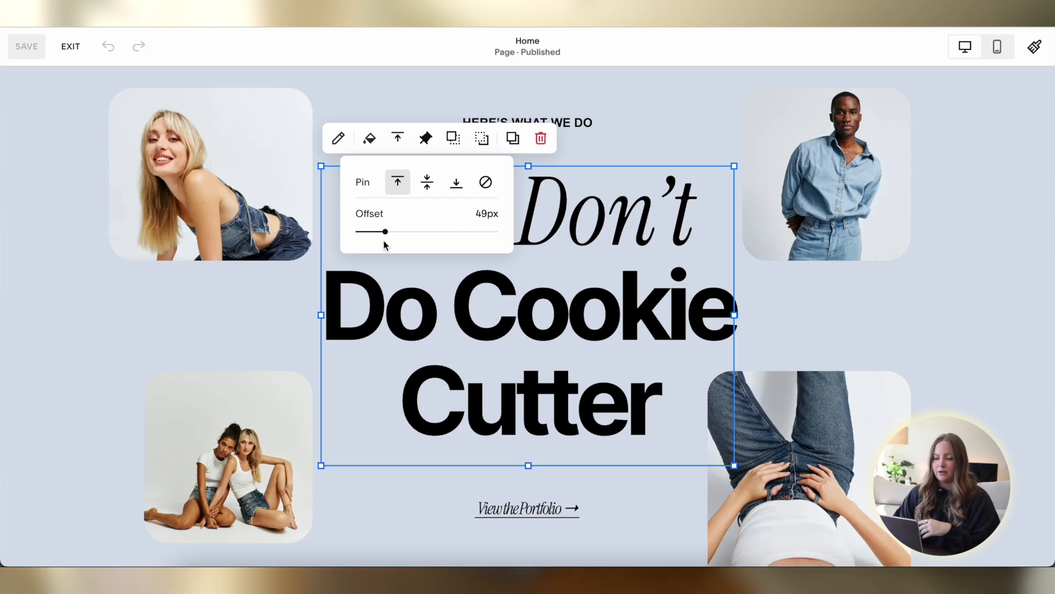
left_click(180, 333)
scroll(417, 294, "down", 3)
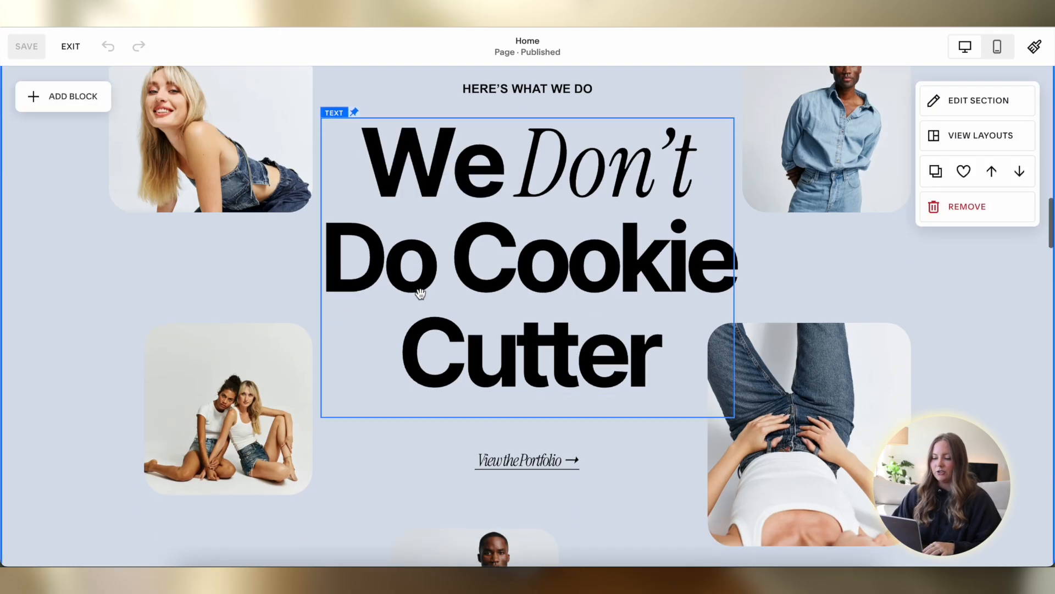
scroll(420, 295, "down", 3)
Add a text block to the agency intro section and place it below the headline, aligned with the headline's left edge
scroll(421, 294, "up", 5)
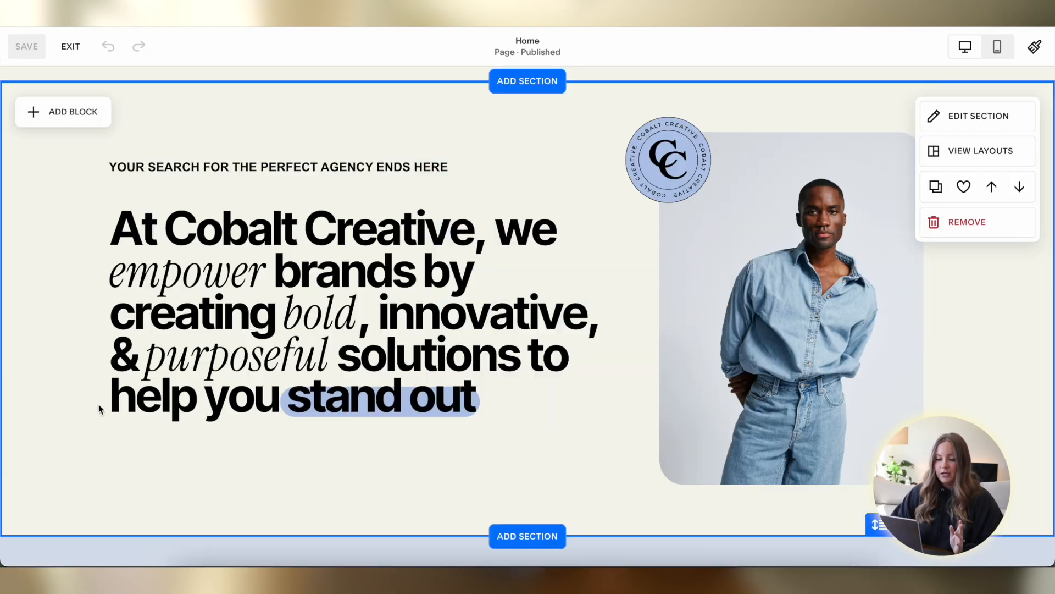
scroll(97, 404, "up", 1)
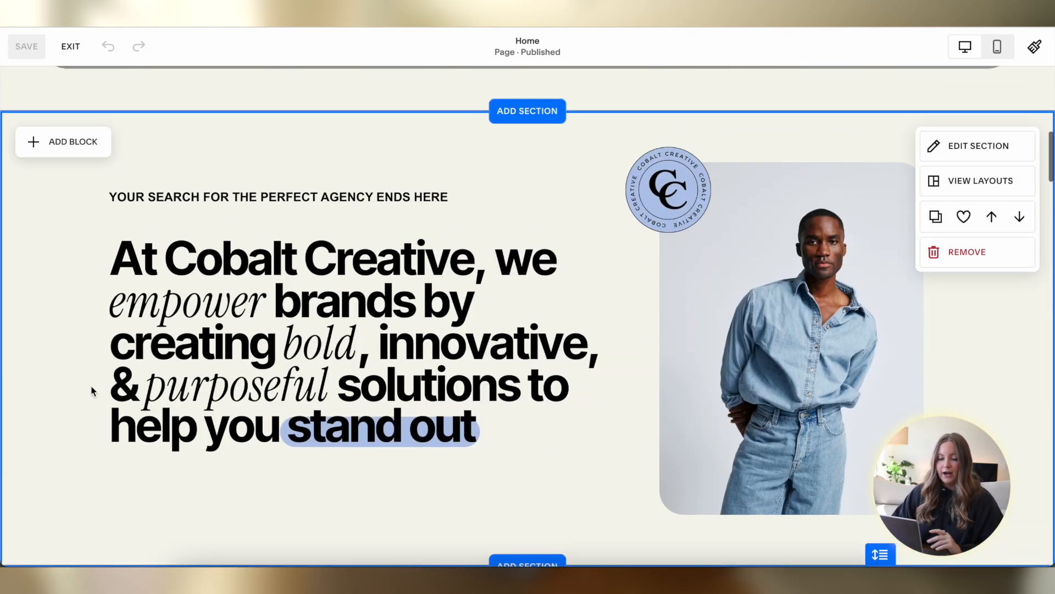
left_click(51, 140)
left_click(65, 237)
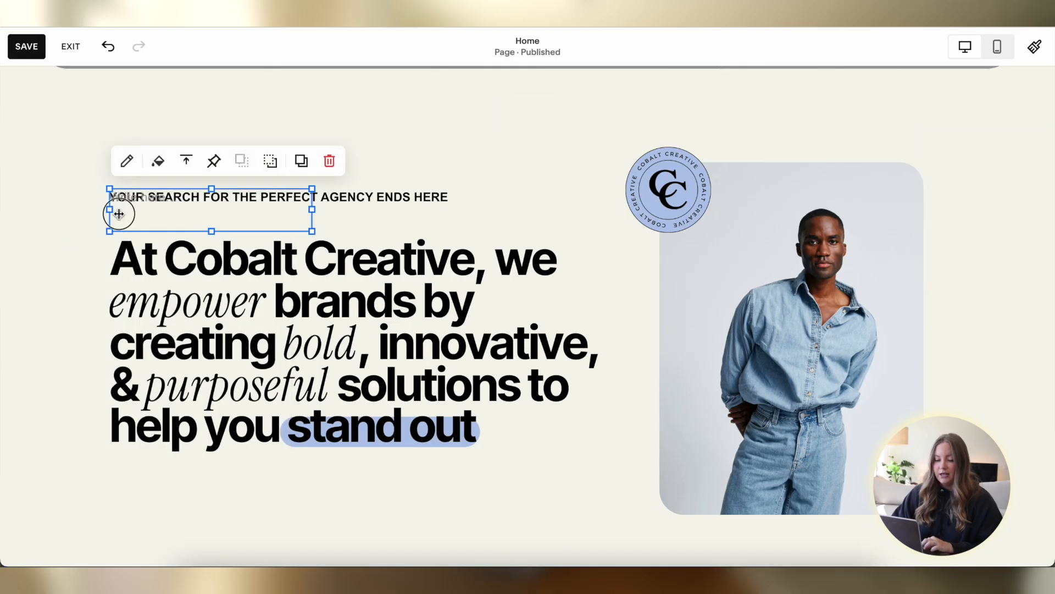
left_click_drag(119, 214, 171, 521)
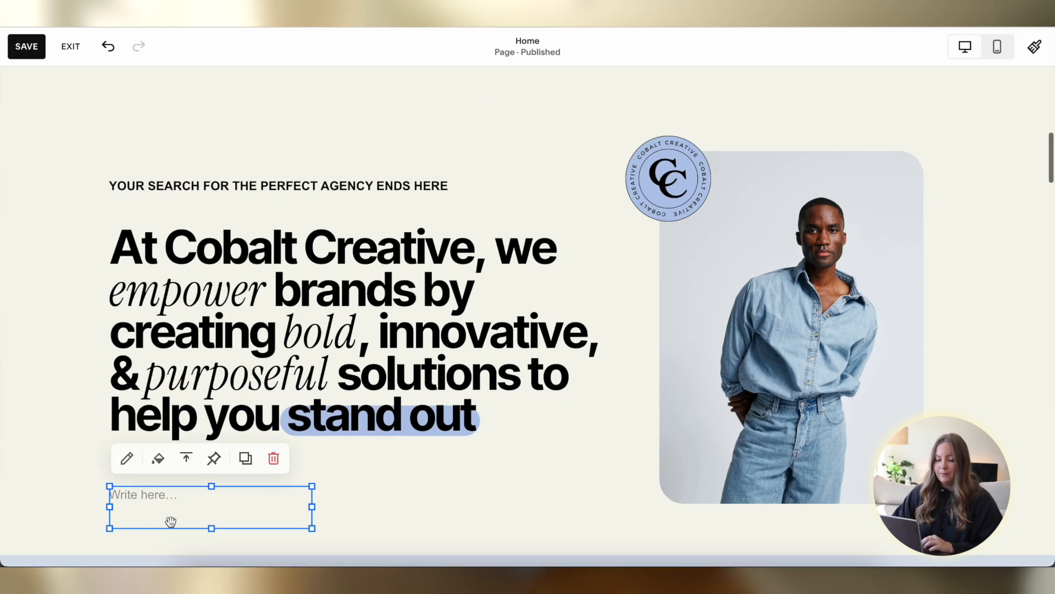
Generate text in the new text block with the AI prompt "Dallas, Texas Hairstylist" and review the generated paragraph
scroll(351, 481, "down", 3)
left_click(164, 394)
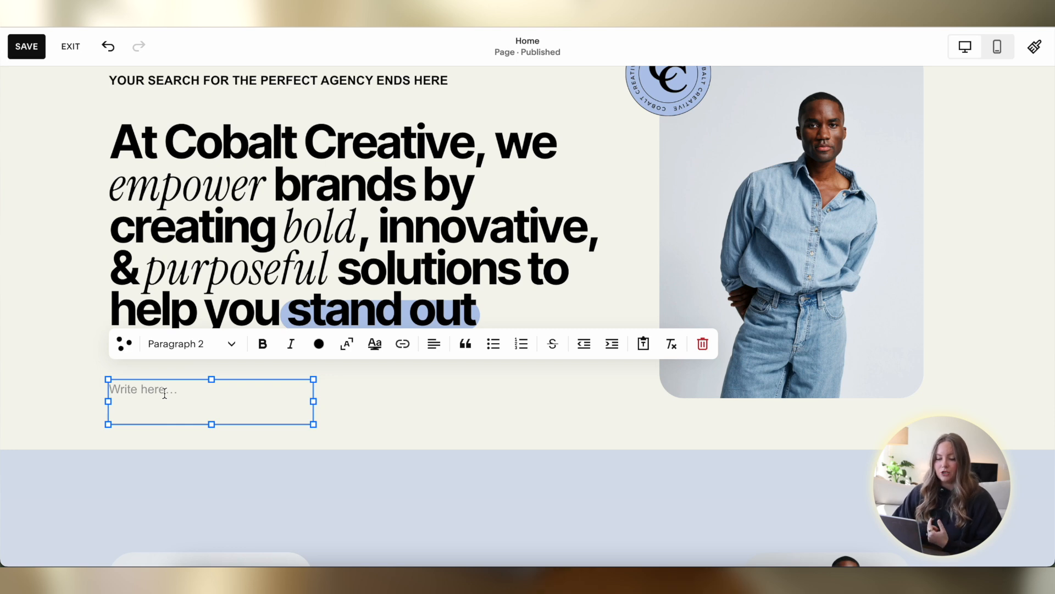
left_click(124, 344)
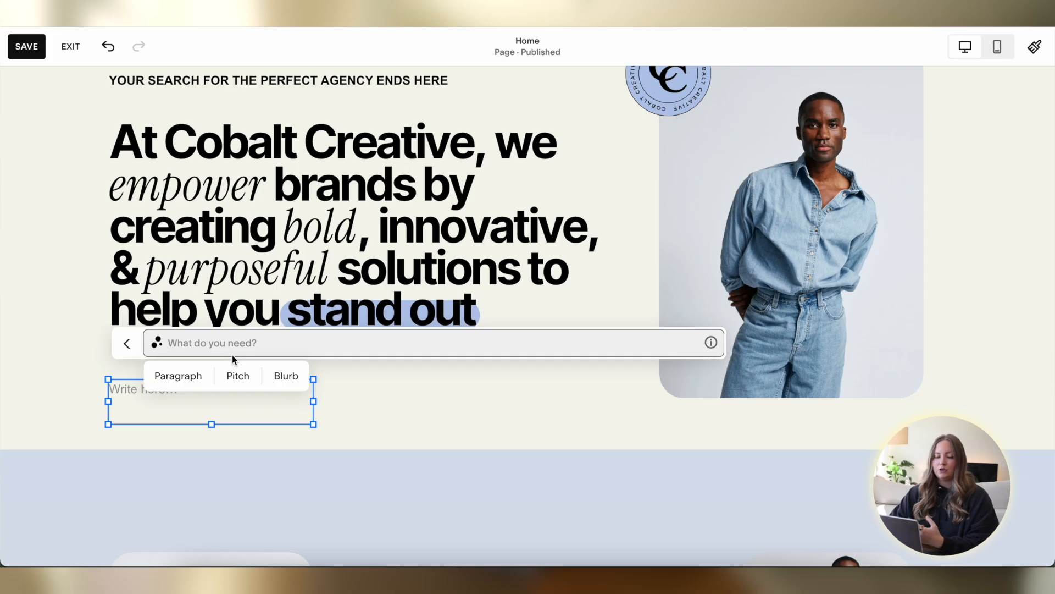
type("Dallas,m Te")
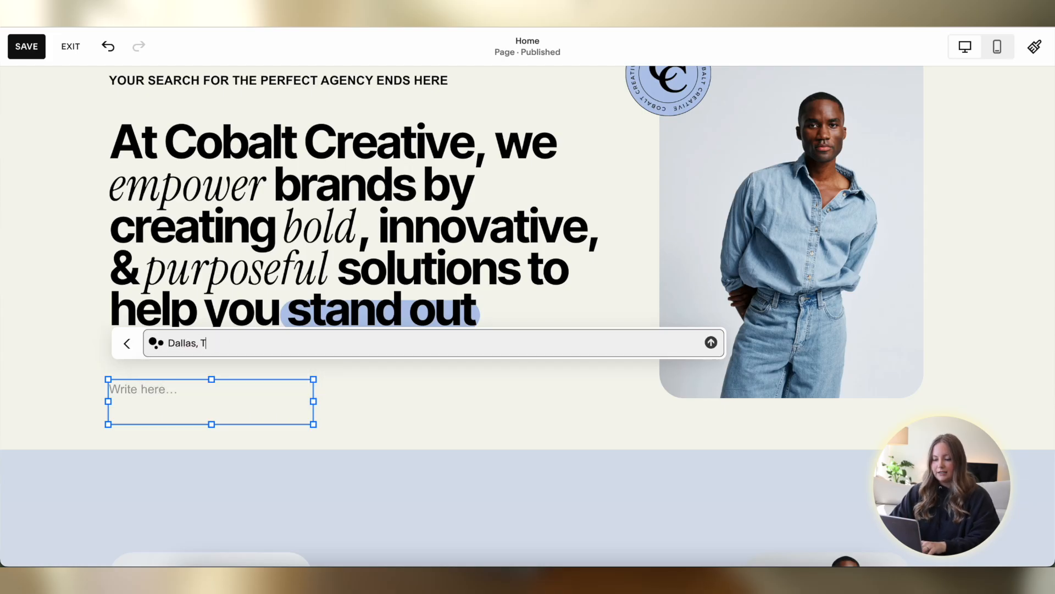
type("list")
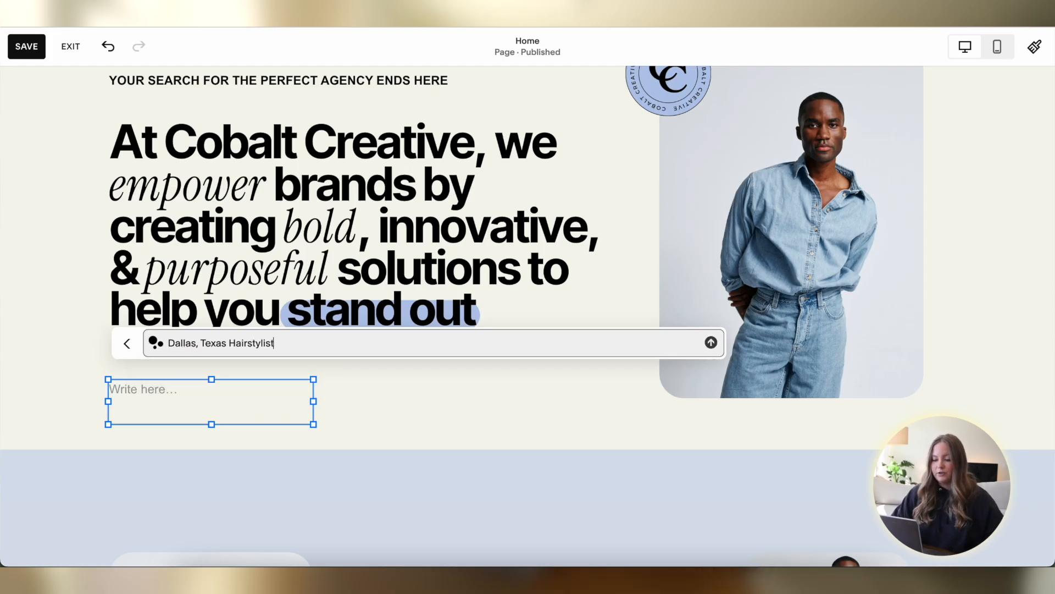
key("Return")
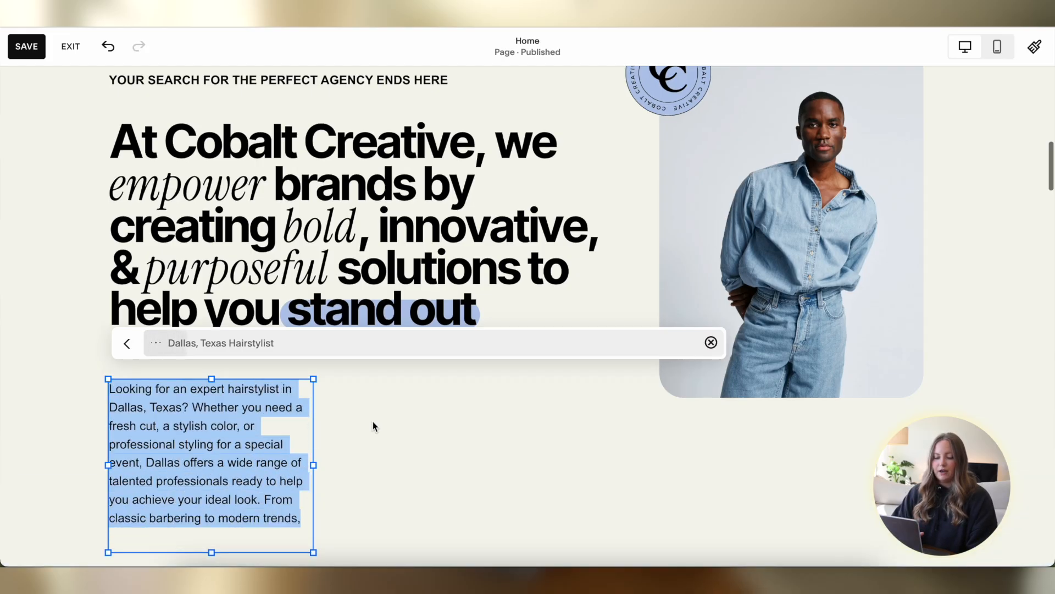
scroll(373, 427, "down", 3)
scroll(373, 421, "down", 1)
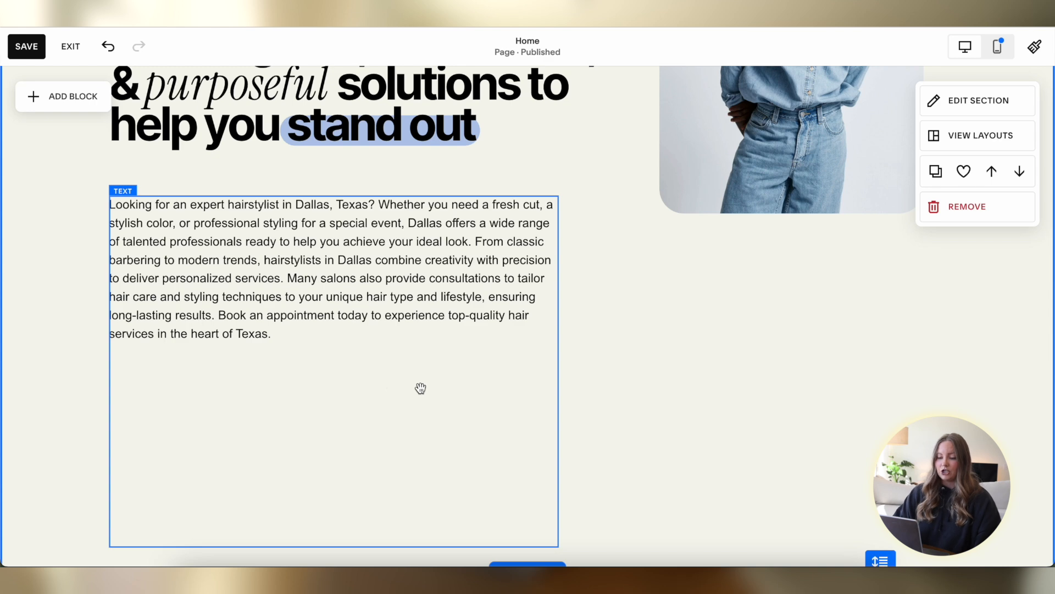
scroll(445, 393, "down", 1)
left_click(440, 321)
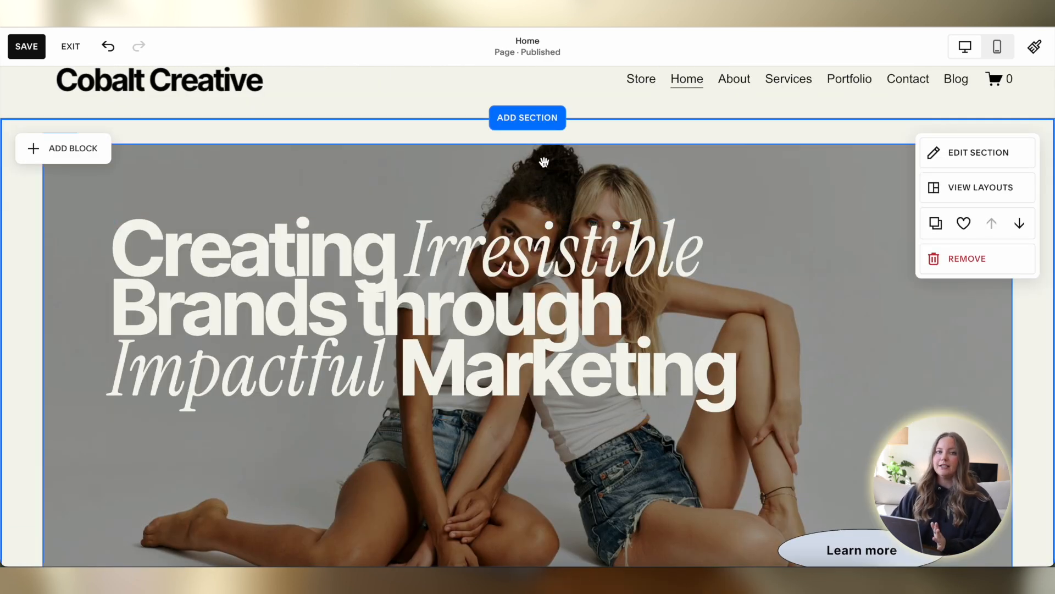
scroll(470, 286, "down", 7)
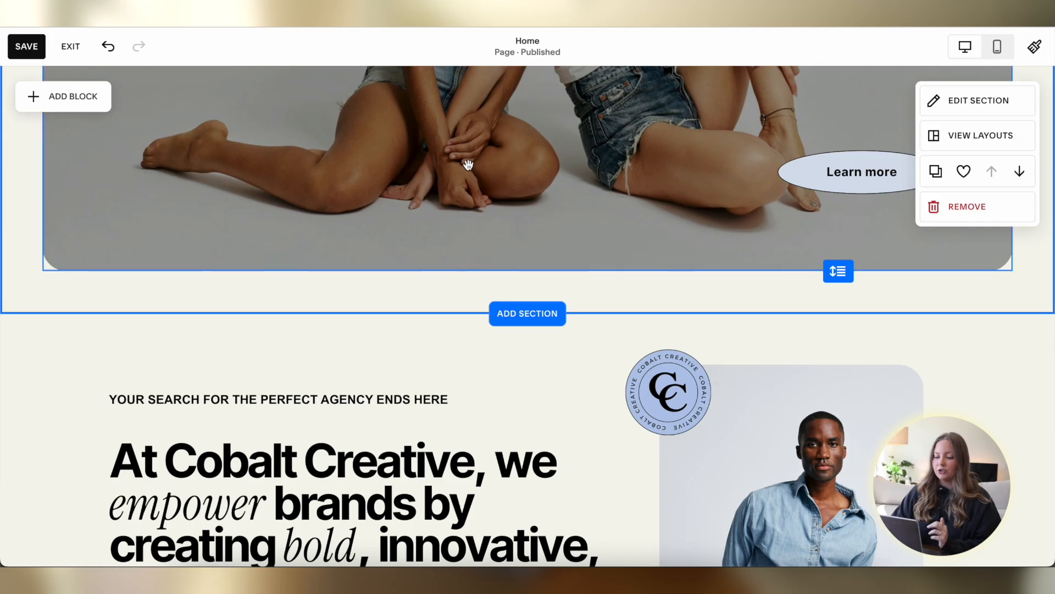
scroll(468, 167, "up", 1)
scroll(468, 165, "down", 8)
scroll(462, 170, "down", 8)
scroll(528, 168, "up", 5)
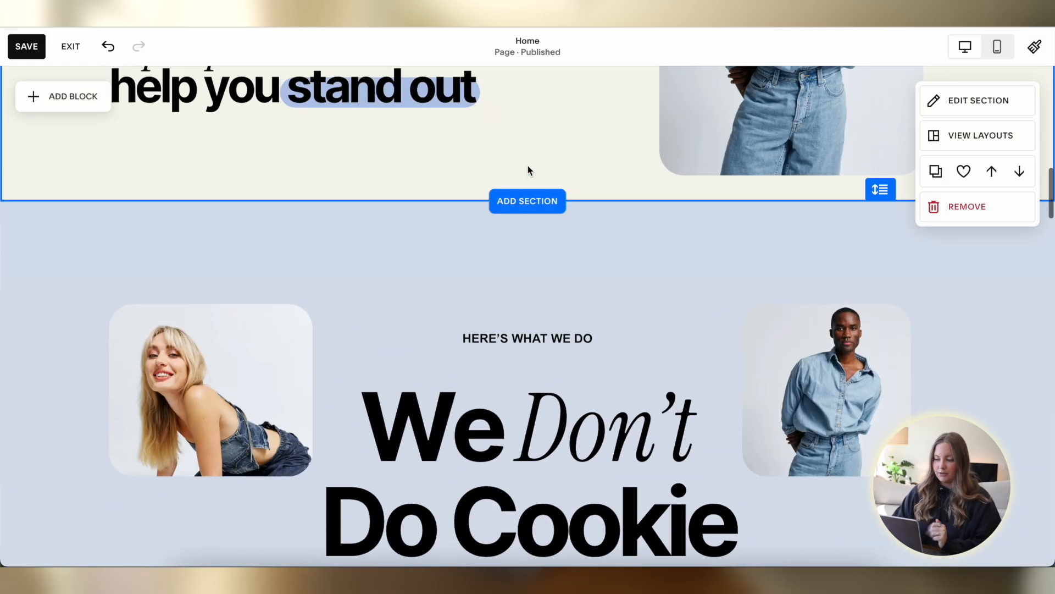
Open the section library for the spot below the agency intro section and view this site's saved sections
scroll(412, 175, "up", 1)
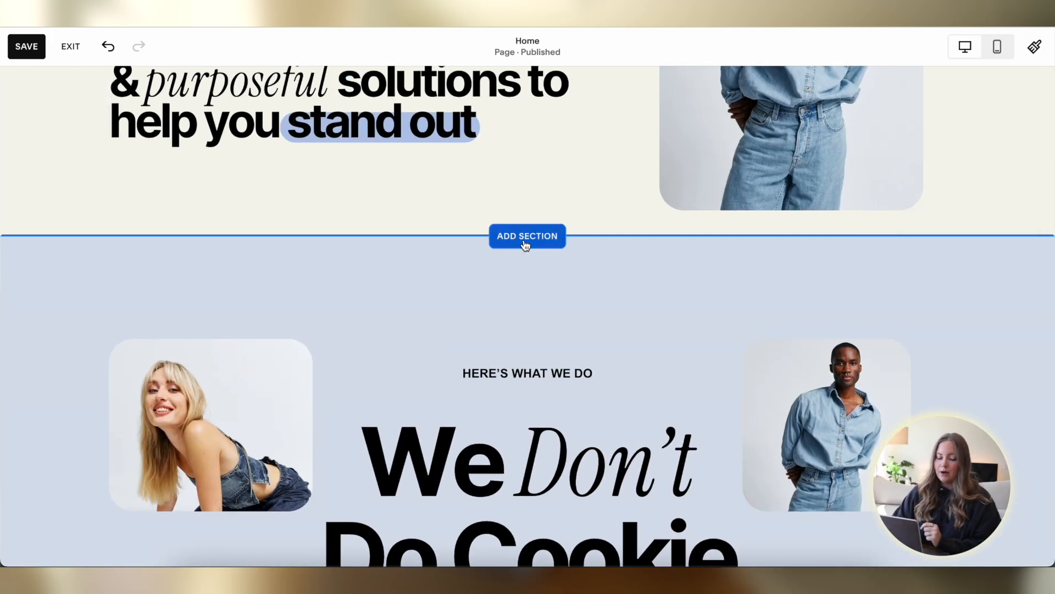
left_click(526, 235)
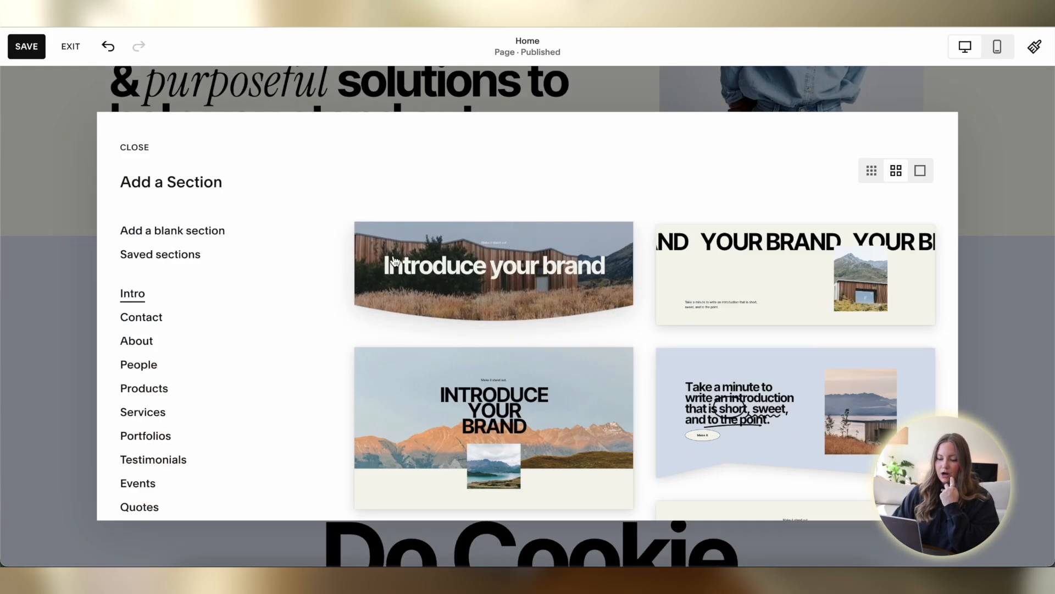
left_click(180, 256)
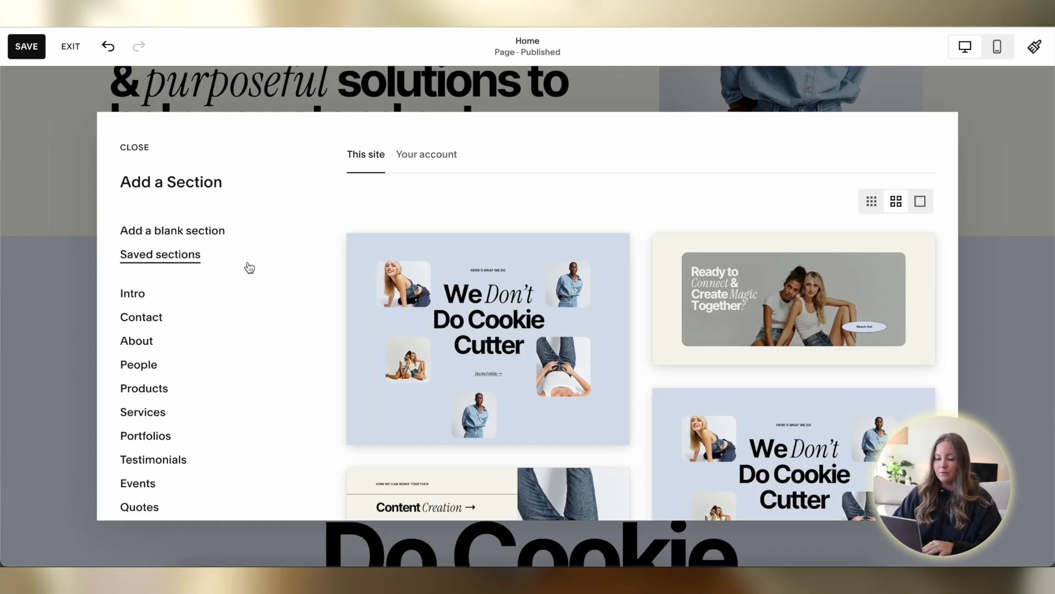
scroll(132, 264, "down", 3)
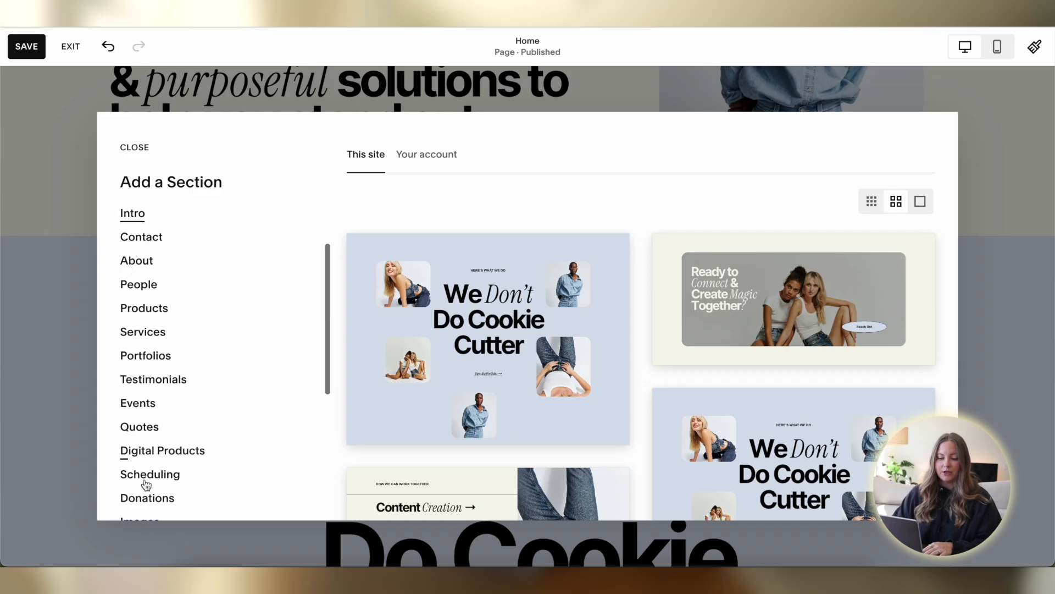
scroll(141, 260, "down", 2)
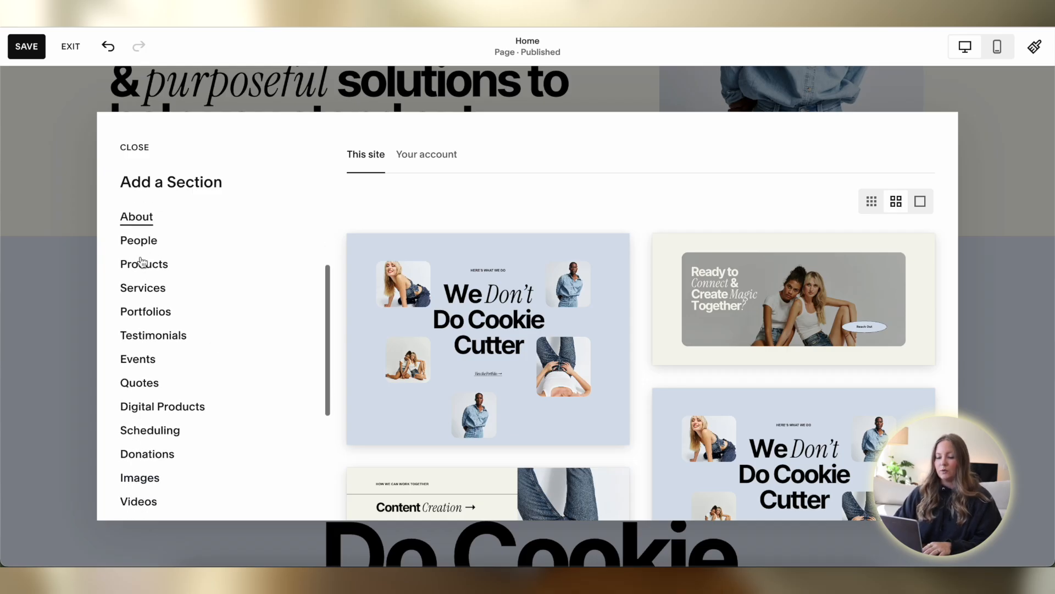
Browse the section template categories, viewing the Services, Scheduling and Images layouts
left_click(149, 295)
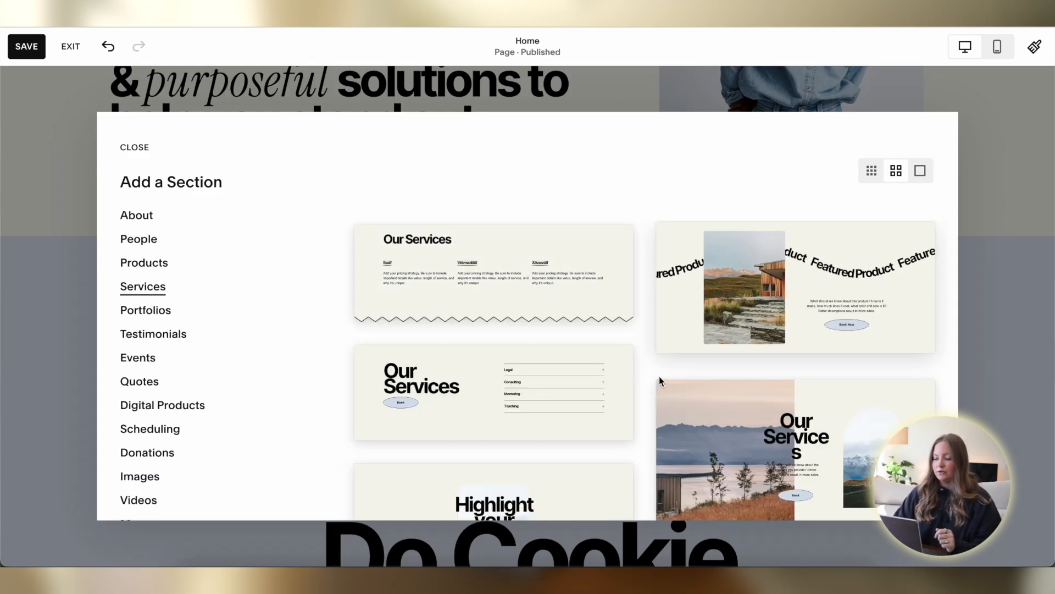
scroll(692, 390, "down", 3)
scroll(188, 330, "down", 2)
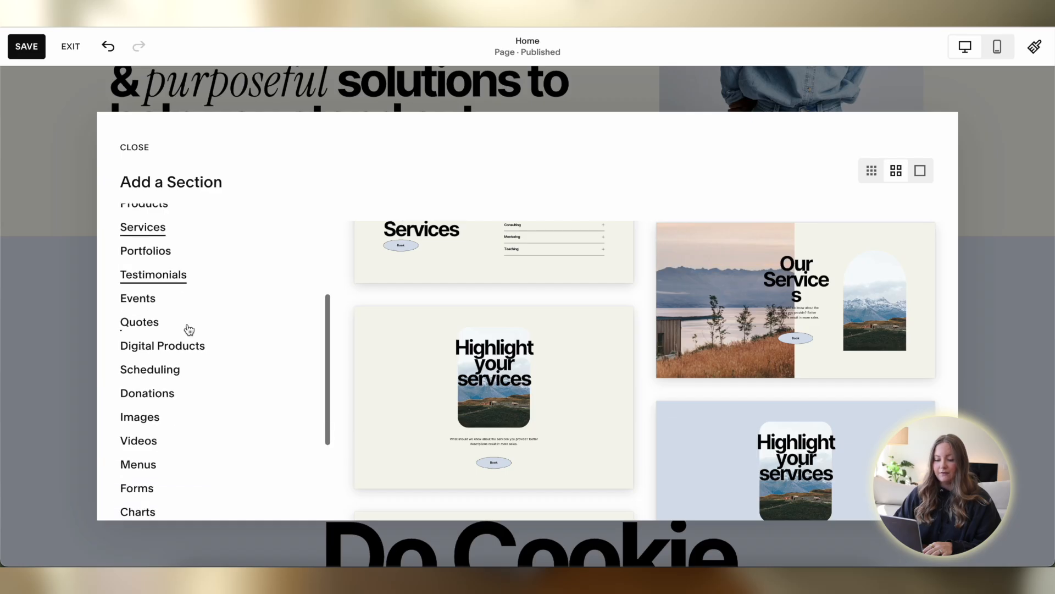
left_click(165, 374)
scroll(300, 302, "down", 5)
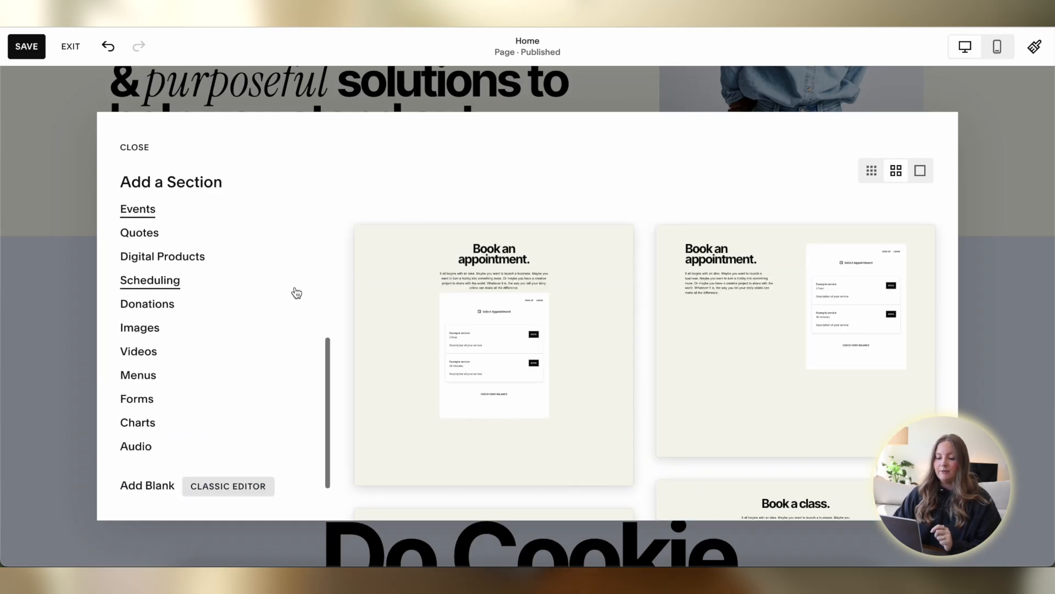
left_click(135, 291)
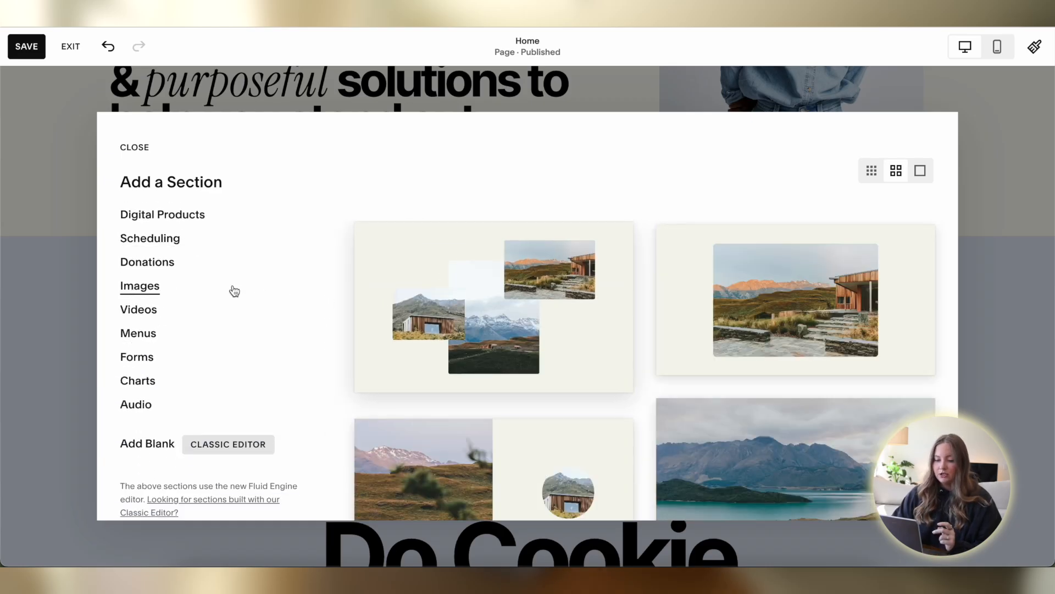
scroll(218, 308, "up", 10)
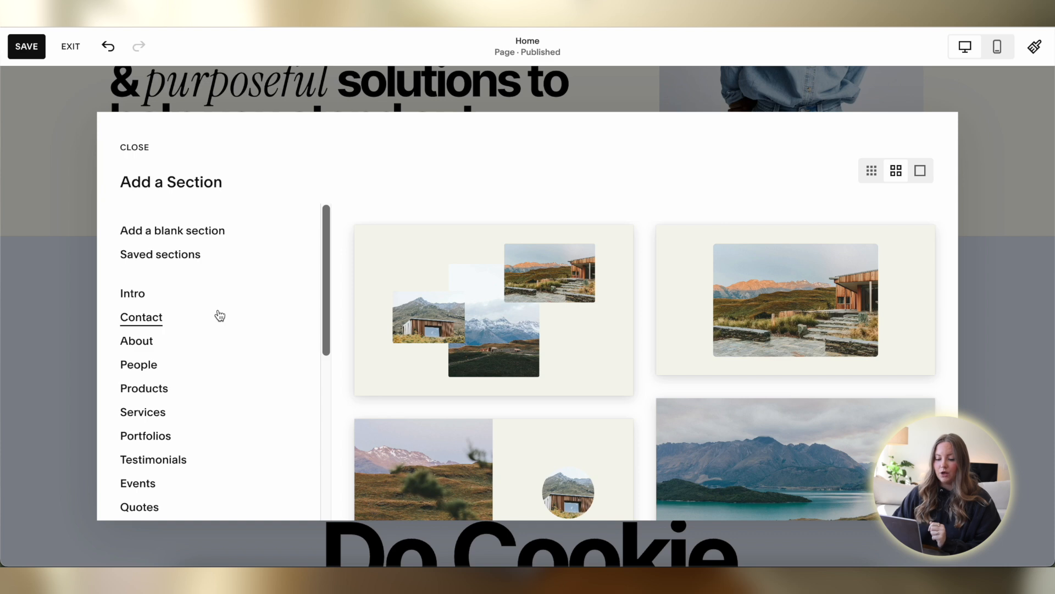
scroll(165, 384, "down", 5)
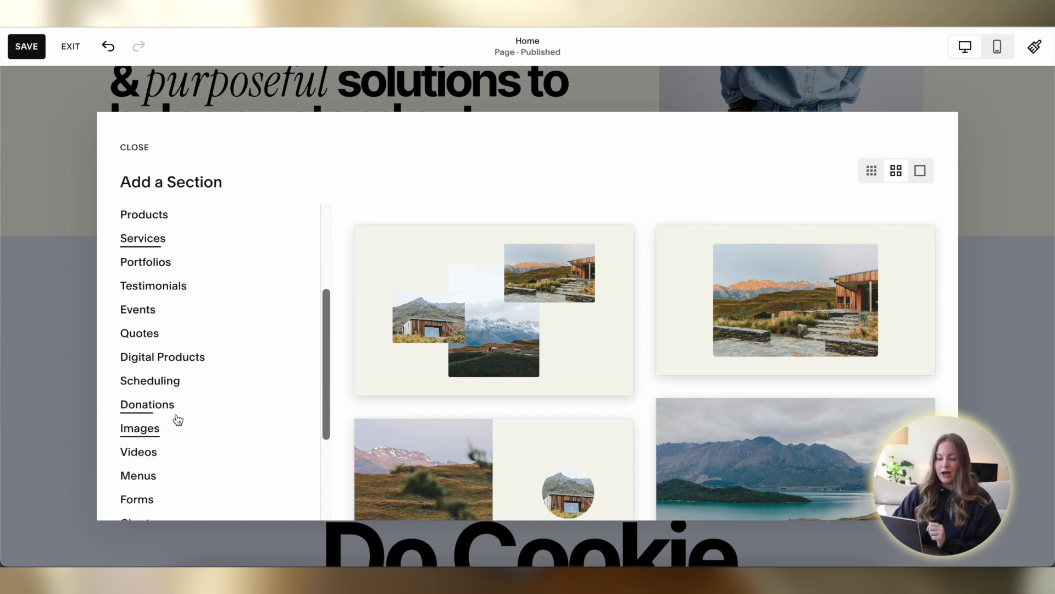
scroll(177, 419, "up", 4)
scroll(178, 420, "up", 2)
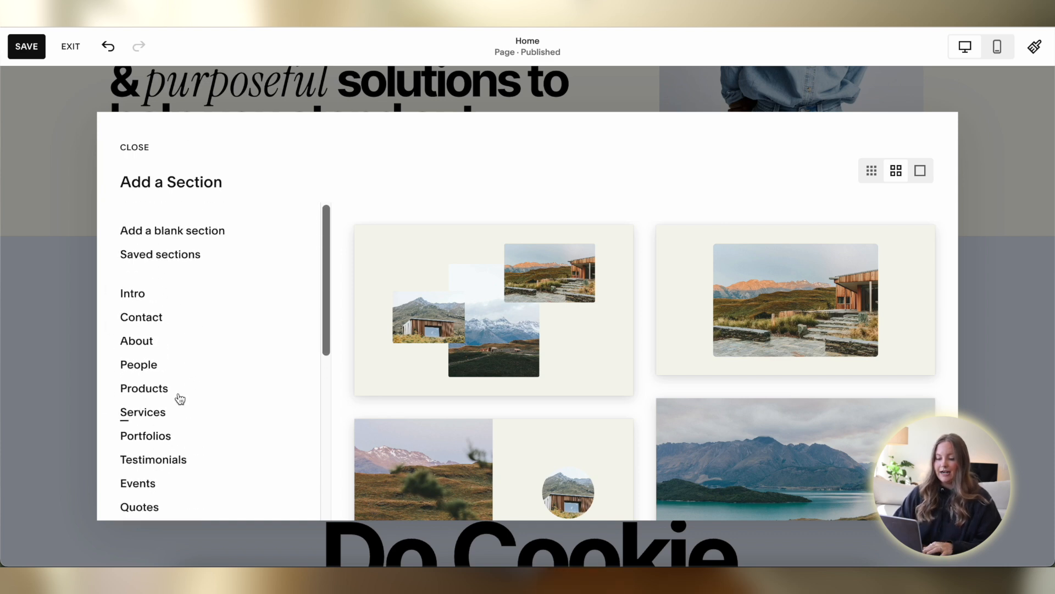
Add a blank section below the agency intro and use the library photo of two seated women as its background
left_click(202, 235)
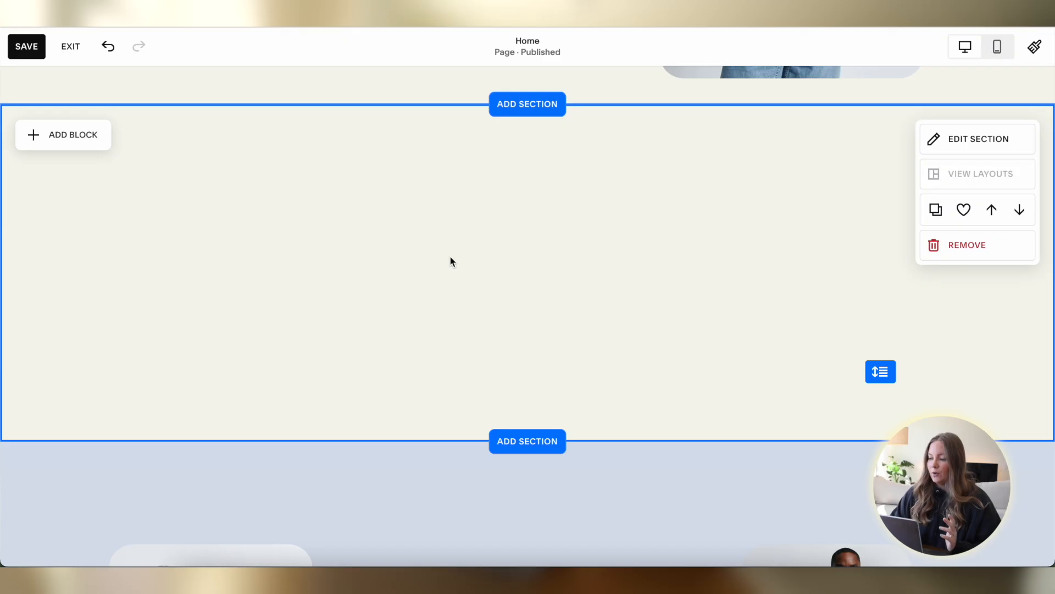
left_click(973, 139)
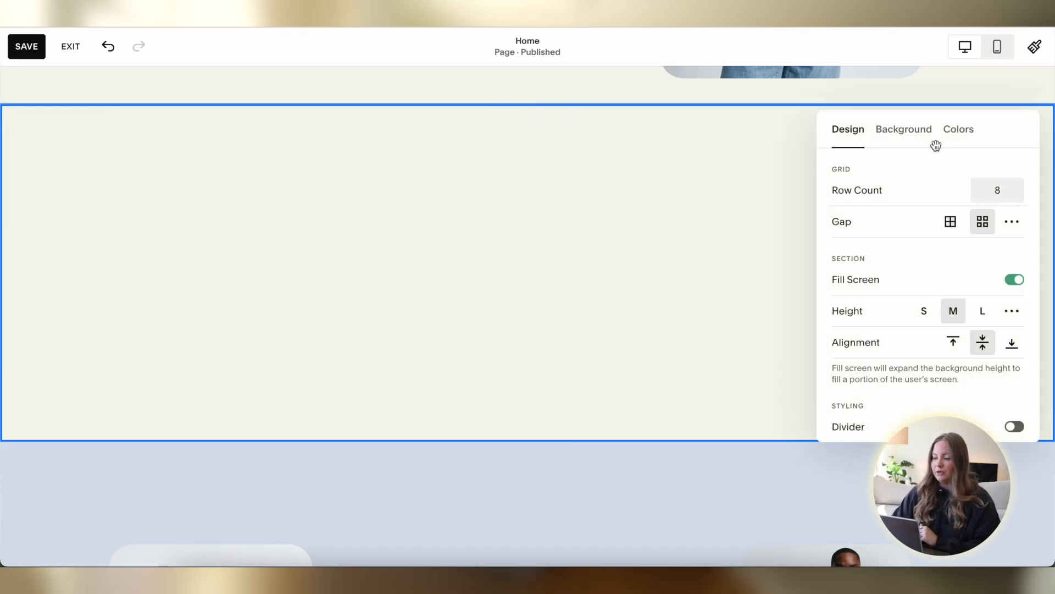
left_click(895, 132)
left_click(887, 242)
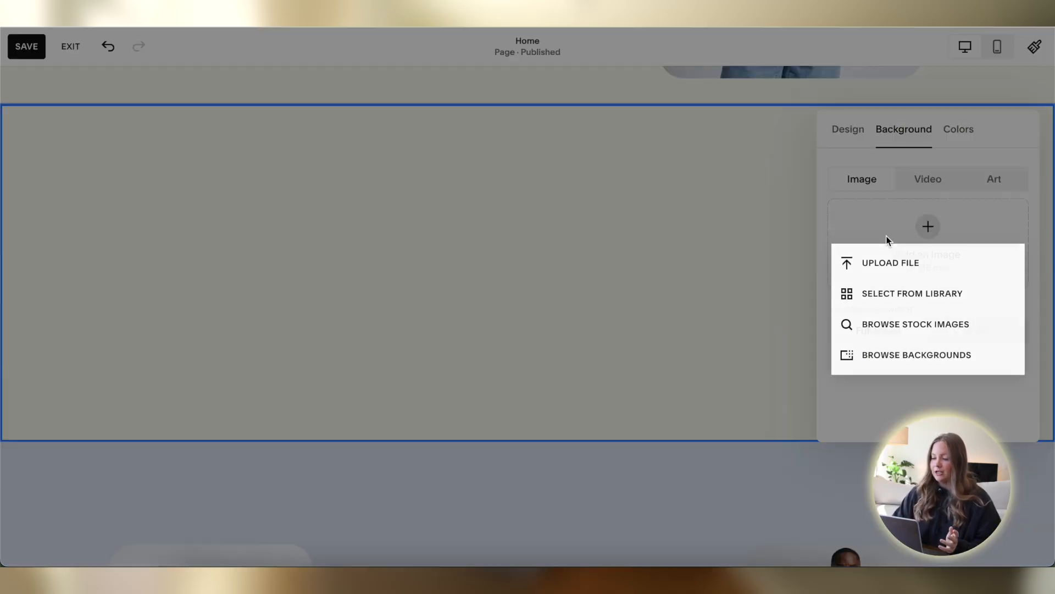
left_click(869, 293)
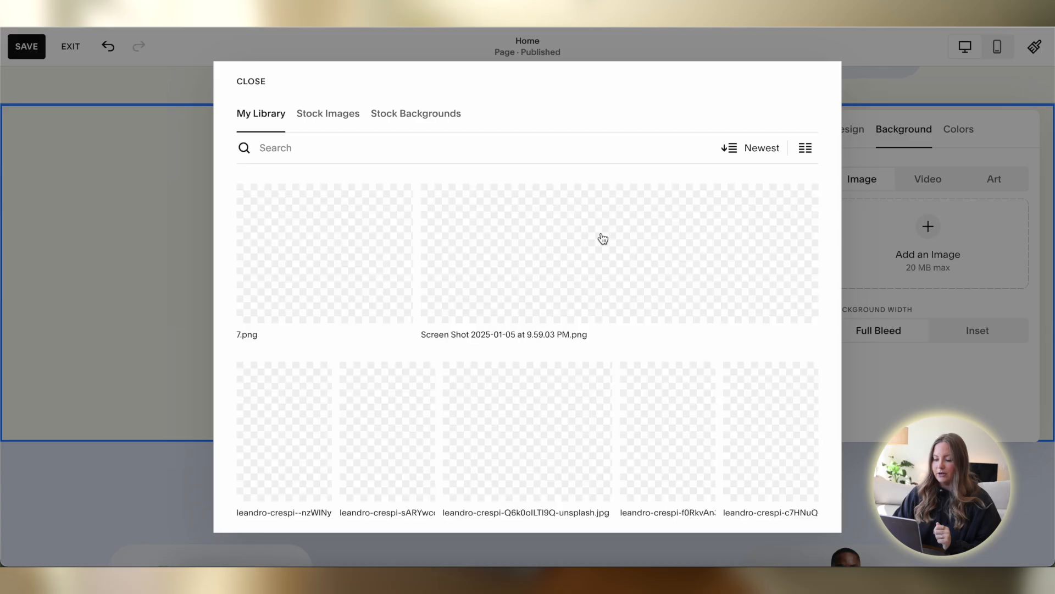
scroll(555, 308, "down", 2)
left_click(539, 330)
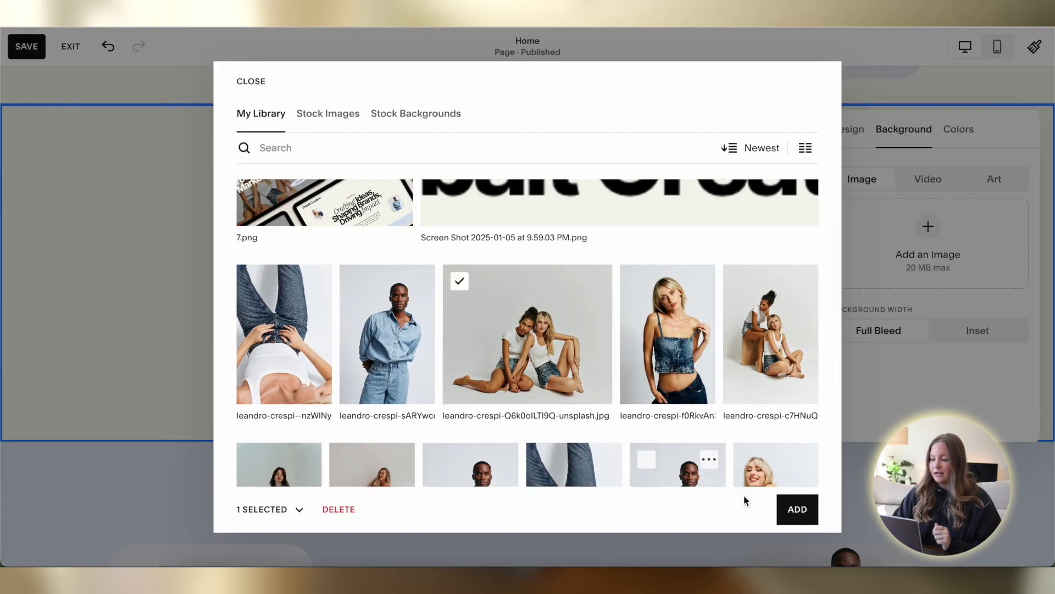
left_click(797, 520)
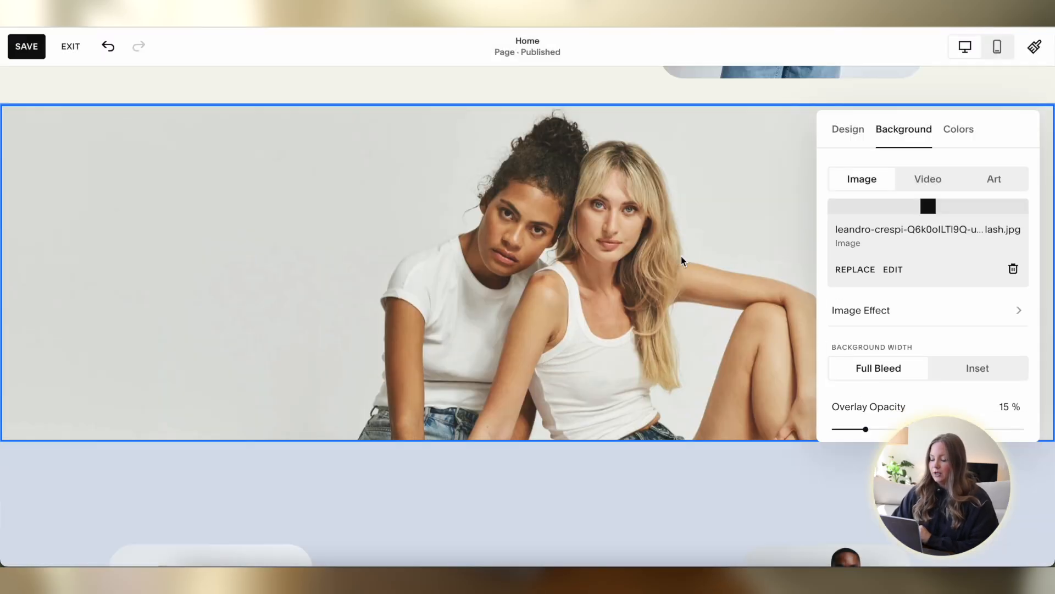
Set the new section's background overlay opacity to 27% and apply the Darkest 1 color theme
scroll(961, 358, "down", 3)
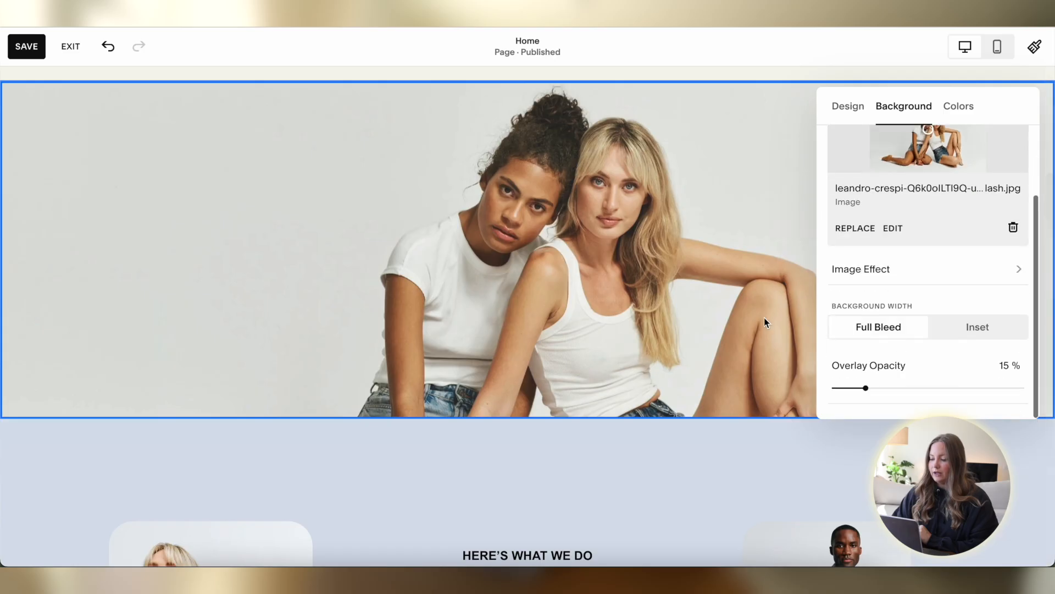
left_click_drag(851, 392, 890, 383)
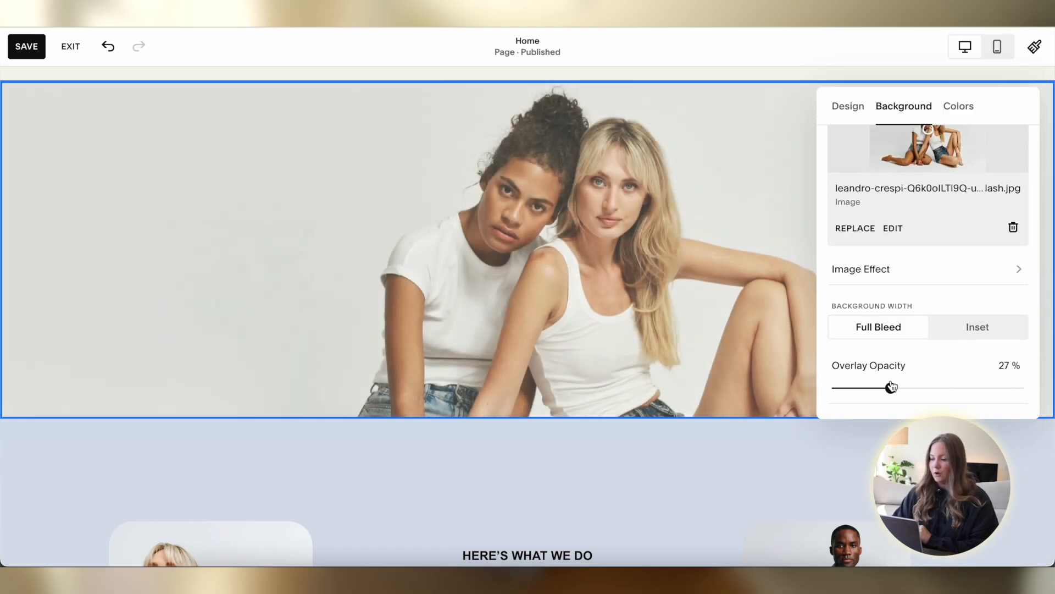
scroll(891, 383, "up", 3)
left_click(959, 112)
scroll(961, 269, "down", 5)
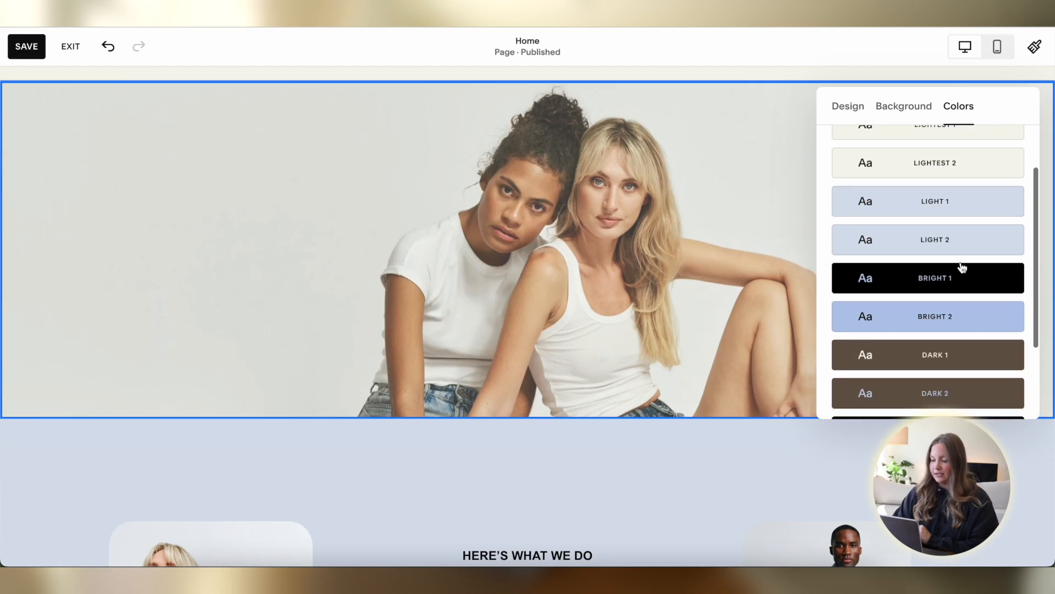
left_click(945, 343)
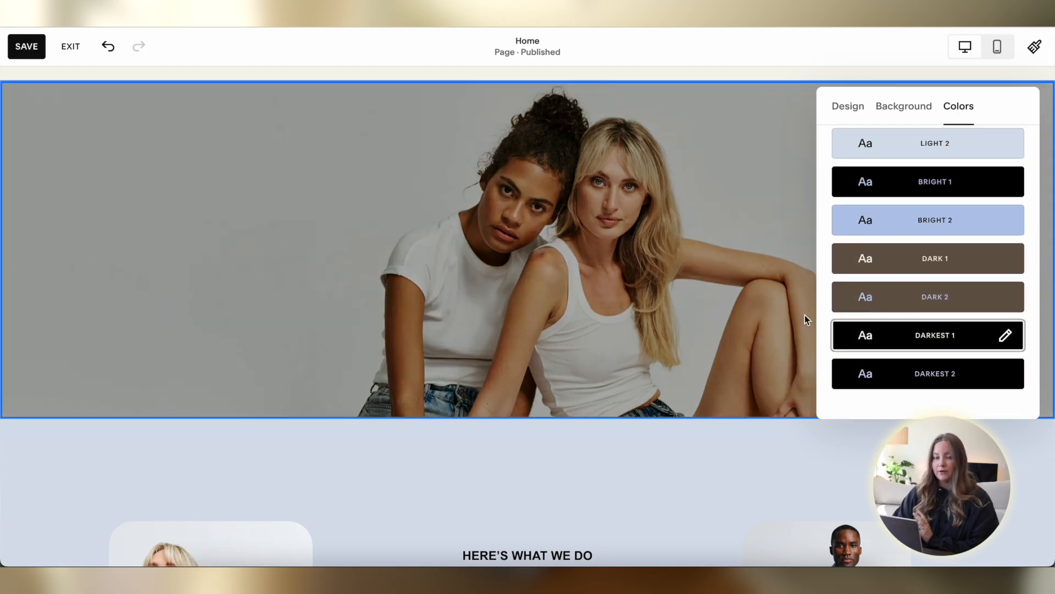
Set the photo section's height to S and its background width to Inset
scroll(599, 324, "up", 1)
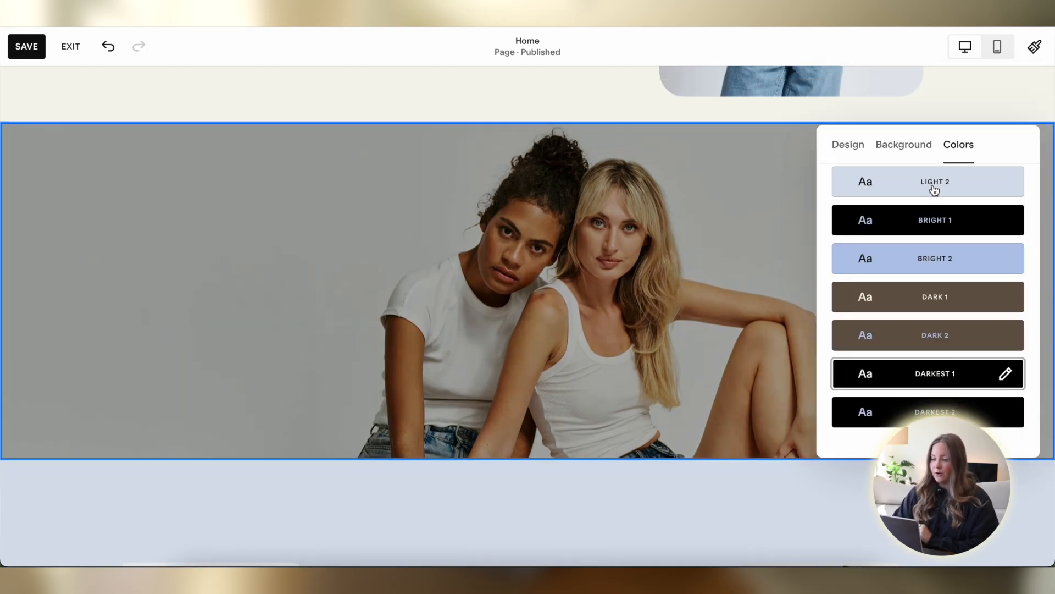
left_click(847, 147)
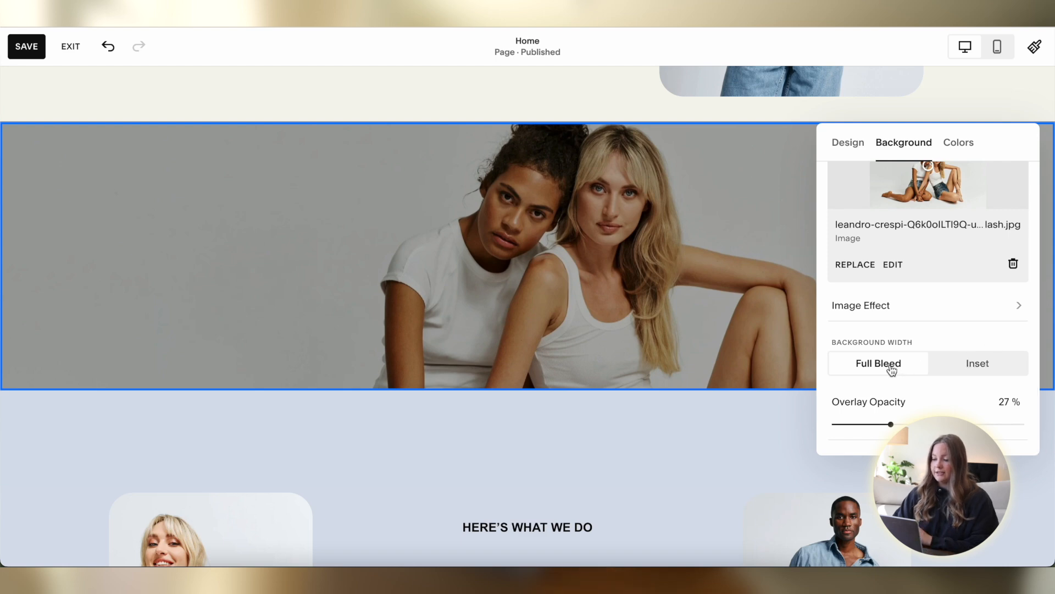
left_click(974, 368)
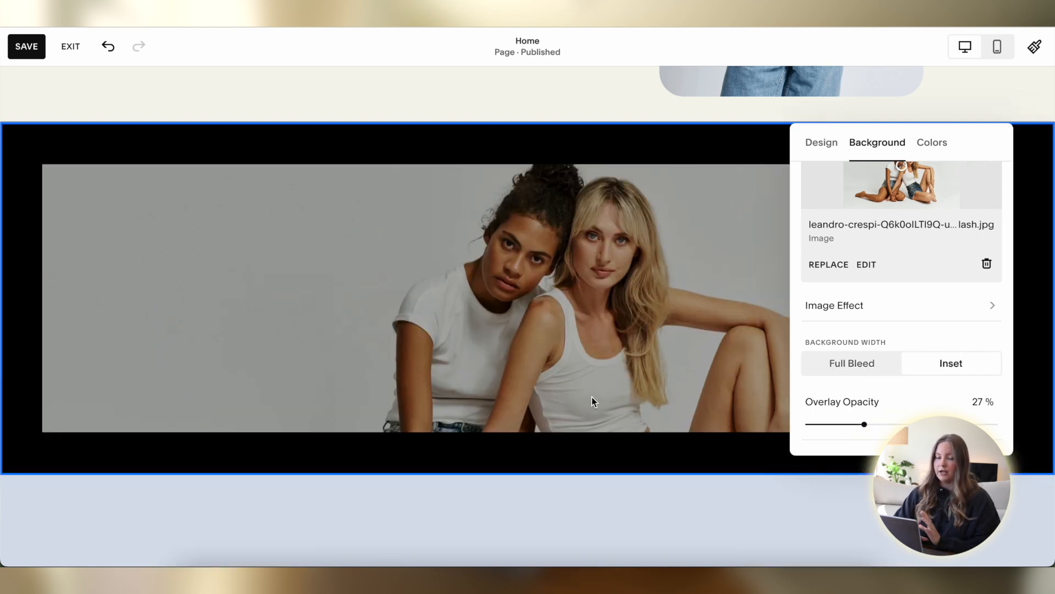
Lower the inset photo's overlay opacity and review the section's color theme and design options
scroll(569, 304, "up", 1)
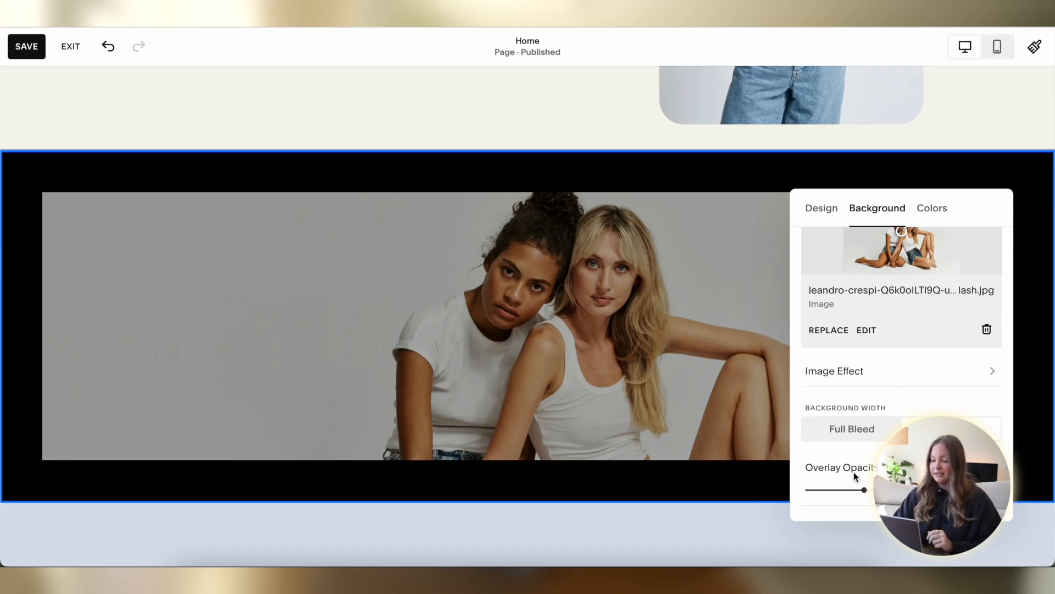
mouse_move(863, 489)
left_mouse_down()
mouse_move(829, 489)
mouse_move(862, 488)
mouse_move(843, 489)
left_mouse_up()
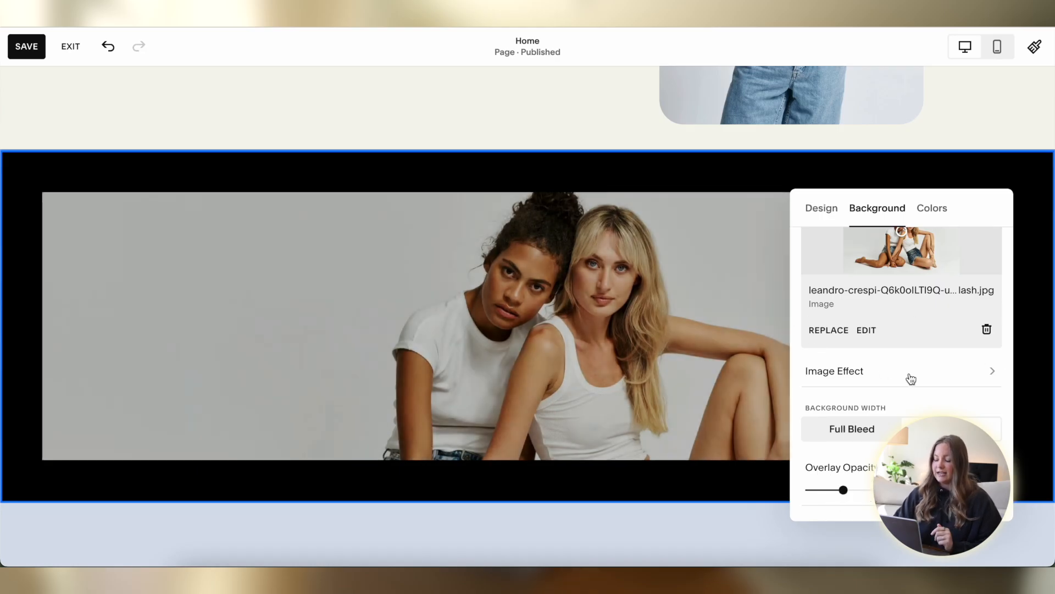
scroll(923, 259, "up", 2)
left_click(934, 205)
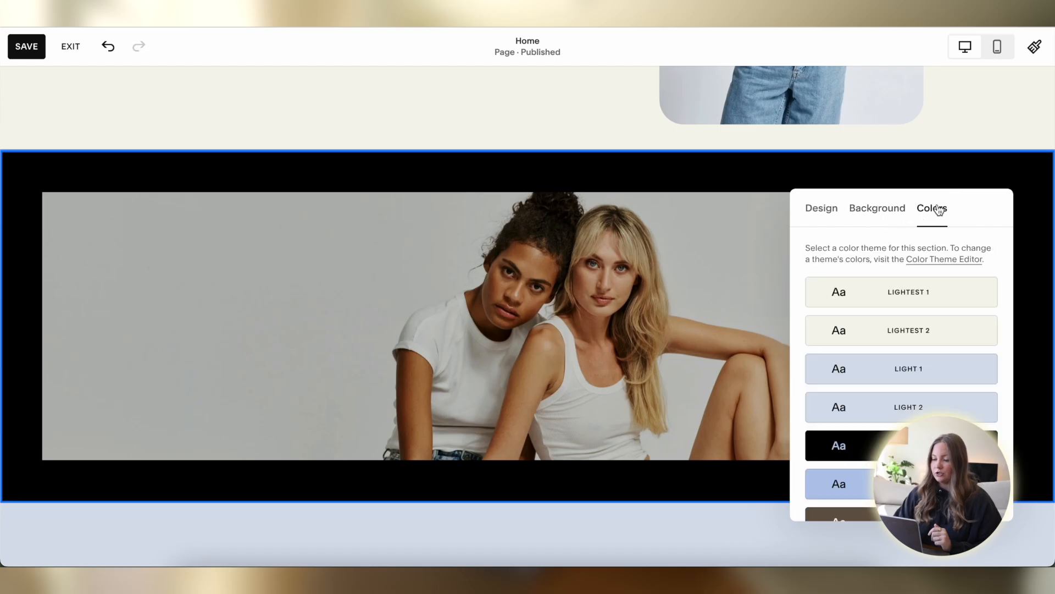
left_click(827, 207)
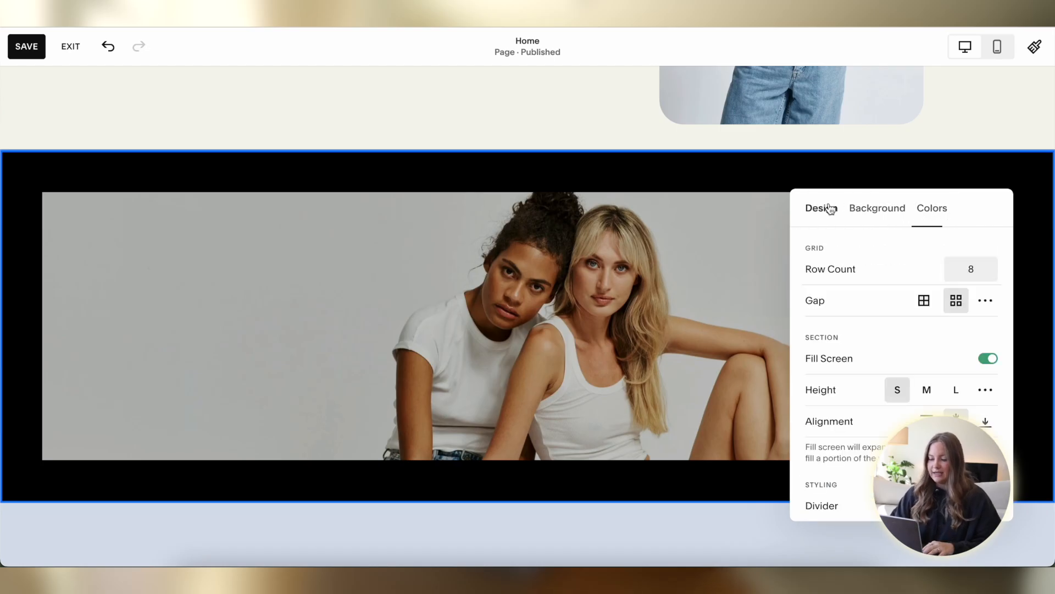
Remove the photo background section from the Home page
left_click(596, 355)
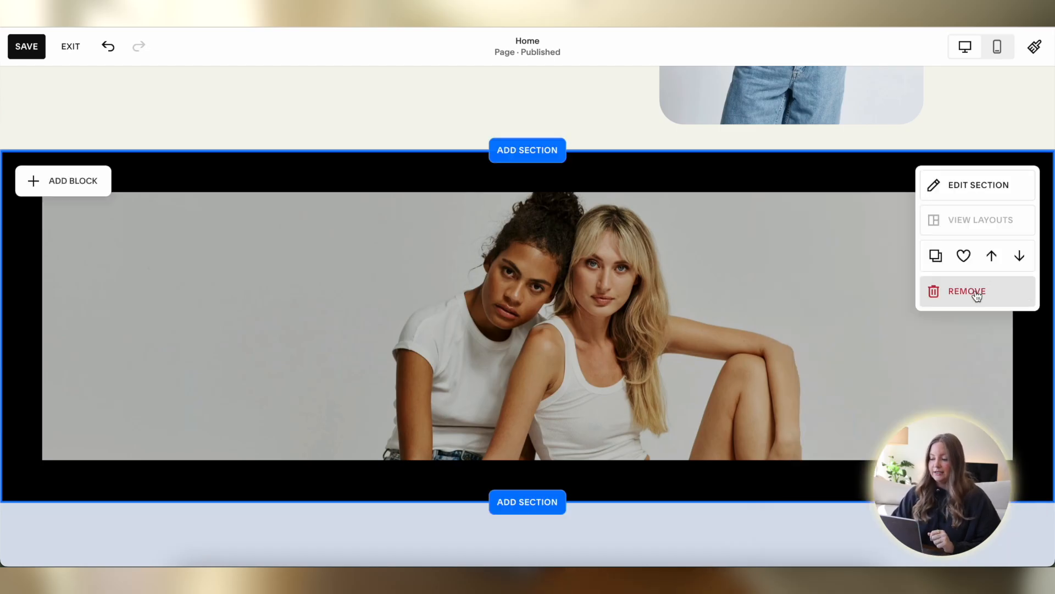
left_click(976, 293)
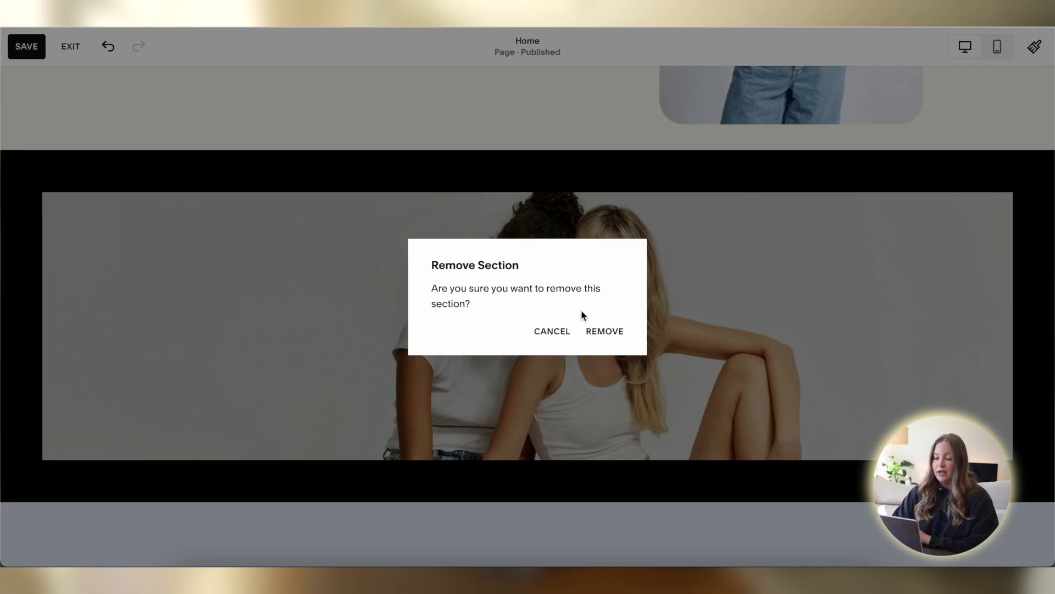
left_click(610, 335)
Review the agency introduction section on the Home page and its options for saving the section to this site or the account
scroll(616, 264, "down", 8)
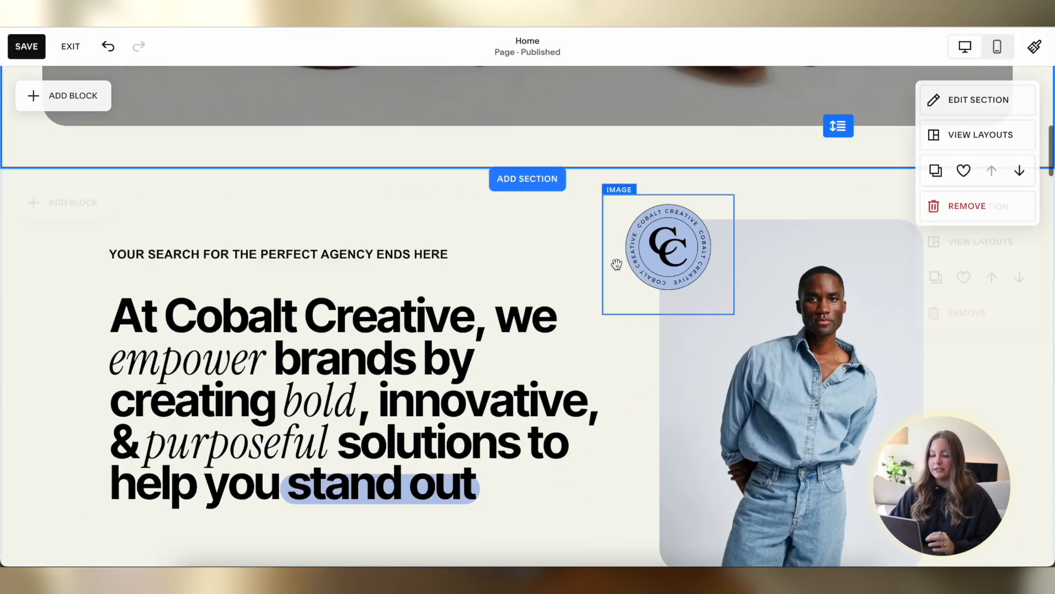
scroll(617, 264, "down", 3)
scroll(620, 215, "up", 1)
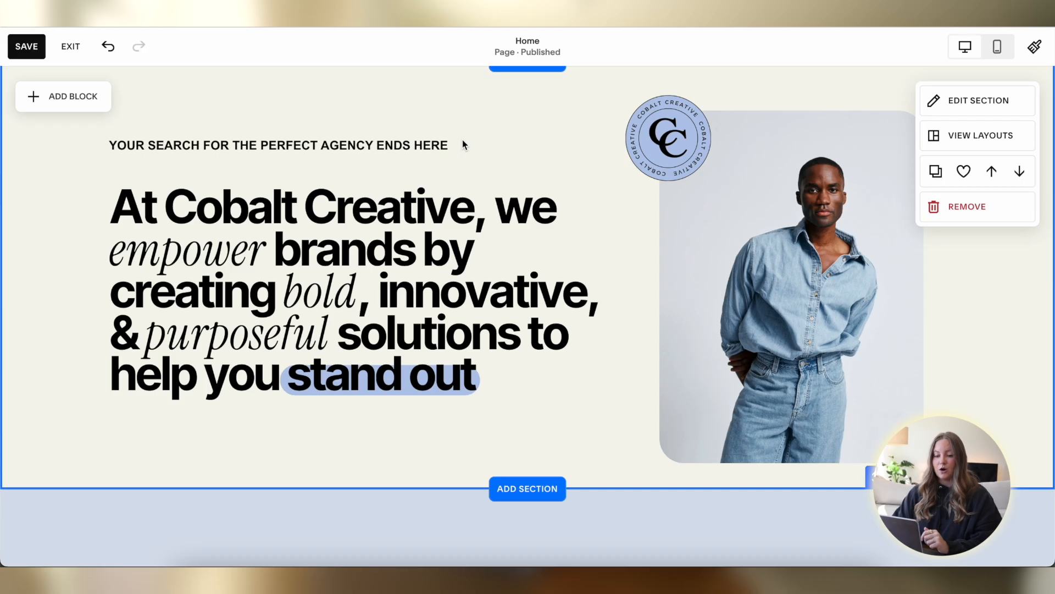
scroll(385, 247, "up", 1)
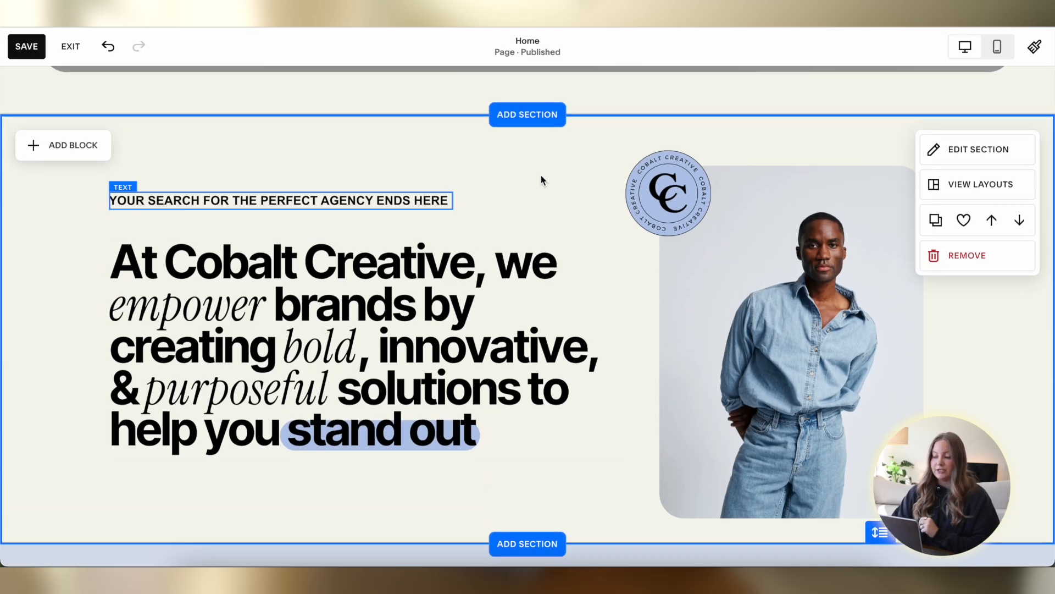
left_click(964, 219)
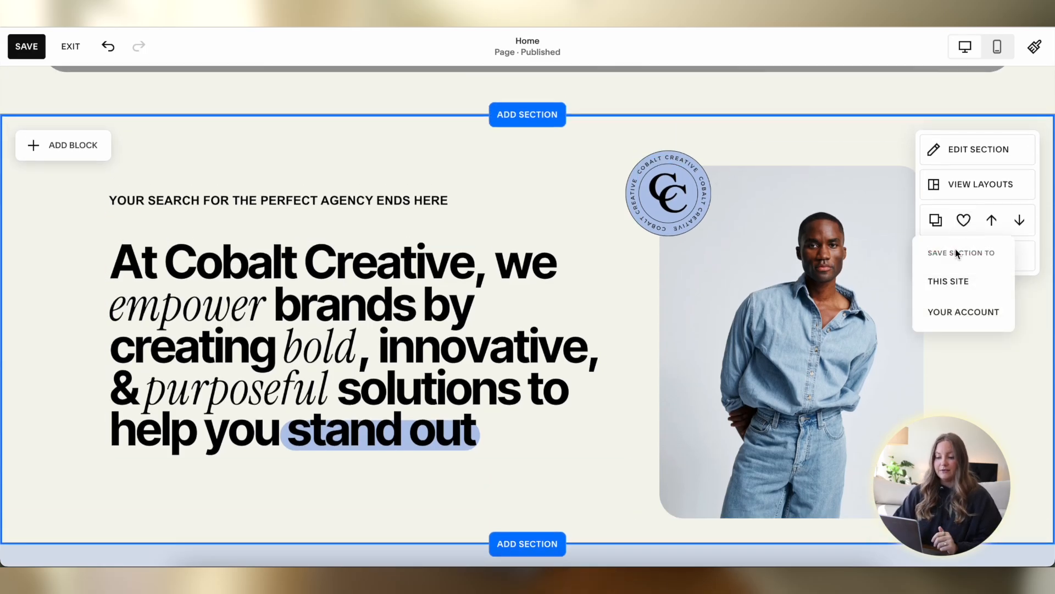
scroll(578, 269, "up", 1)
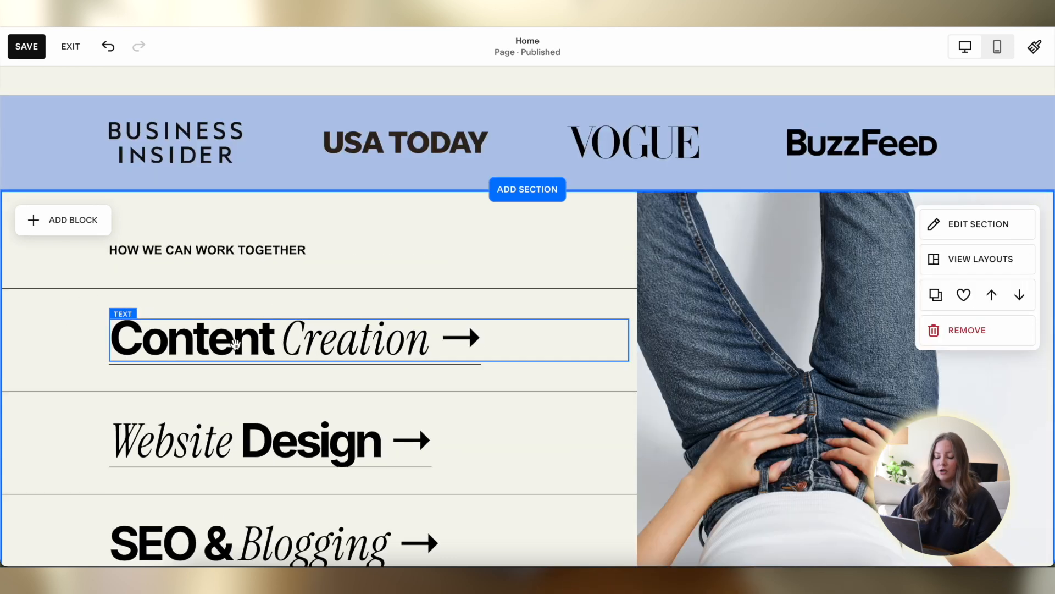
Inspect the link on the Content Creation heading and the available link types, leaving the link as is
left_click(236, 344)
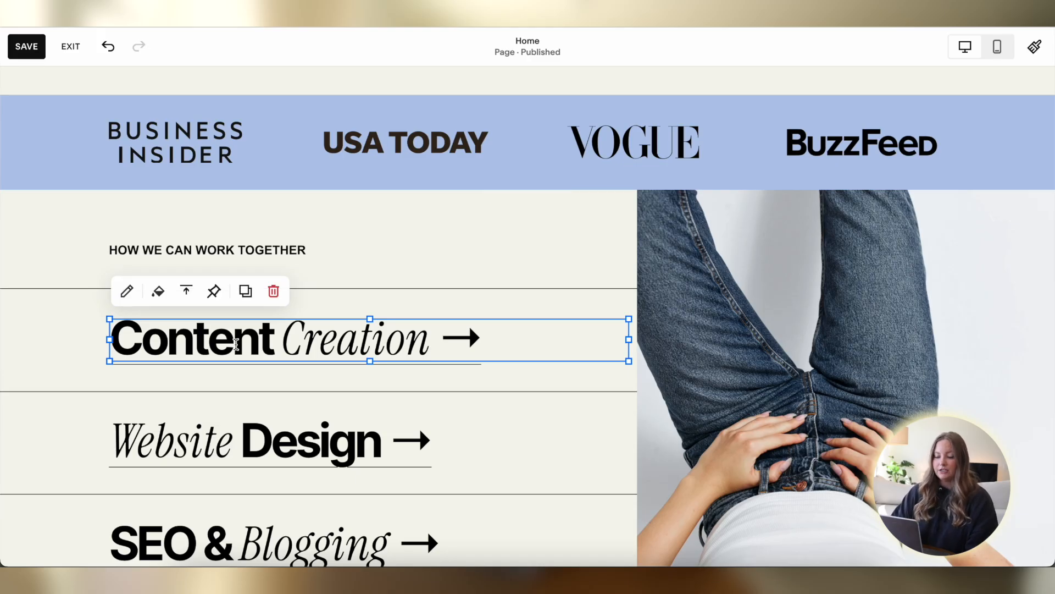
triple_click(237, 345)
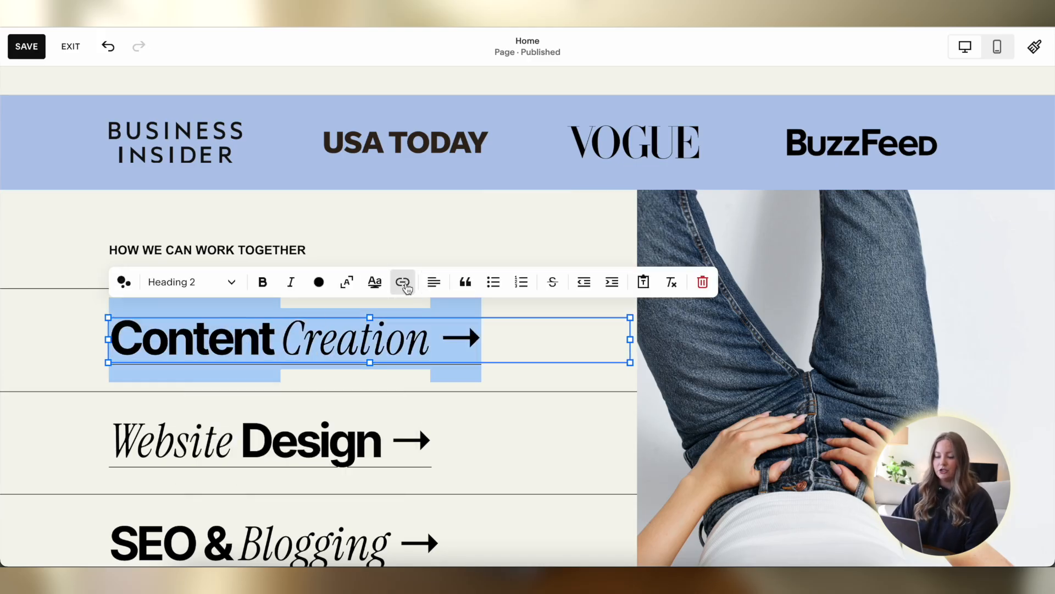
left_click(403, 282)
left_click(405, 357)
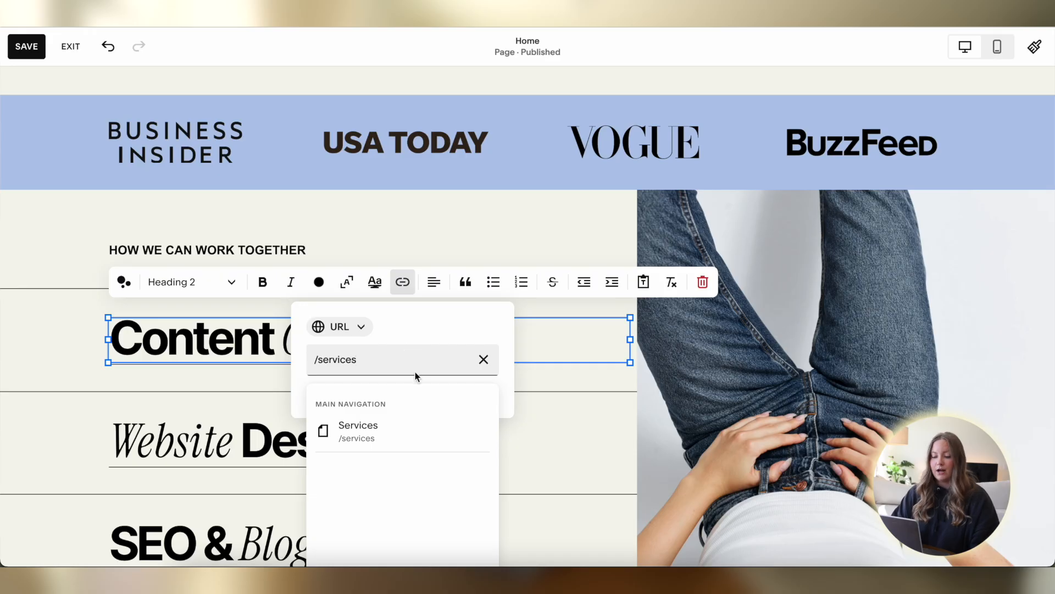
left_click(360, 328)
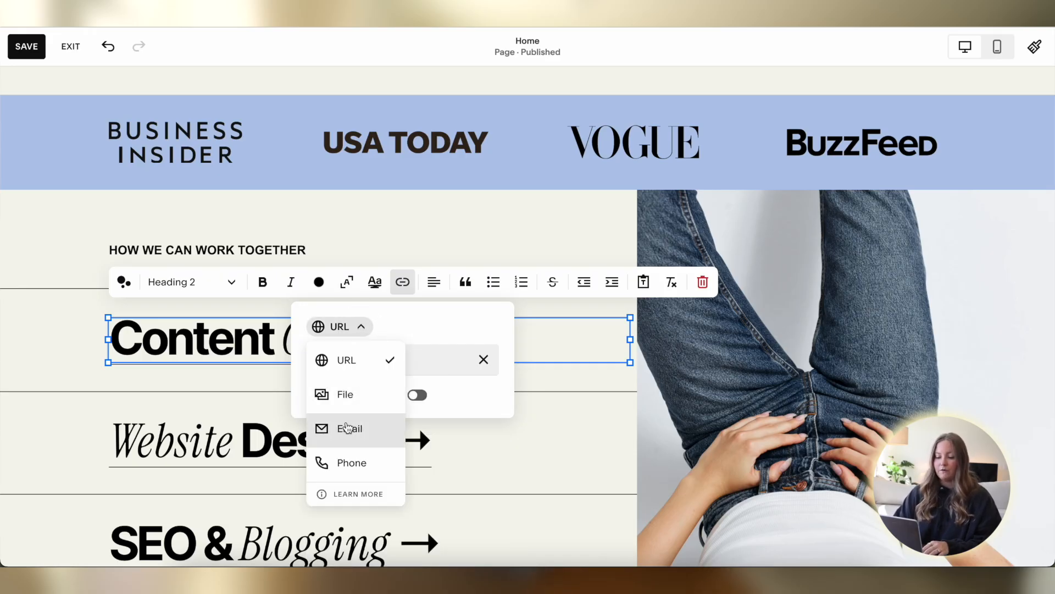
left_click(71, 336)
left_click(71, 337)
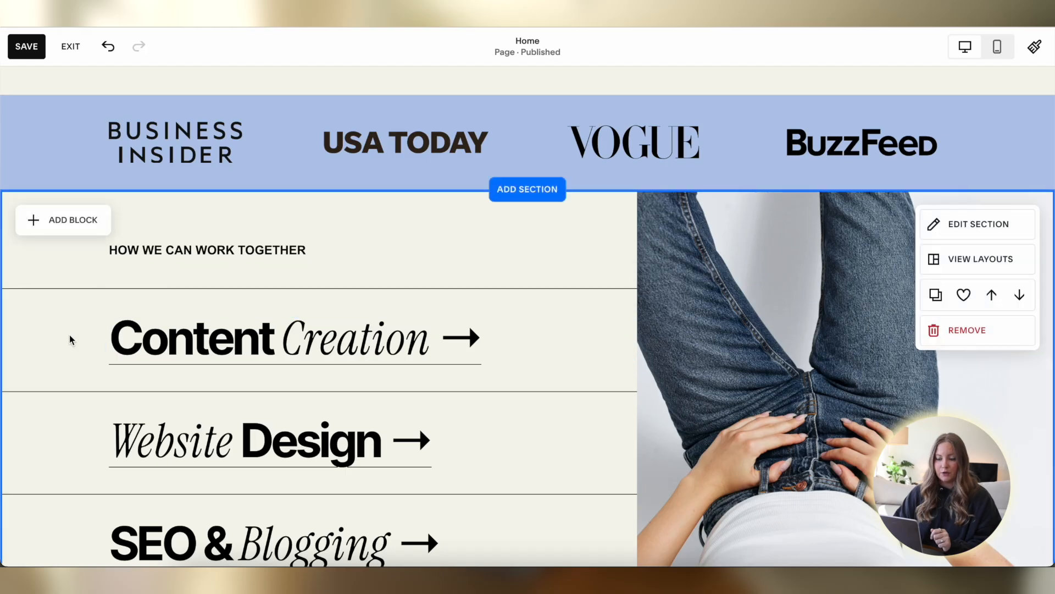
Switch the Home page editor to the mobile view and review the hero and agency introduction sections
scroll(72, 340, "up", 10)
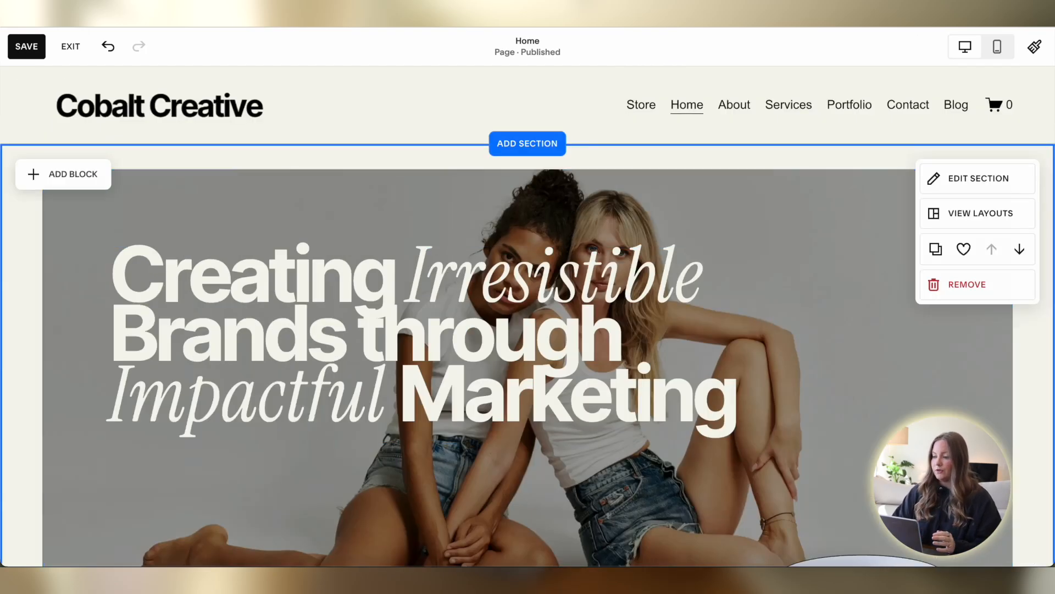
left_click(997, 46)
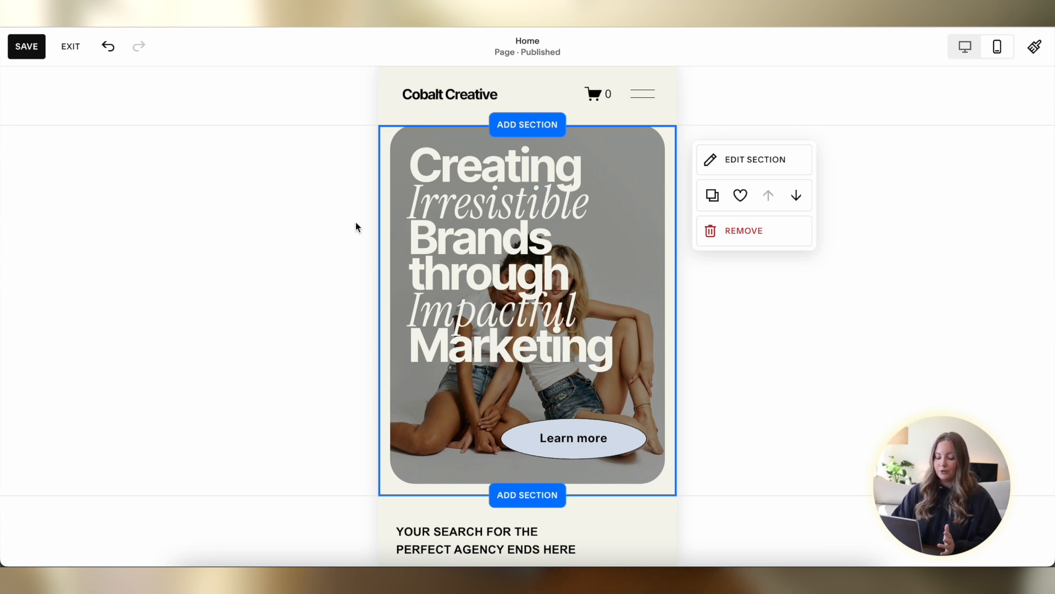
scroll(351, 205, "up", 1)
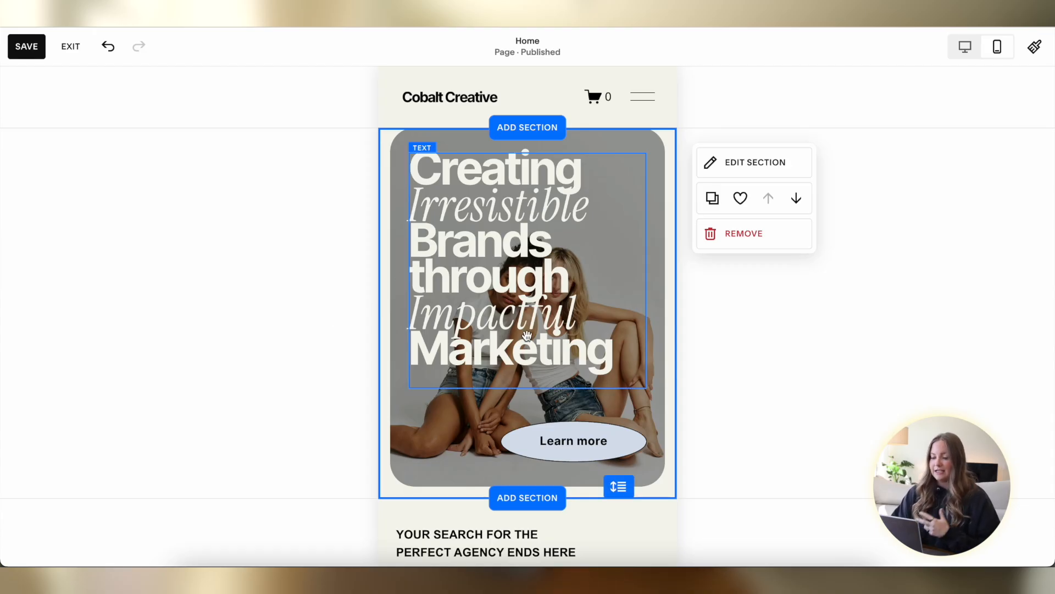
scroll(526, 335, "down", 5)
scroll(526, 335, "down", 3)
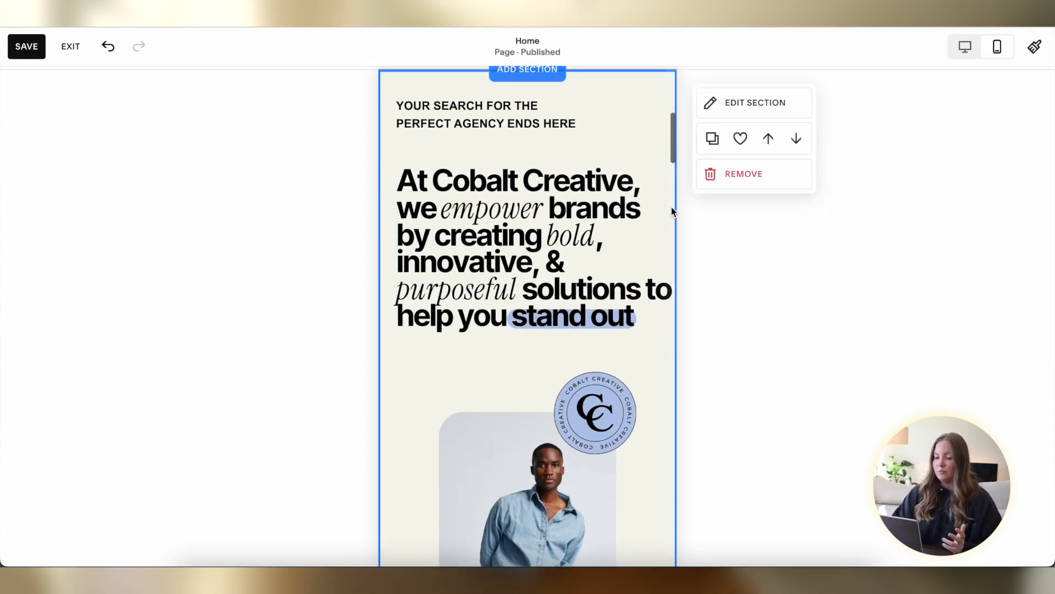
Try moving the "At Cobalt Creative" heading within the mobile layout, and undo the move
left_click(444, 273)
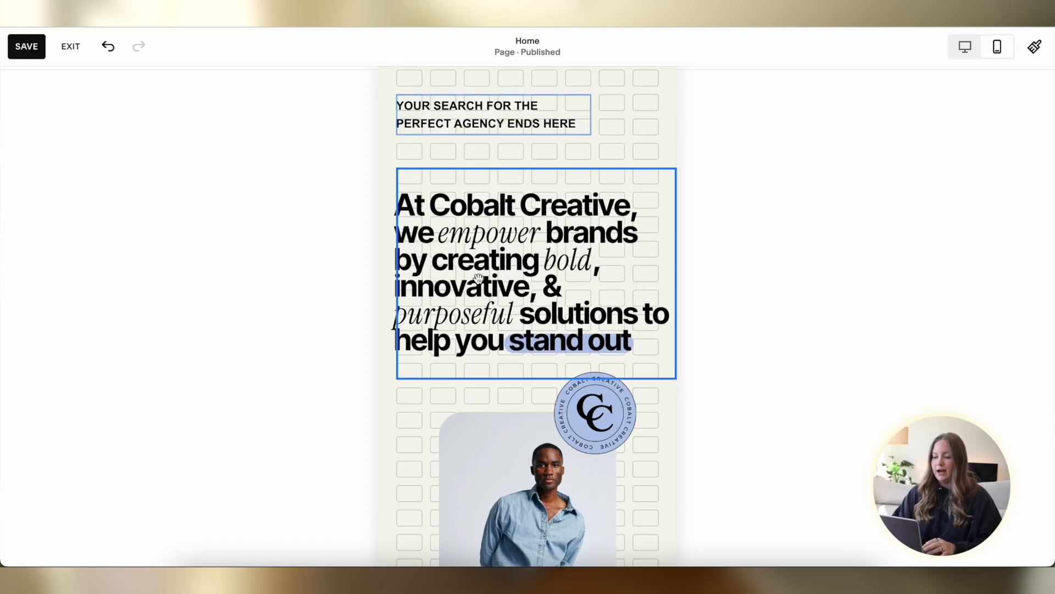
key("ctrl+z")
scroll(544, 265, "up", 2)
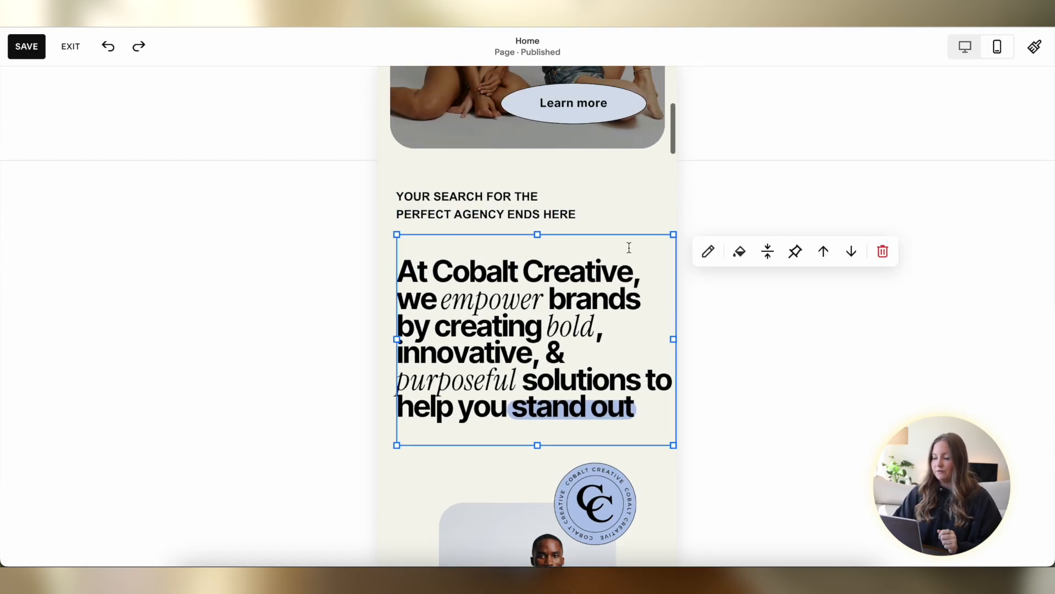
Review the mobile layout of the remaining Home page sections, including the About Us section
scroll(549, 248, "down", 3)
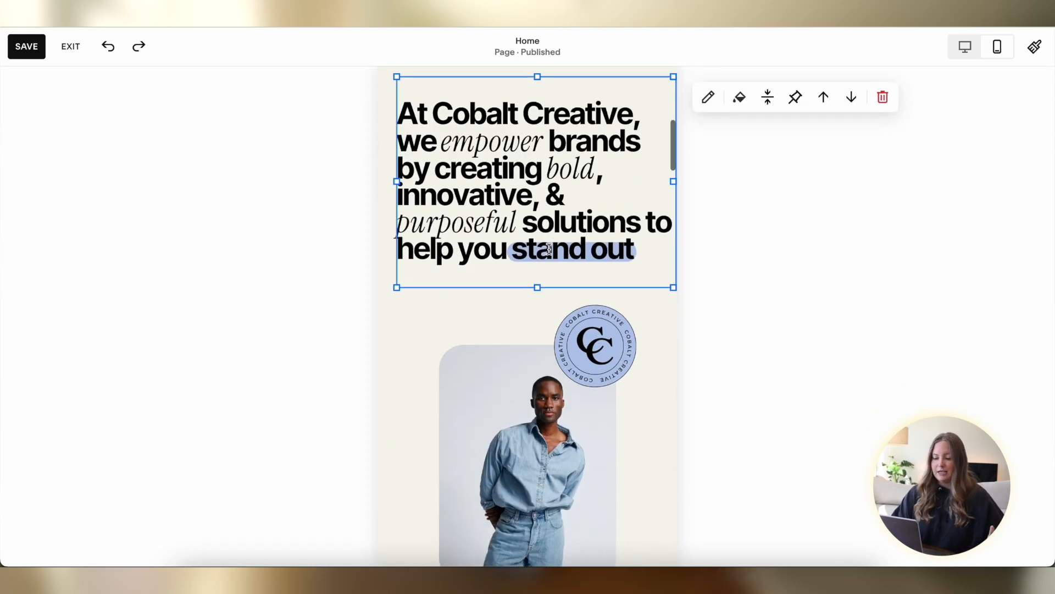
scroll(549, 249, "down", 3)
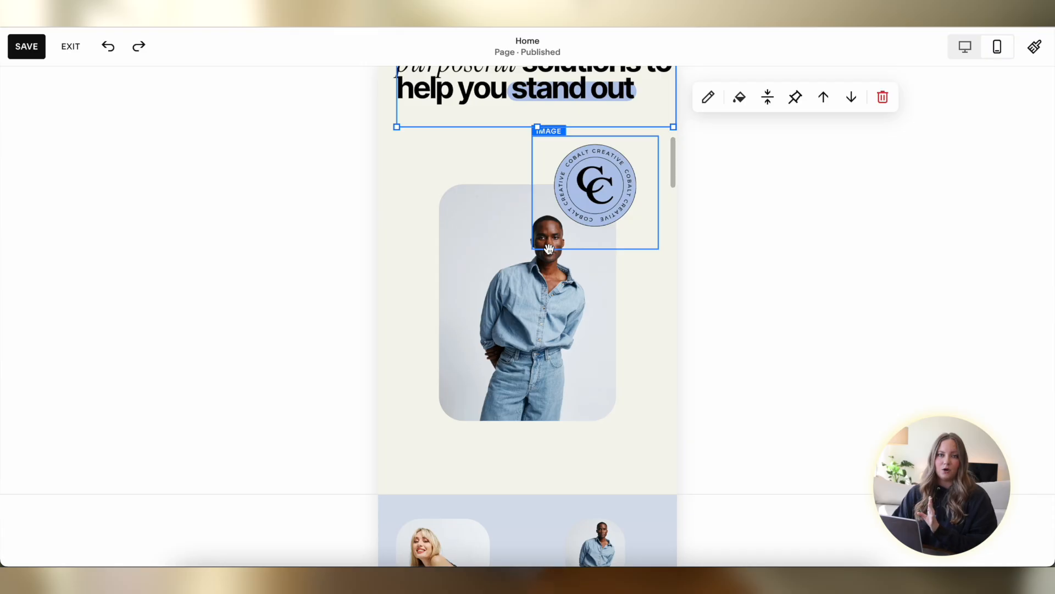
scroll(549, 248, "down", 10)
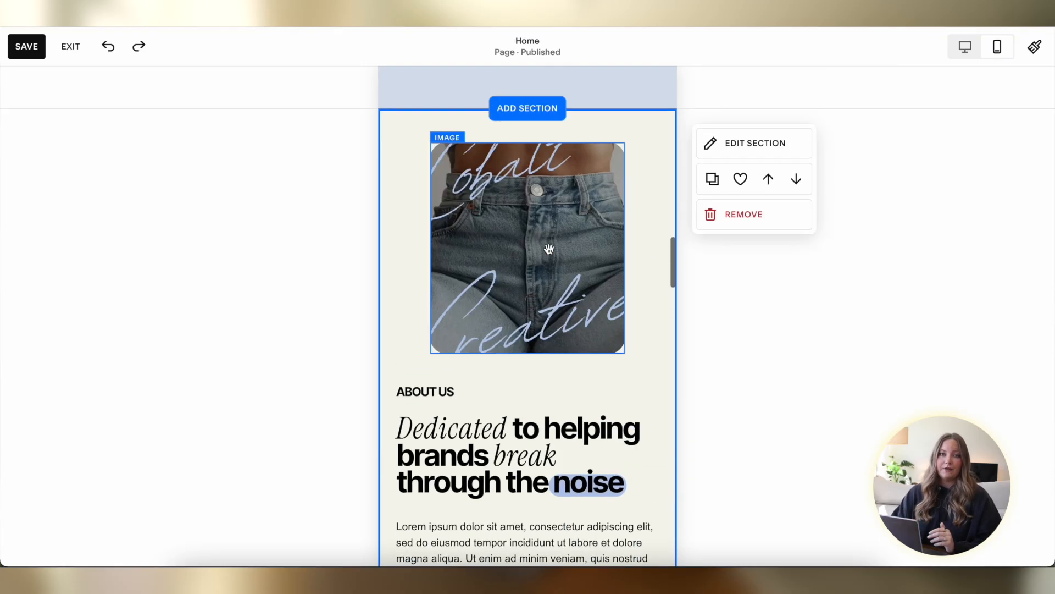
scroll(645, 212, "up", 1)
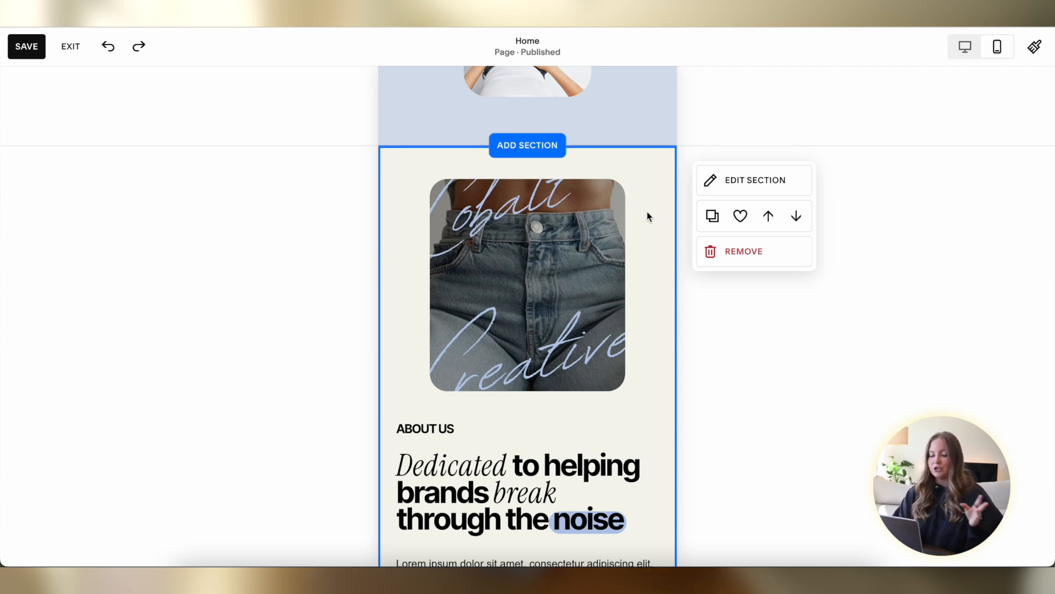
scroll(648, 216, "down", 7)
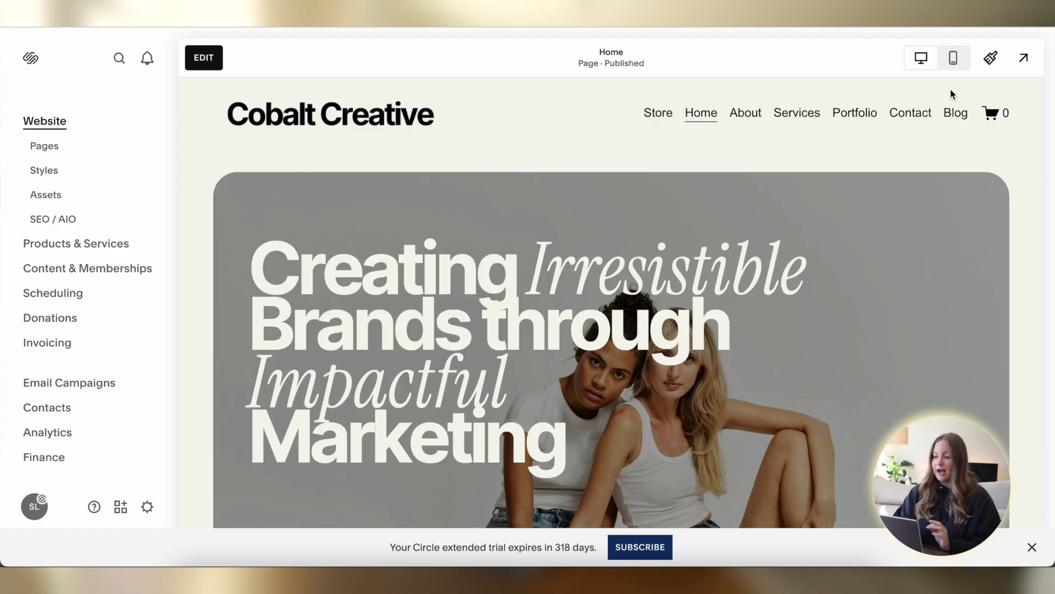
Preview the Home page full screen in desktop view and look through its sections down to the freebie sign-up
left_click(1023, 60)
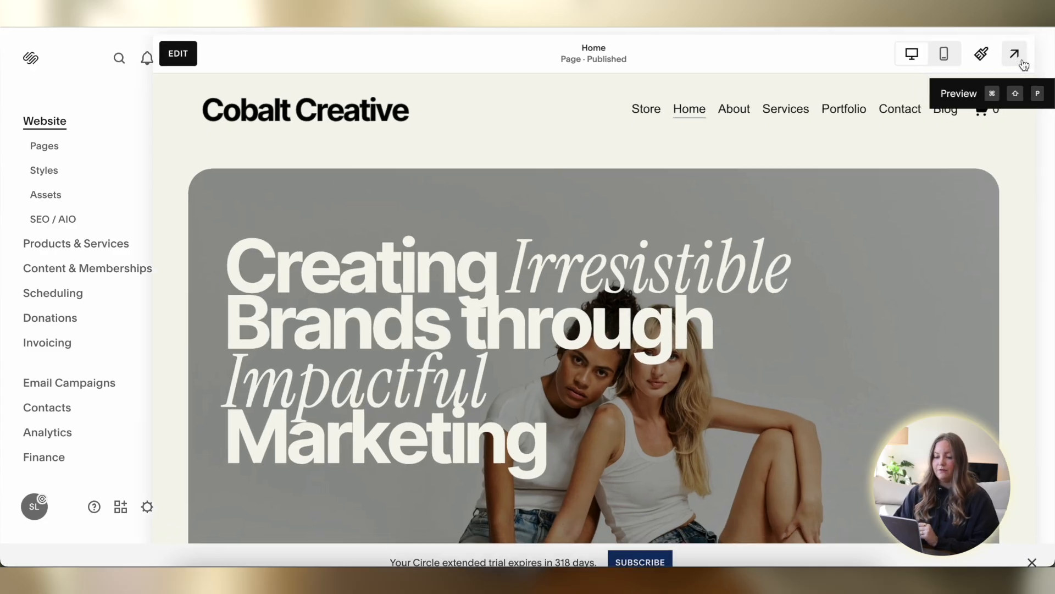
scroll(87, 316, "down", 15)
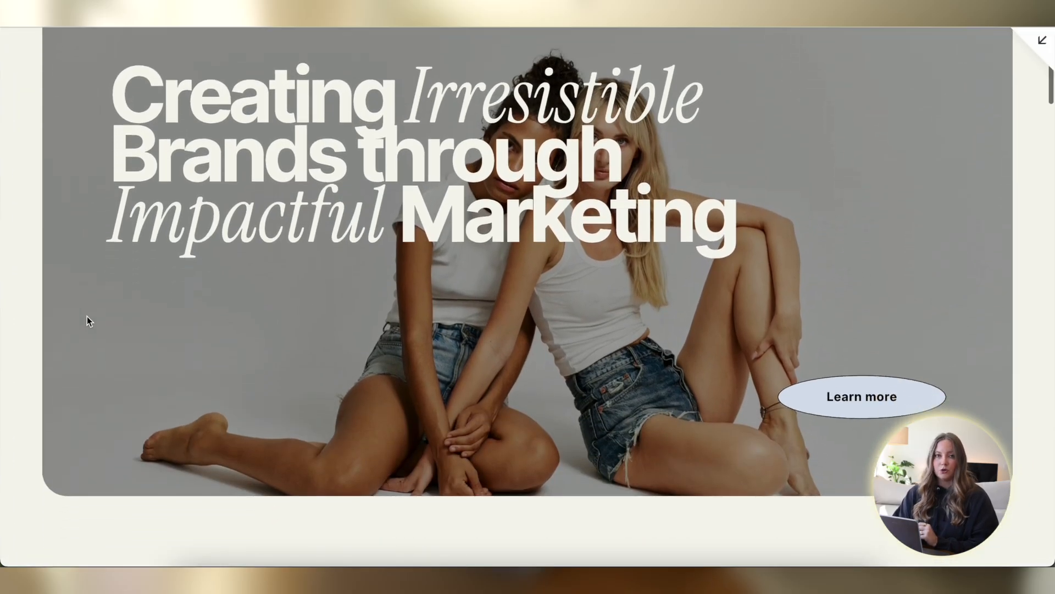
scroll(86, 318, "down", 15)
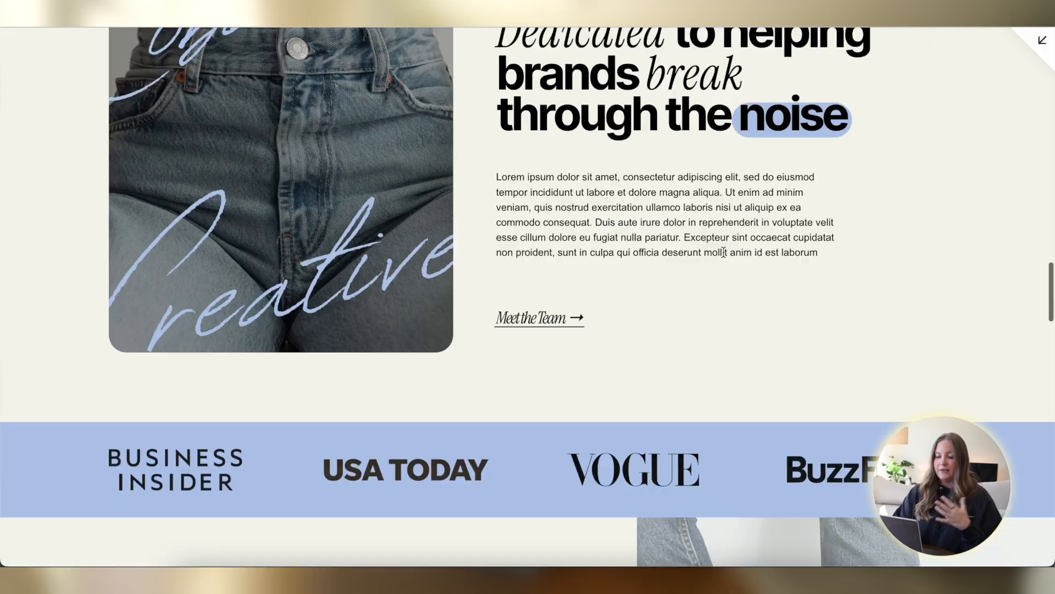
scroll(723, 252, "down", 15)
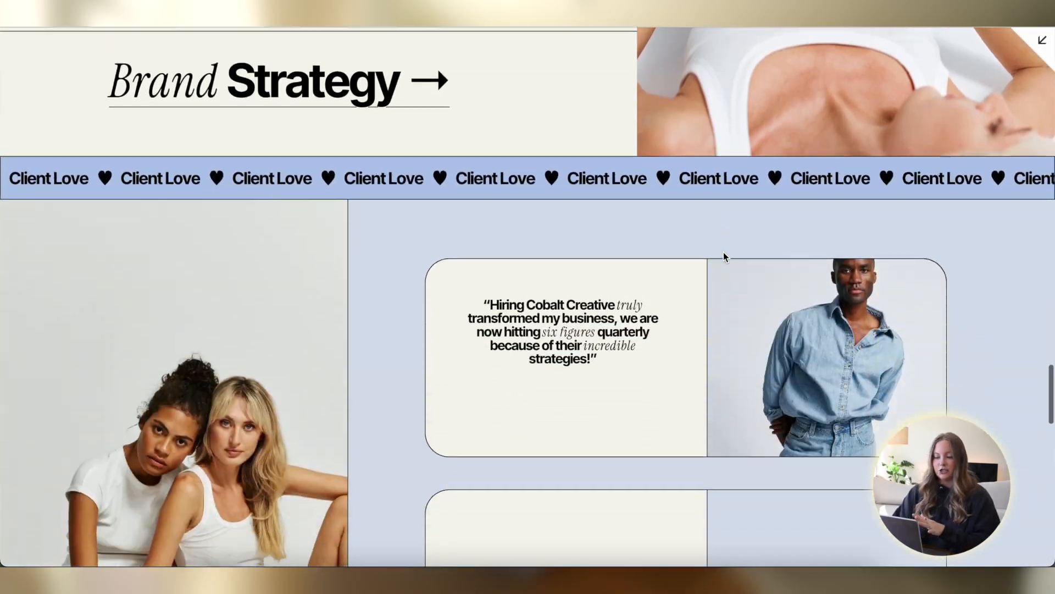
scroll(723, 252, "down", 2)
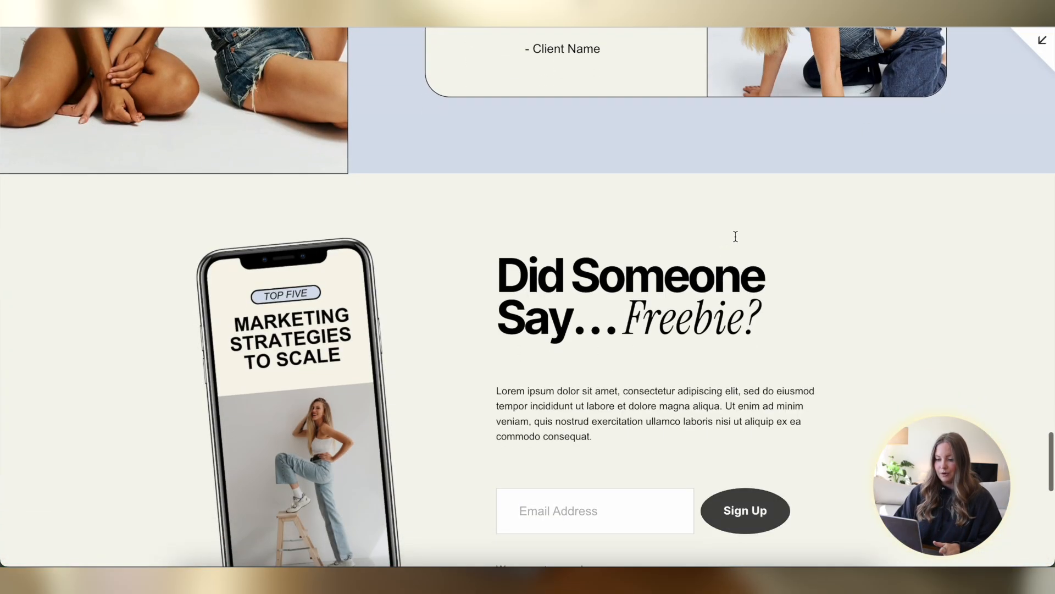